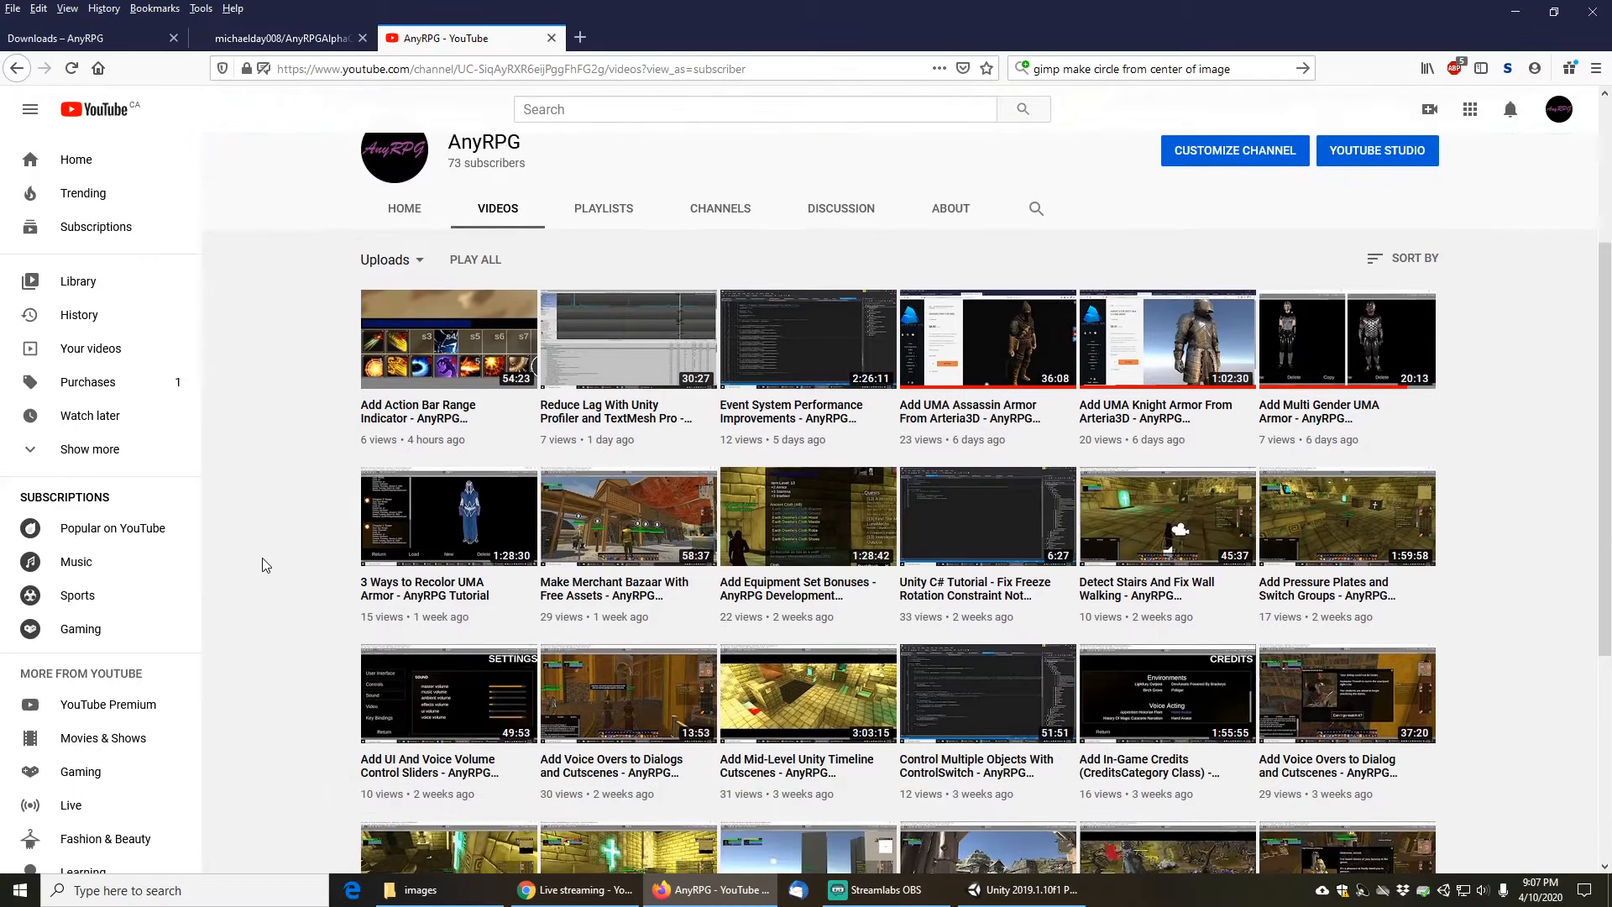
- Scroll through the AnyRPG channel's uploaded videos
scroll(262, 564, "down", 1)
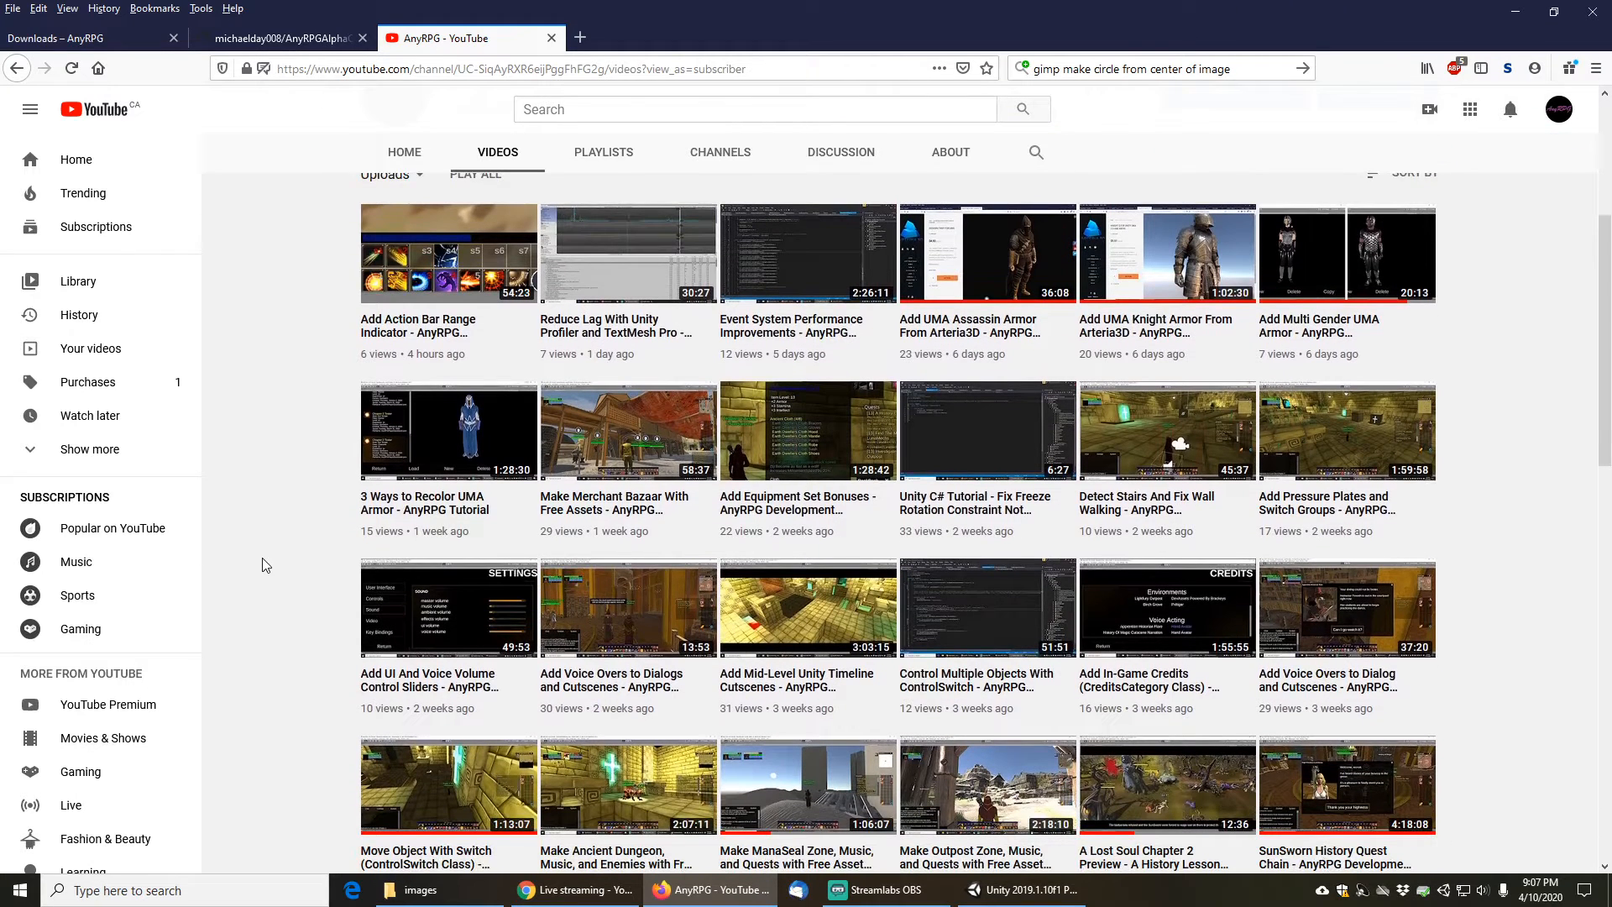
scroll(262, 564, "down", 1)
scroll(262, 564, "down", 1)
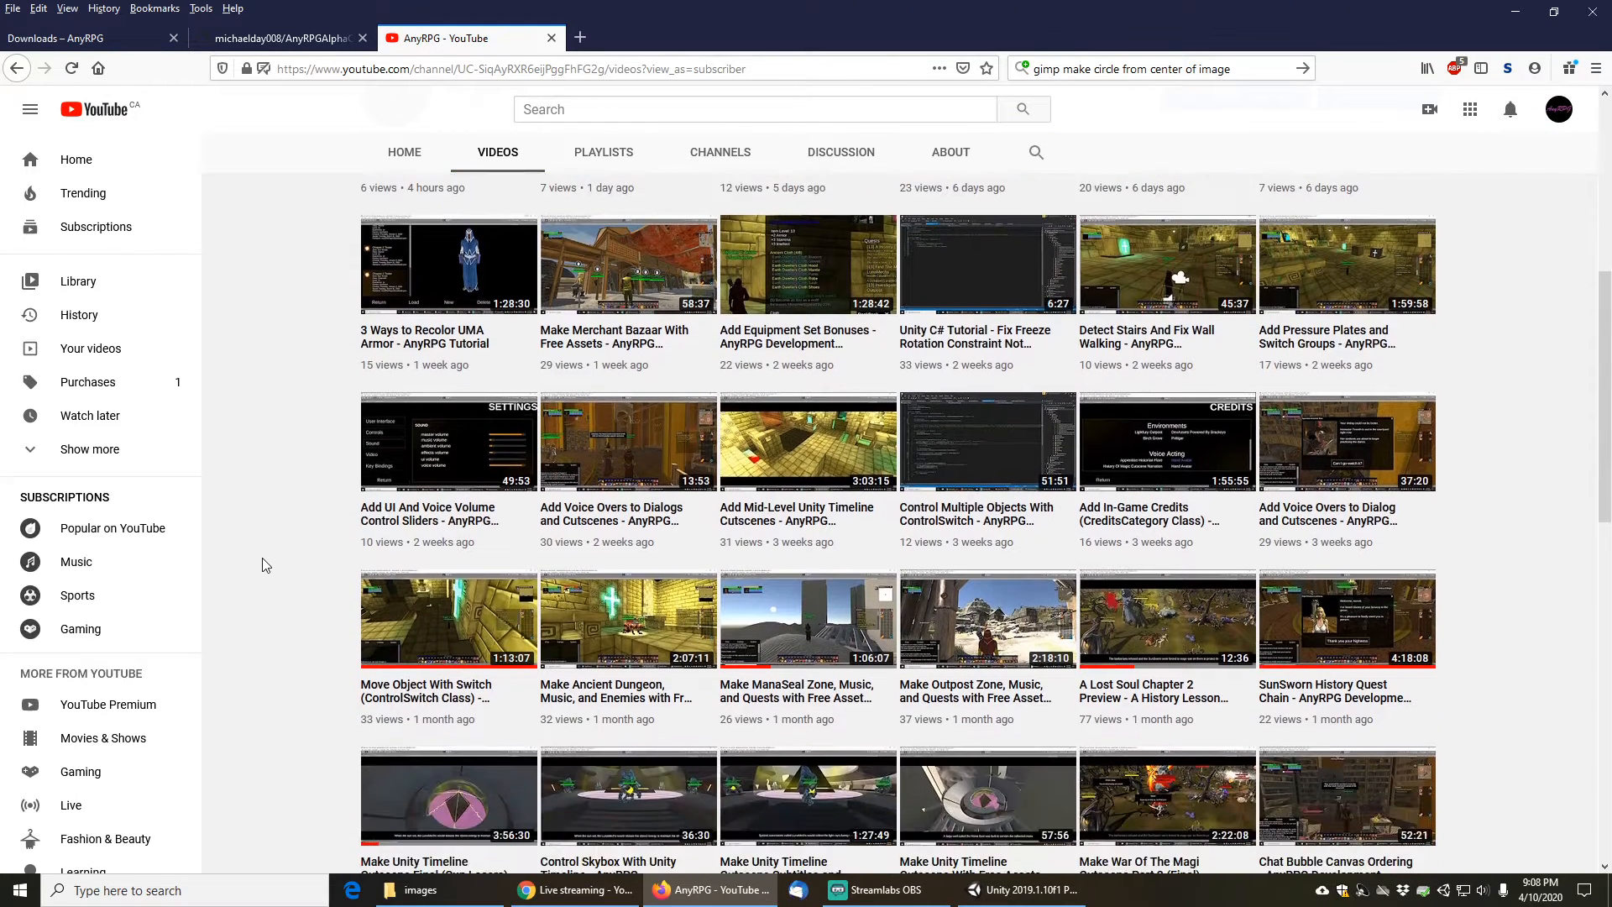
scroll(262, 565, "down", 1)
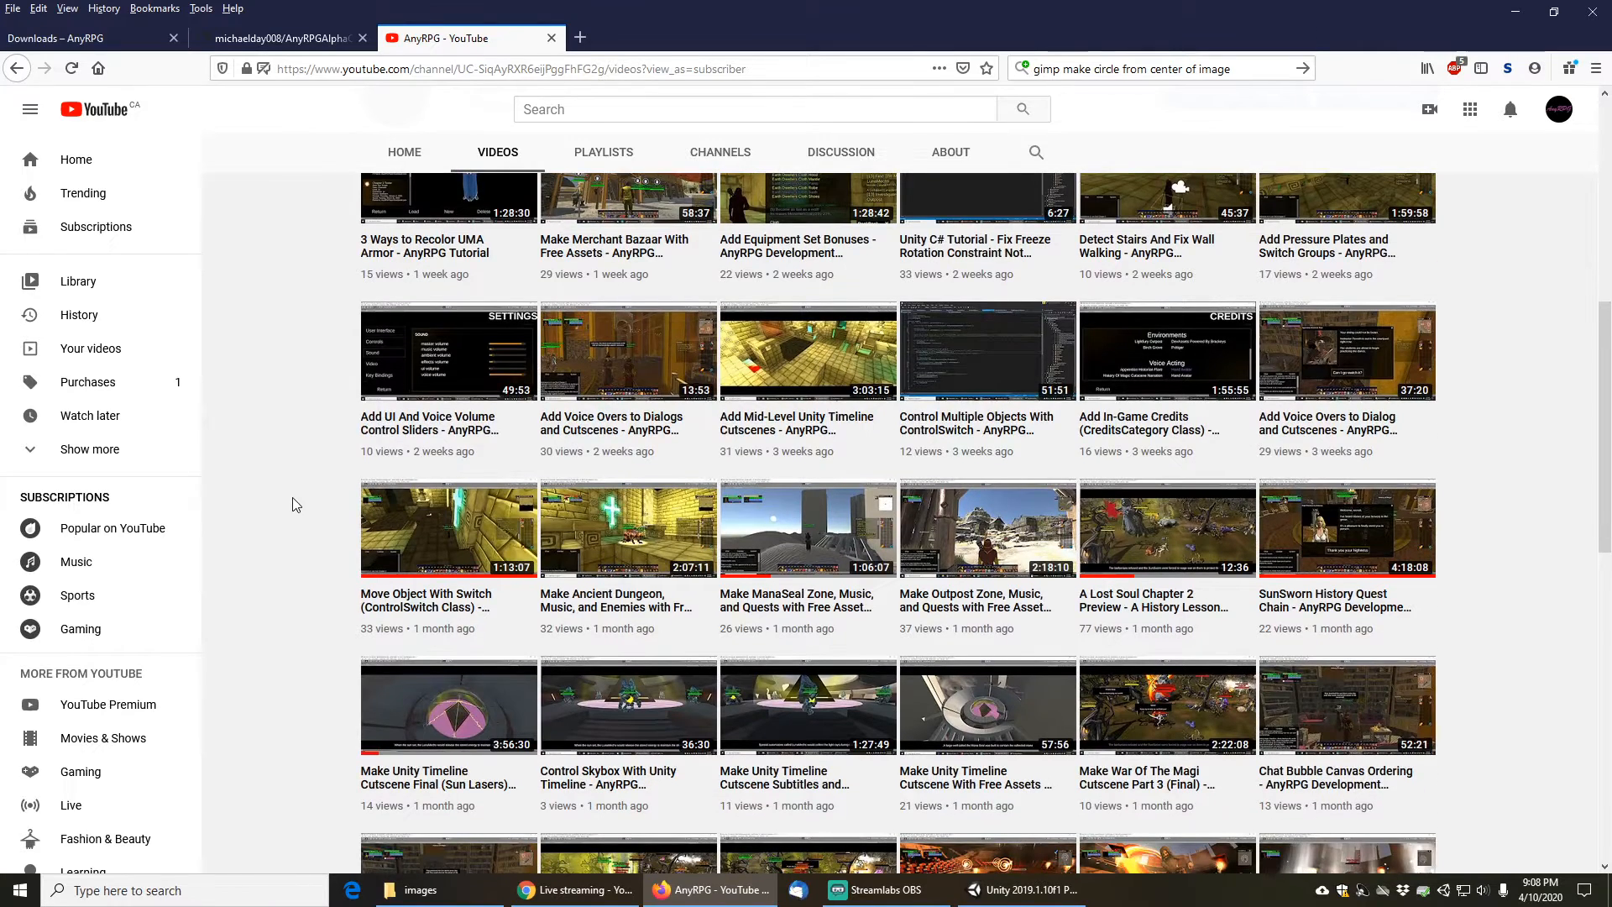
scroll(290, 462, "down", 1)
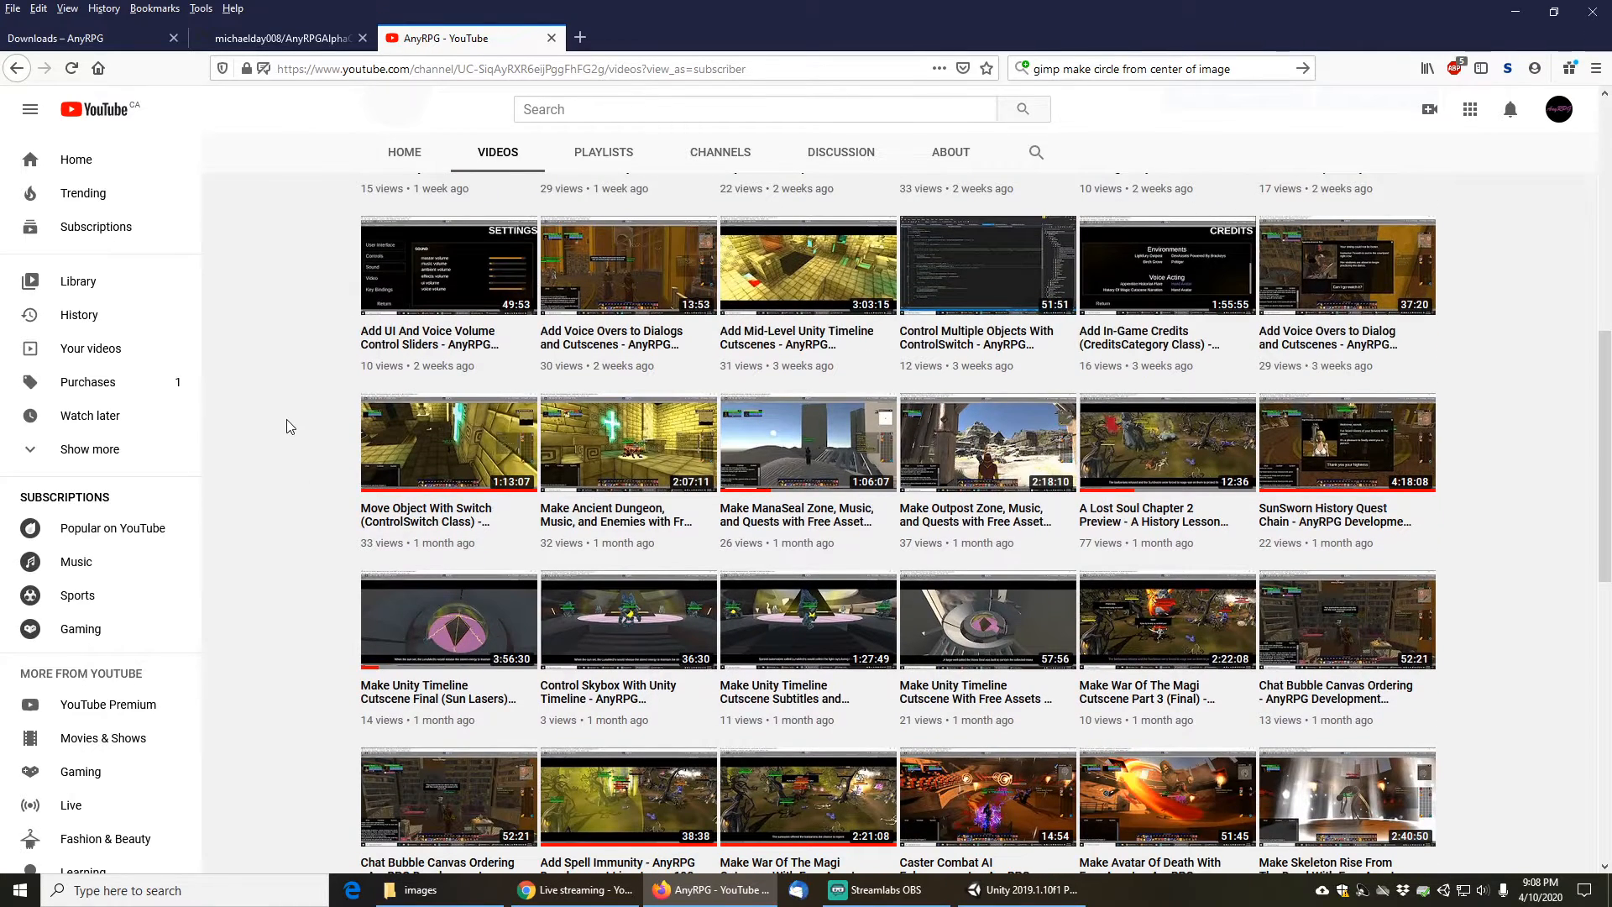
- Review the AnyRPG downloads page's engine packages, then return to the channel videos page at the top
left_click(80, 42)
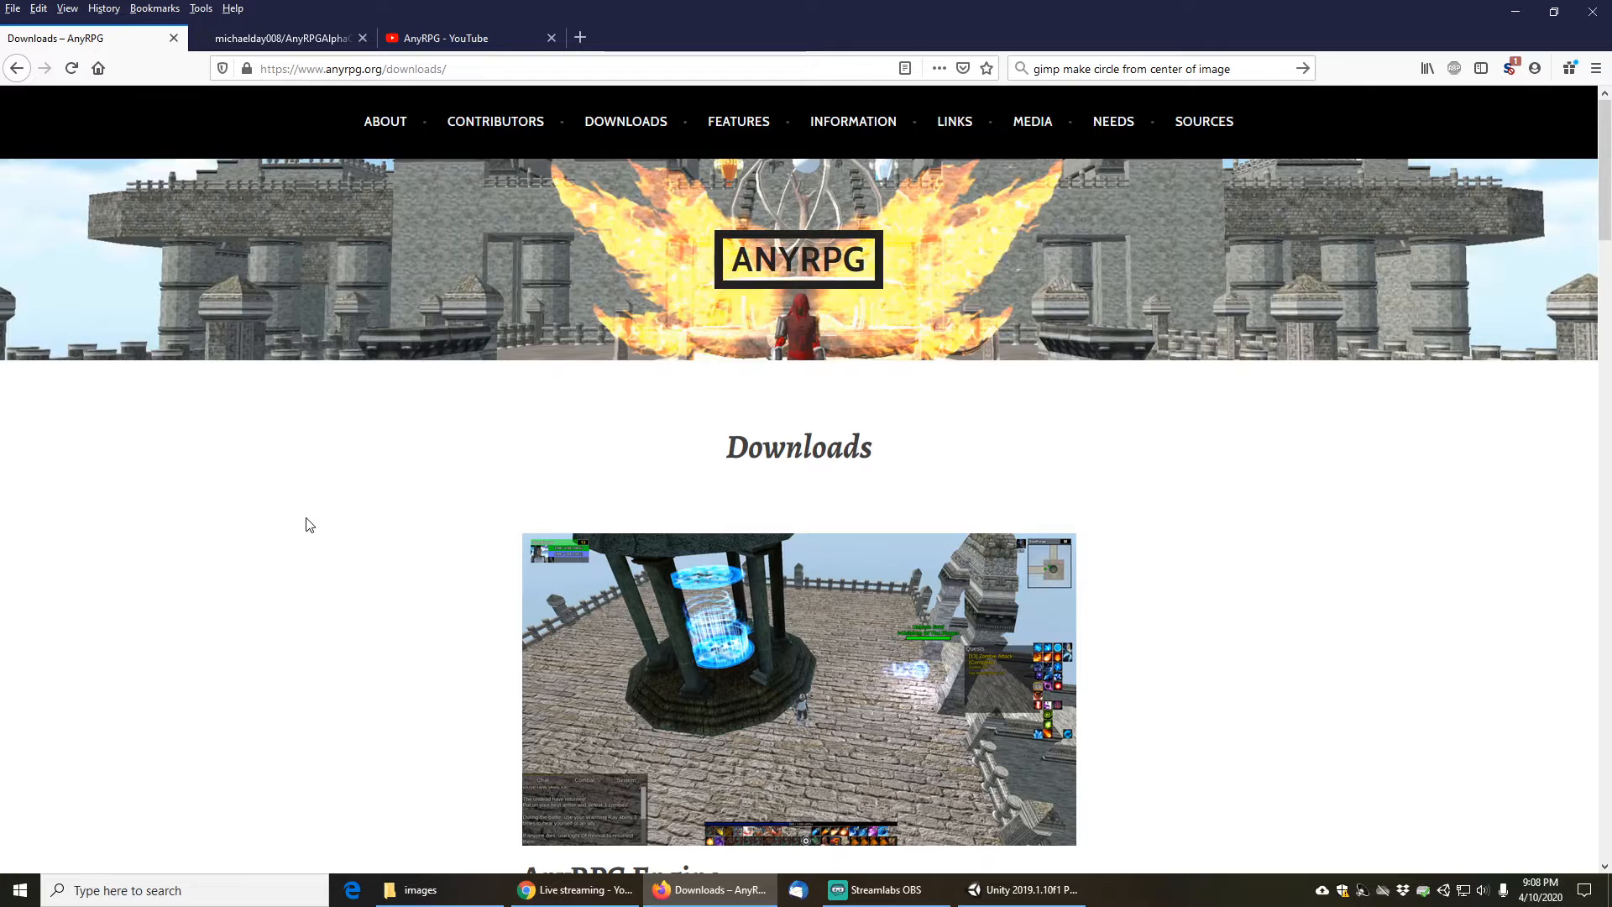
scroll(309, 525, "down", 7)
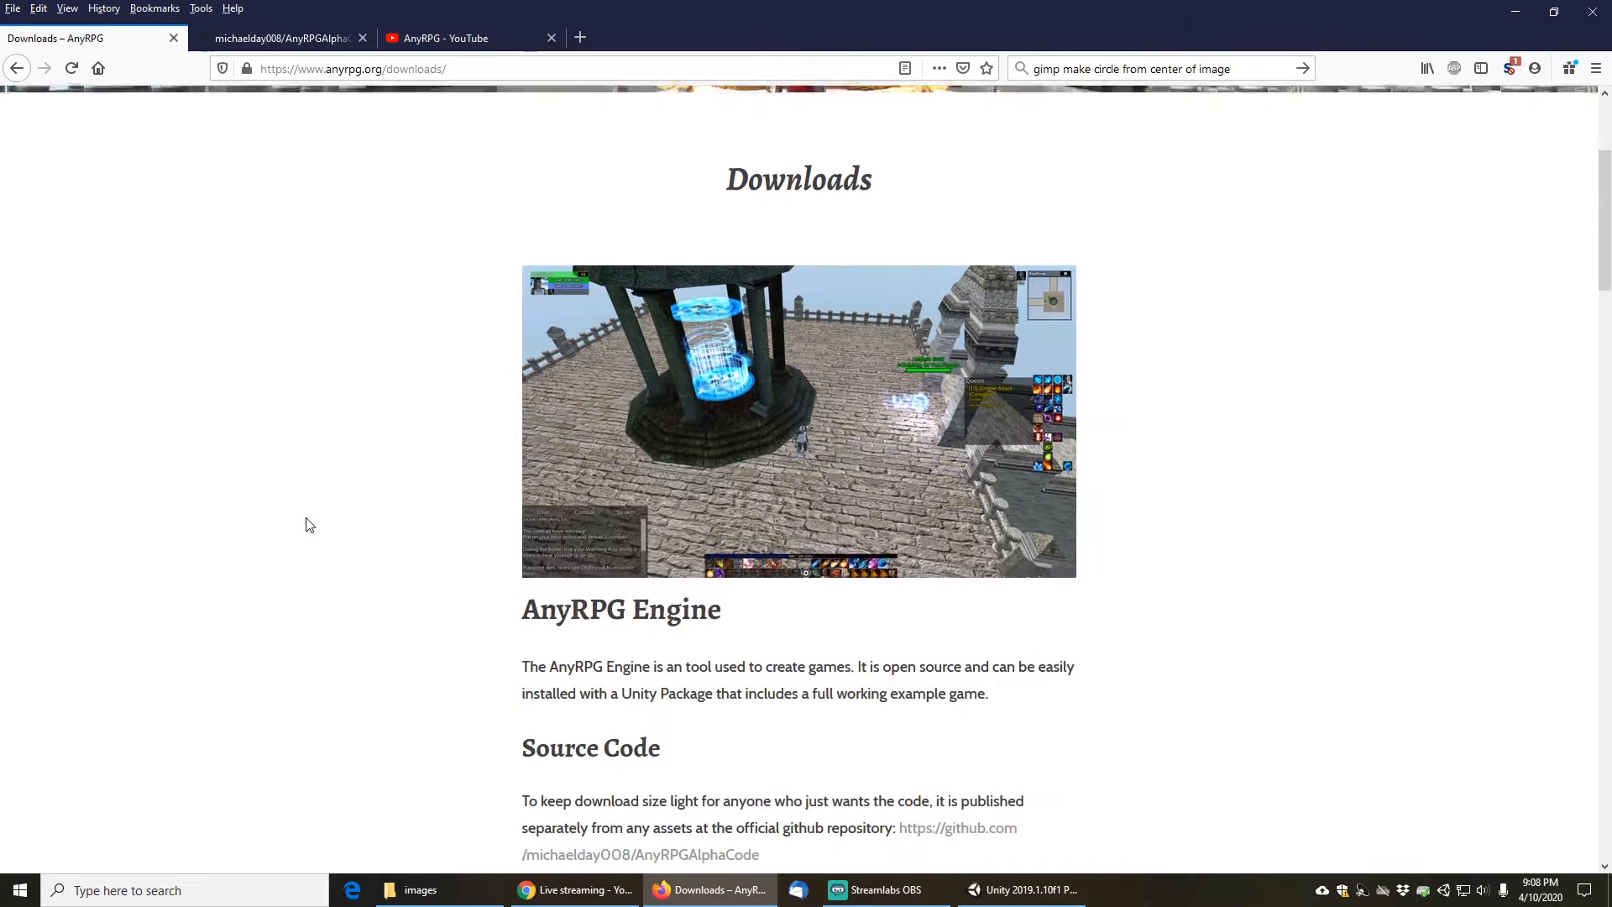
scroll(309, 525, "down", 3)
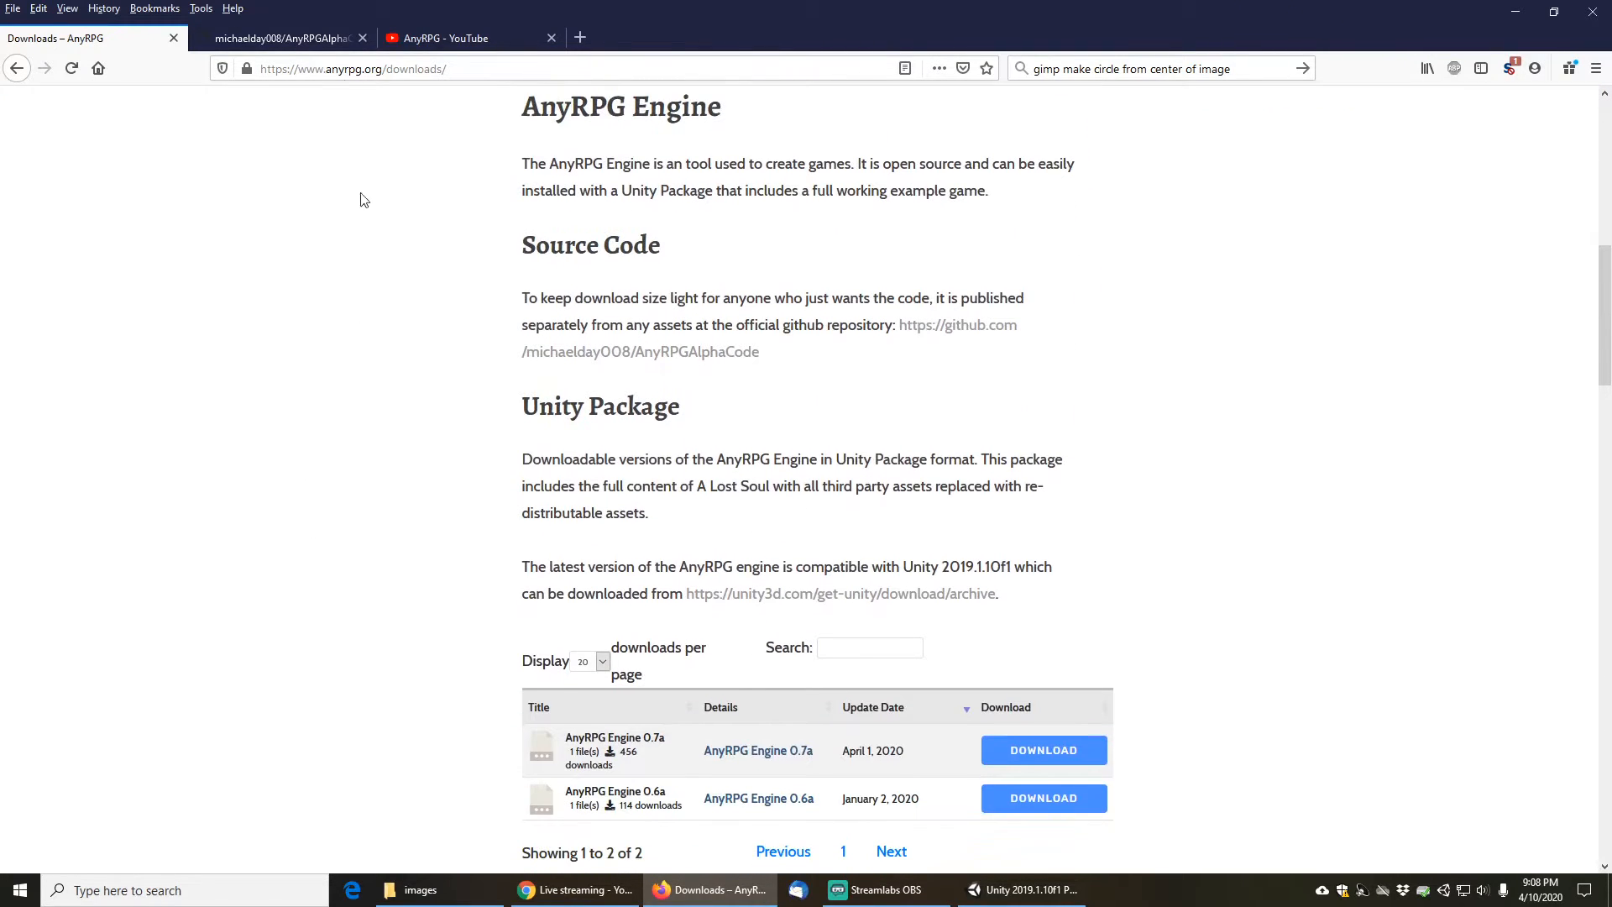
left_click(288, 39)
left_click(128, 35)
scroll(253, 451, "down", 7)
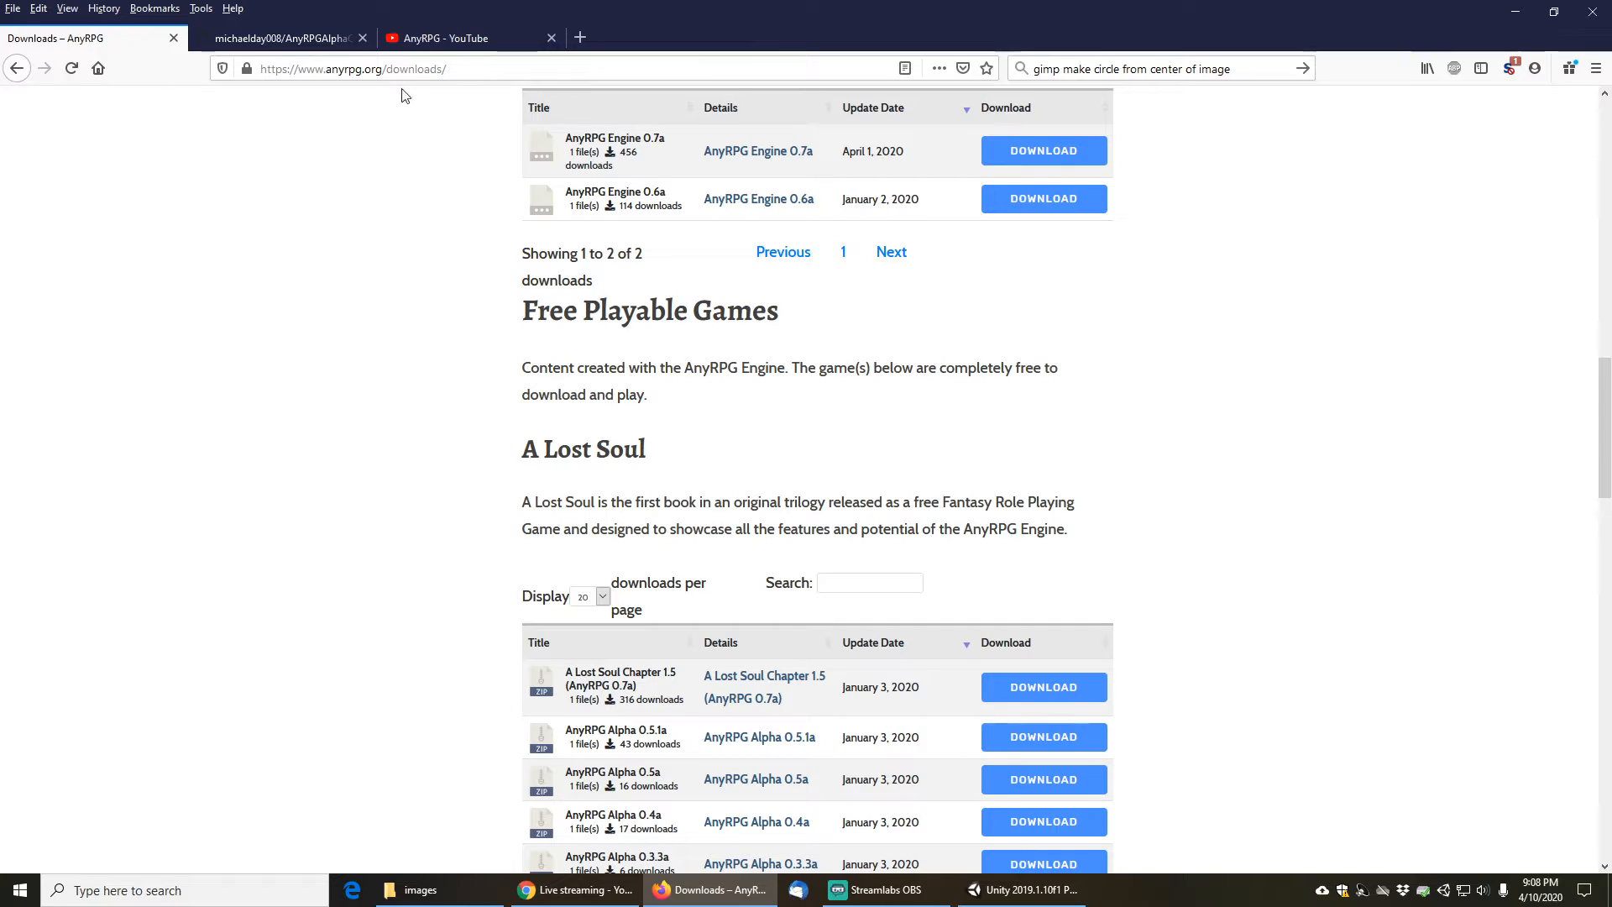
left_click(431, 36)
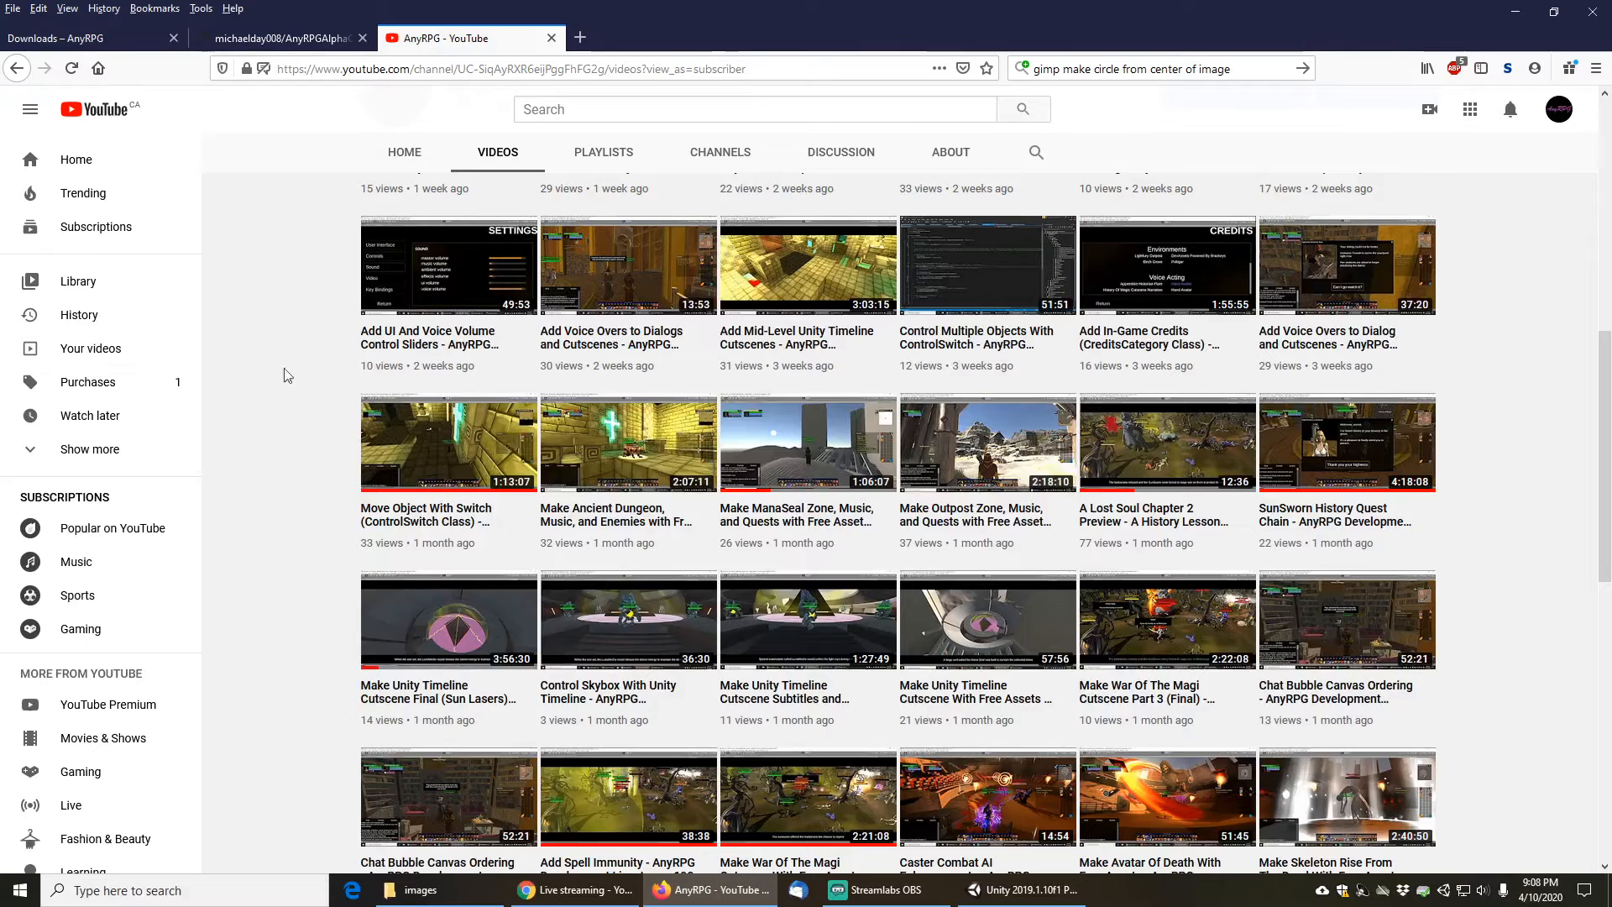
scroll(259, 529, "up", 7)
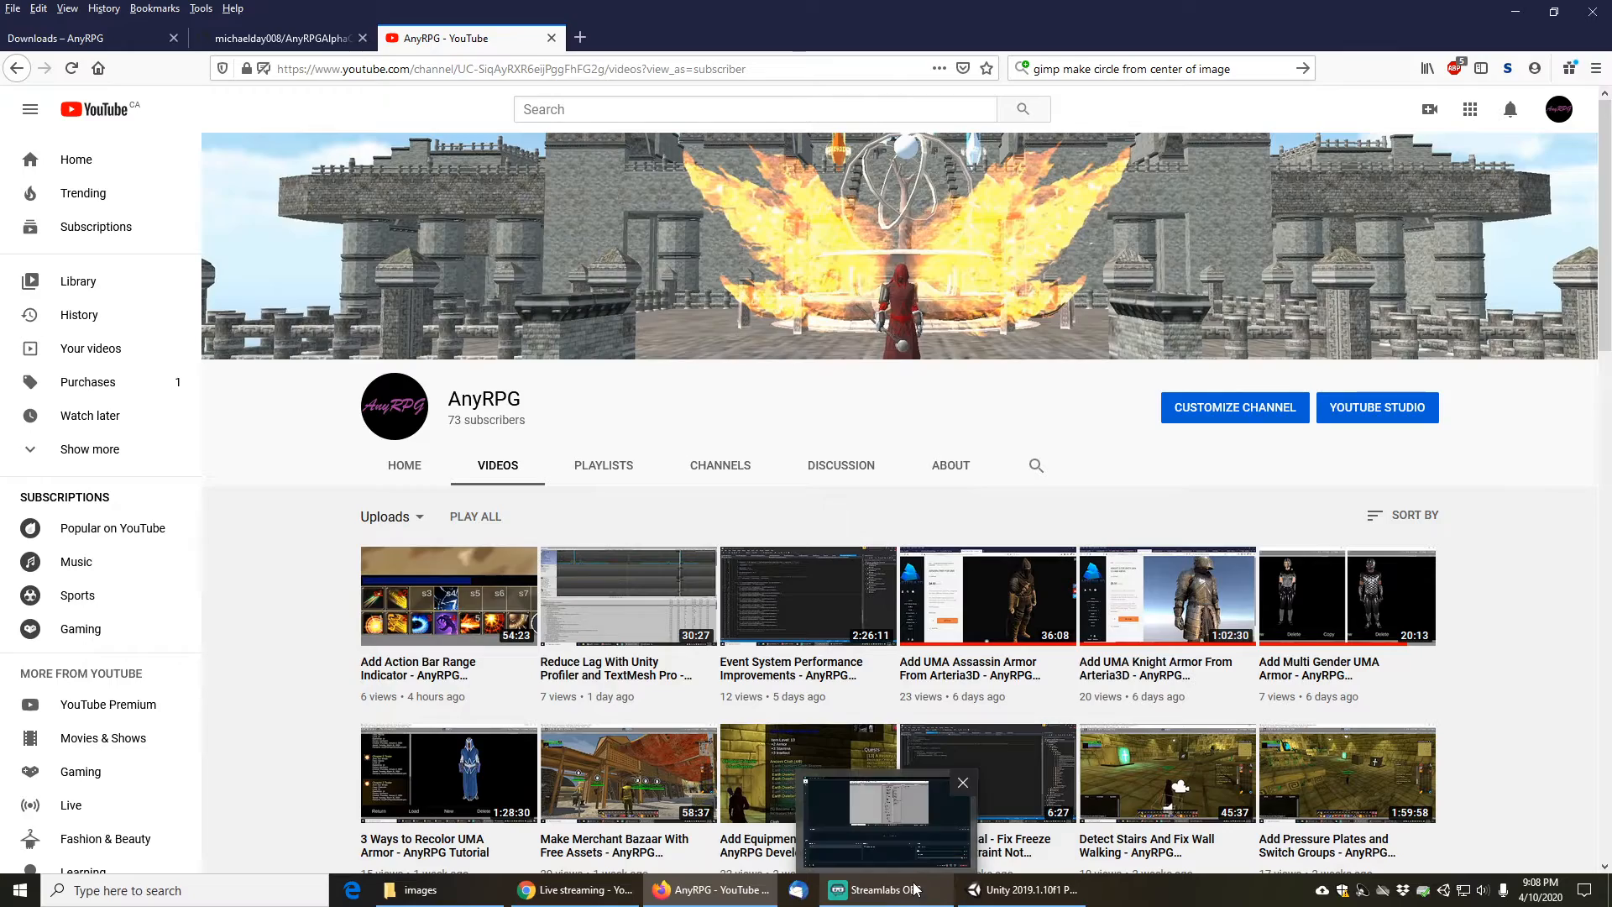
- Switch to the running Unity game and target the reanimated bunny and zombie enemies while turning the camera
left_click(1010, 897)
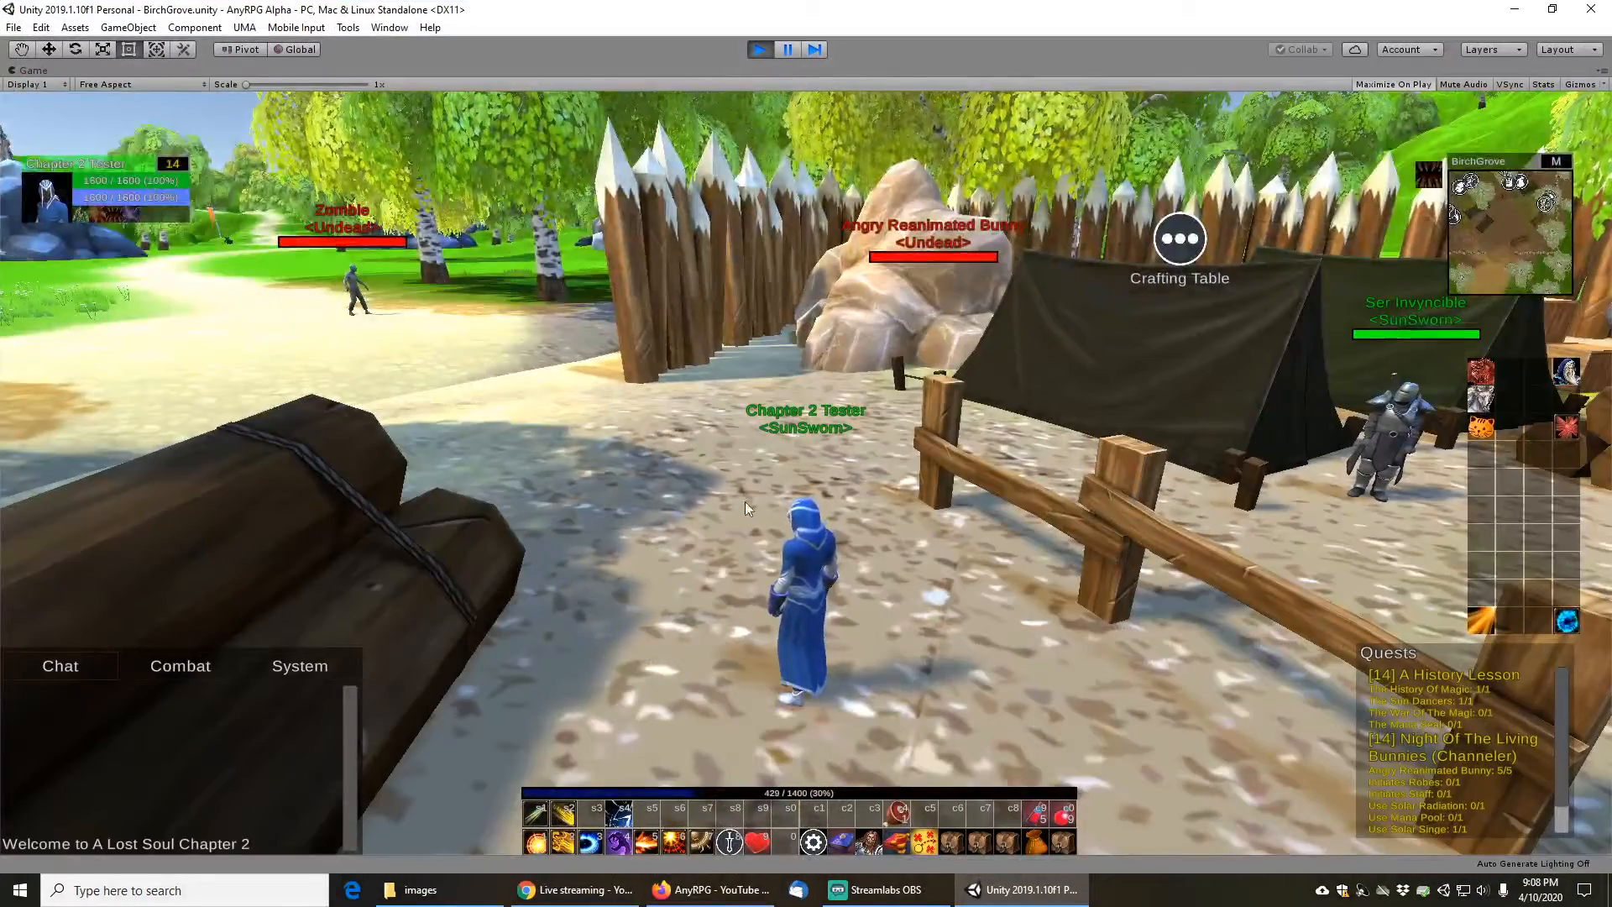
left_click_drag(920, 447, 865, 239)
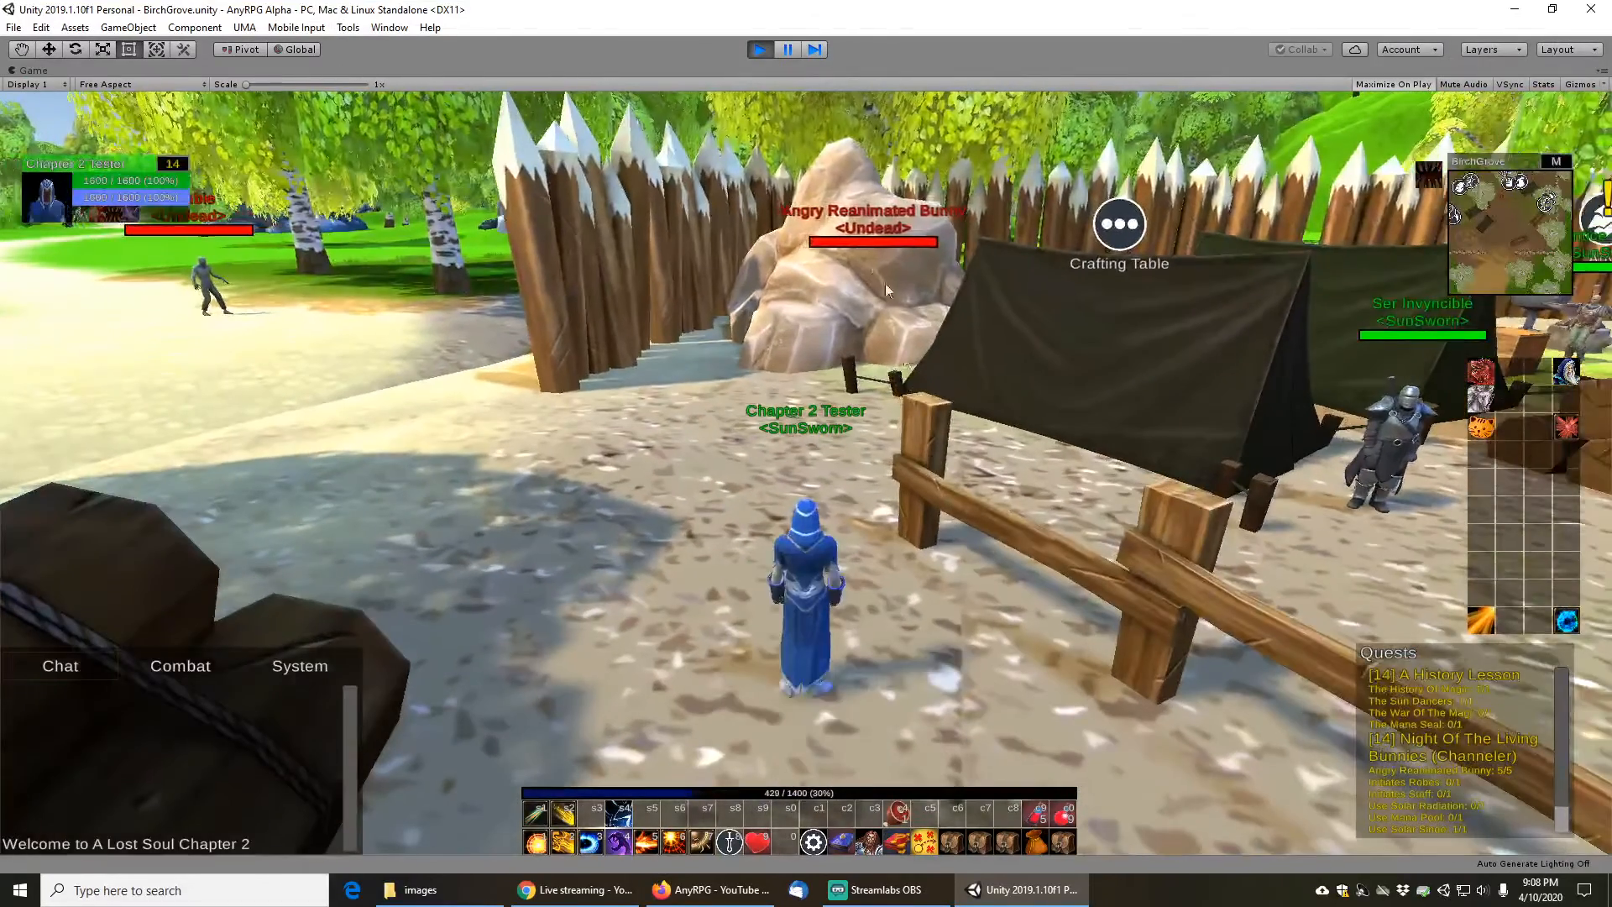
left_click(864, 240)
key("Tab")
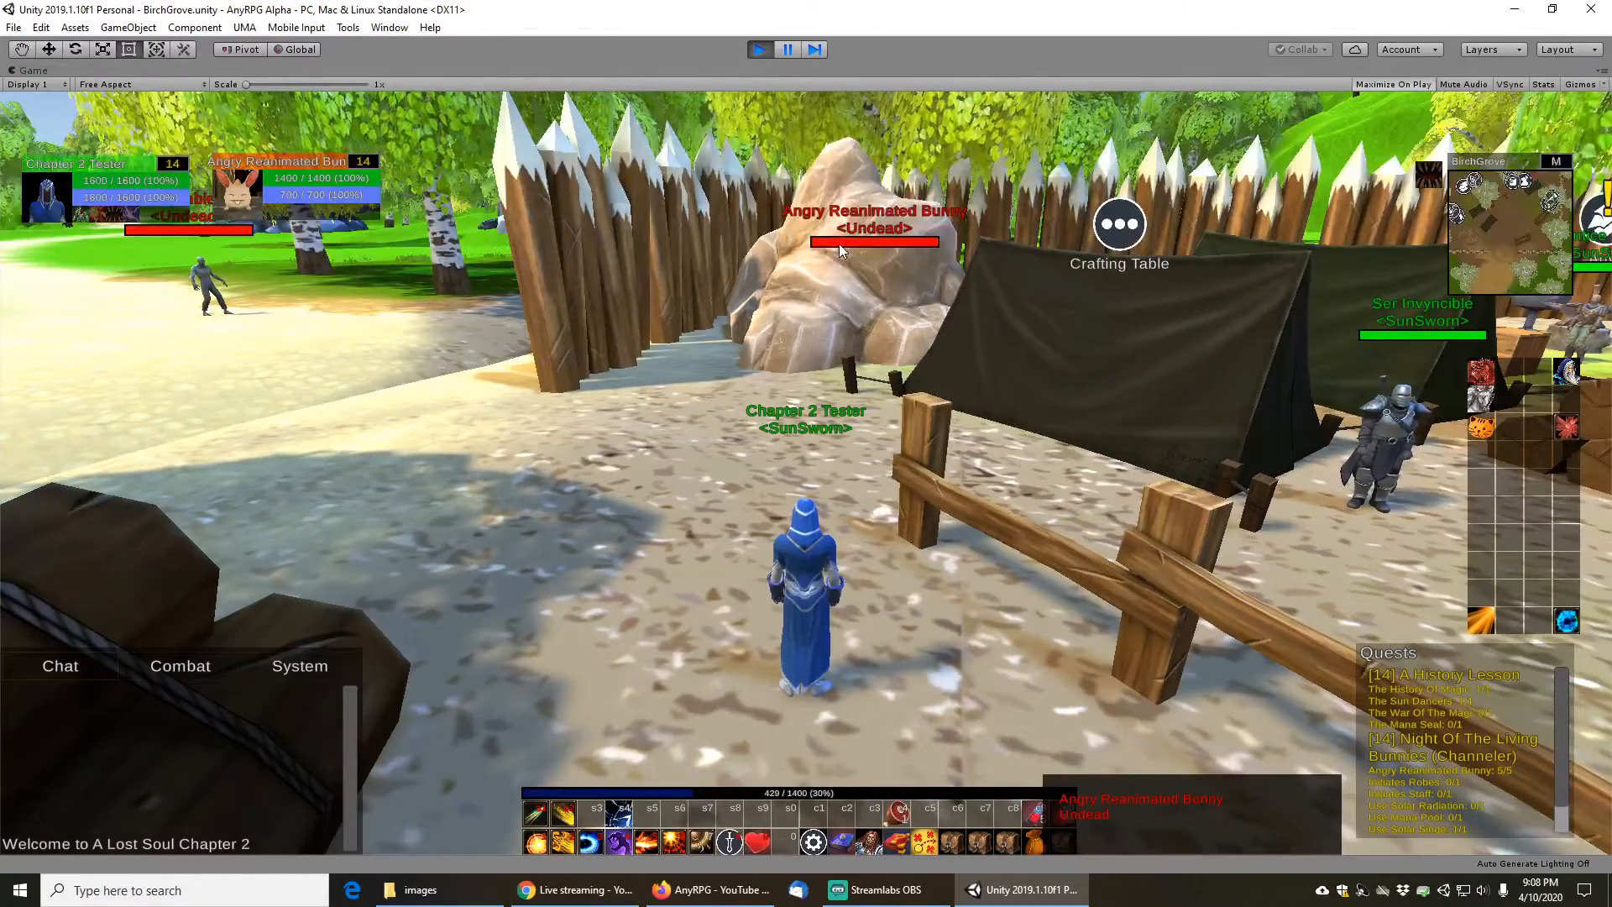
left_click(875, 242)
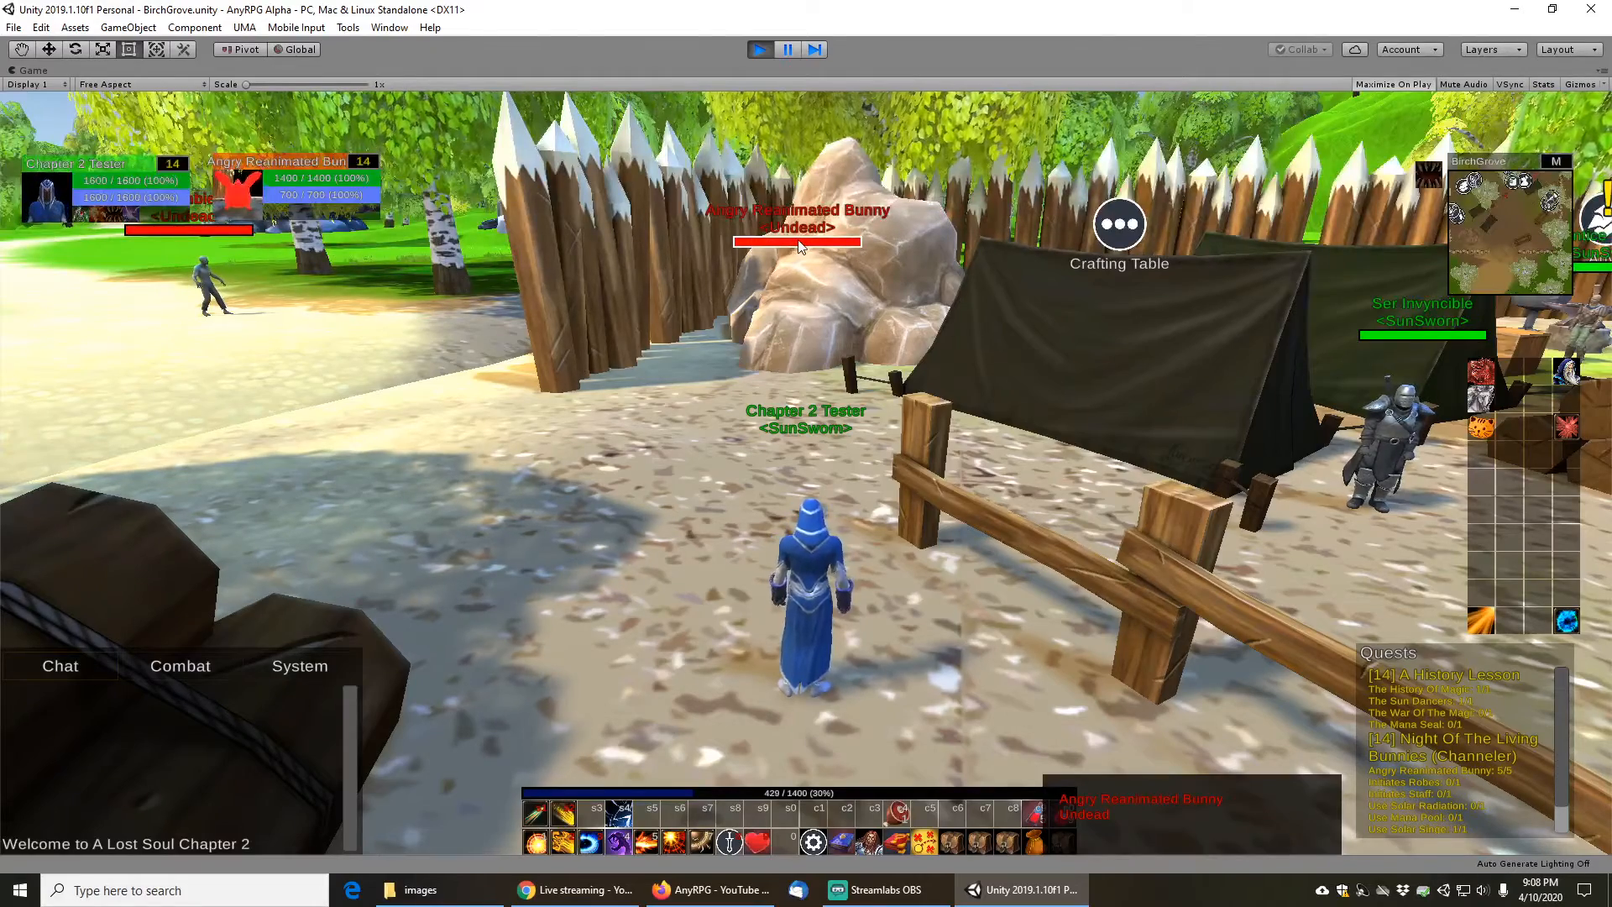
left_click_drag(806, 372, 701, 353)
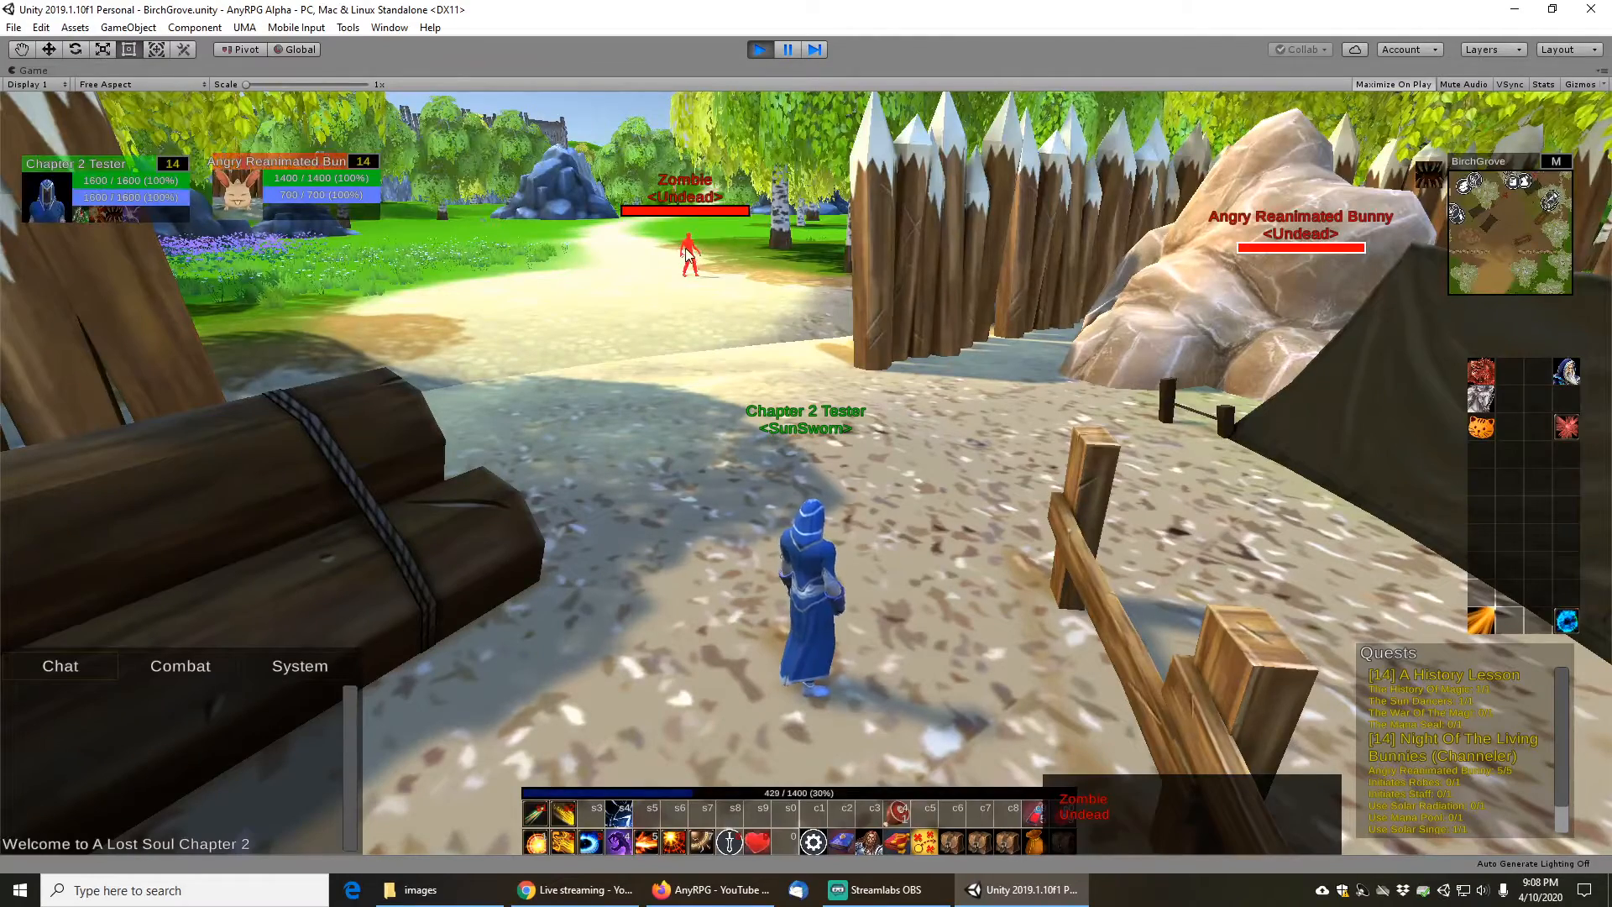
left_click(687, 258)
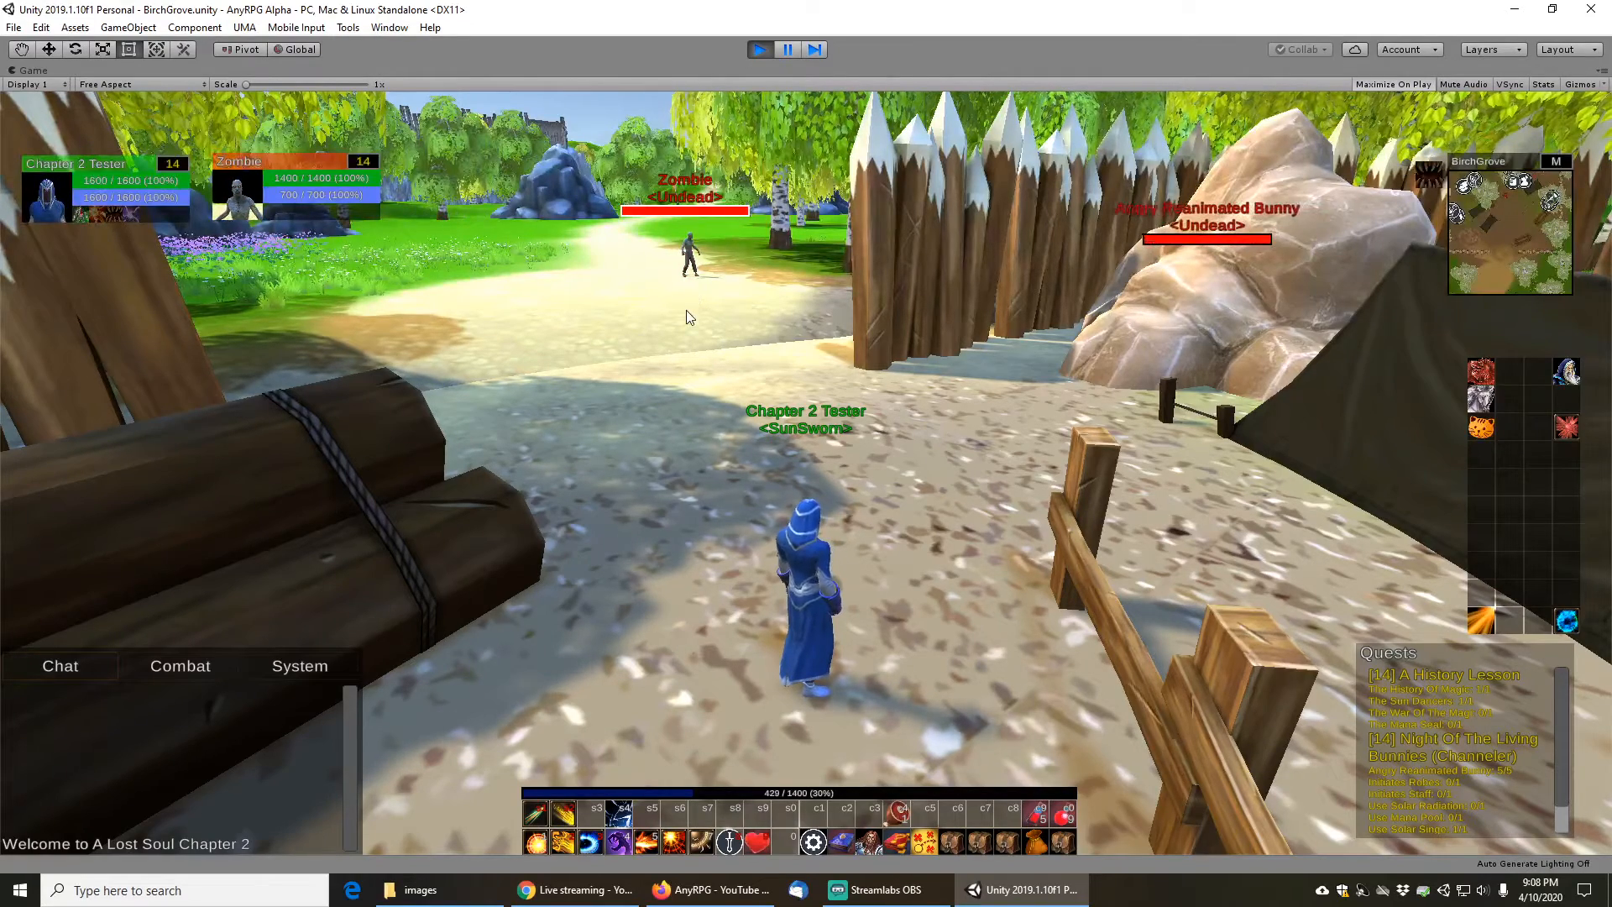
left_click_drag(697, 285, 667, 196)
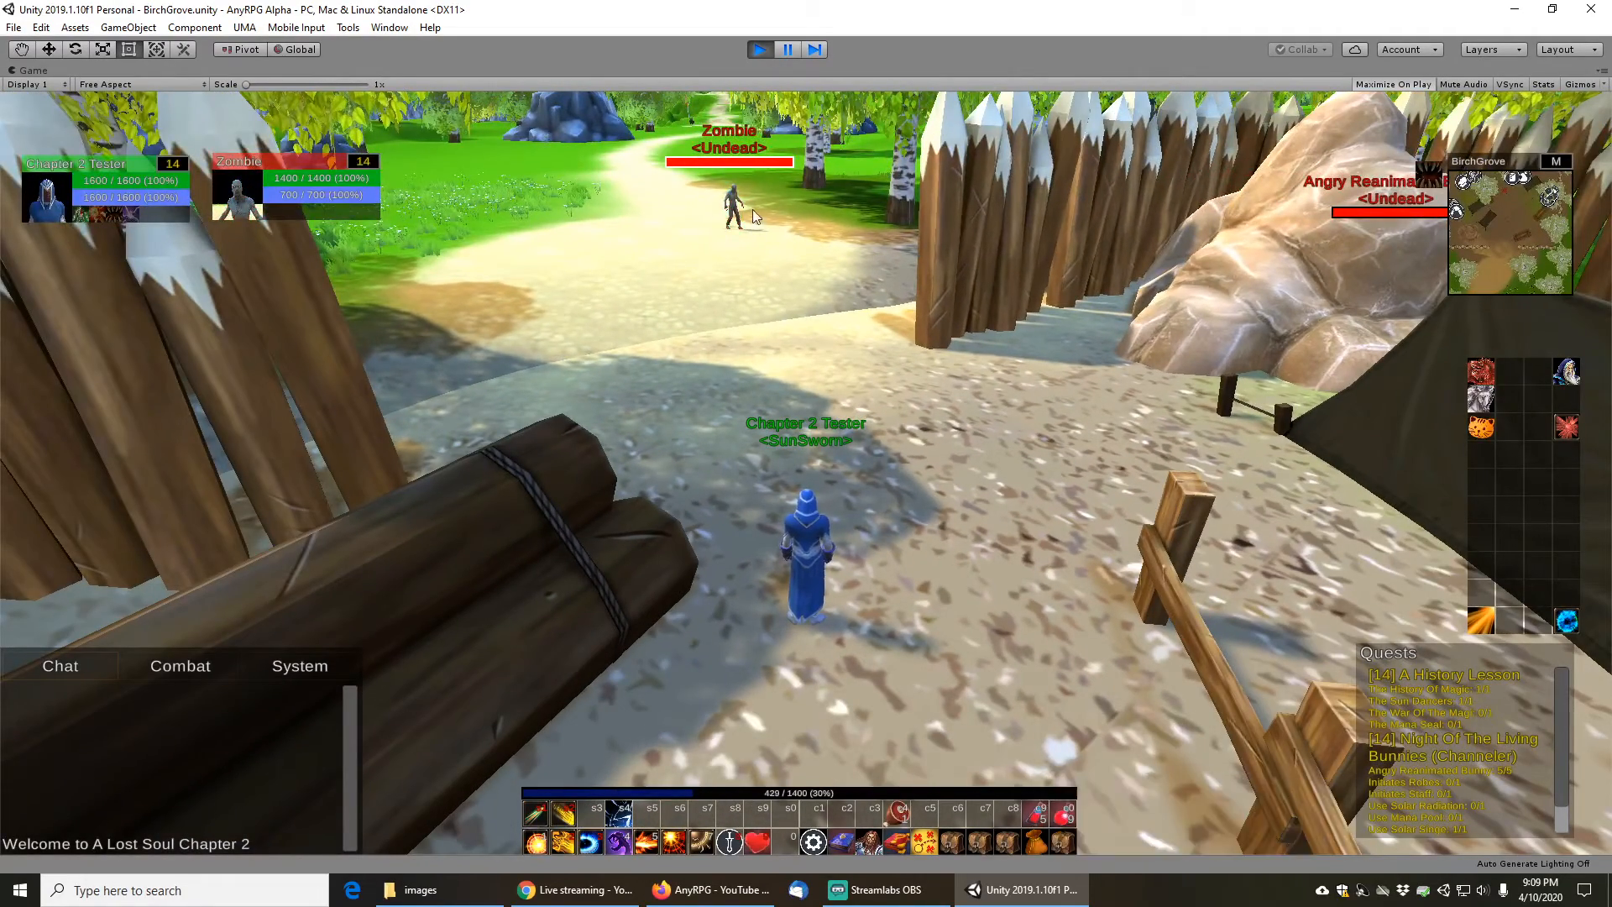
- Stop play mode and launch GIMP 2.10.8
left_click(760, 50)
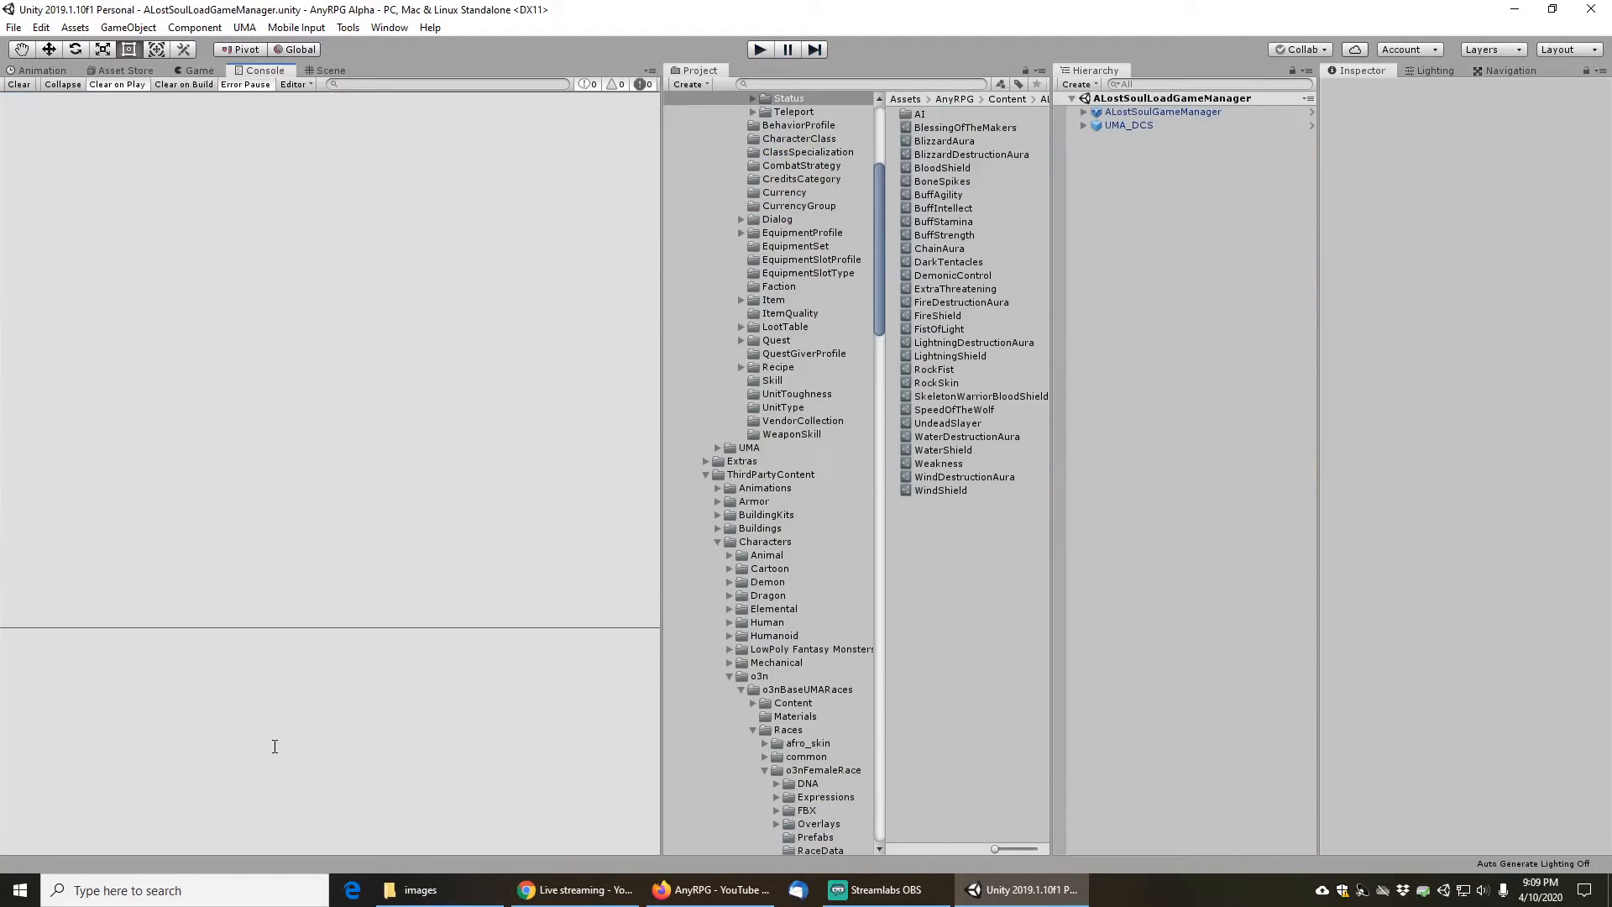
left_click(19, 895)
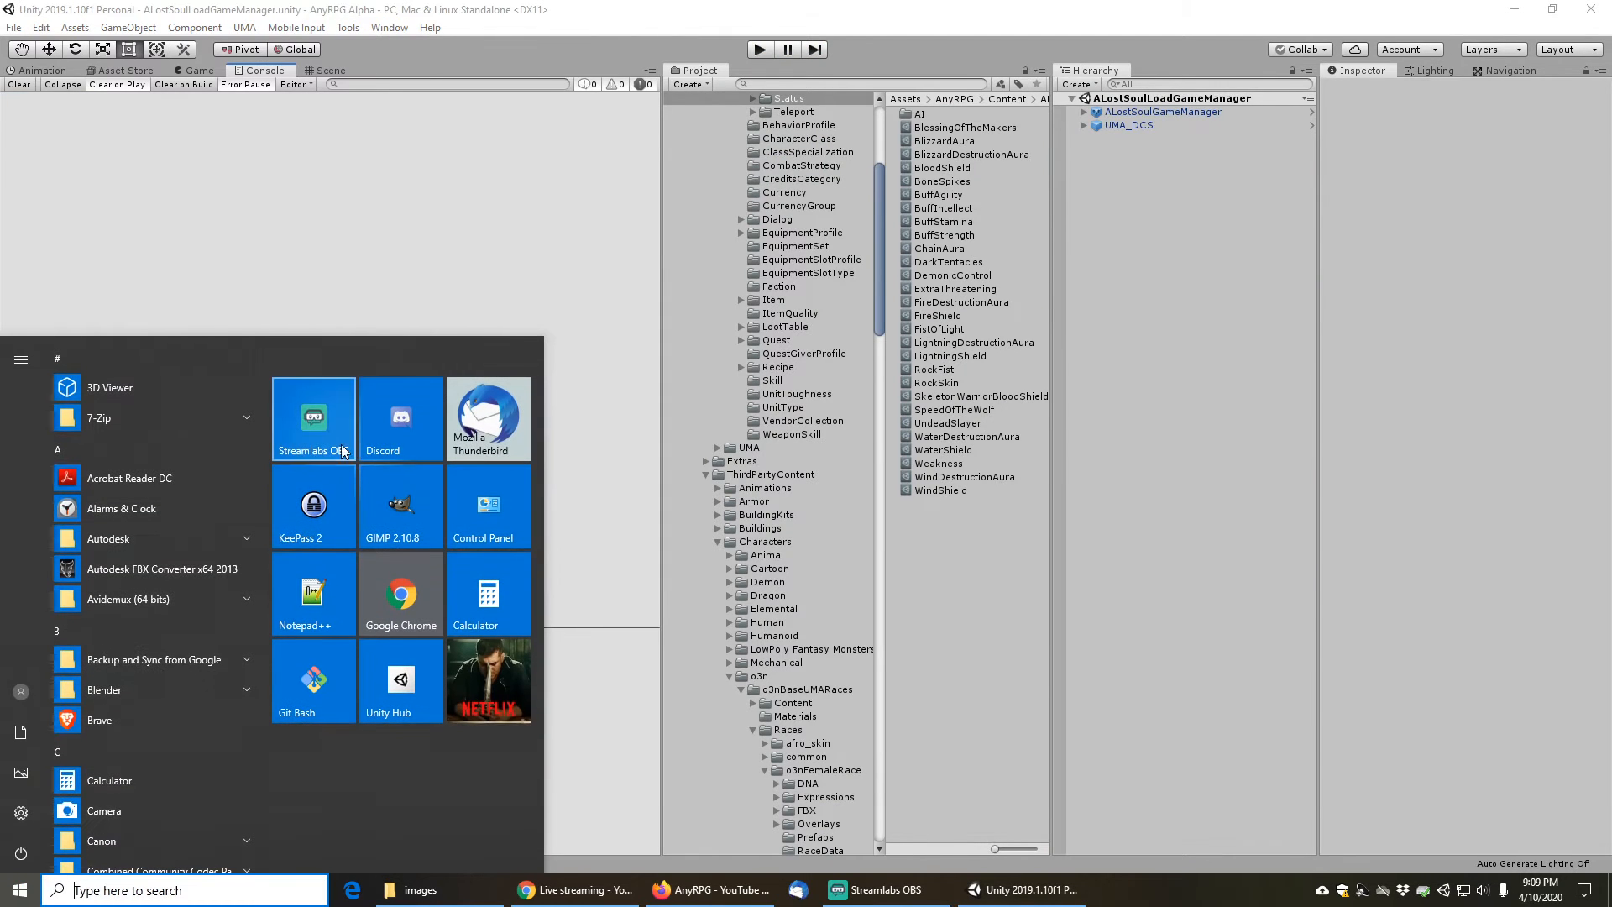
left_click(406, 507)
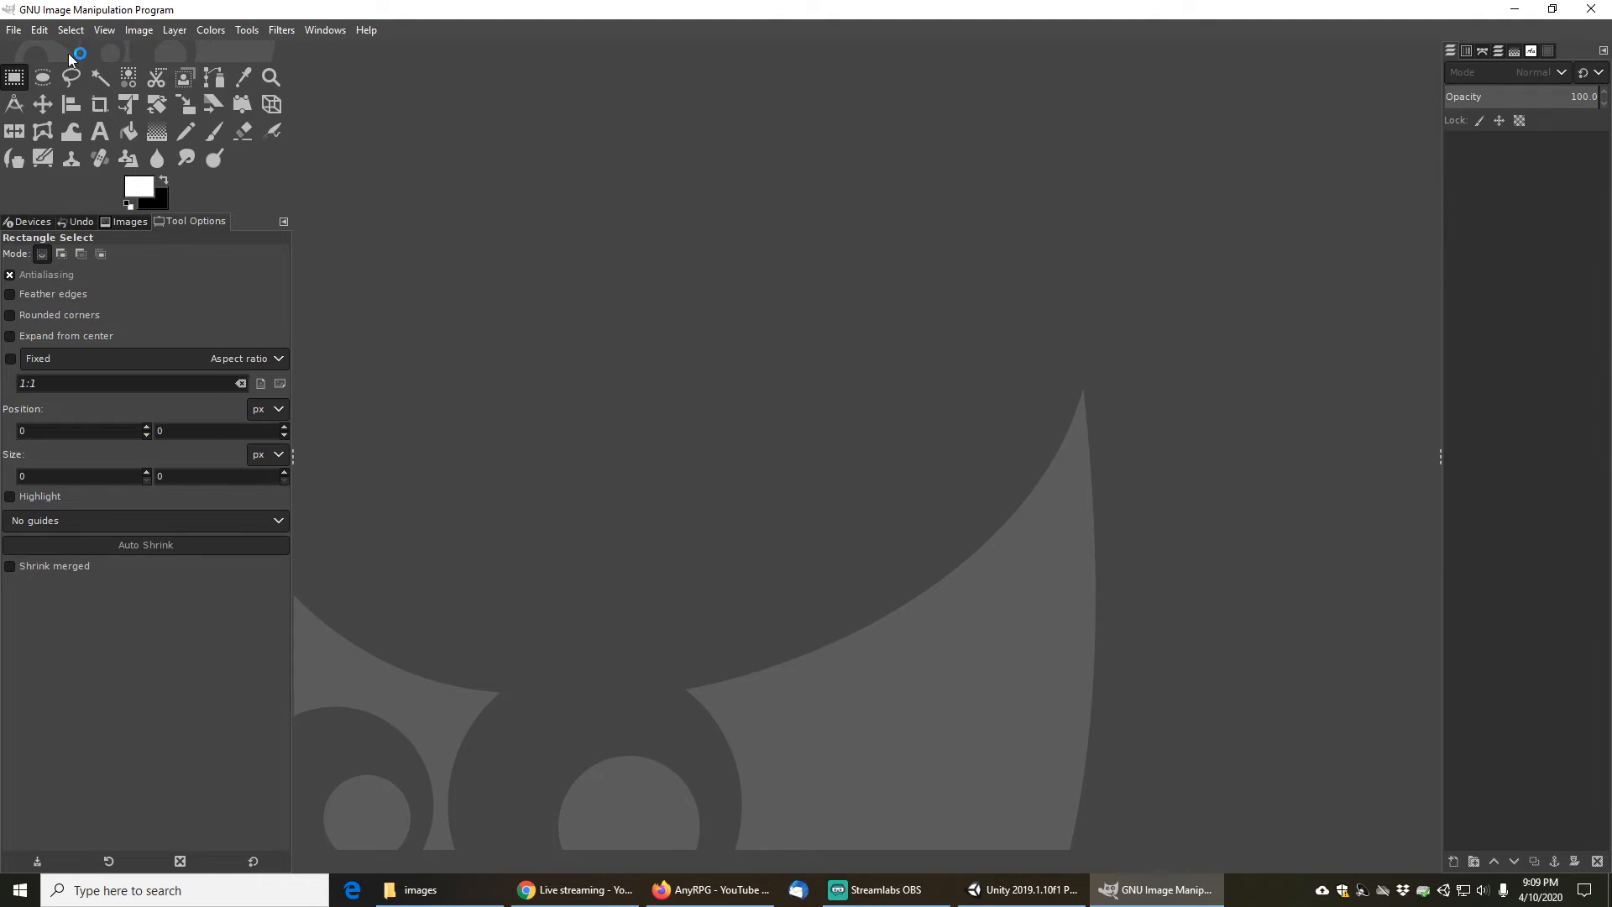
- Start a new image and set its width and height to 4000 pixels
left_click(14, 30)
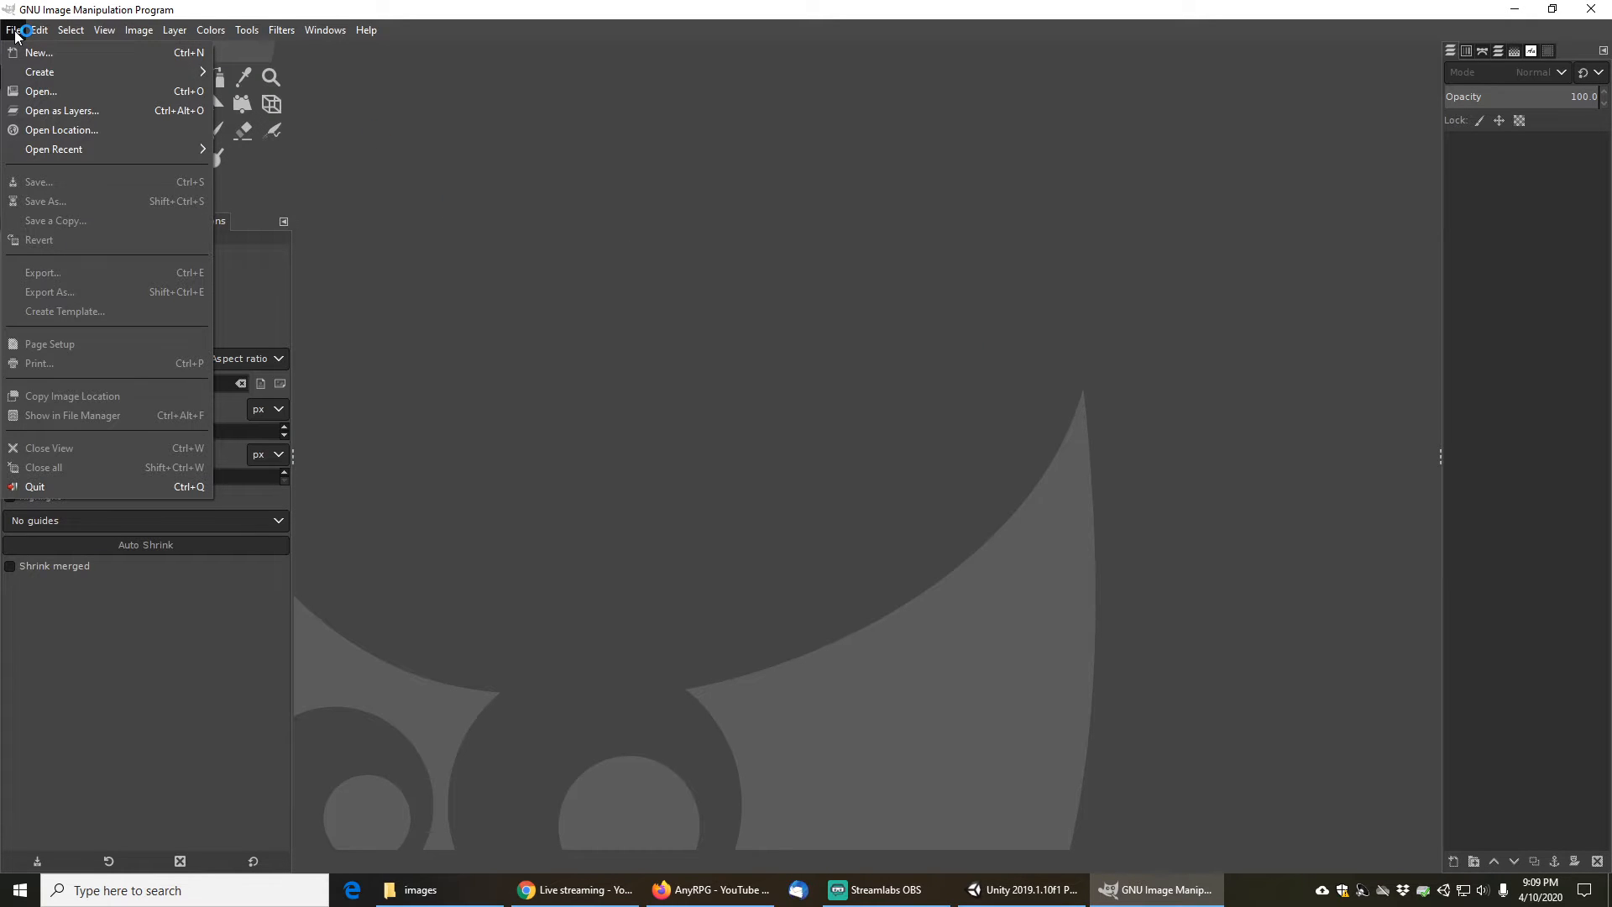
left_click(62, 57)
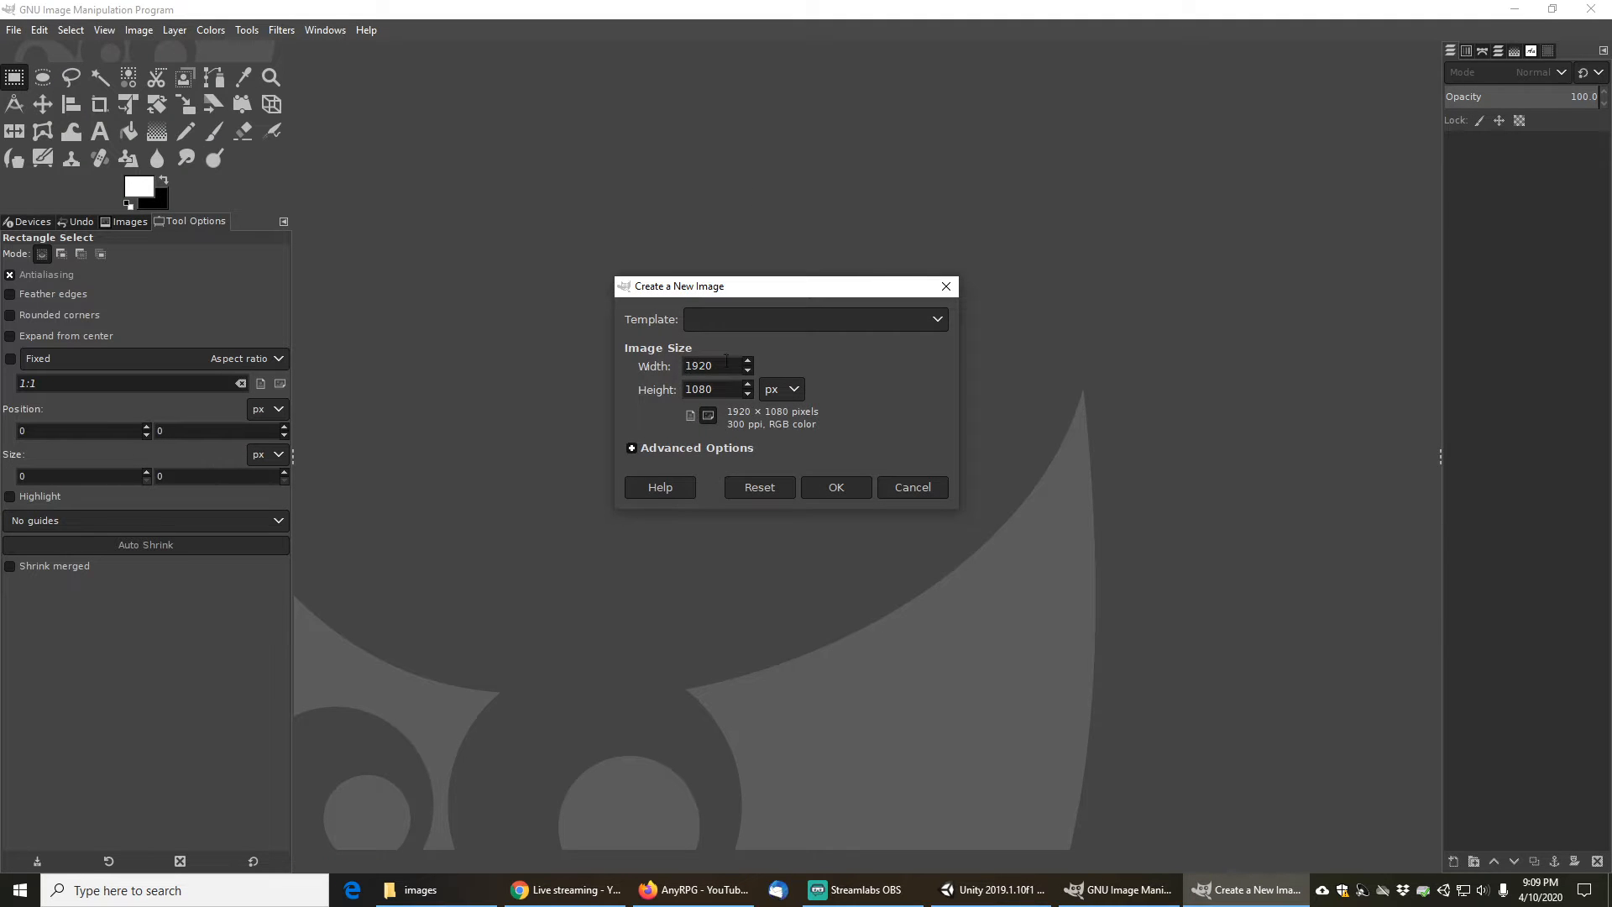
type("400")
key("Tab")
key("shift+Tab")
type("4000")
key("Tab")
type("400")
- Expand the advanced options and set the new image's fill to Transparency
left_click(633, 448)
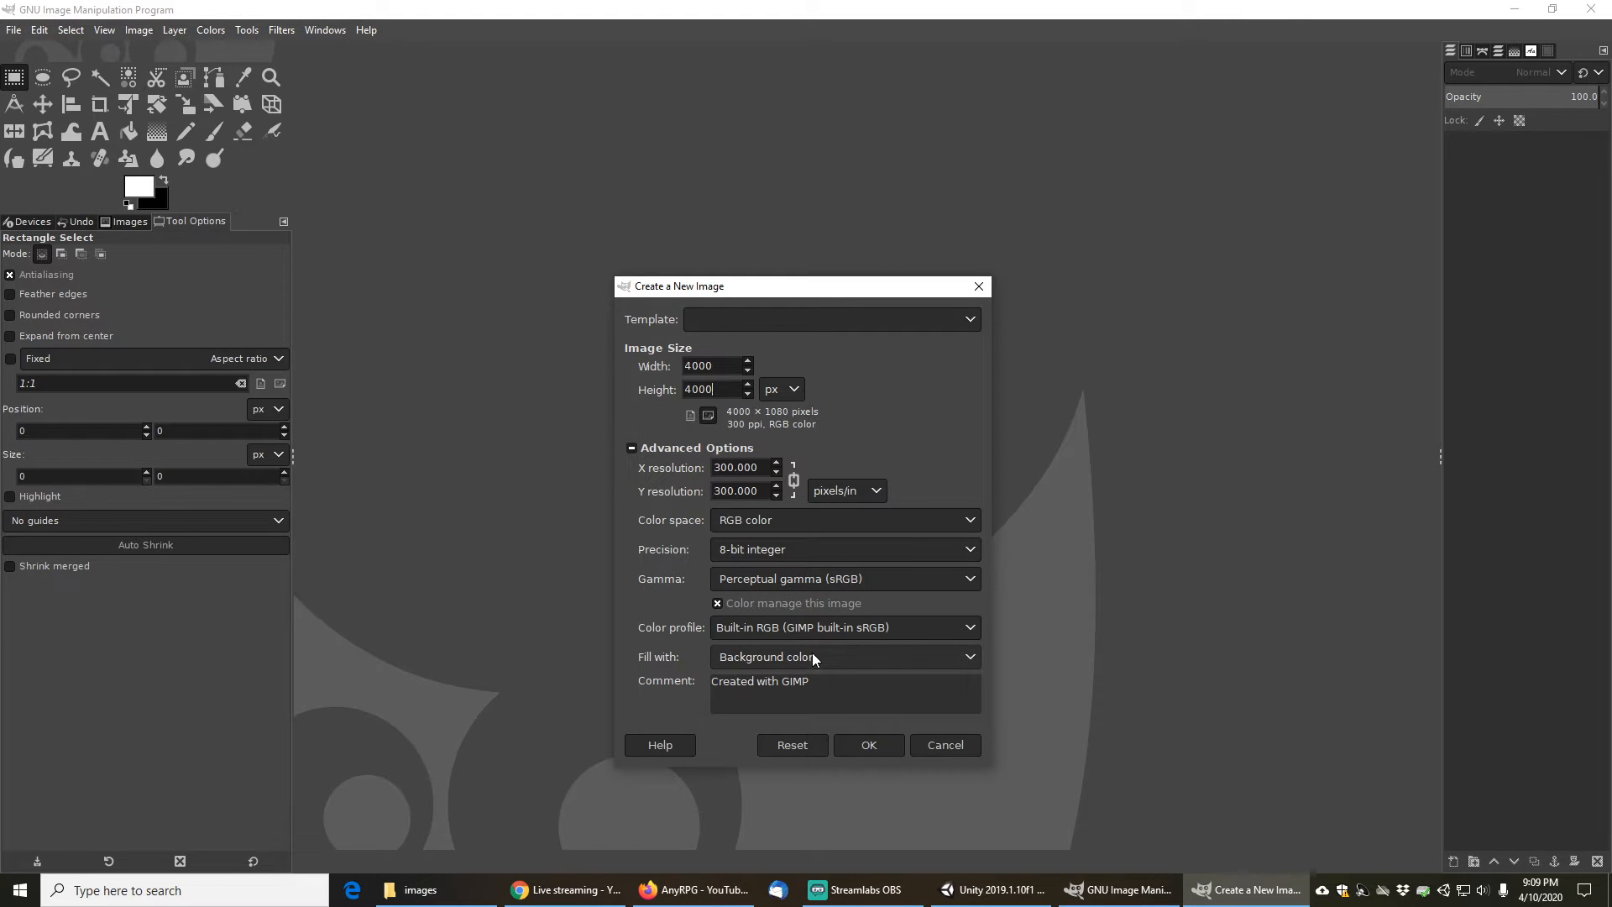
left_click(954, 654)
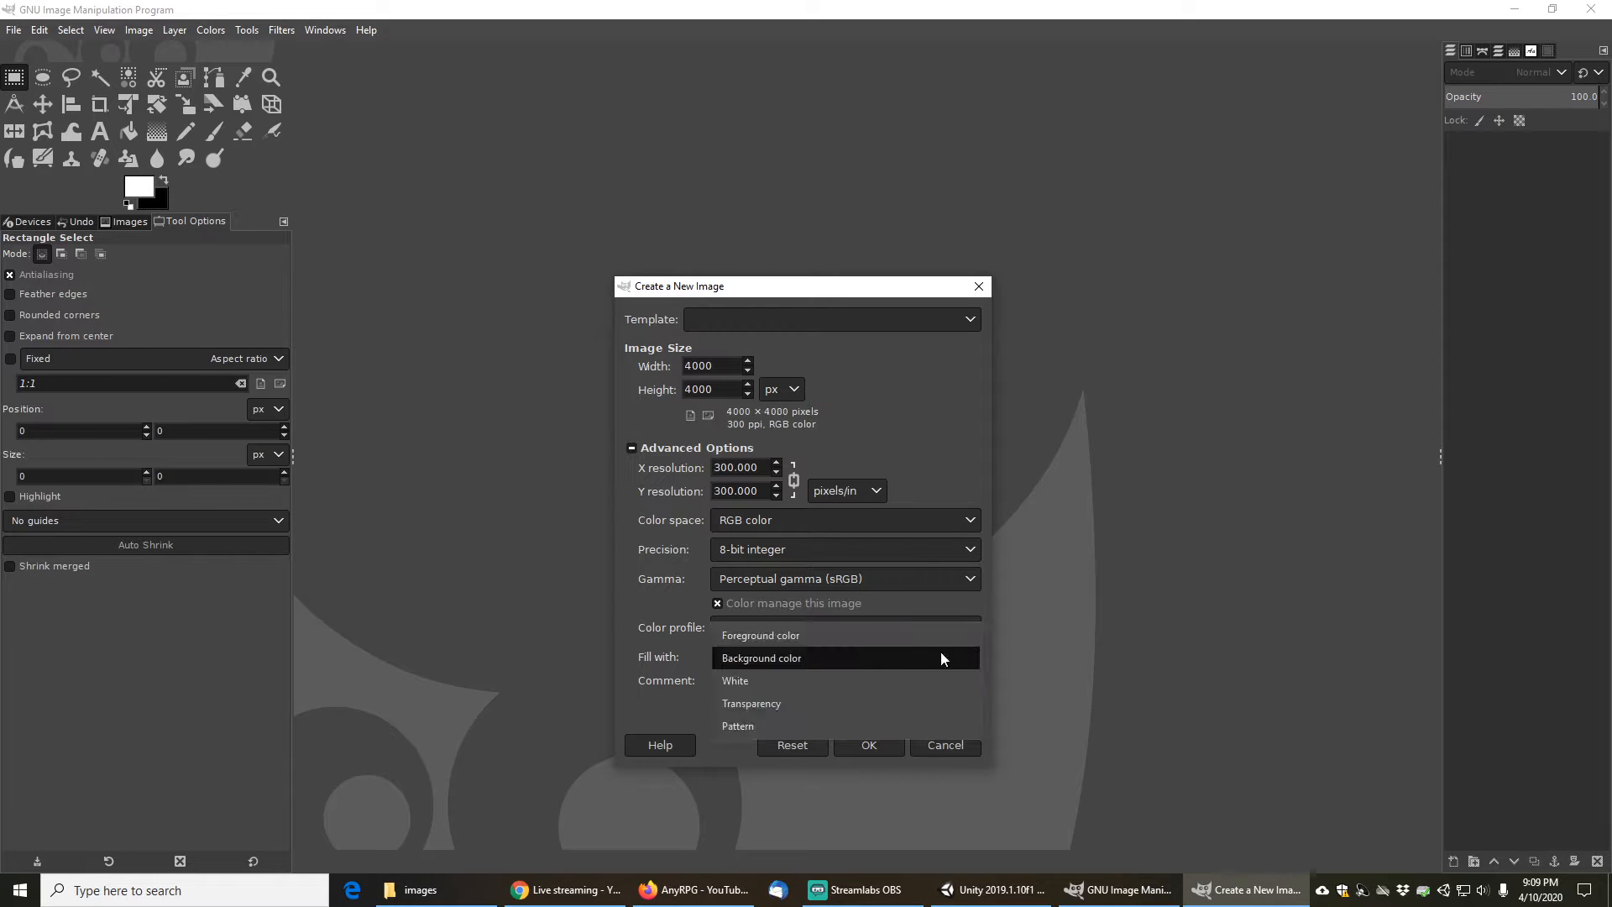
left_click(758, 697)
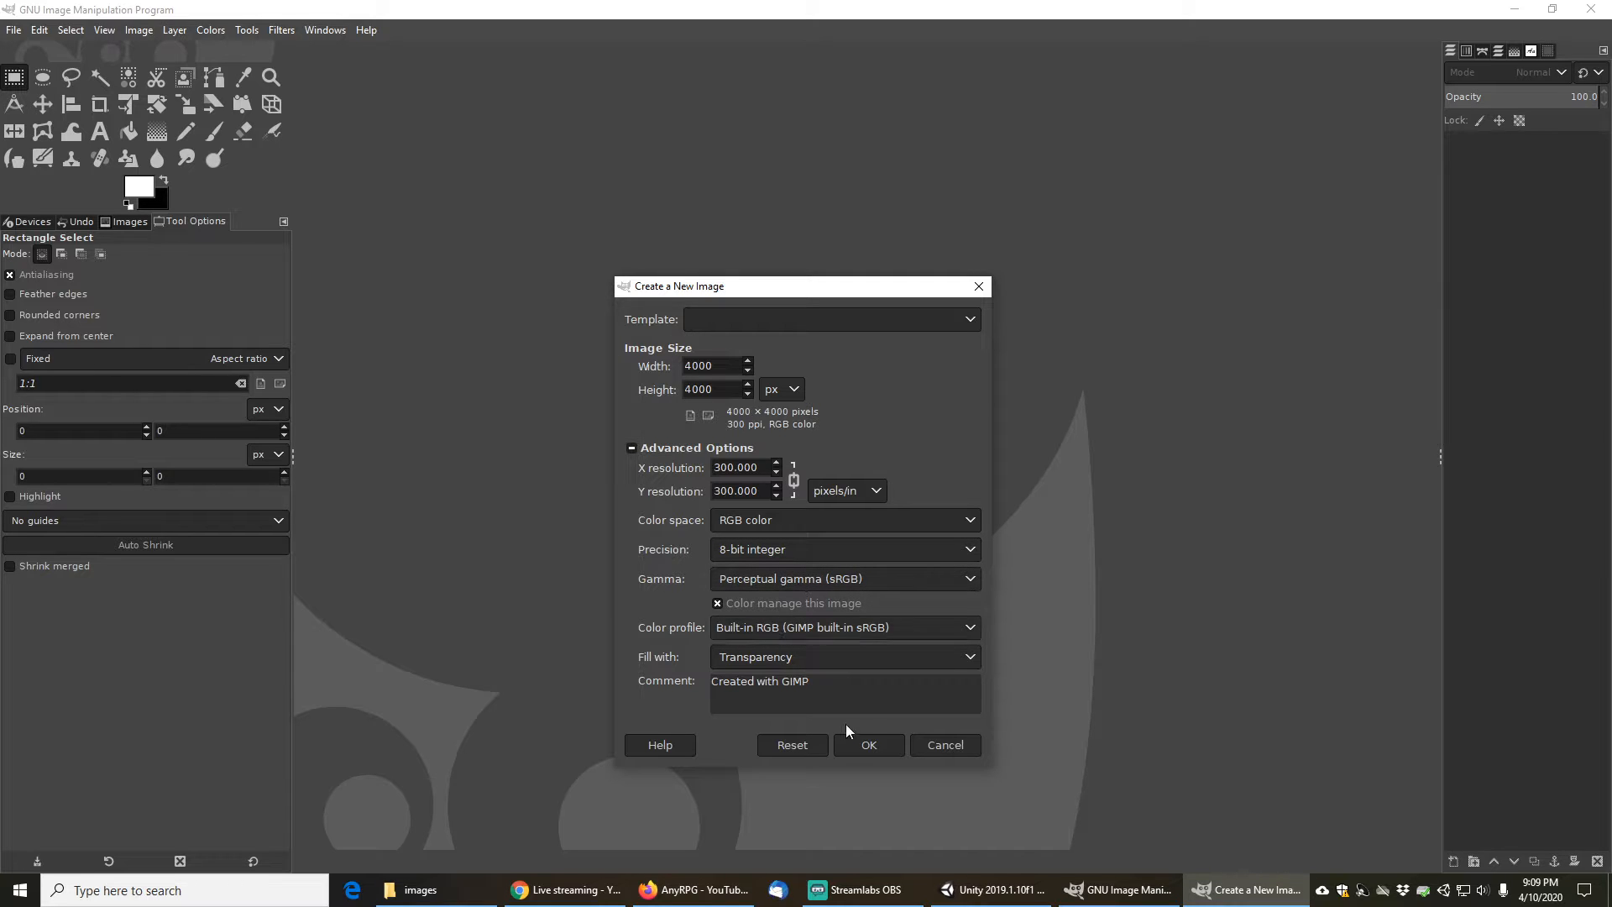
- Cancel the oversized 4000-pixel image and create it at 2000 × 2000 pixels instead
left_click(869, 745)
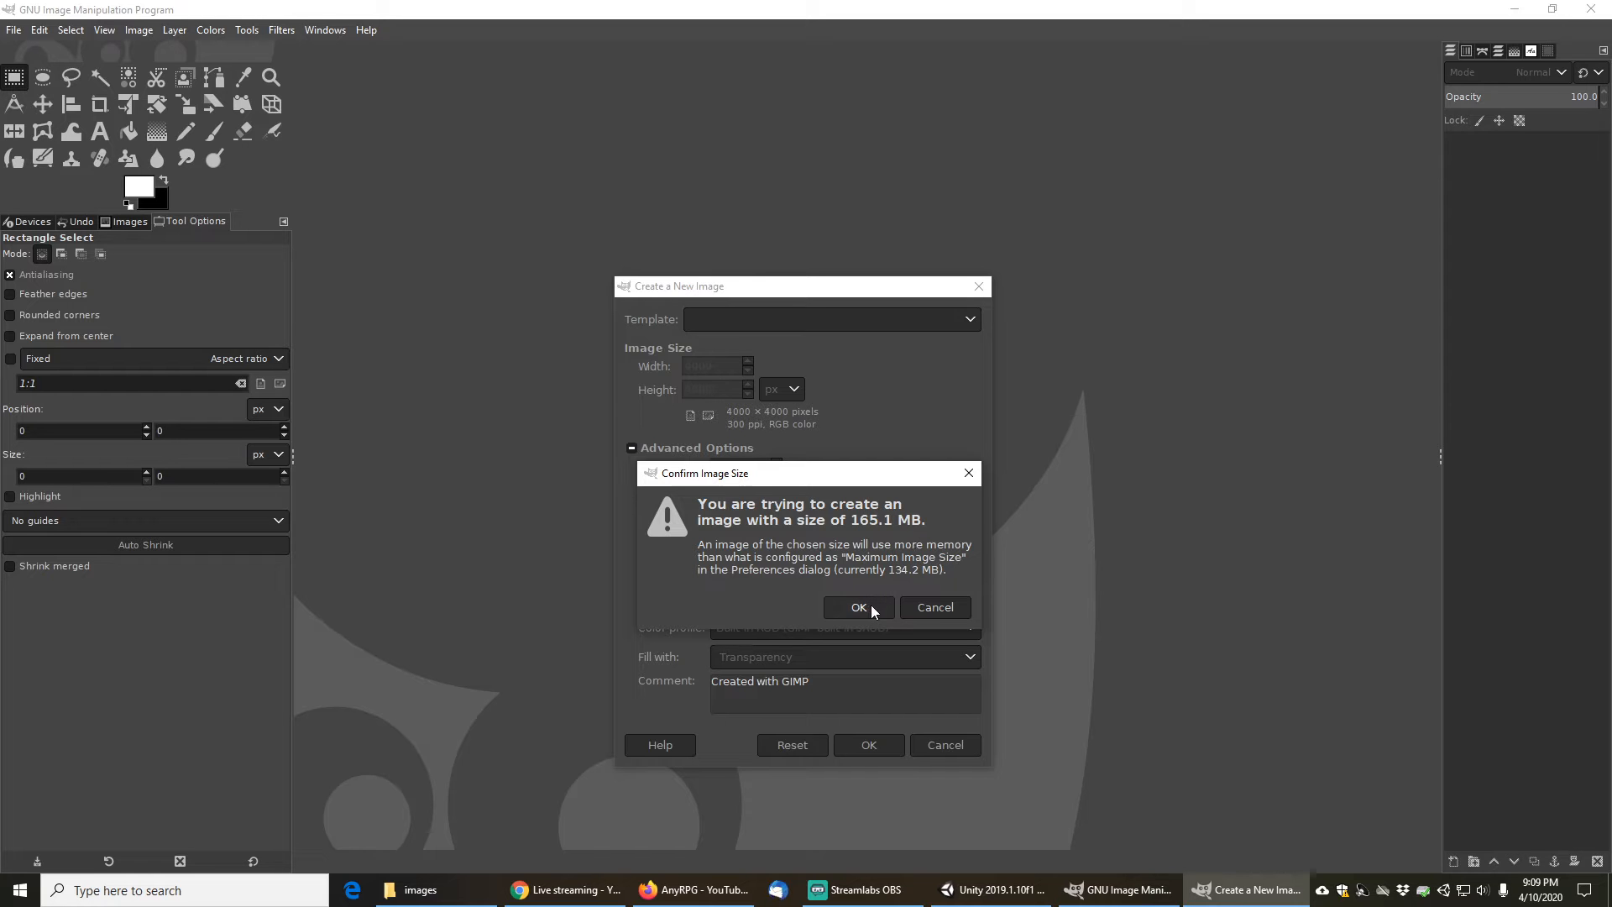
left_click(923, 606)
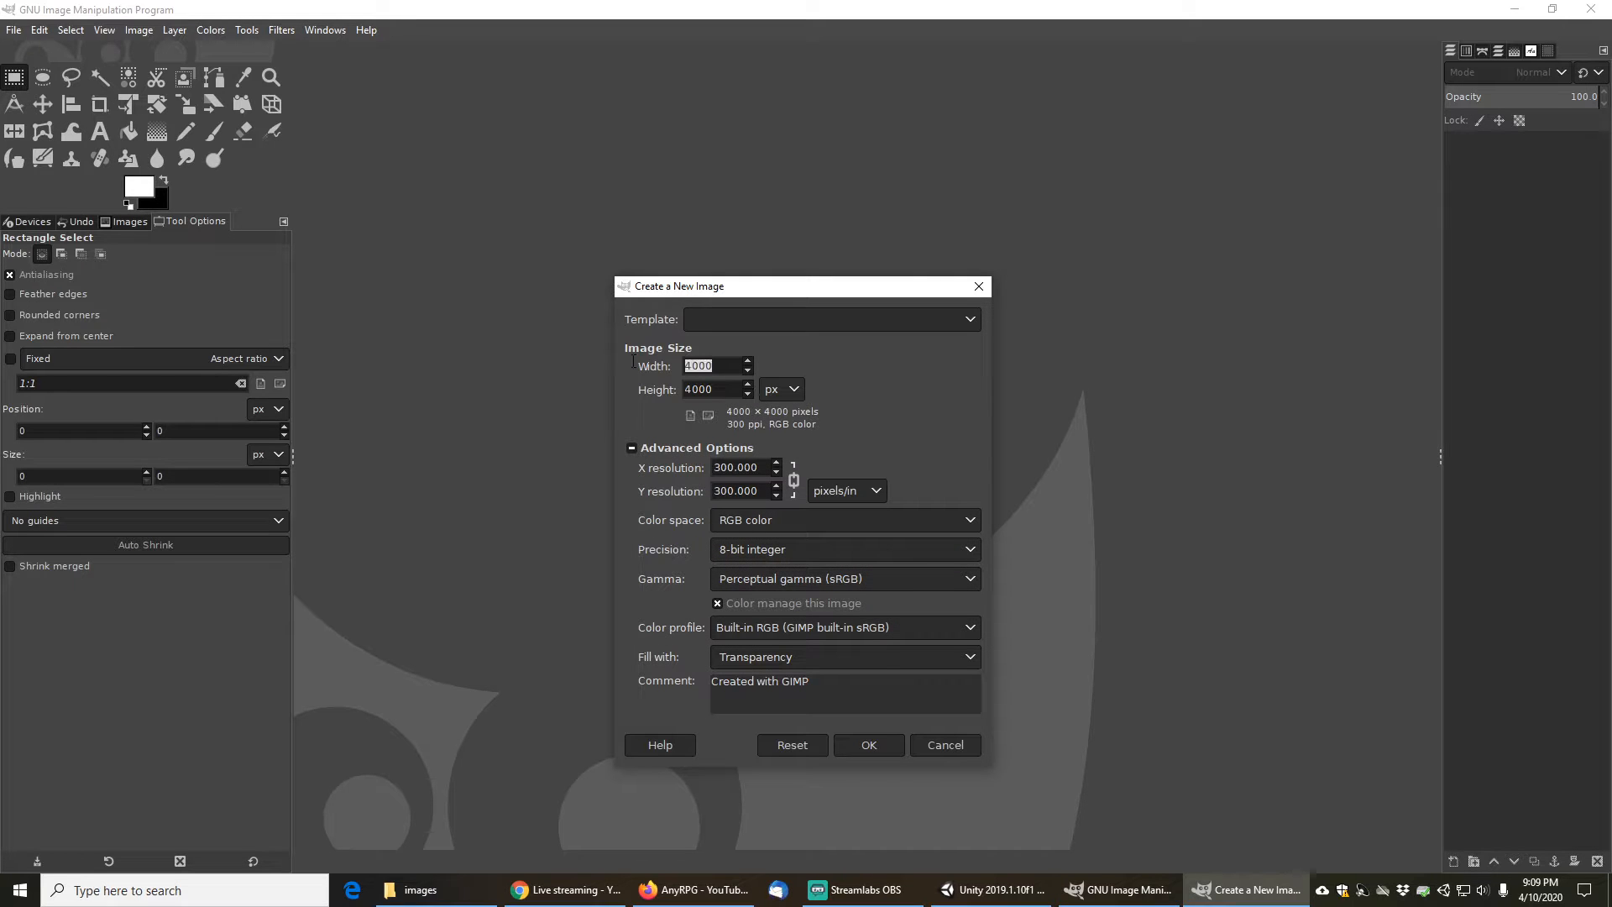
type("2000")
key("Tab")
type("2000")
left_click(869, 746)
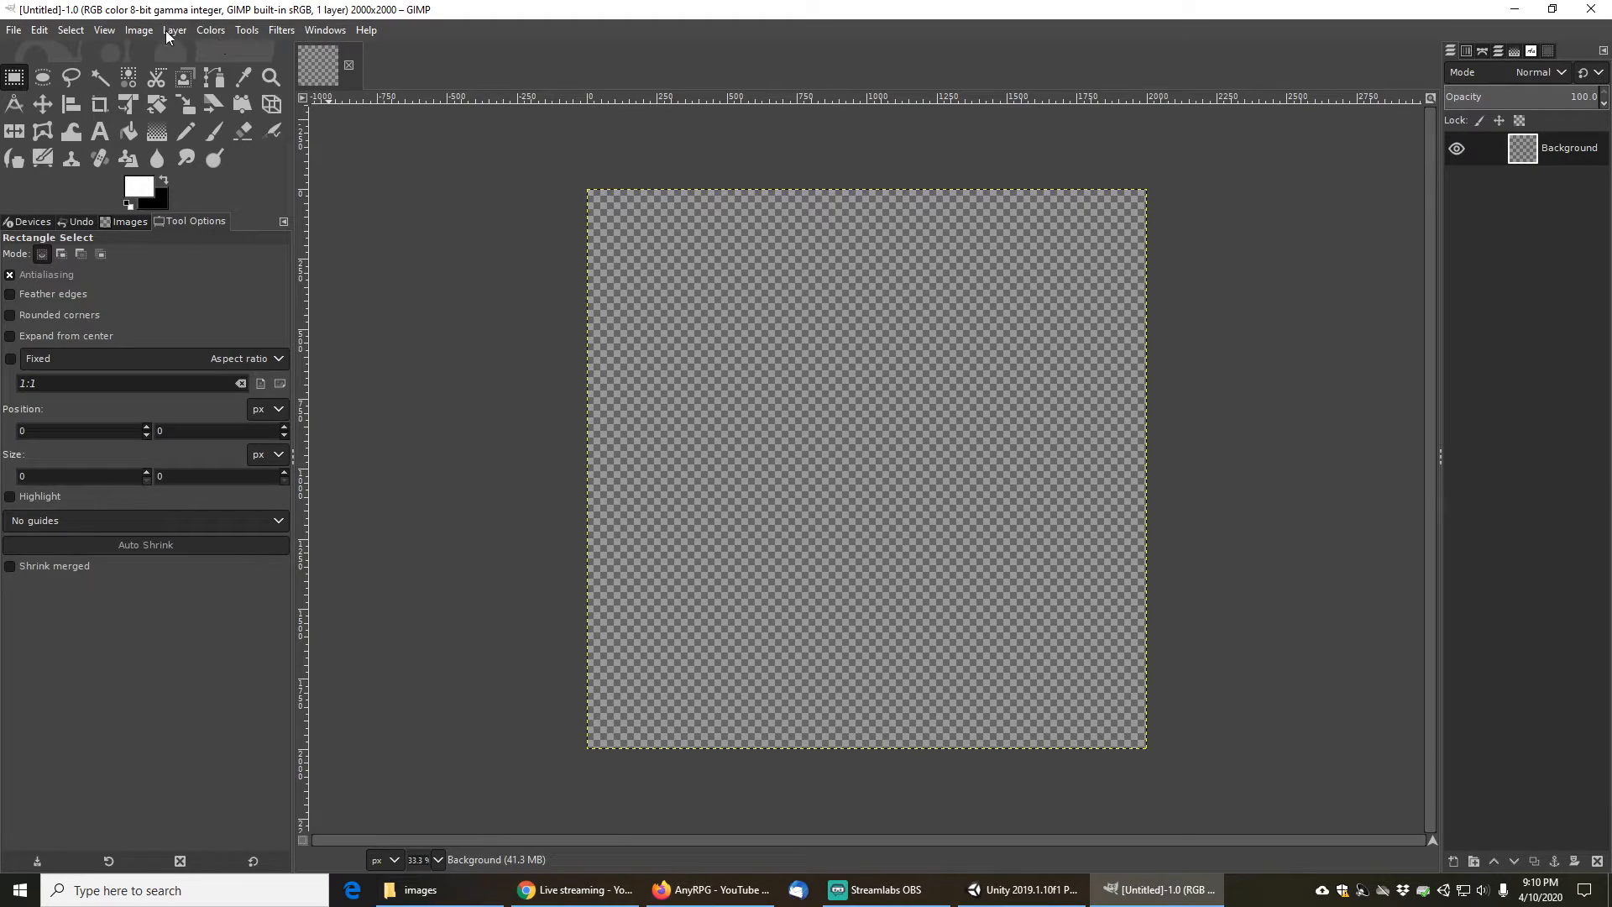
- Add a horizontal guide at 50 percent of the image using New Guide (by Percent)
left_click(137, 32)
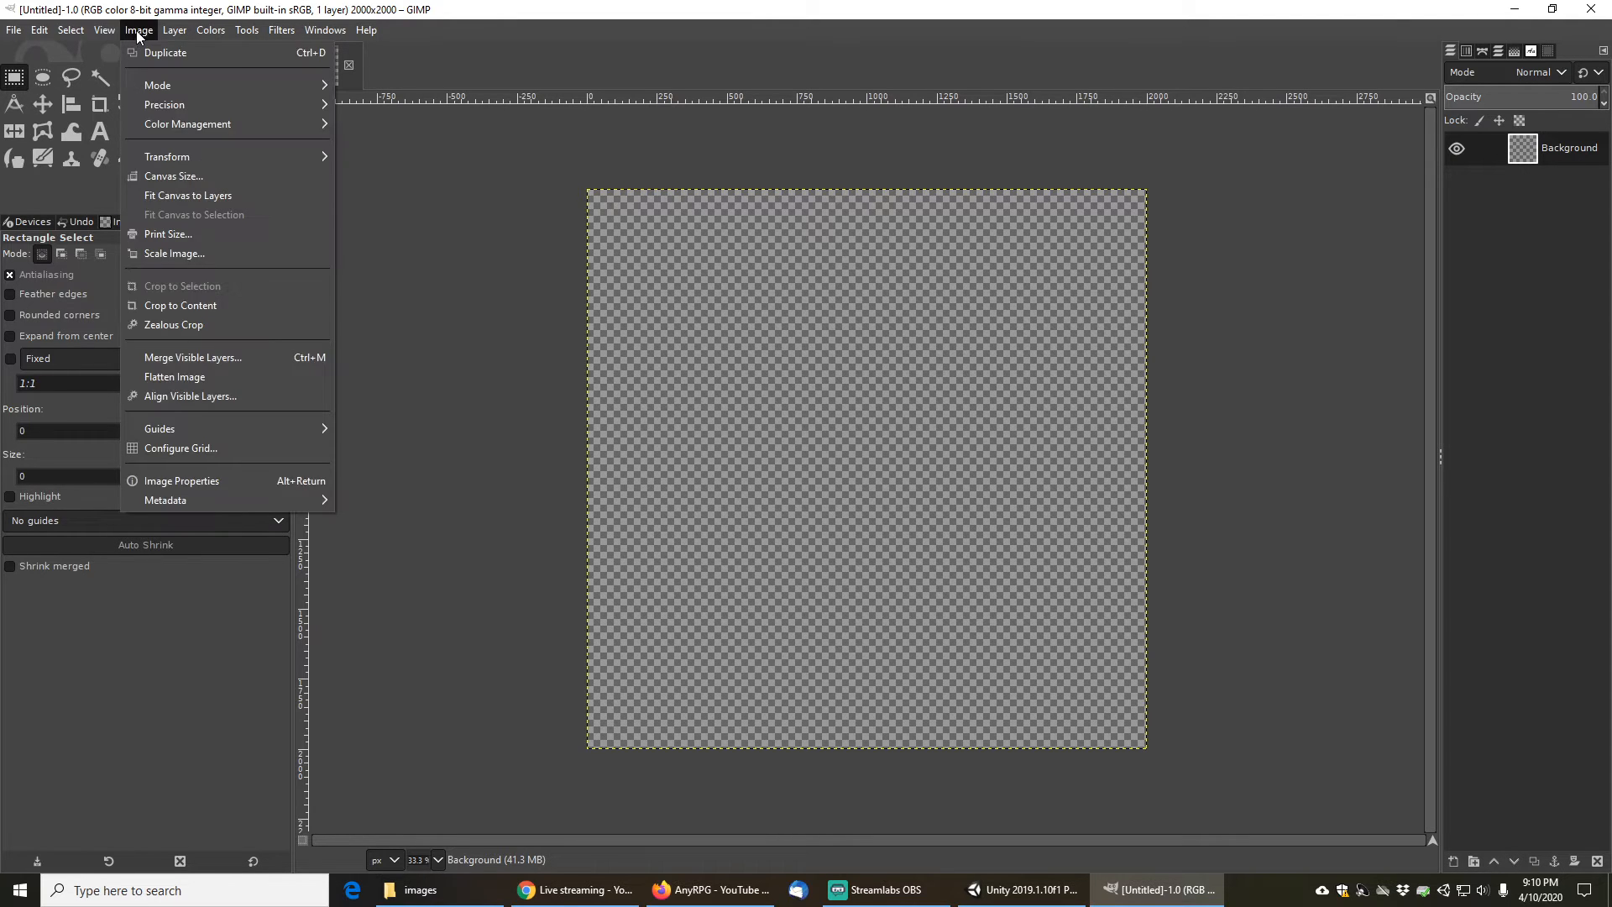
mouse_move(80, 31)
mouse_move(140, 33)
mouse_move(202, 430)
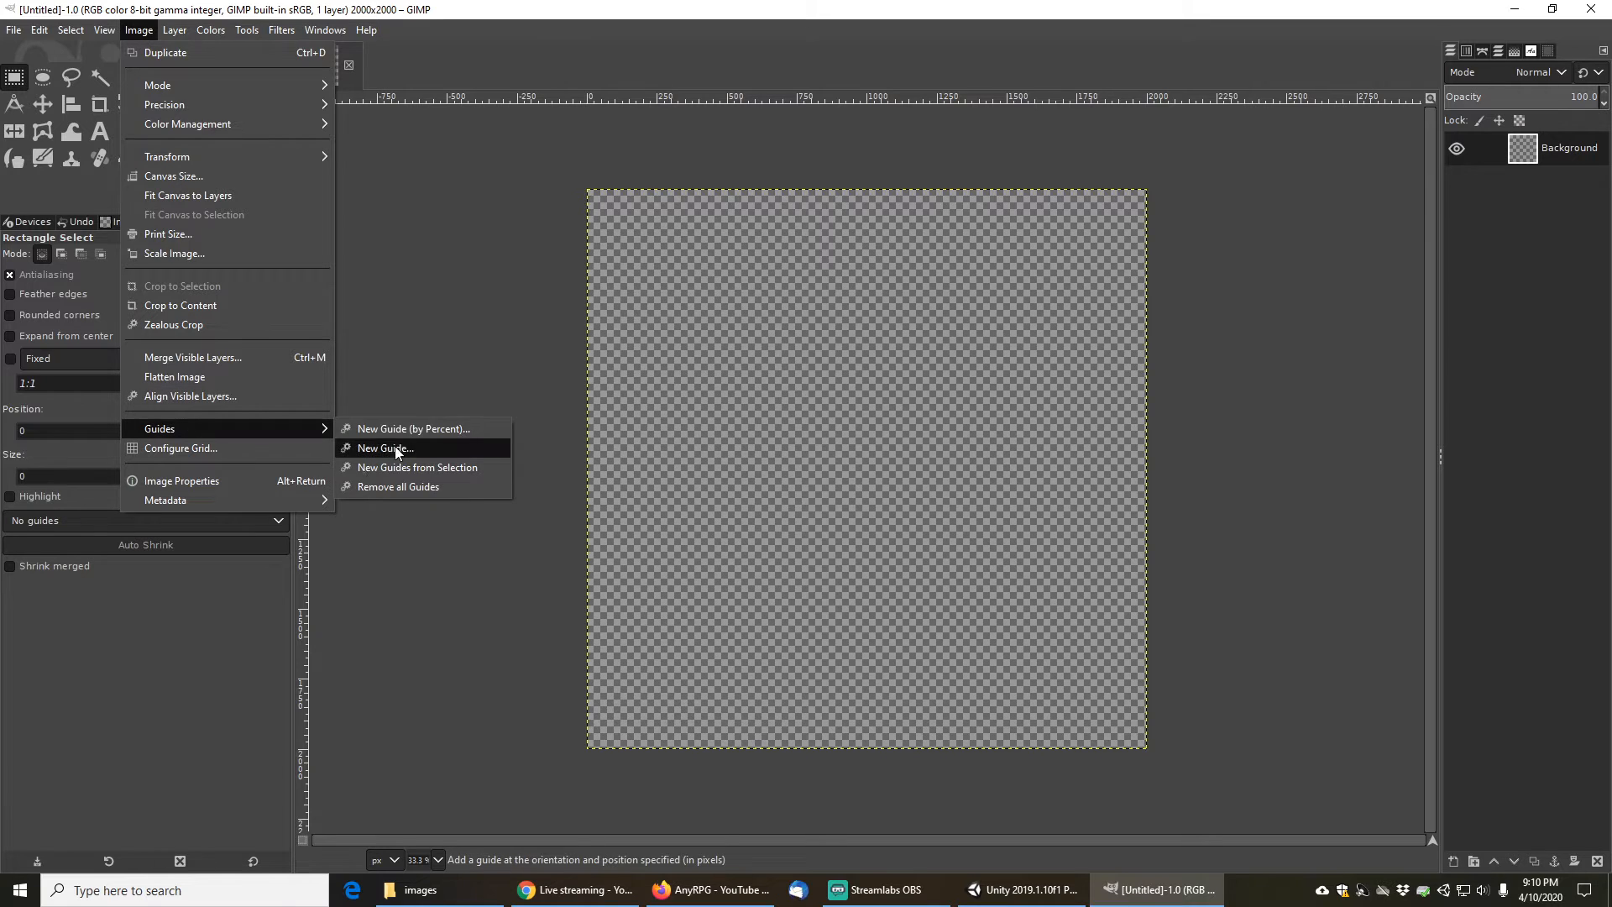
left_click(403, 430)
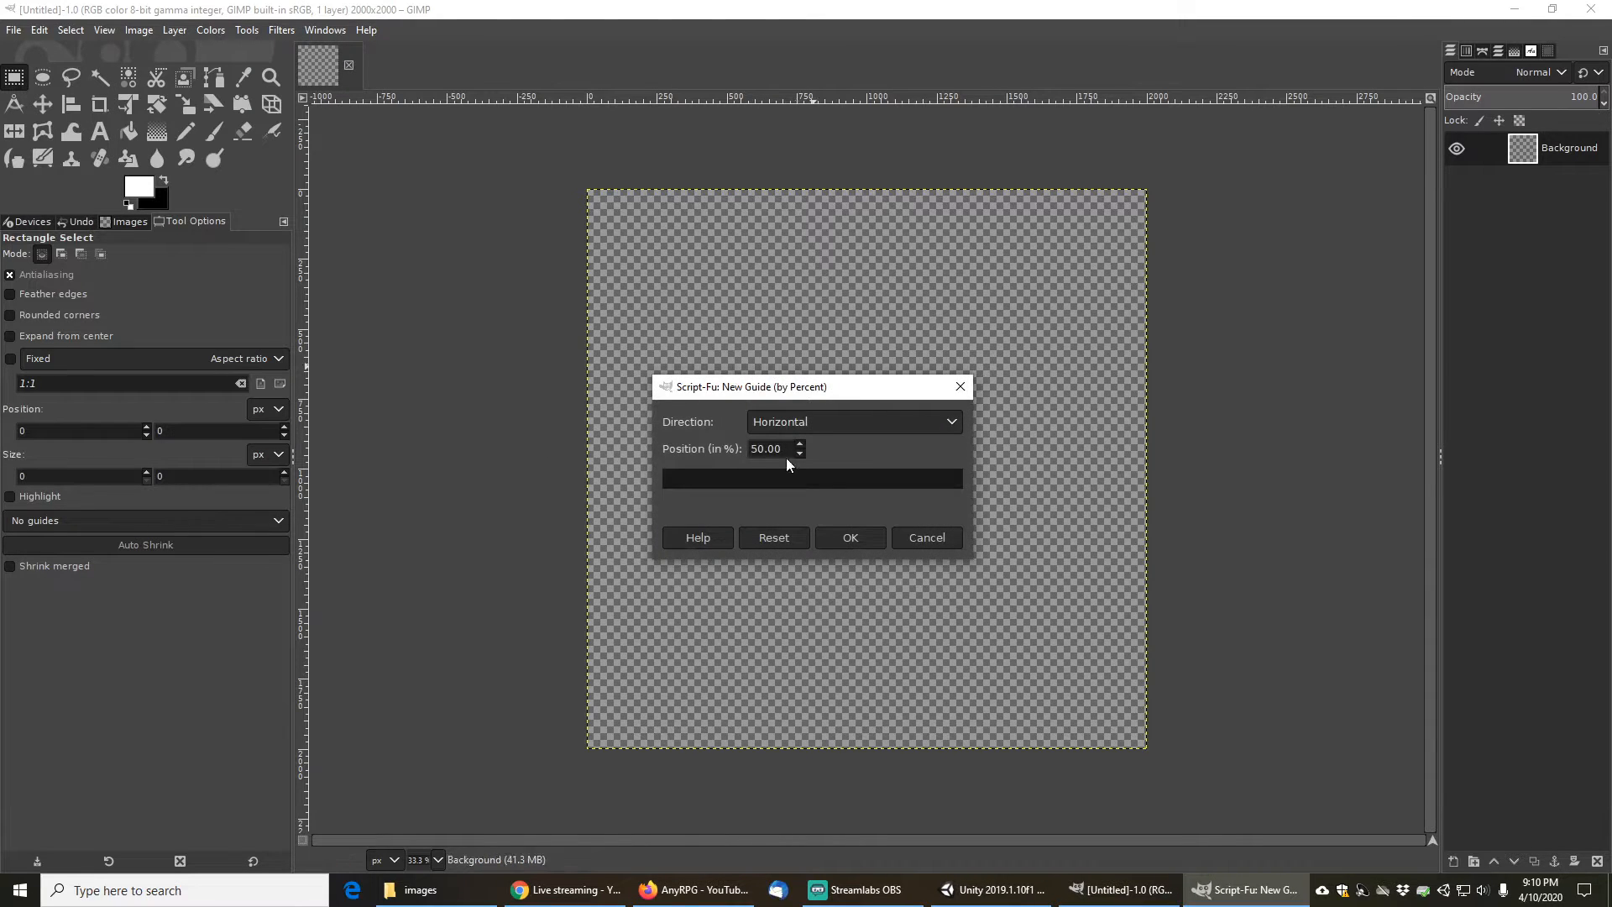
left_click(849, 538)
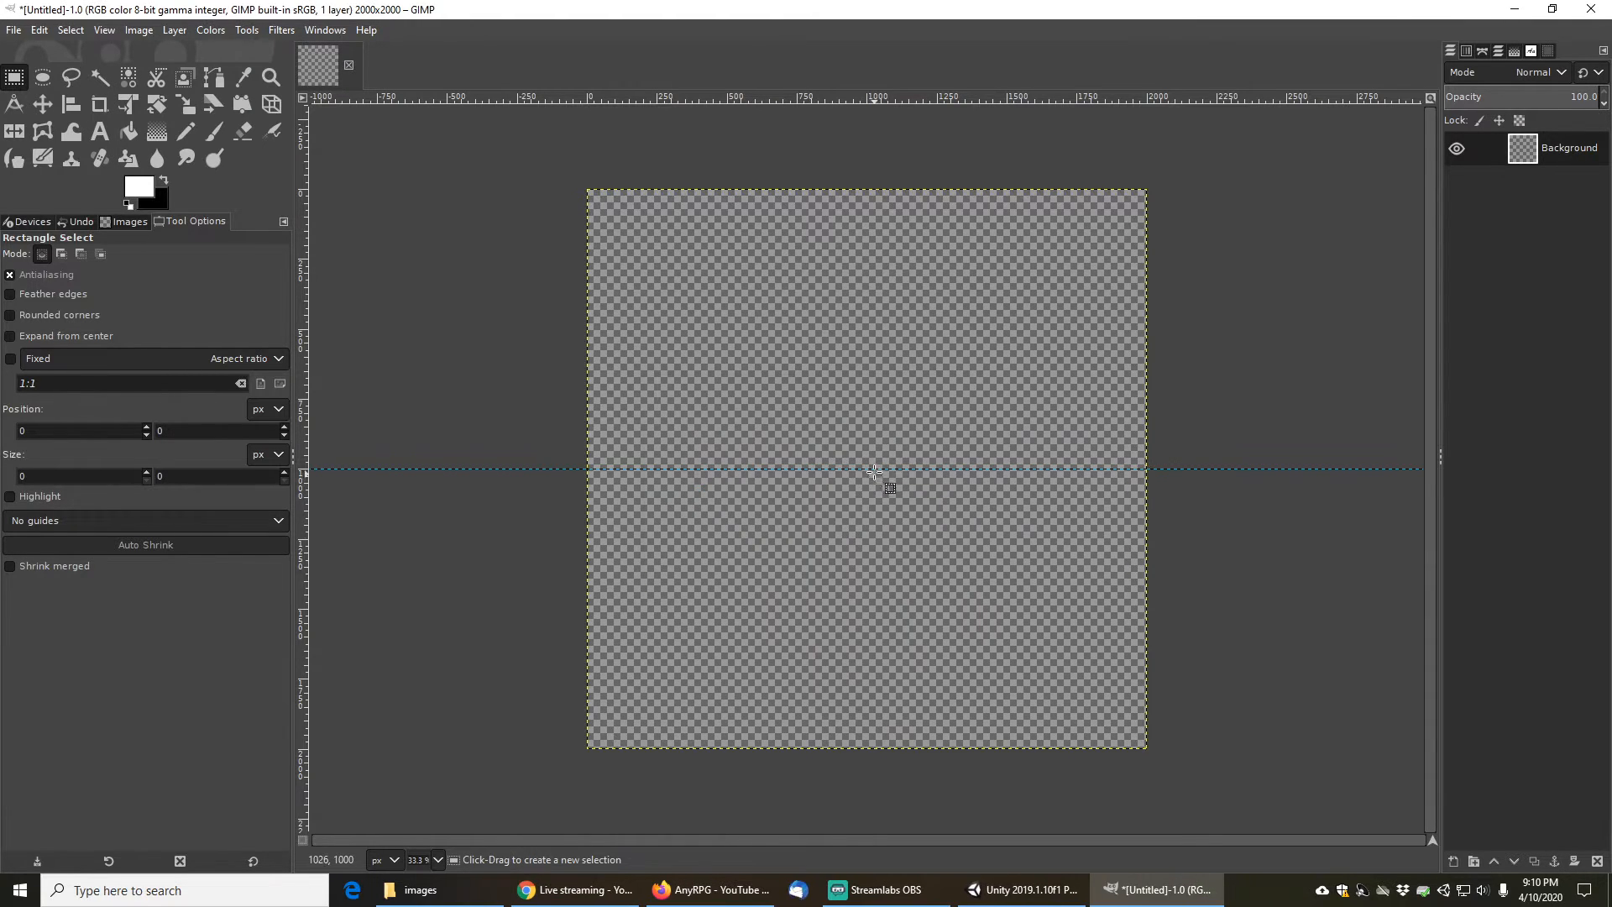
- Add a vertical guide at 50 percent of the image using New Guide (by Percent)
left_click(64, 30)
mouse_move(138, 35)
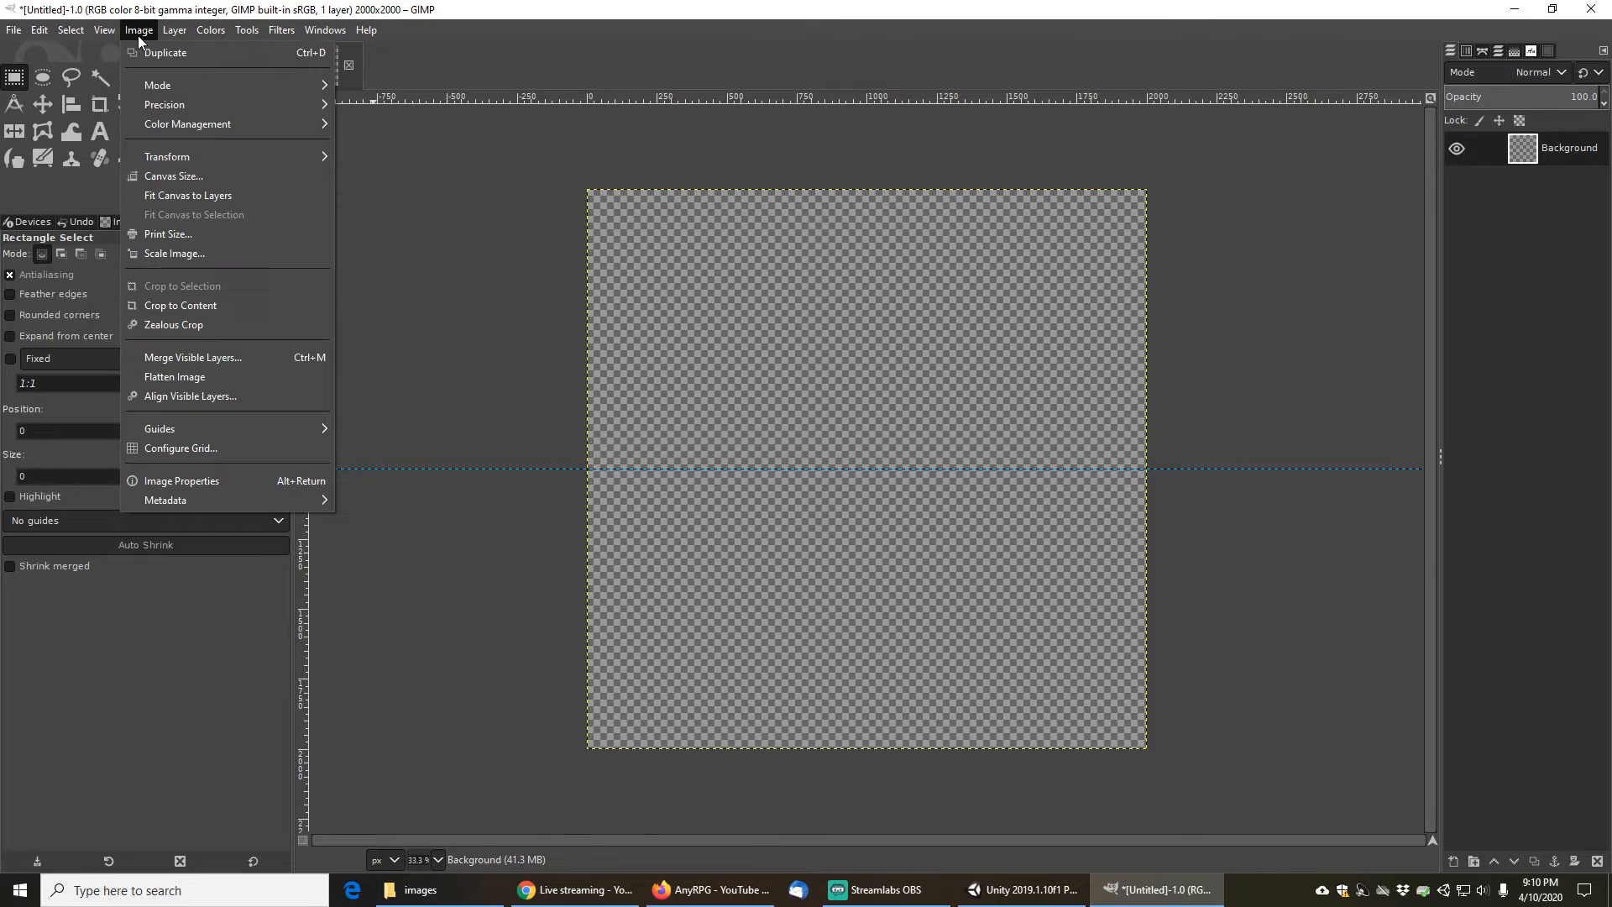
mouse_move(215, 432)
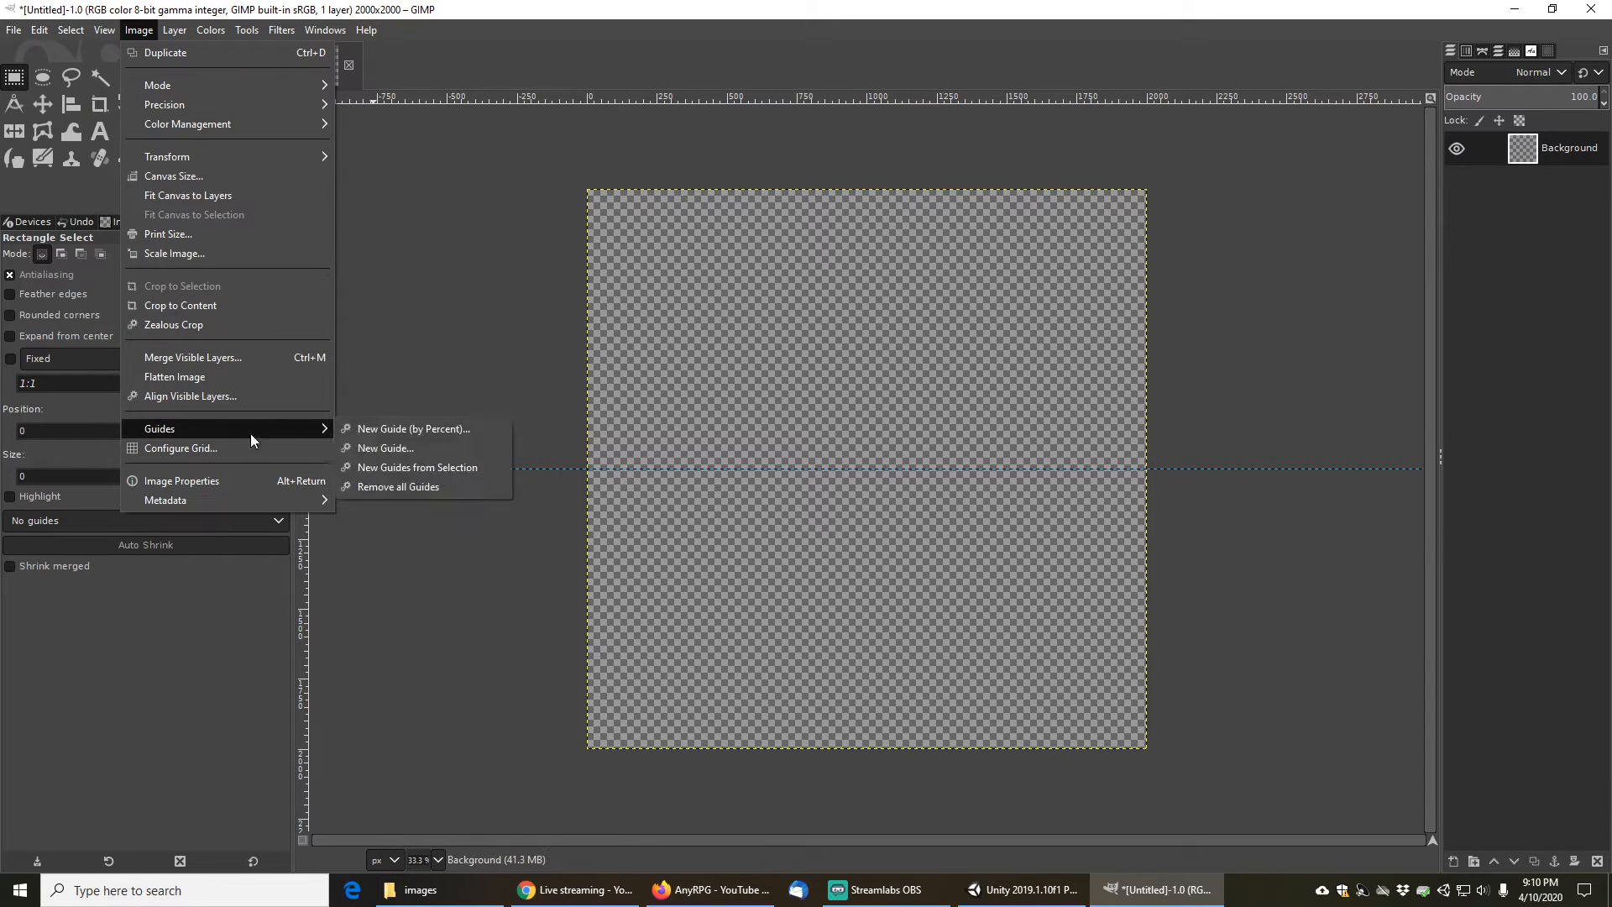
left_click(415, 432)
left_click(951, 421)
left_click(823, 446)
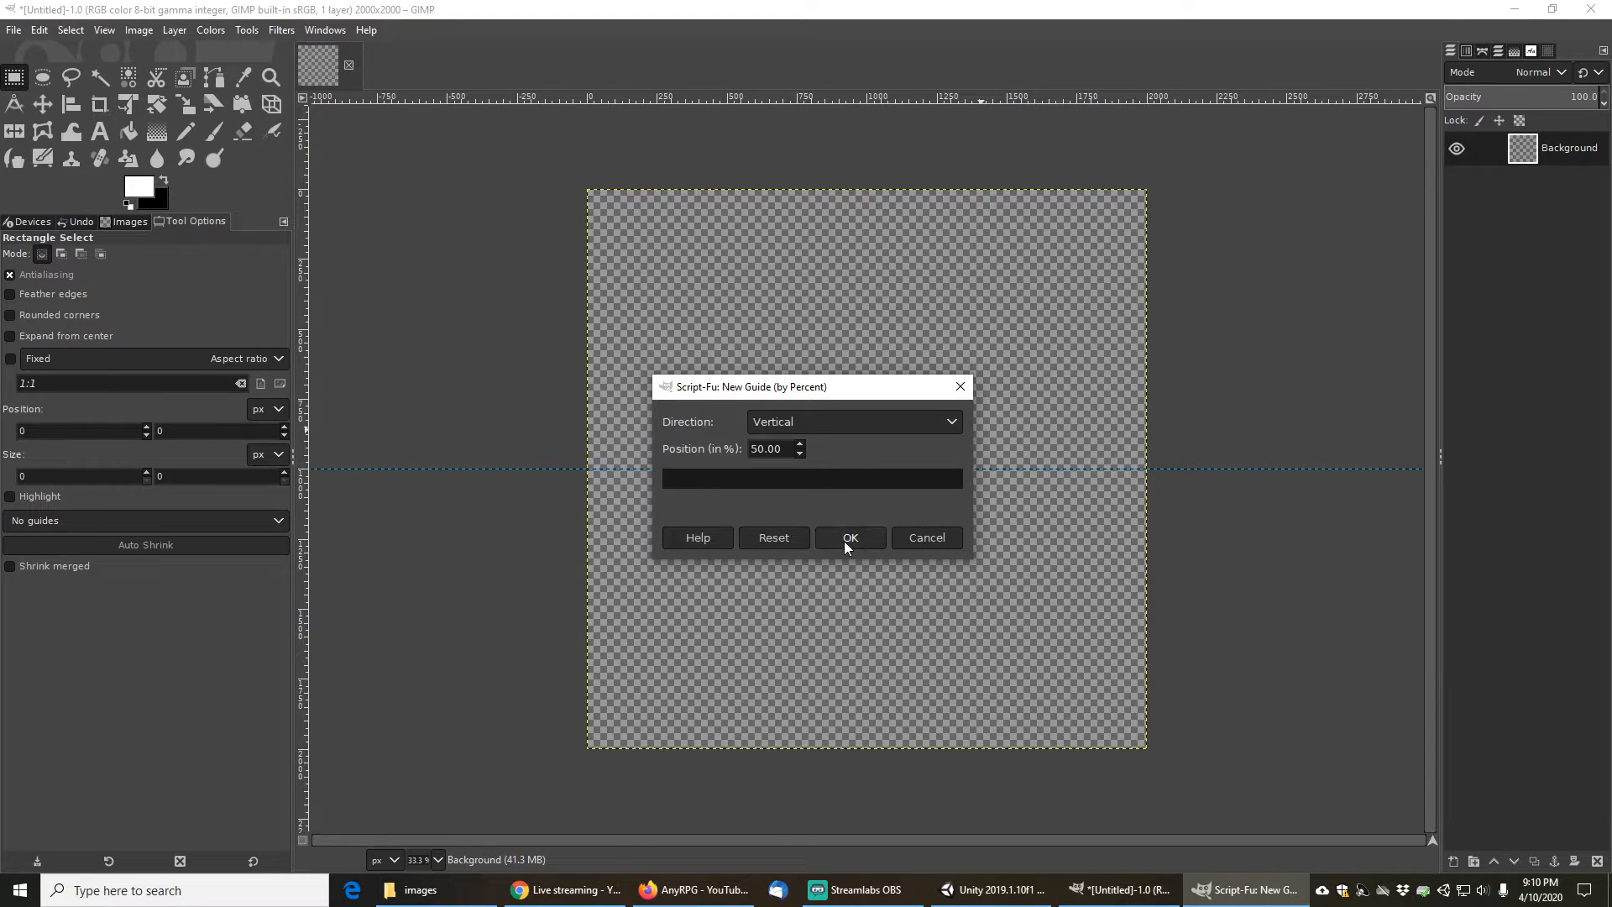
left_click(847, 539)
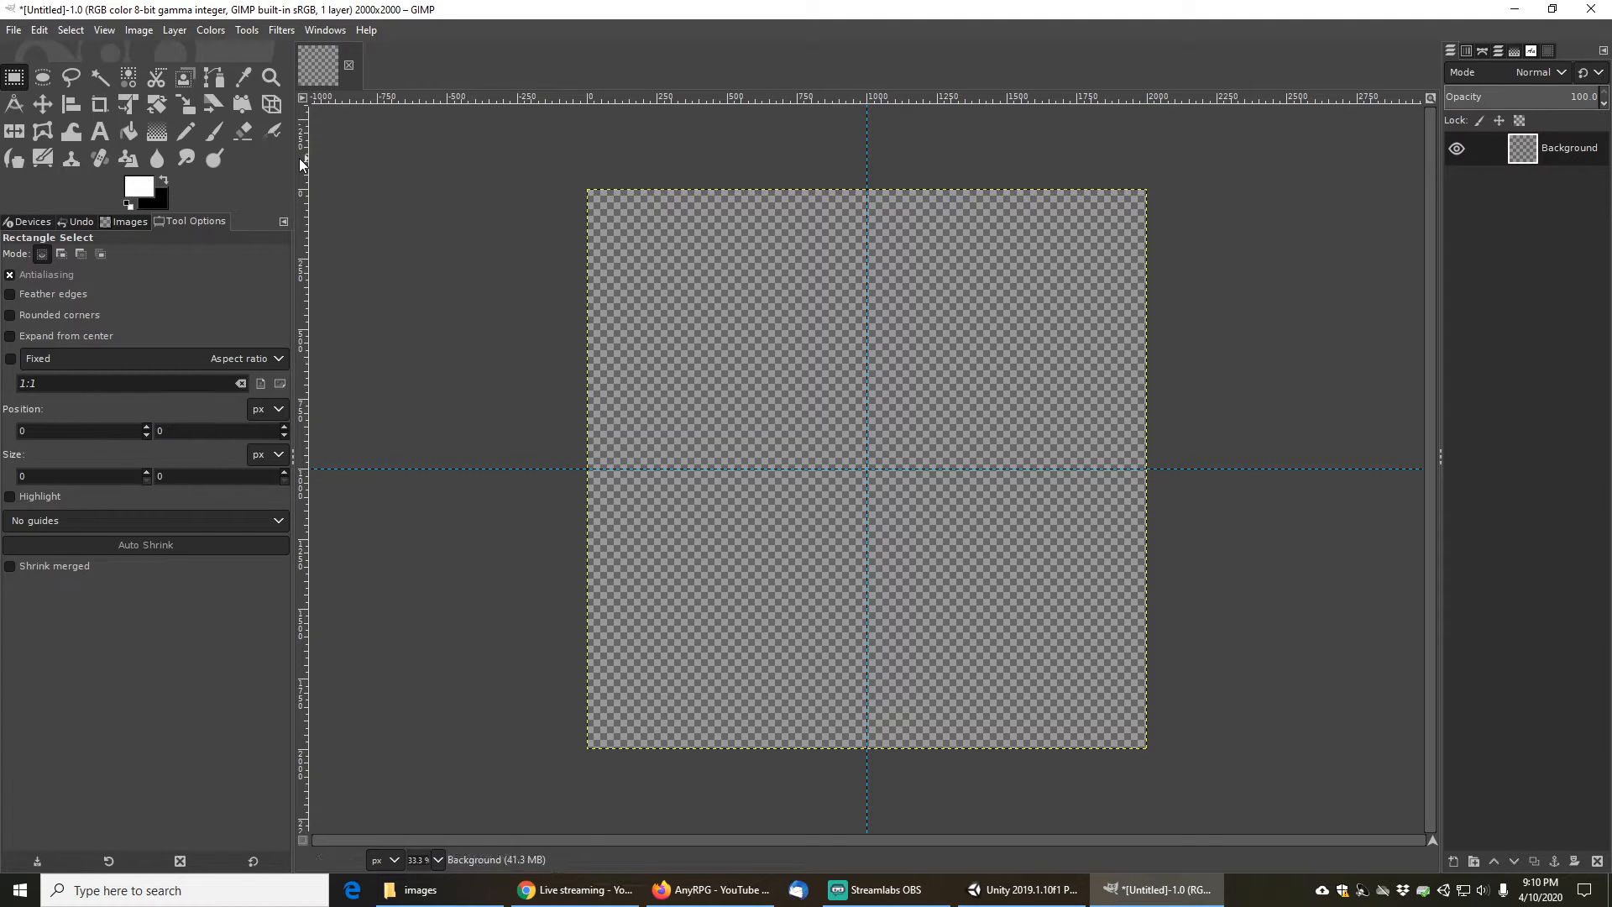
- Draw a circular ellipse selection from the image centre, about 1000 pixels across
left_click(43, 80)
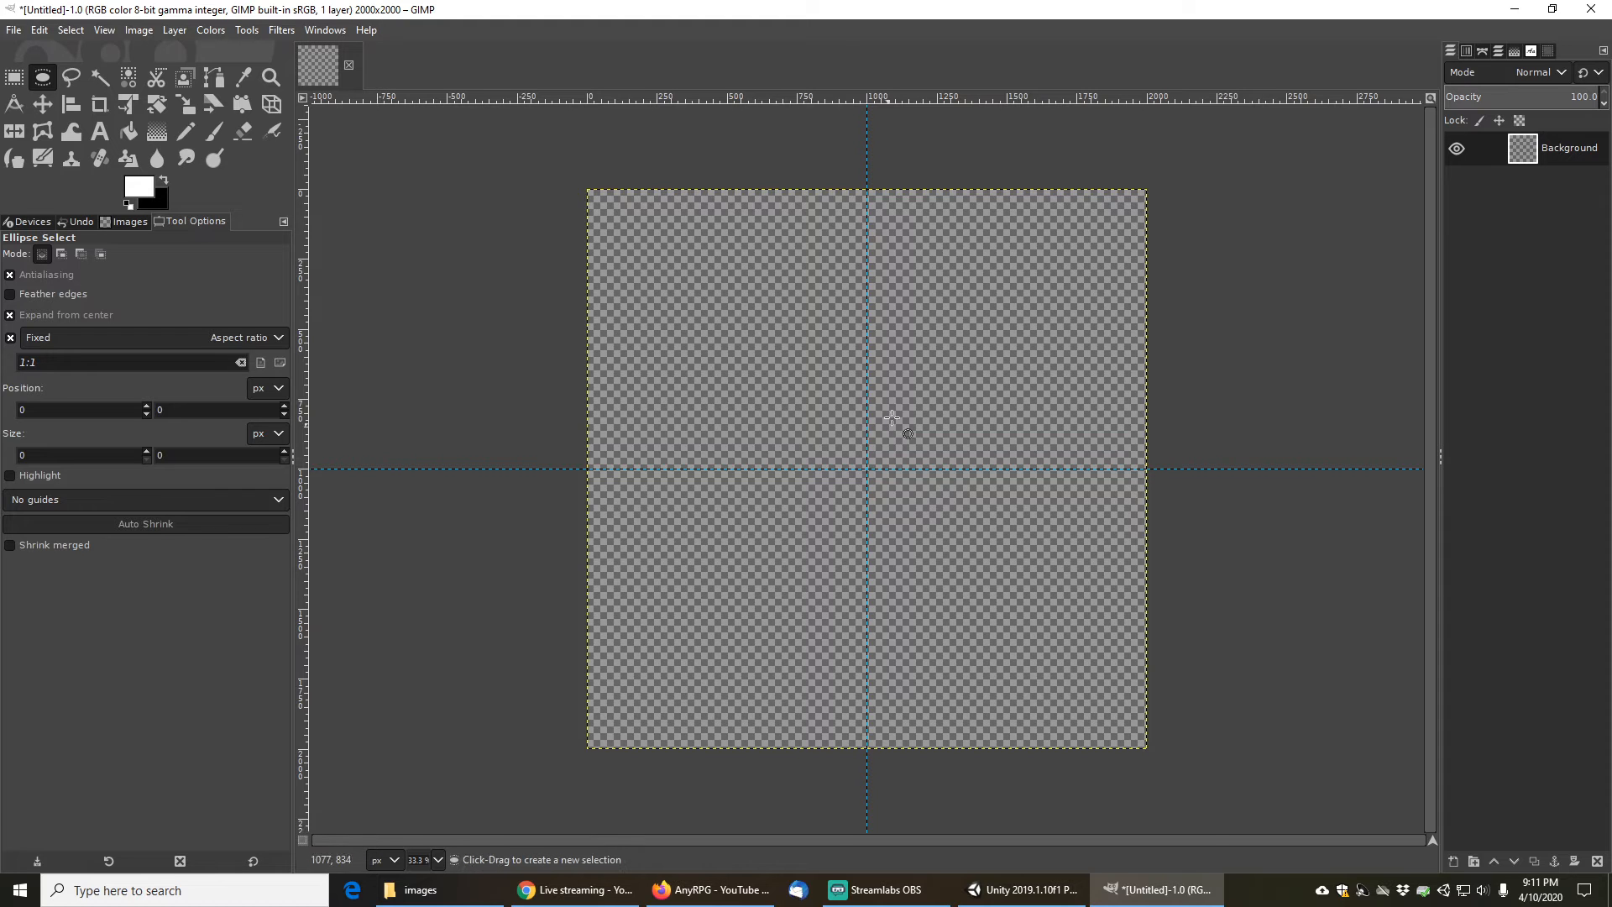
left_click_drag(868, 468, 1008, 574)
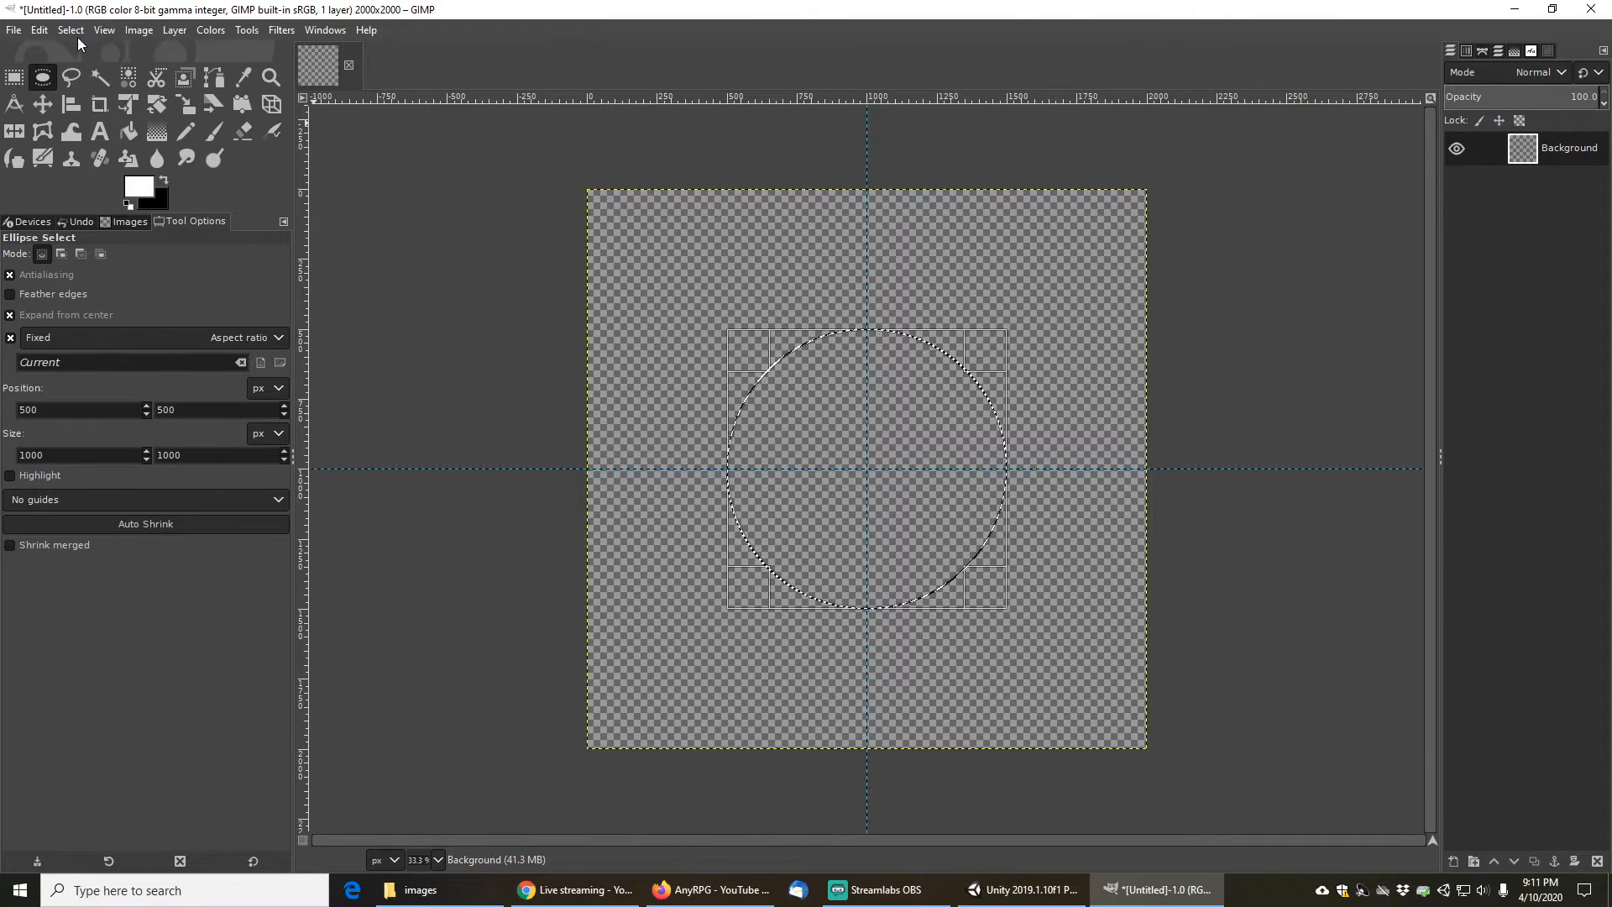
- Add a new transparent 2000 × 2000 layer
left_click(1453, 863)
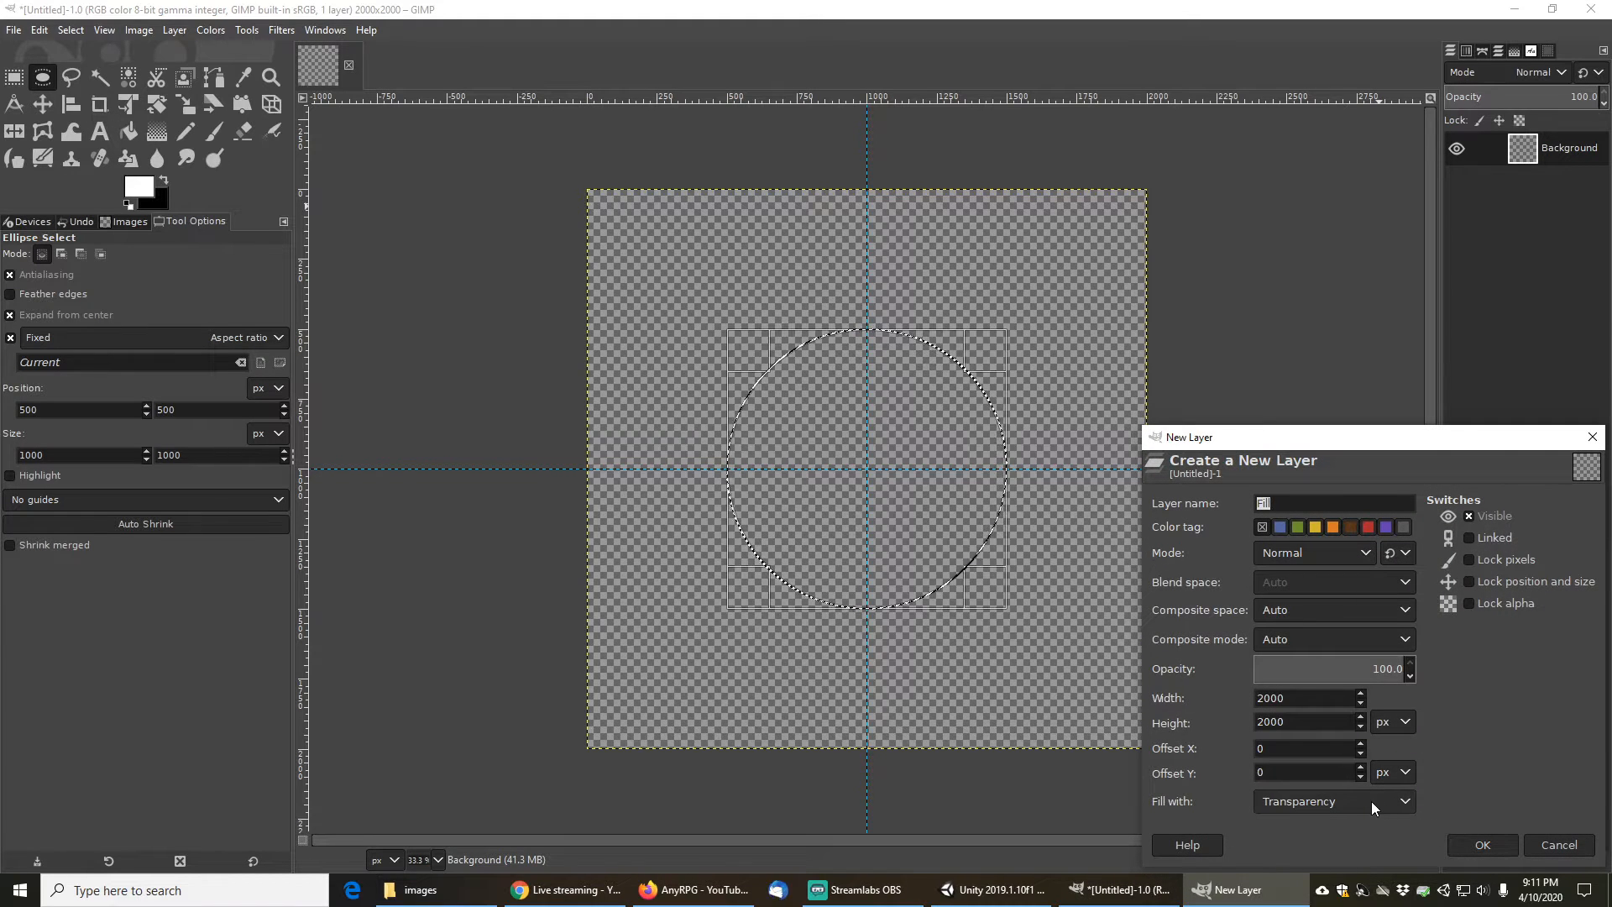
left_click(1494, 844)
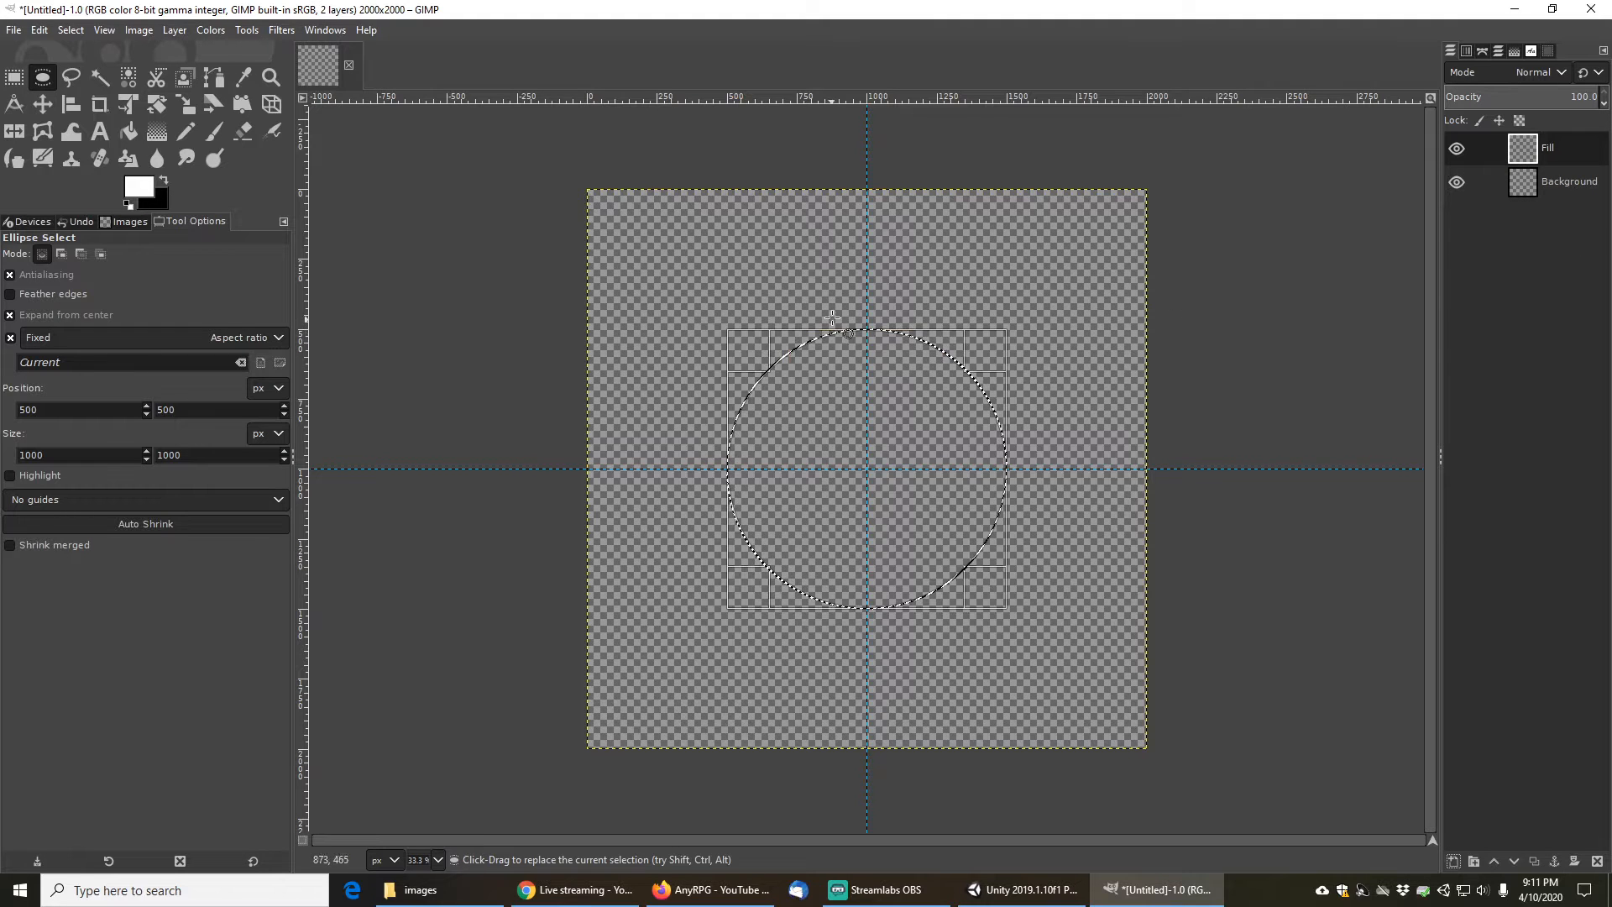
- Border the circular selection by 20 pixels
left_click(73, 30)
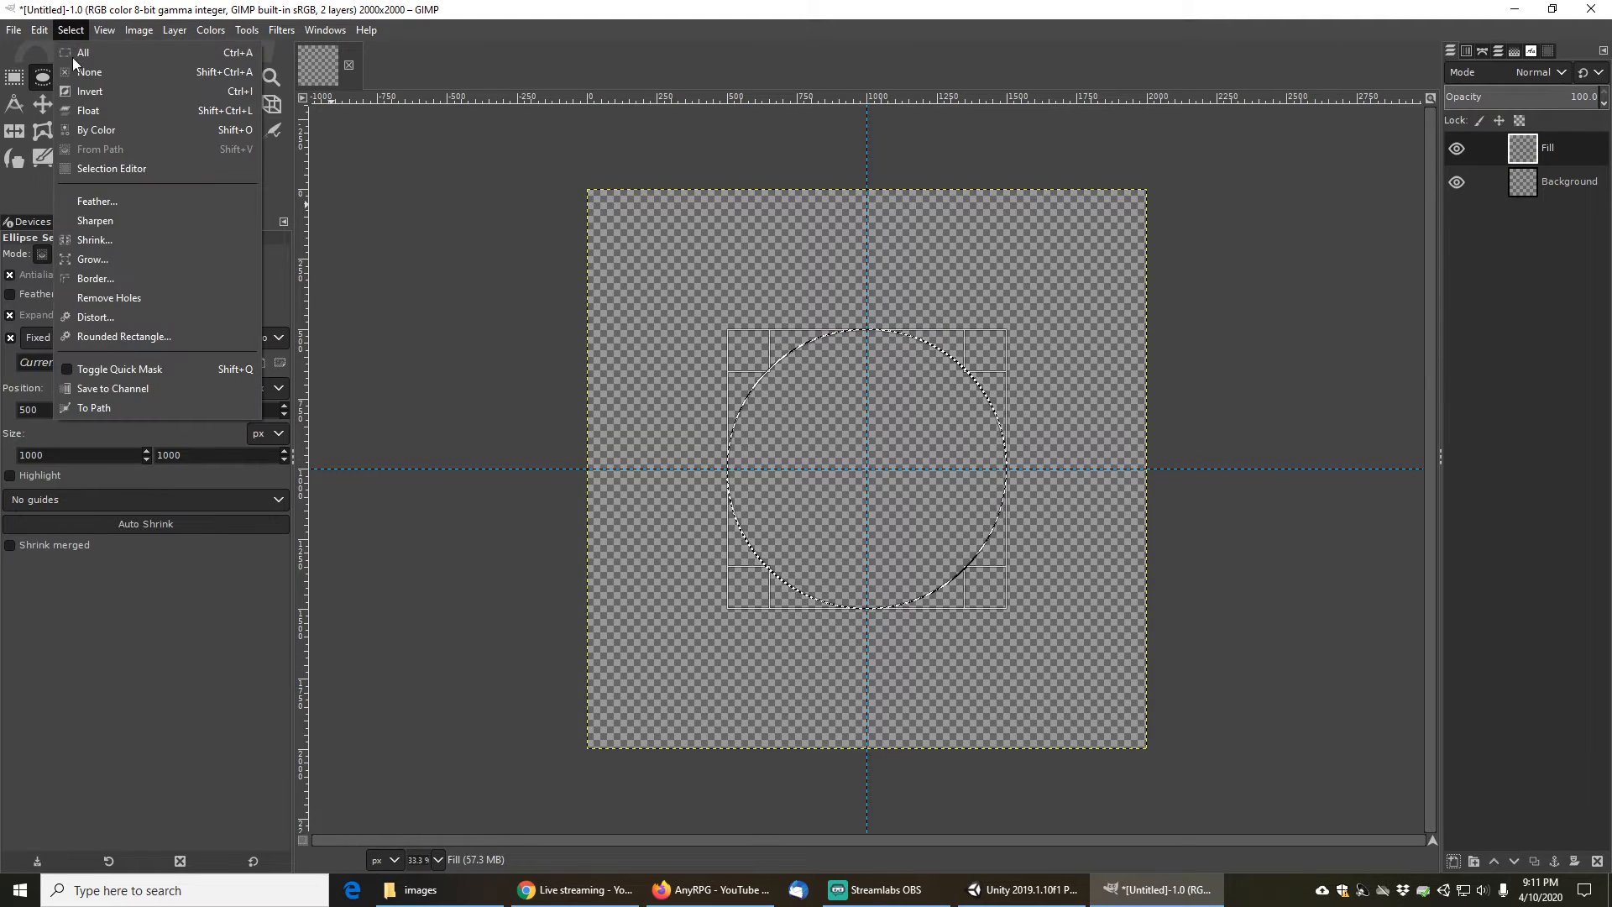
left_click(115, 277)
type("20")
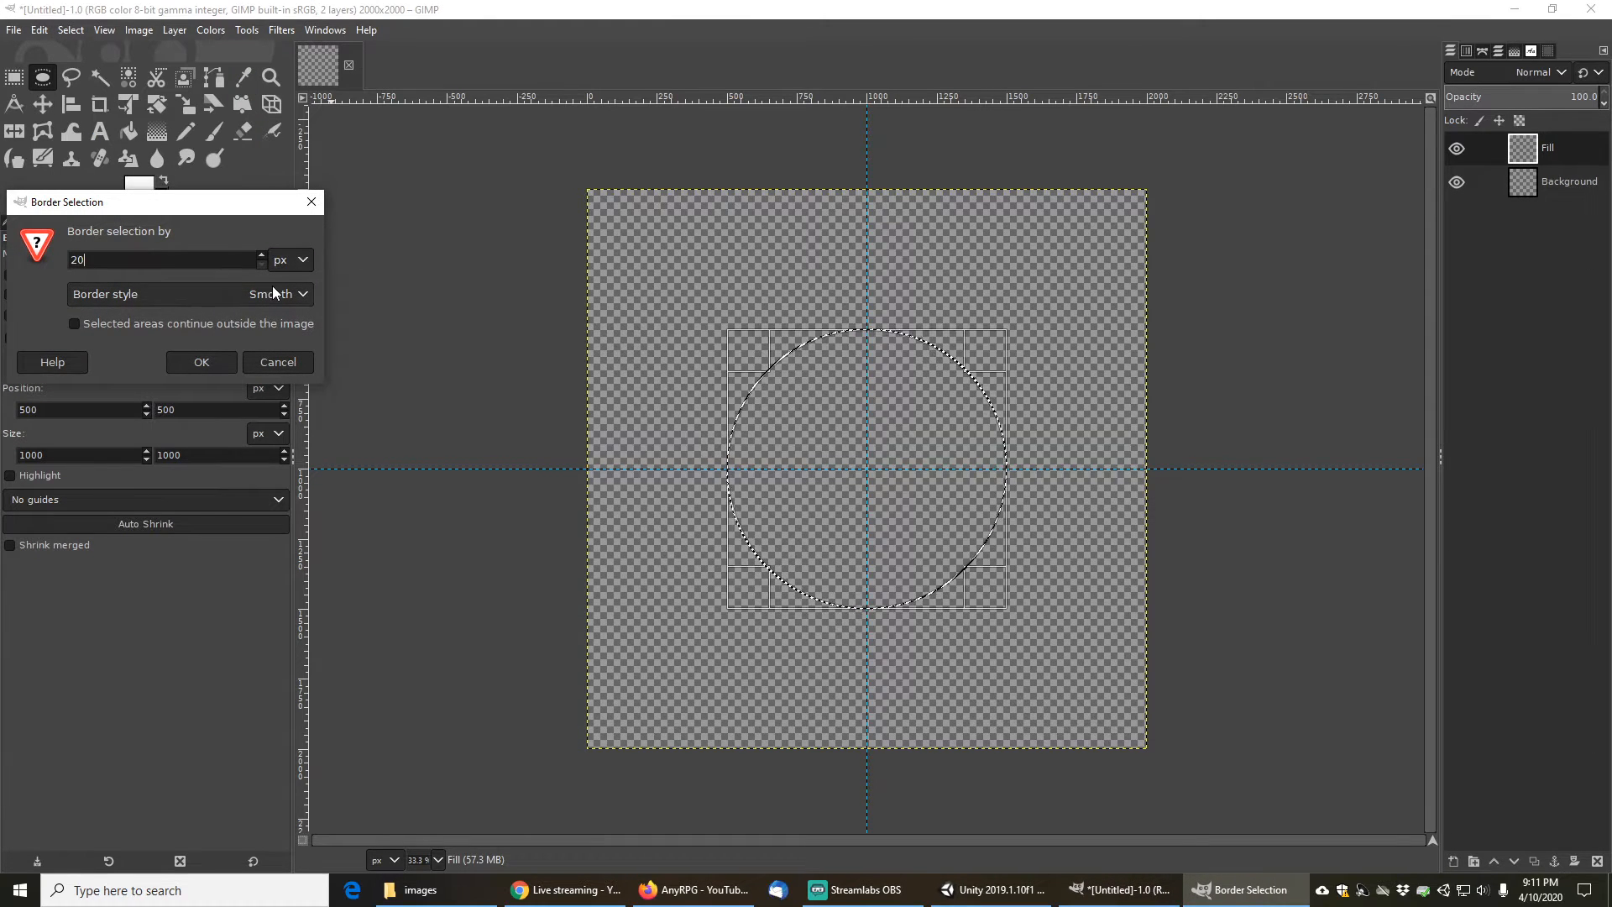
left_click(203, 363)
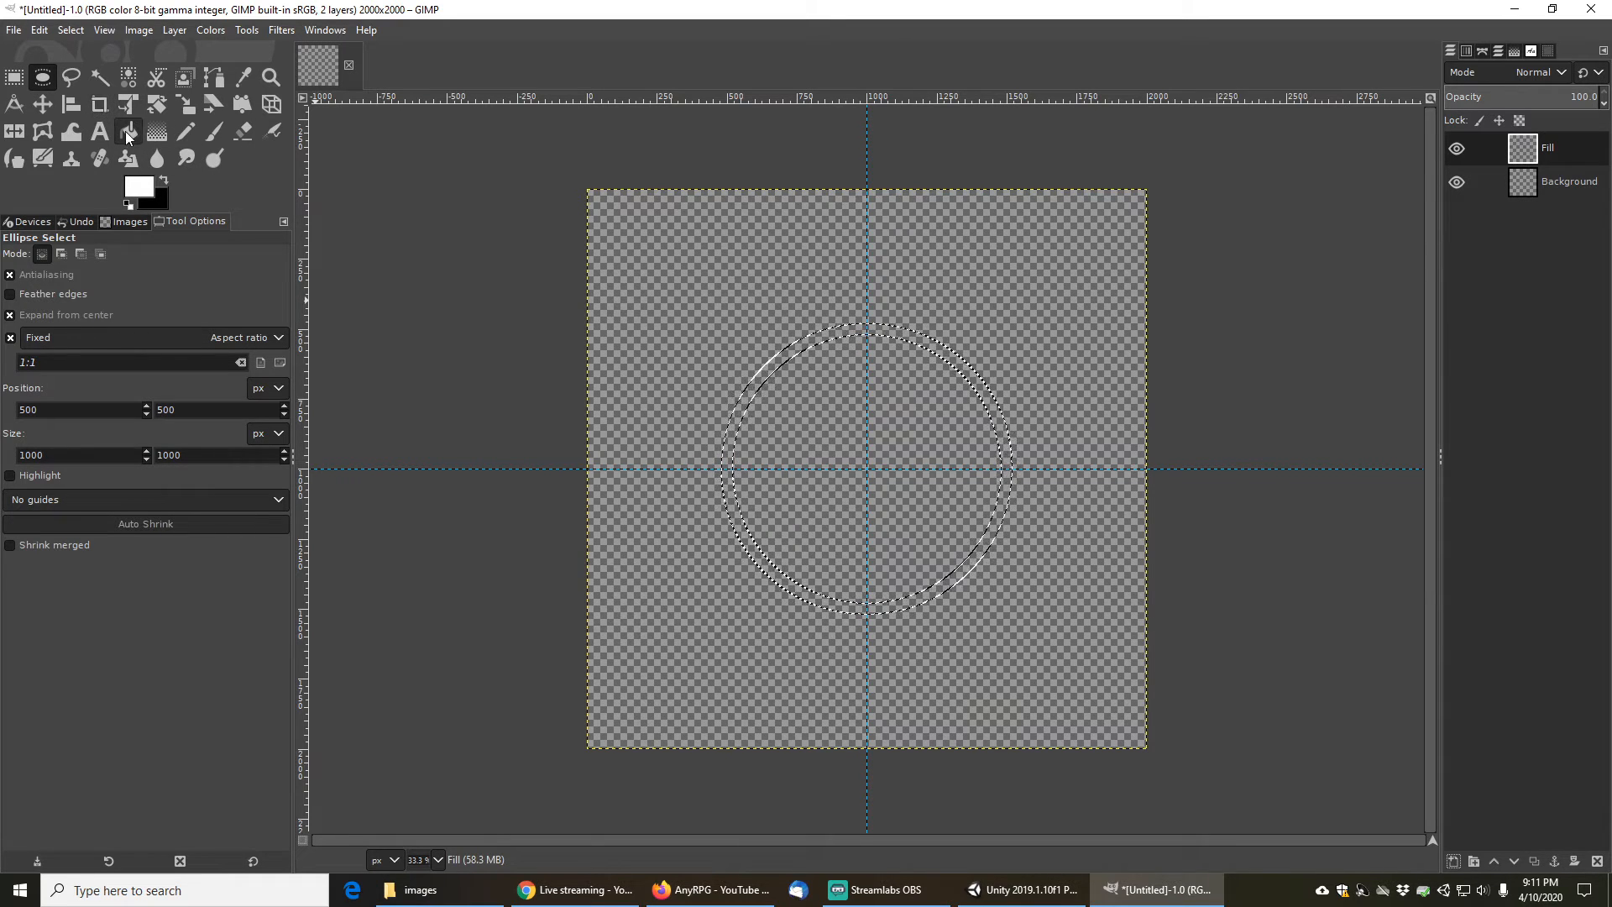
- Fill the circular border selection with white using the Bucket Fill tool
left_click(126, 131)
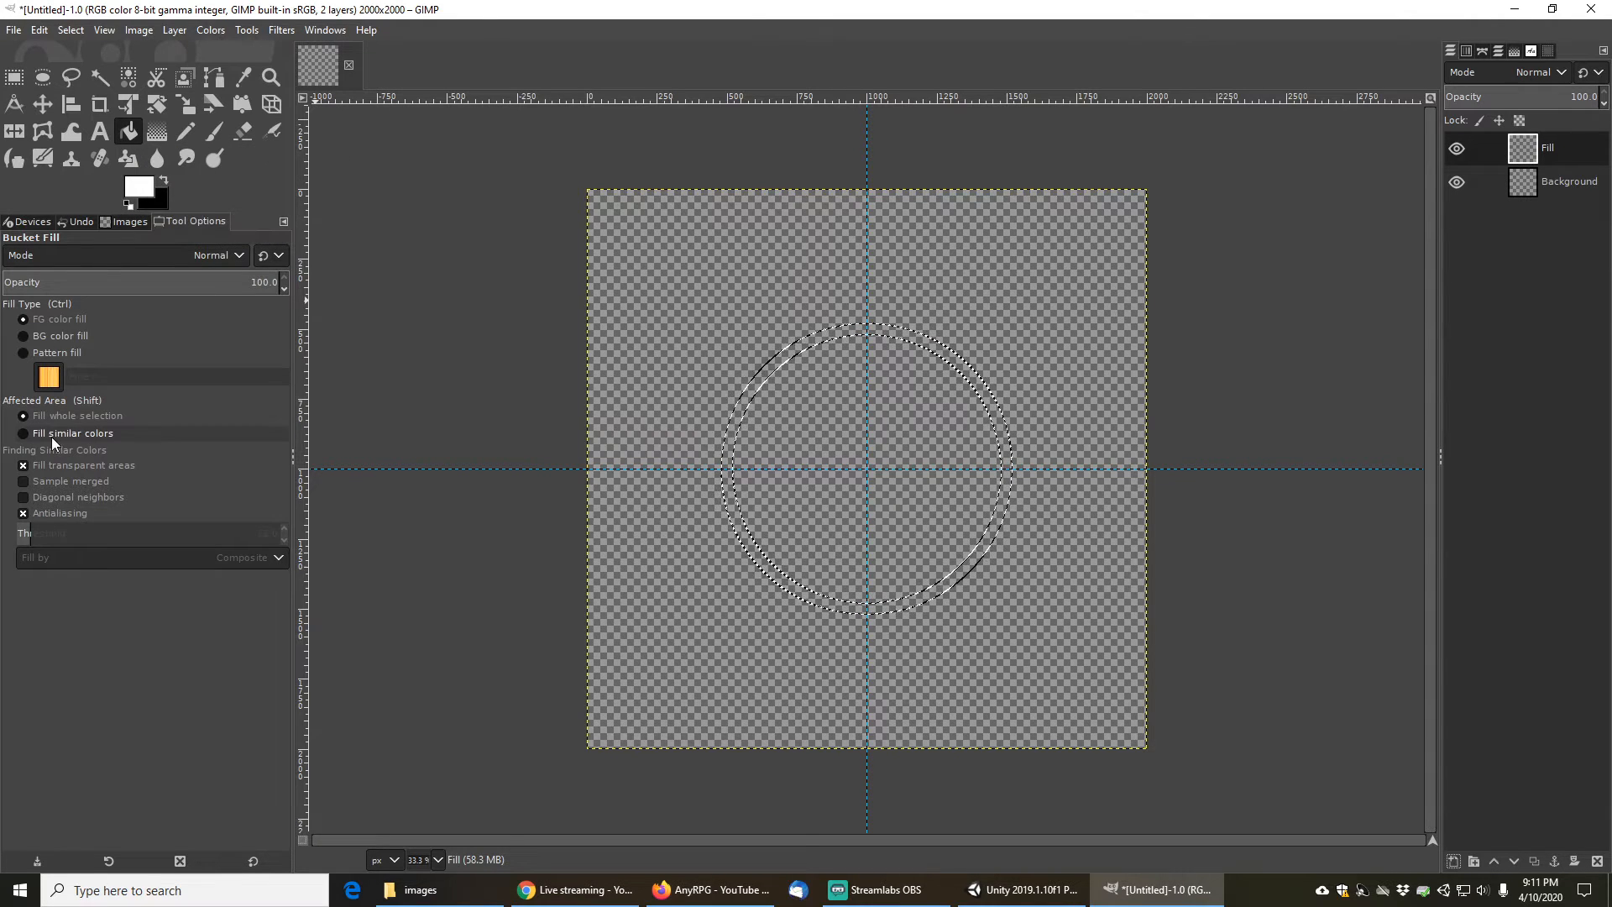
left_click(799, 348)
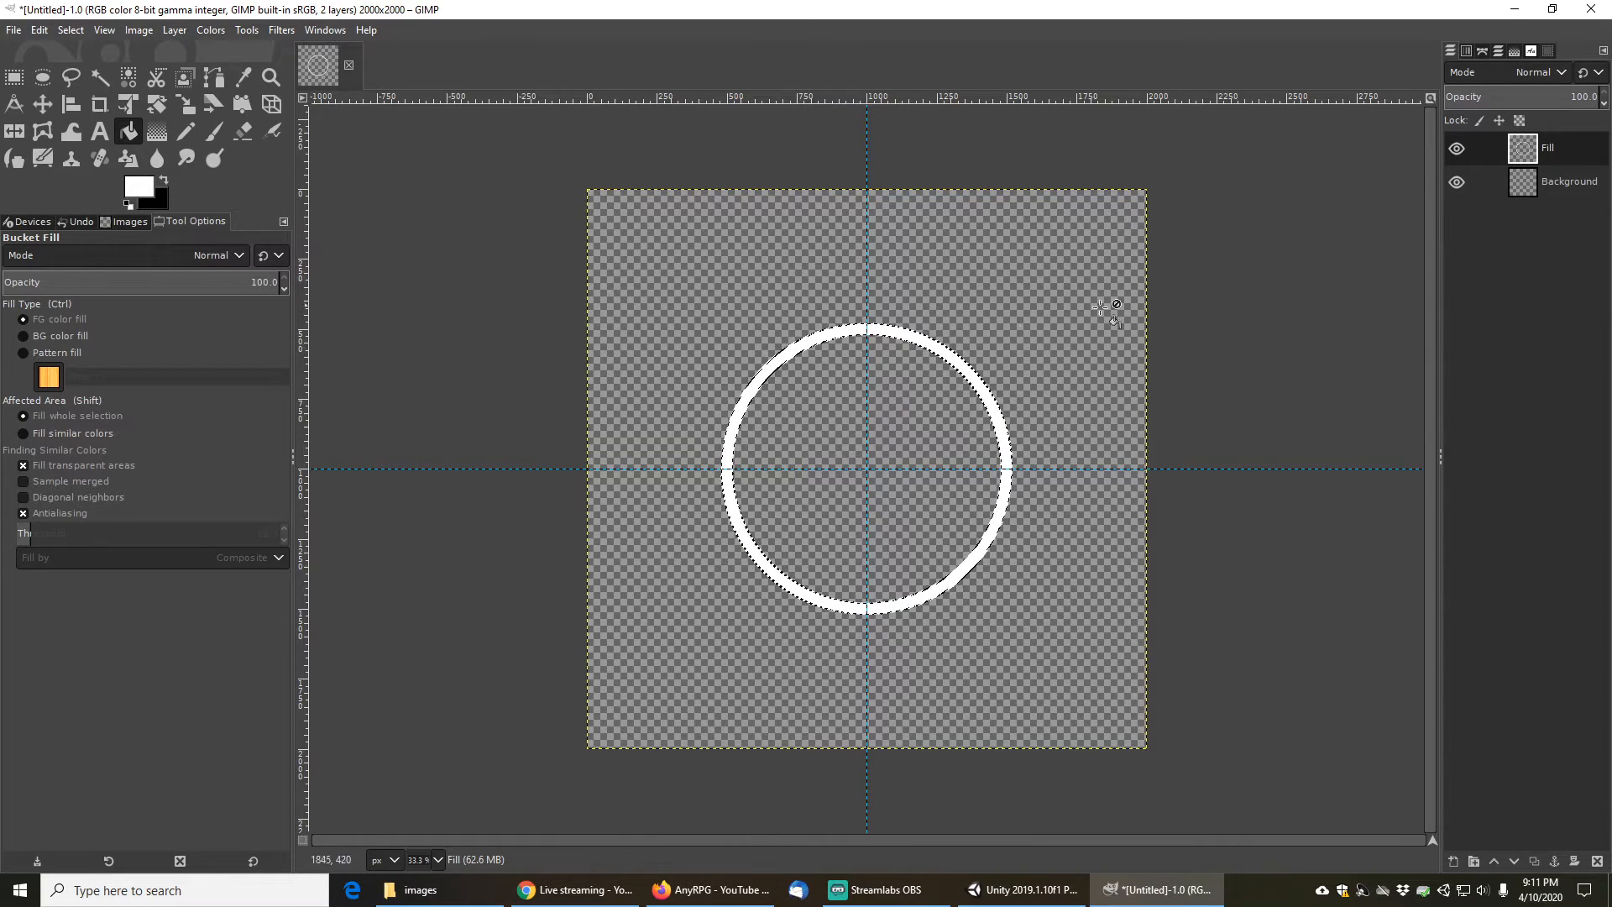
- Rename the circle's layer to Outline
right_click(1553, 151)
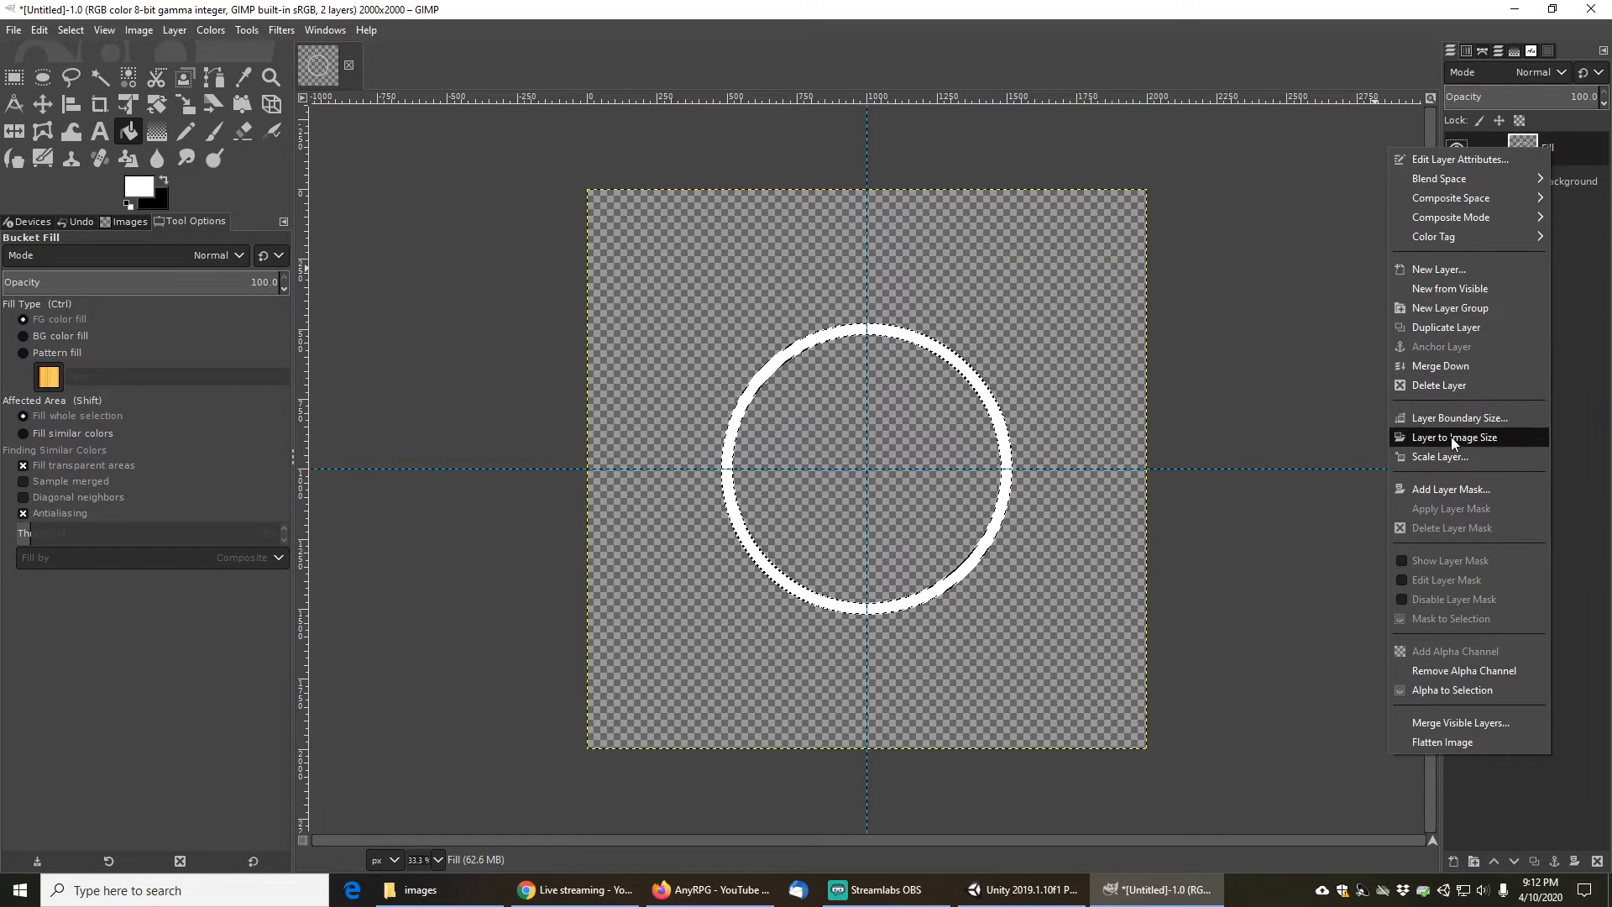
mouse_move(1471, 178)
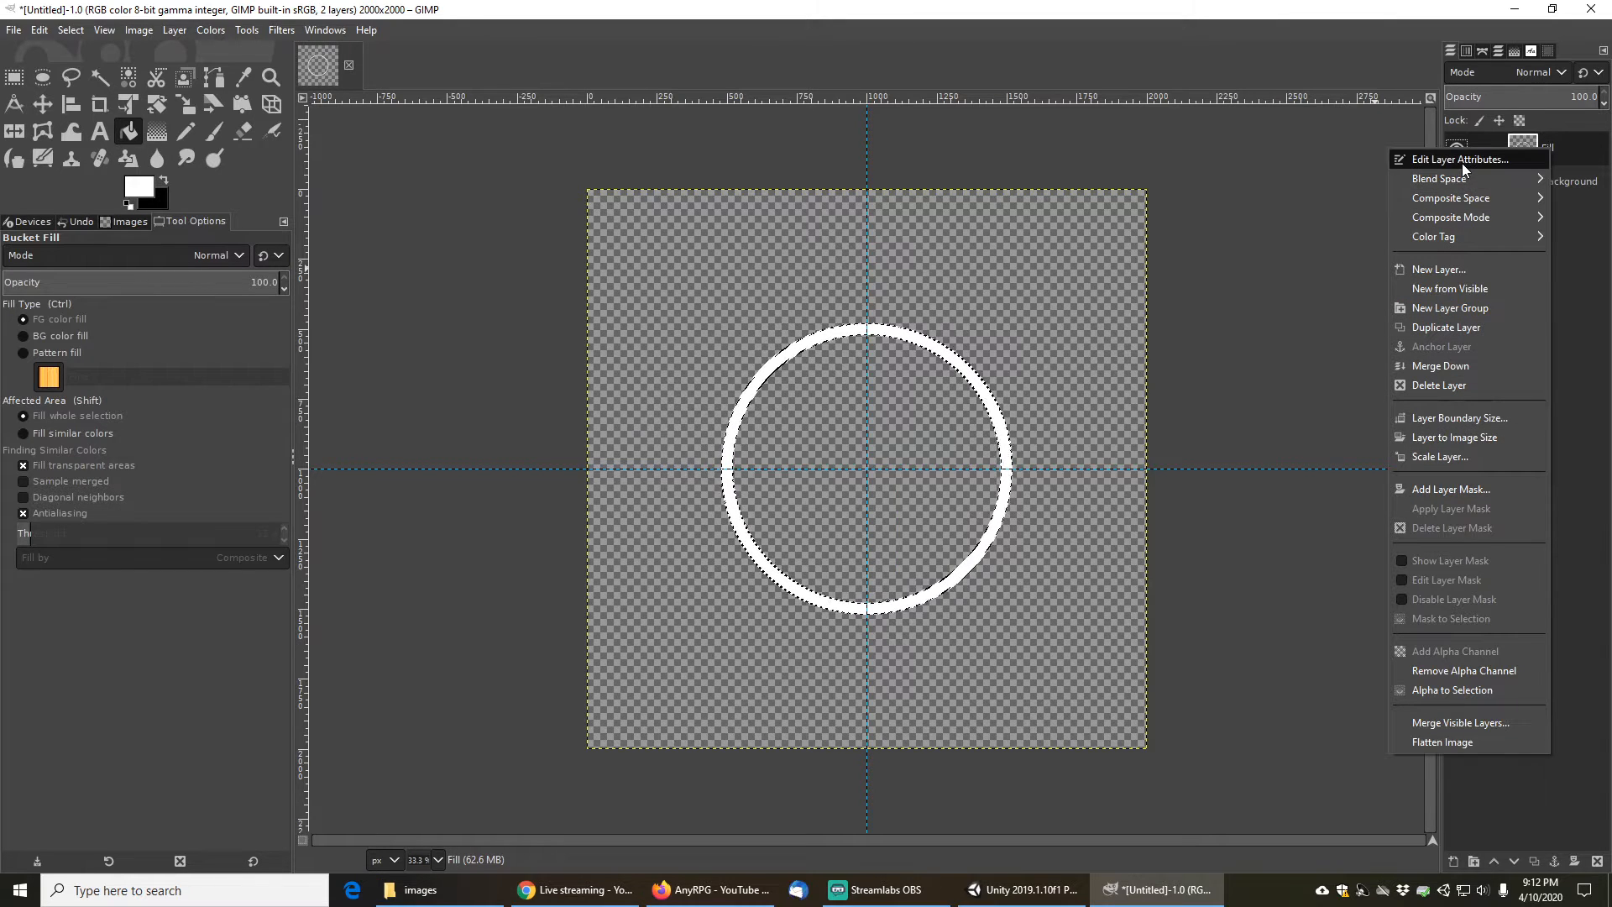
left_click(1554, 141)
double_click(1553, 142)
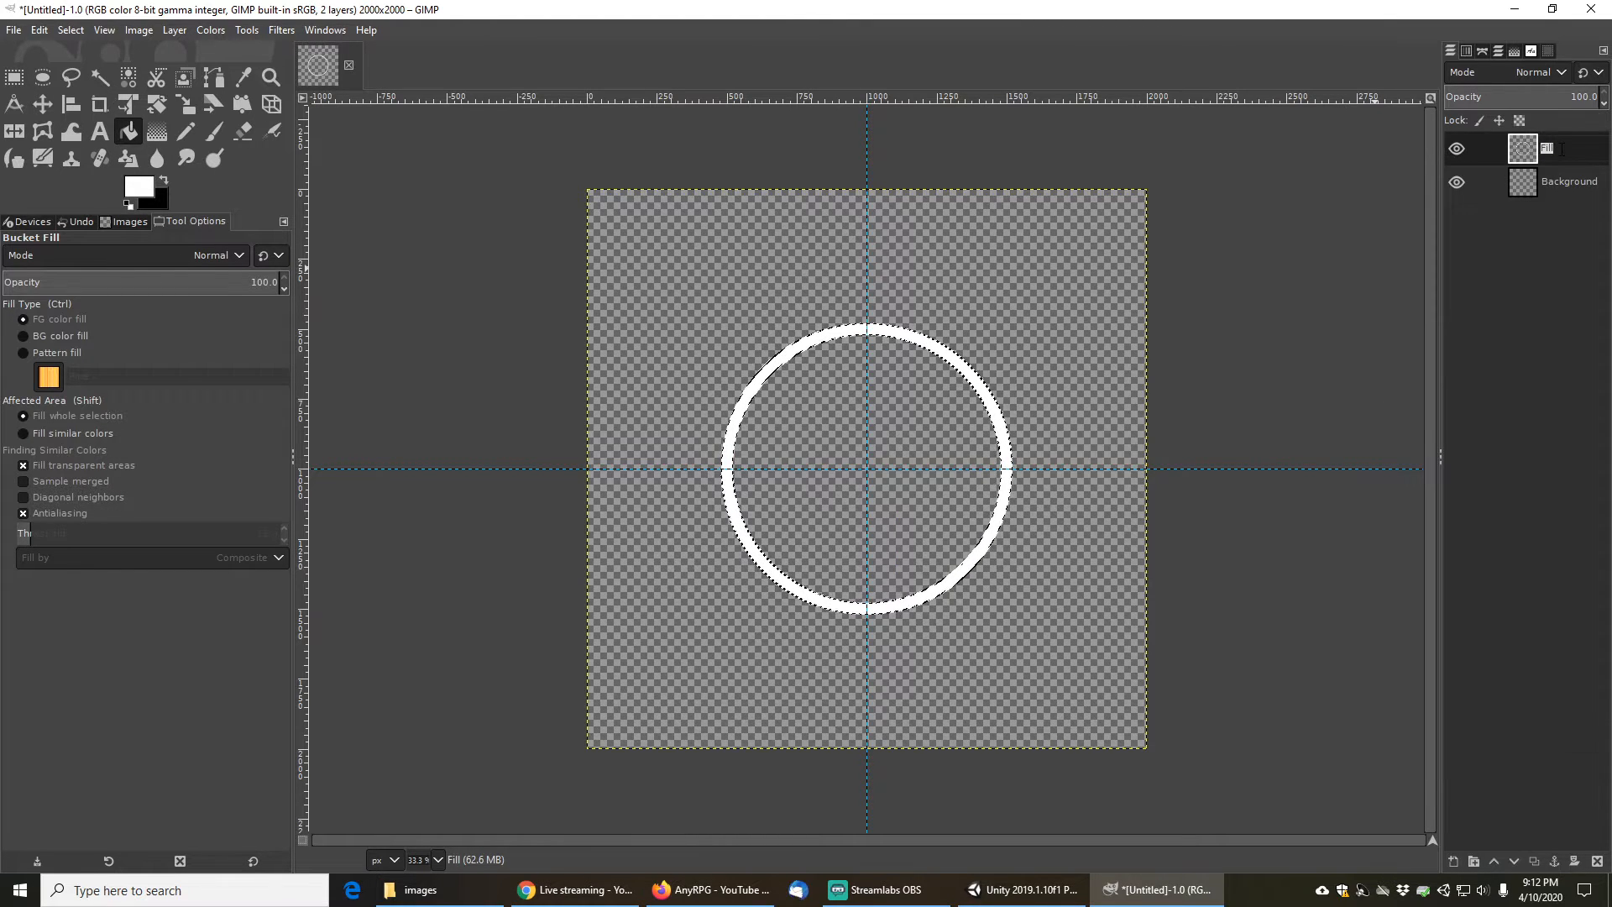
type("Outline")
key("Return")
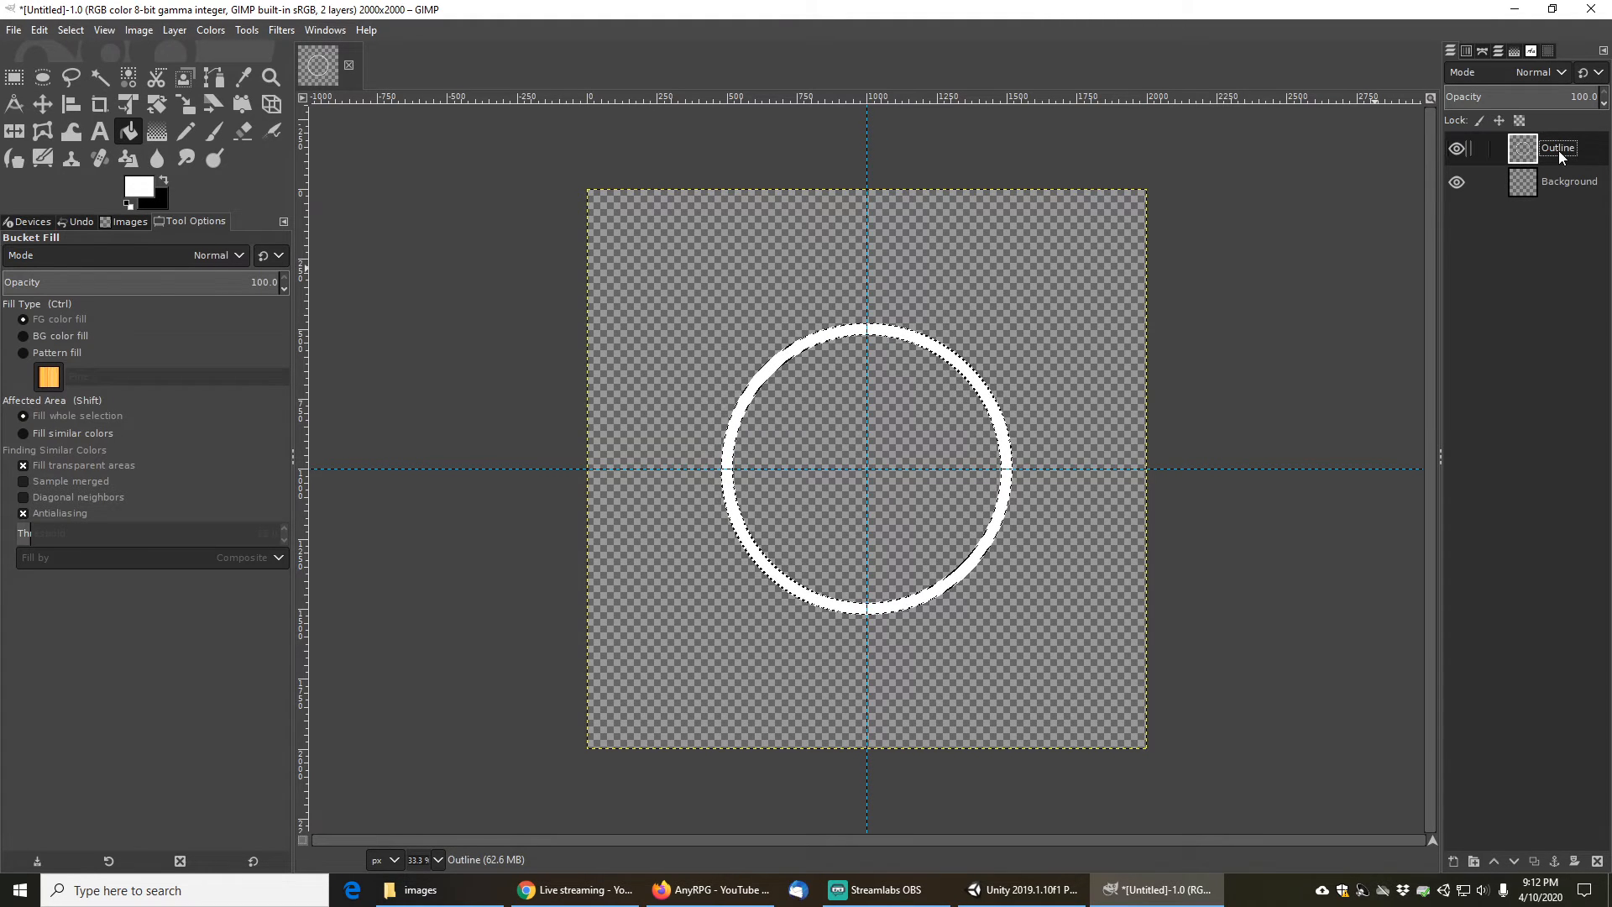
- Add another new transparent 2000 × 2000 layer
left_click(1454, 863)
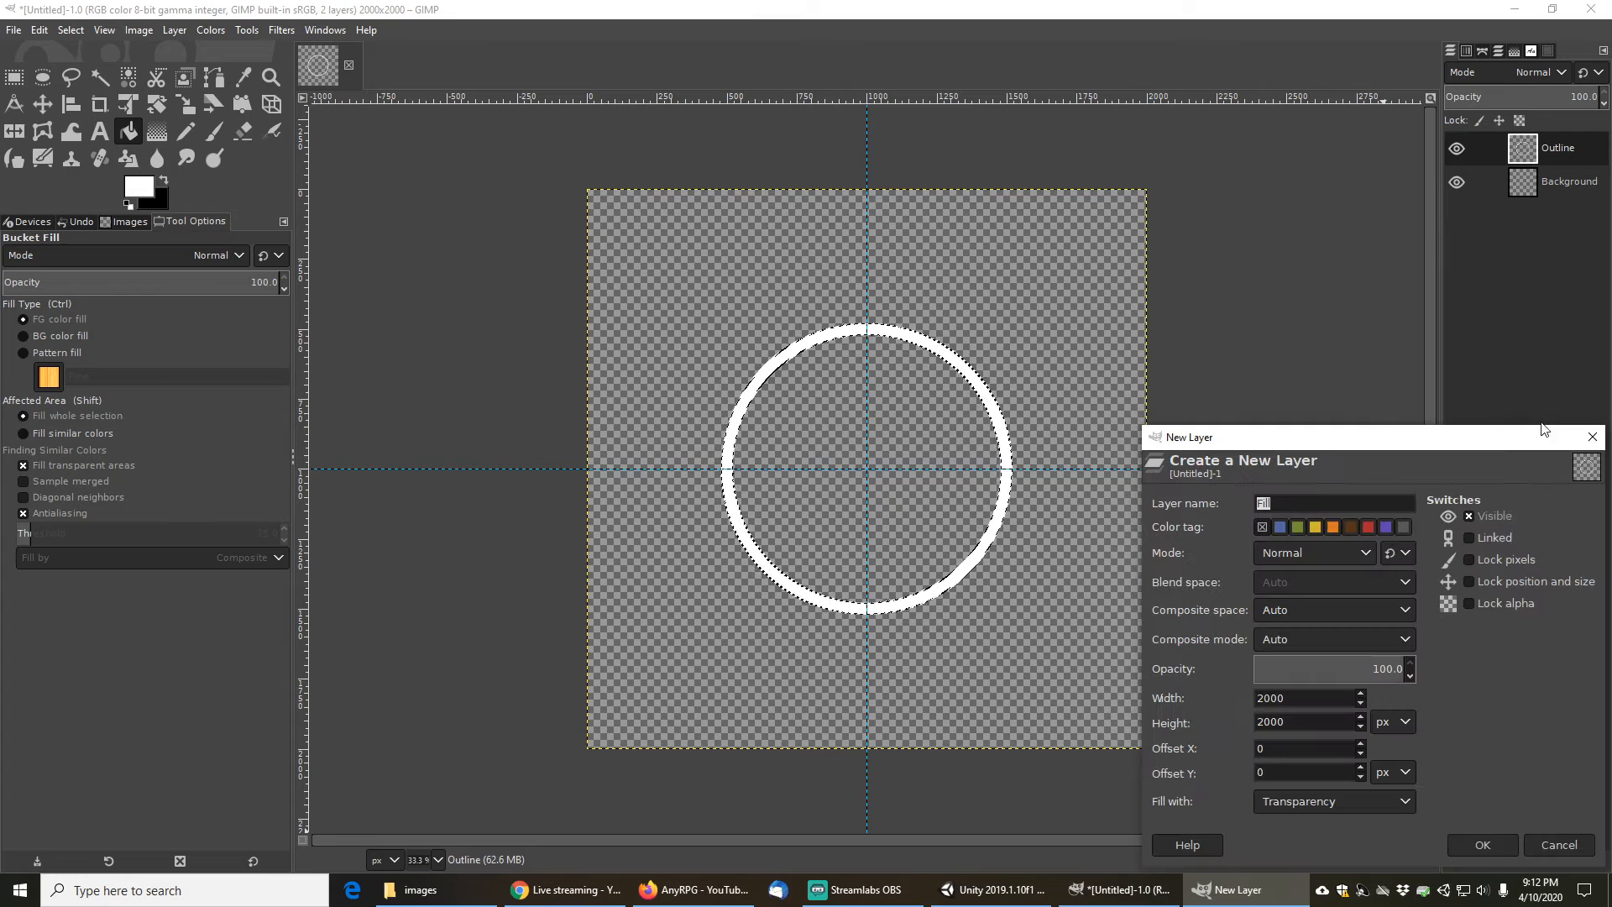
left_click(1493, 845)
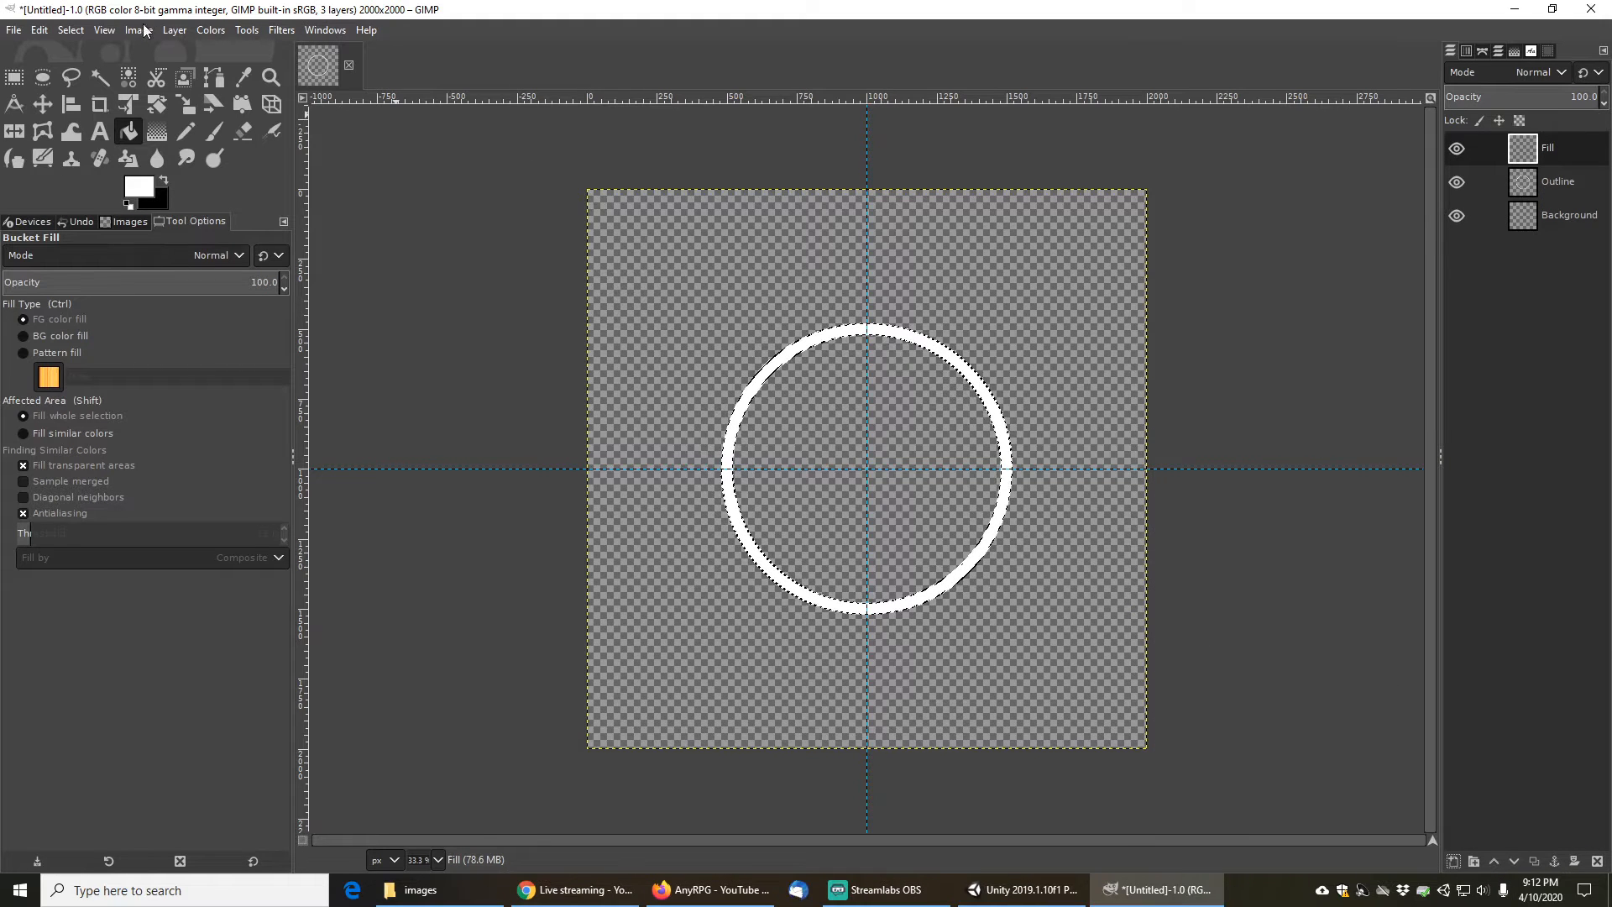
- Clear the selection and draw a 400 × 400 pixel square selection expanding from the image centre
left_click(71, 30)
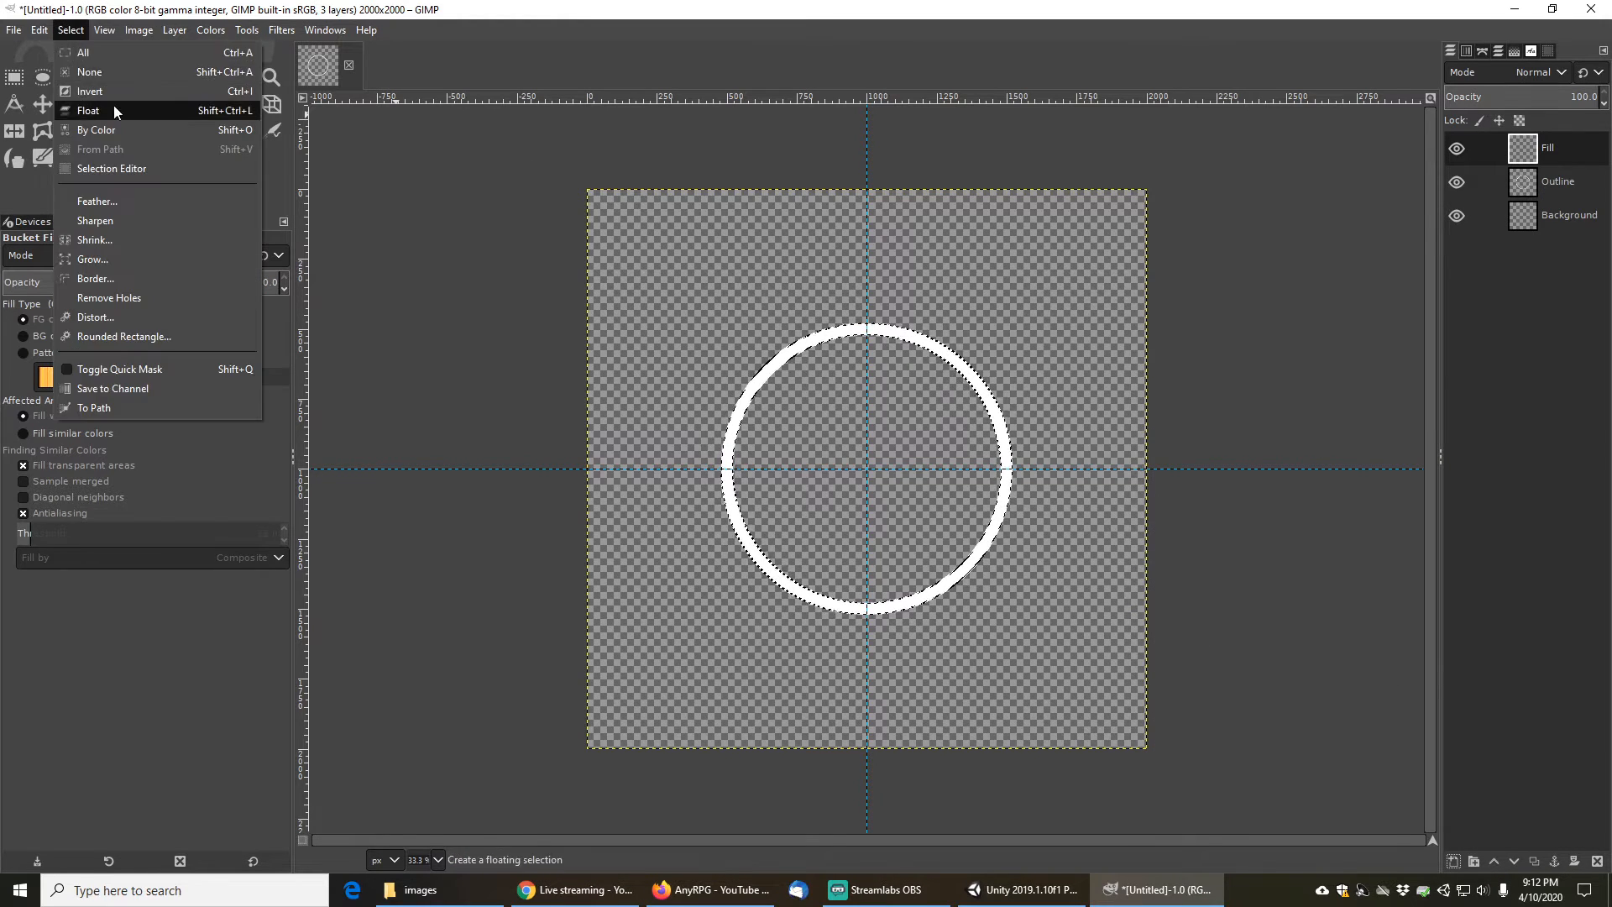
left_click(92, 79)
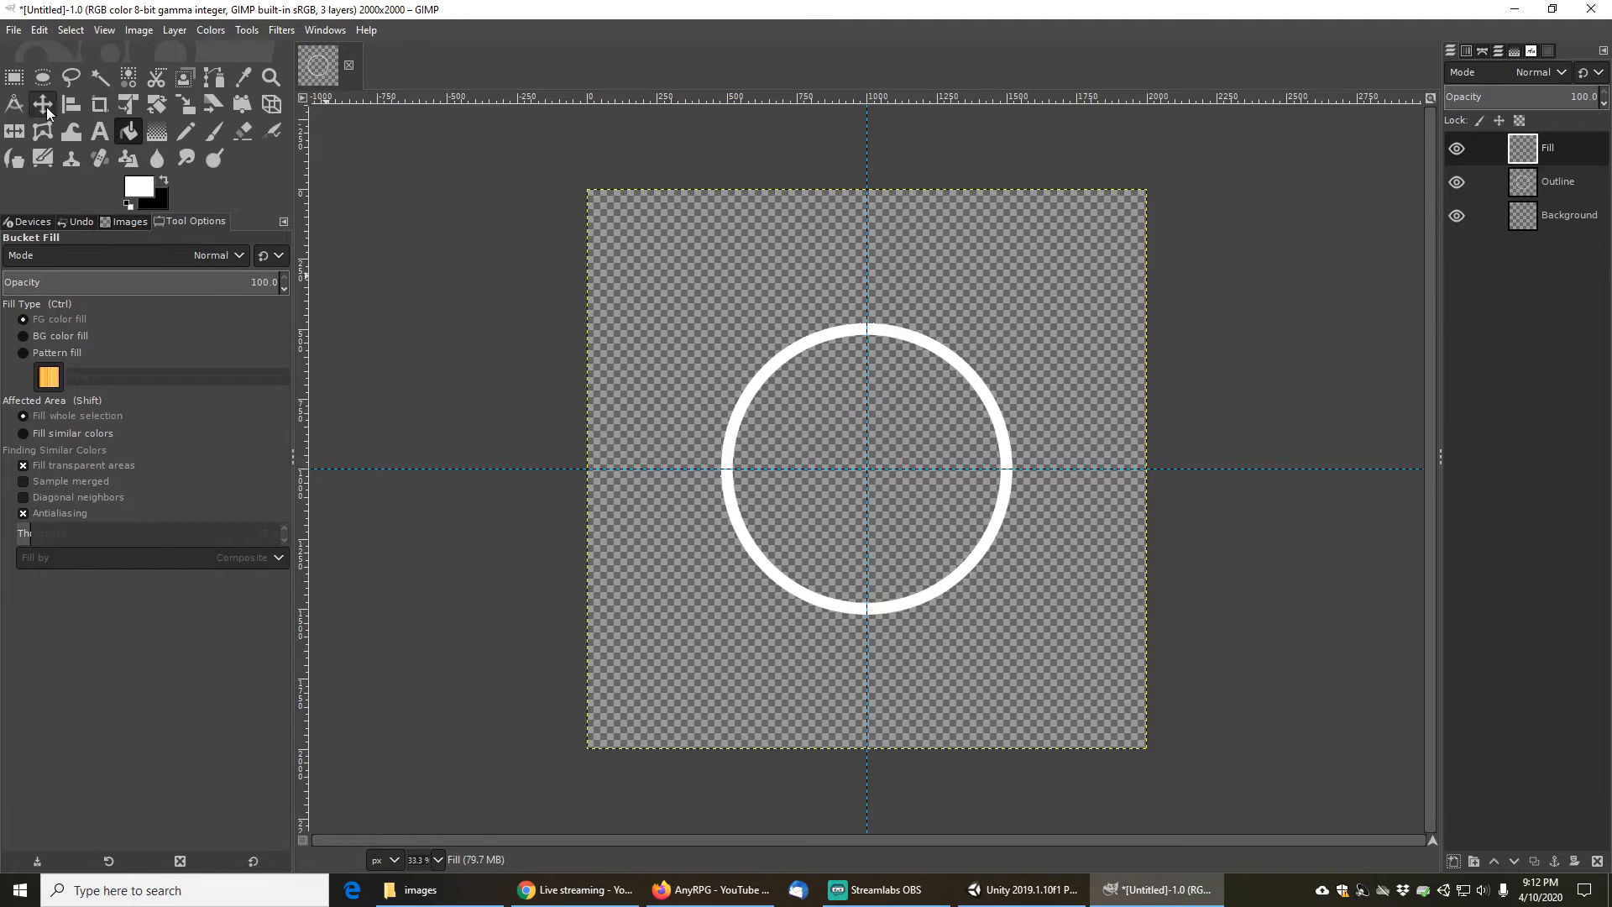
left_click(14, 79)
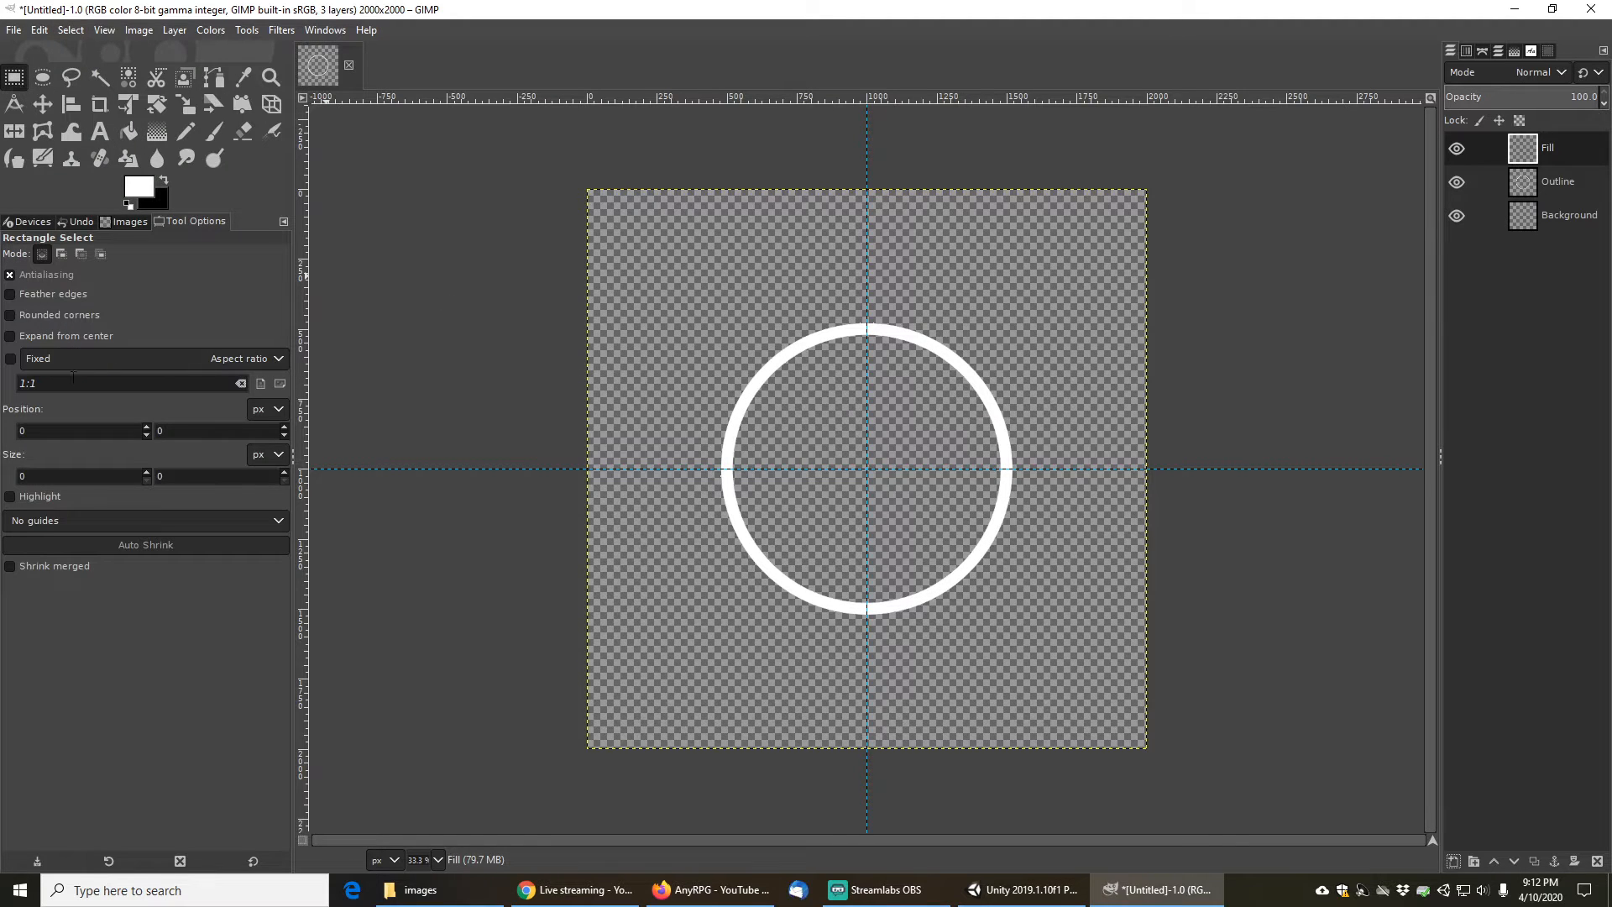
left_click(72, 334)
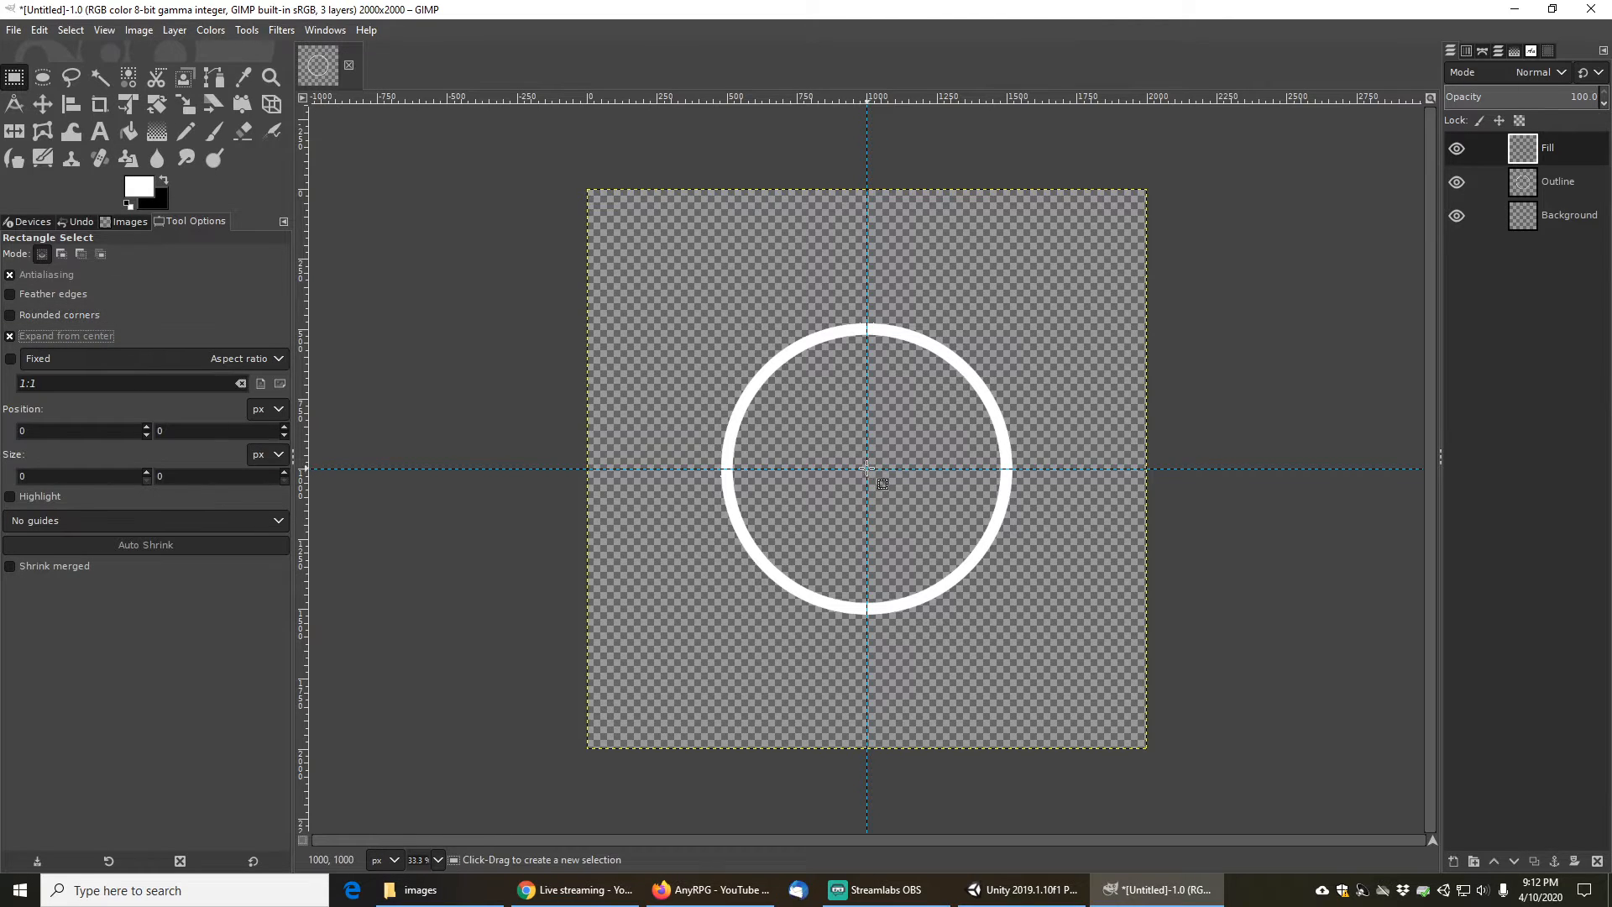
left_click_drag(868, 468, 922, 522)
key("shift")
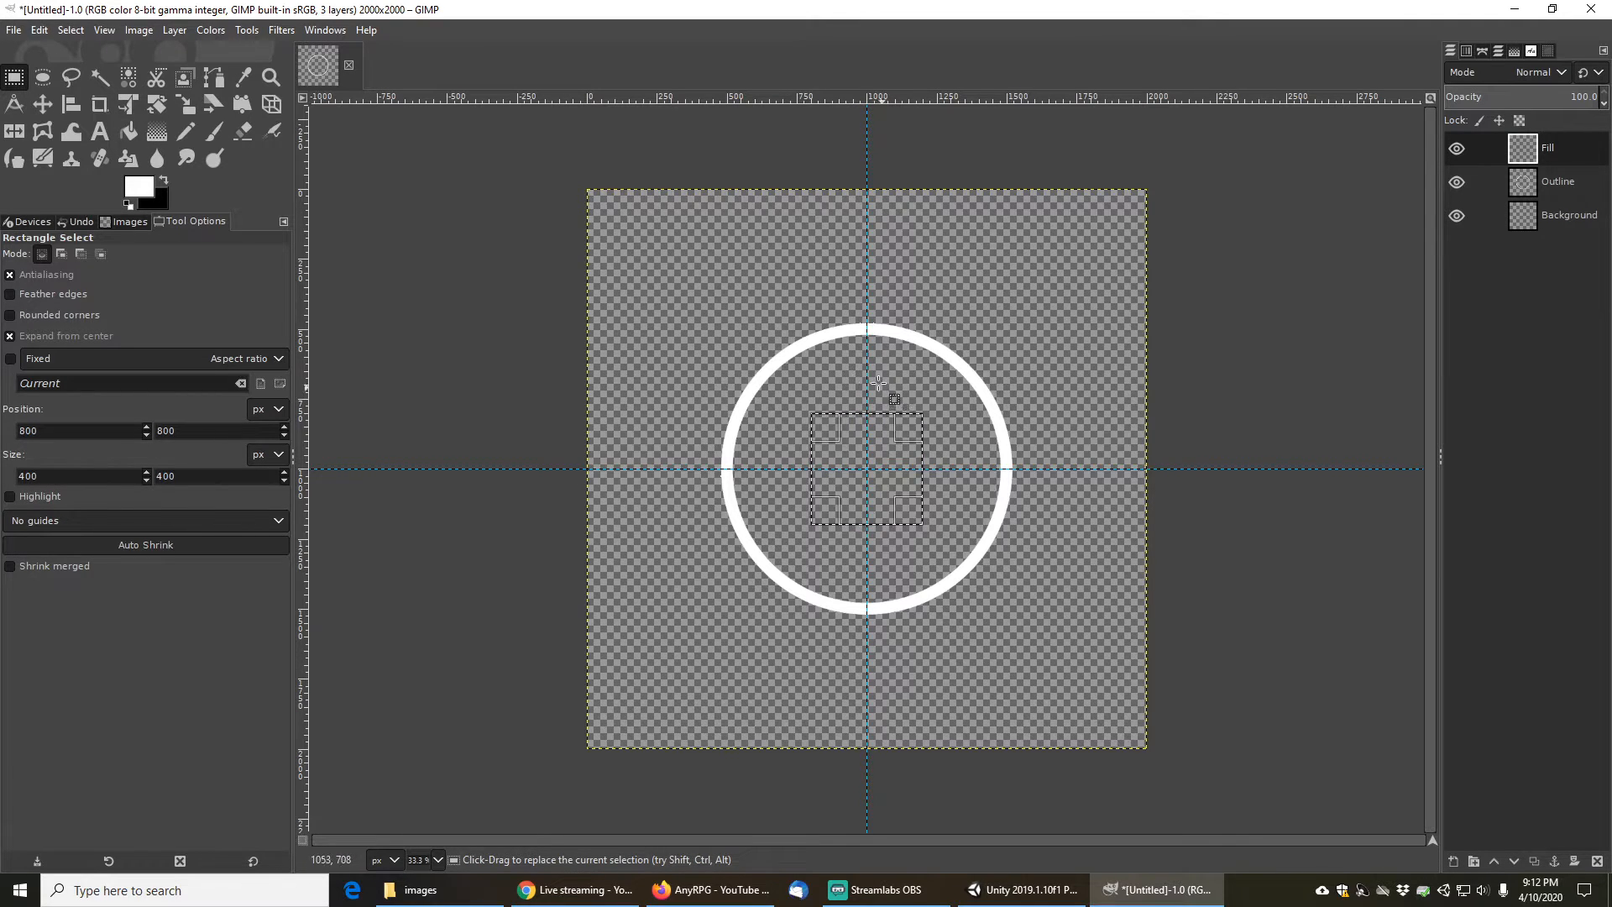
- Border the square selection by 20 pixels
left_click(69, 32)
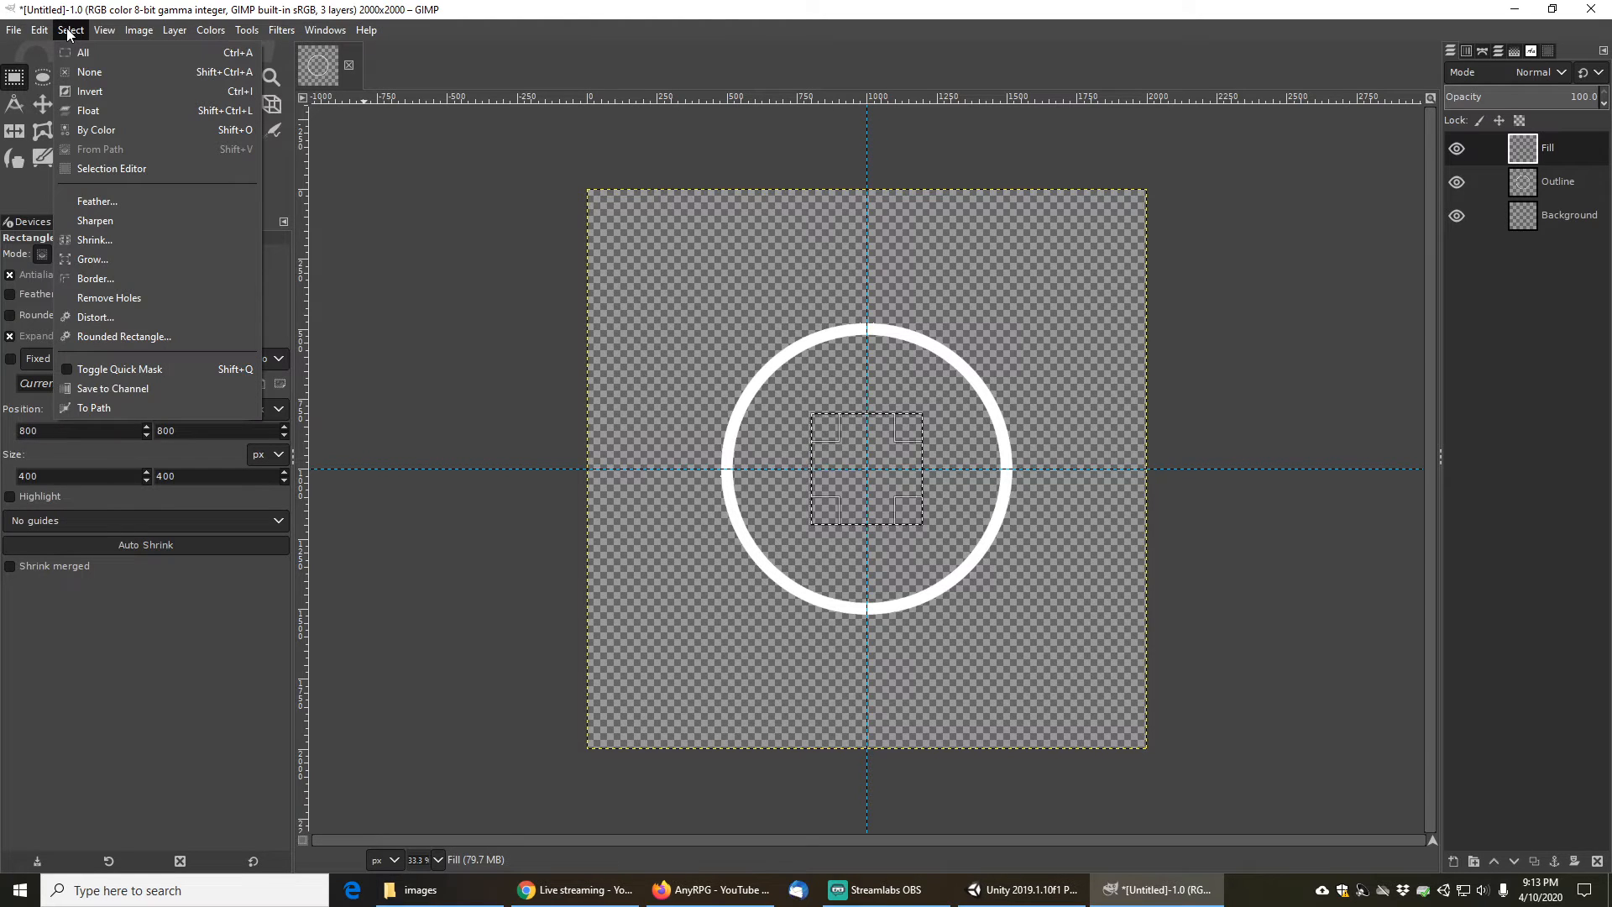
left_click(579, 4)
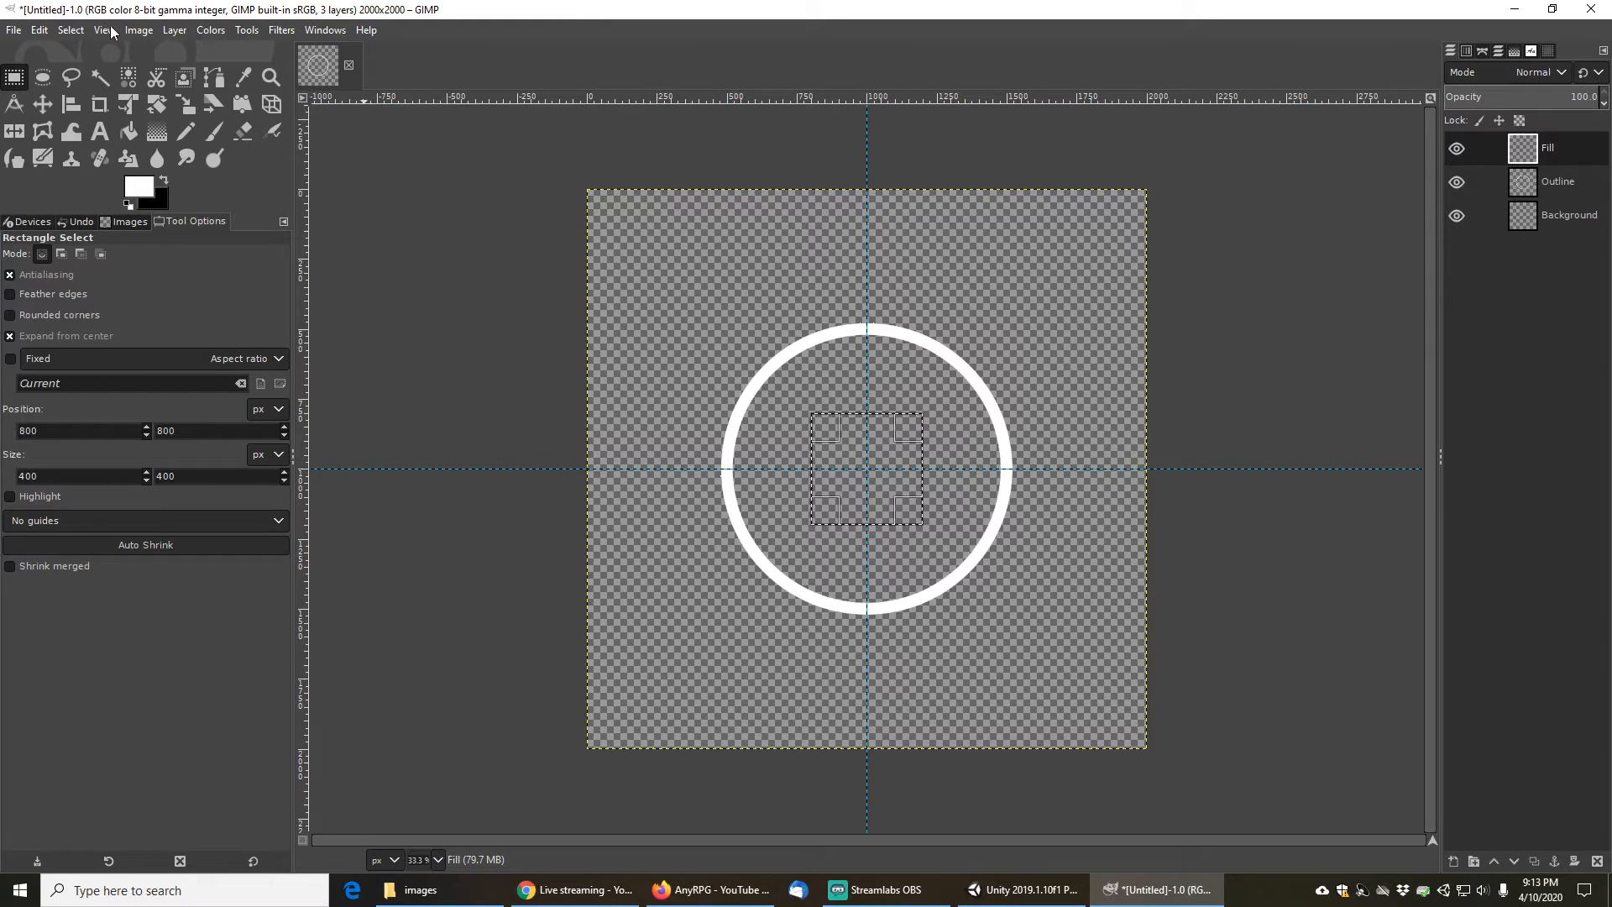
left_click(69, 32)
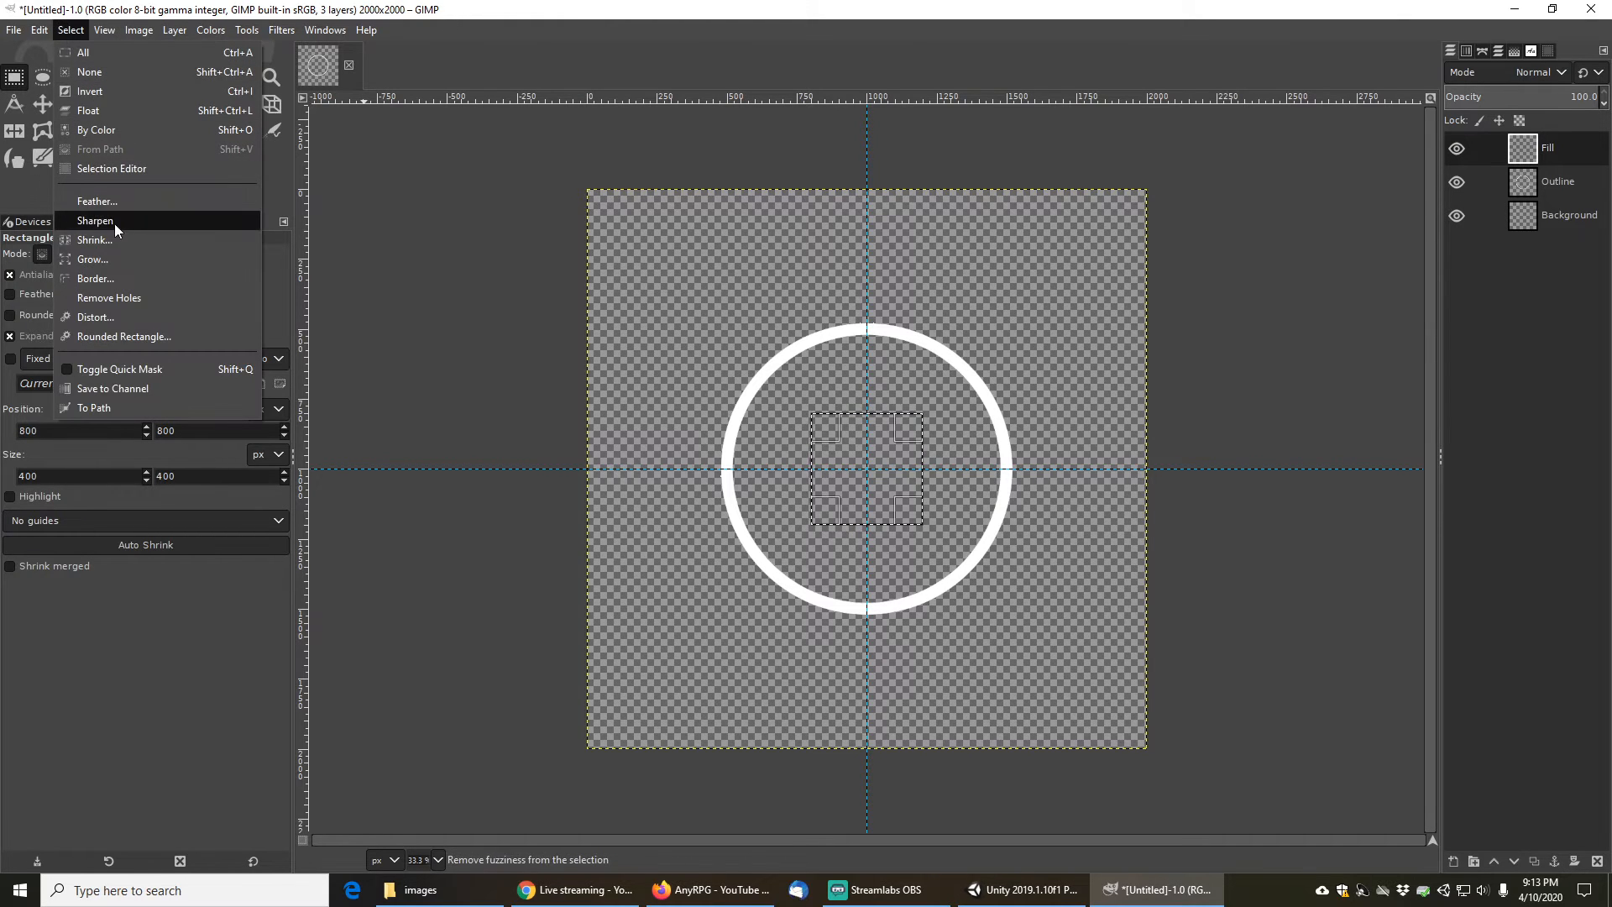
left_click(108, 278)
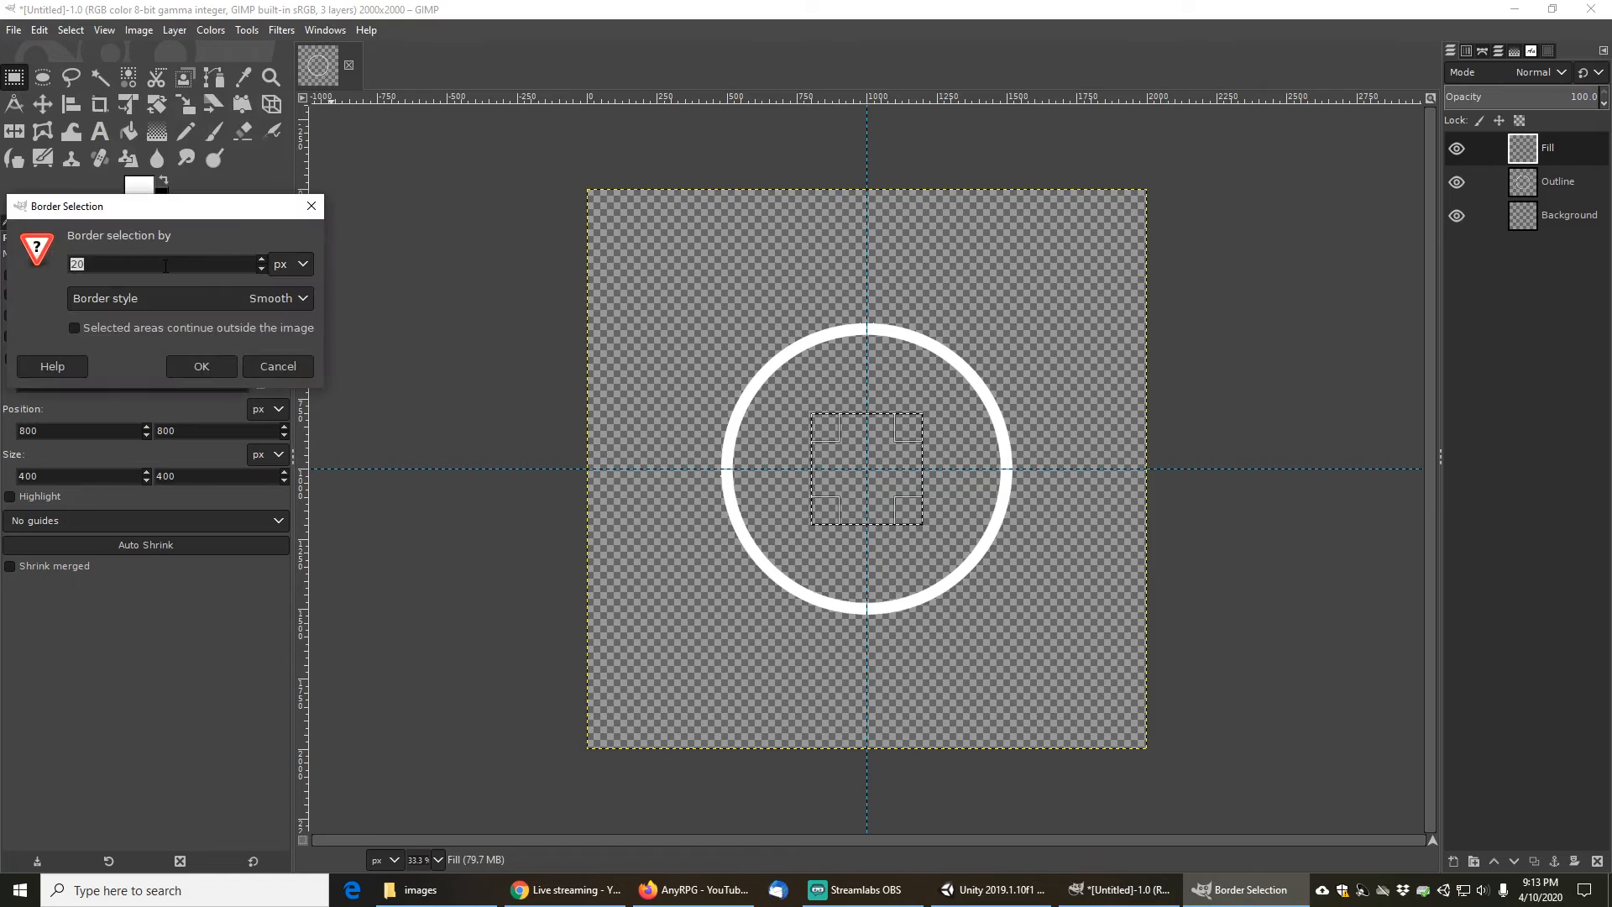
left_click(204, 367)
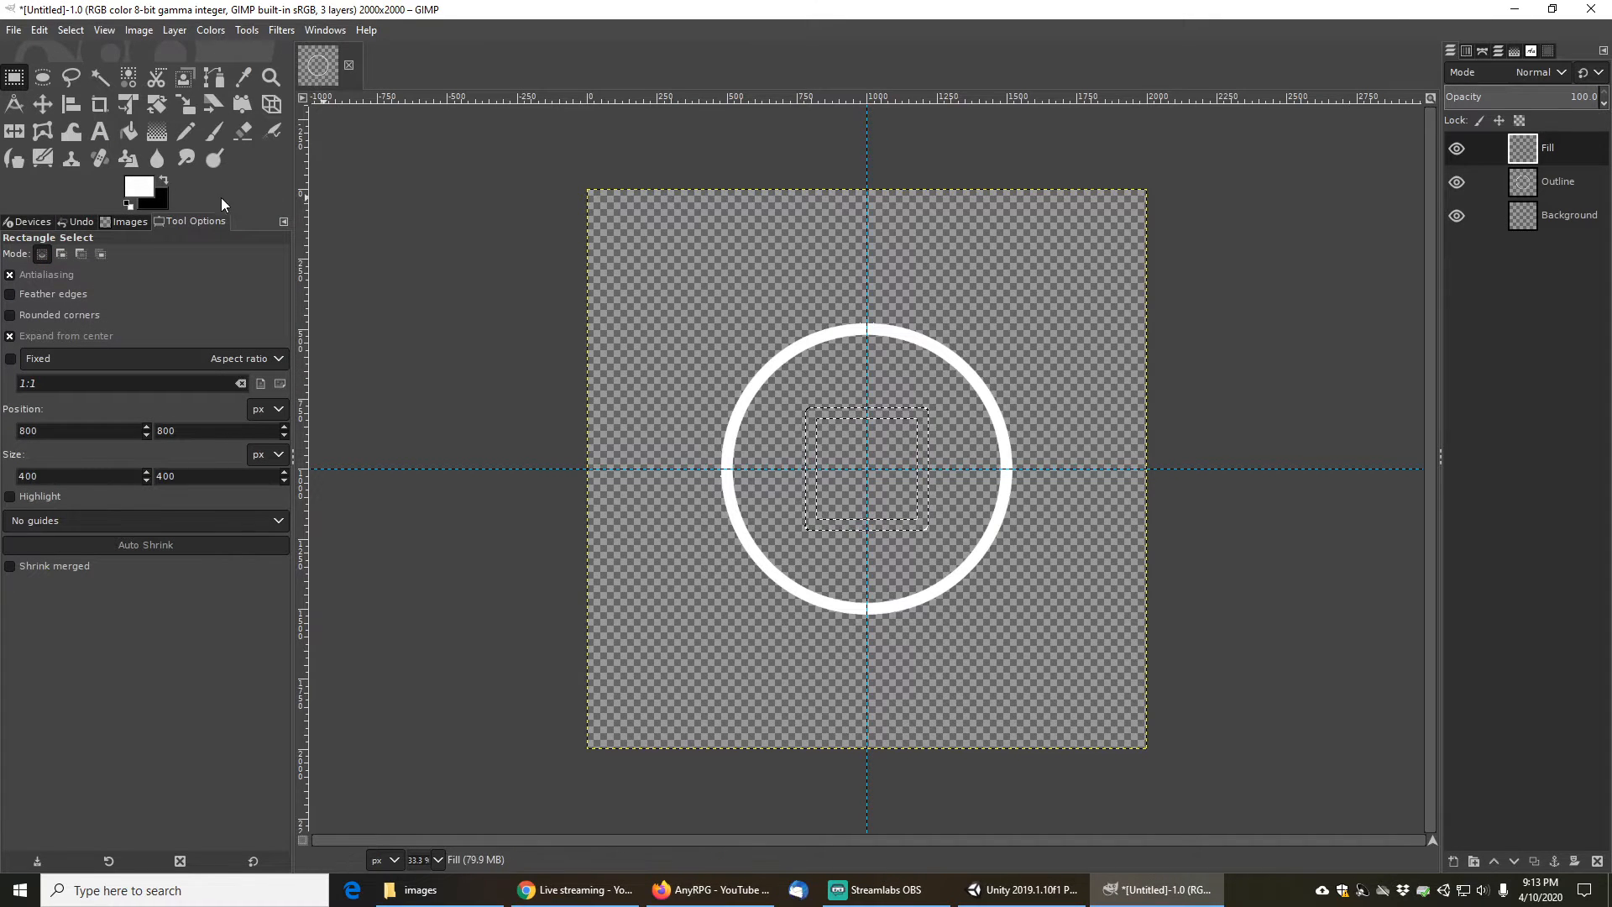
- Fill the square border selection with white
left_click(835, 413)
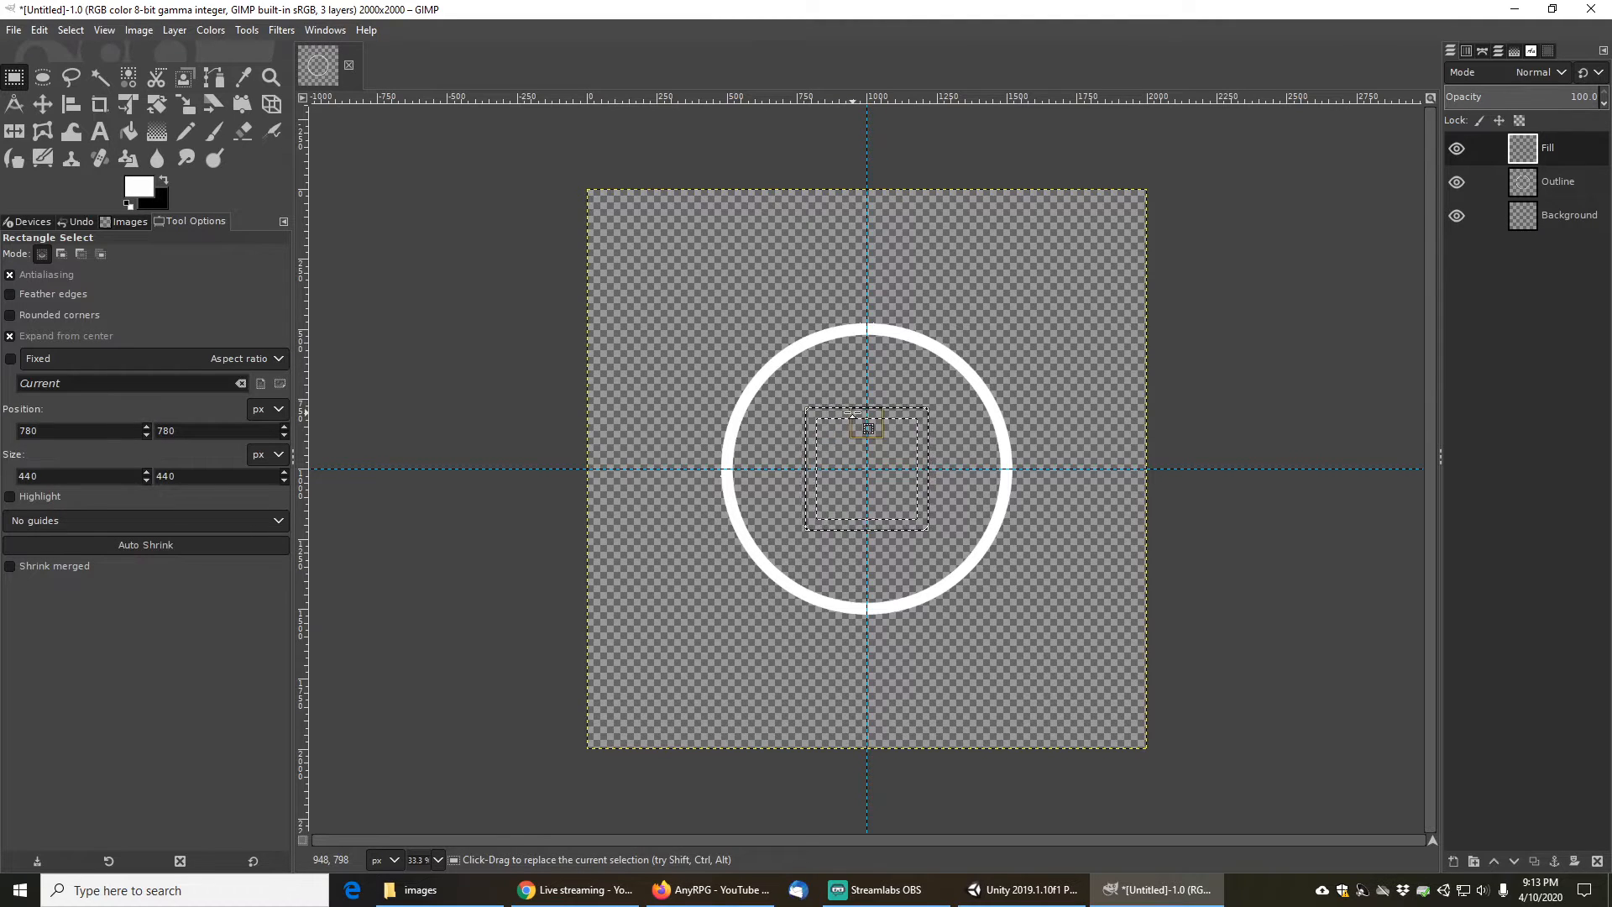
left_click(126, 135)
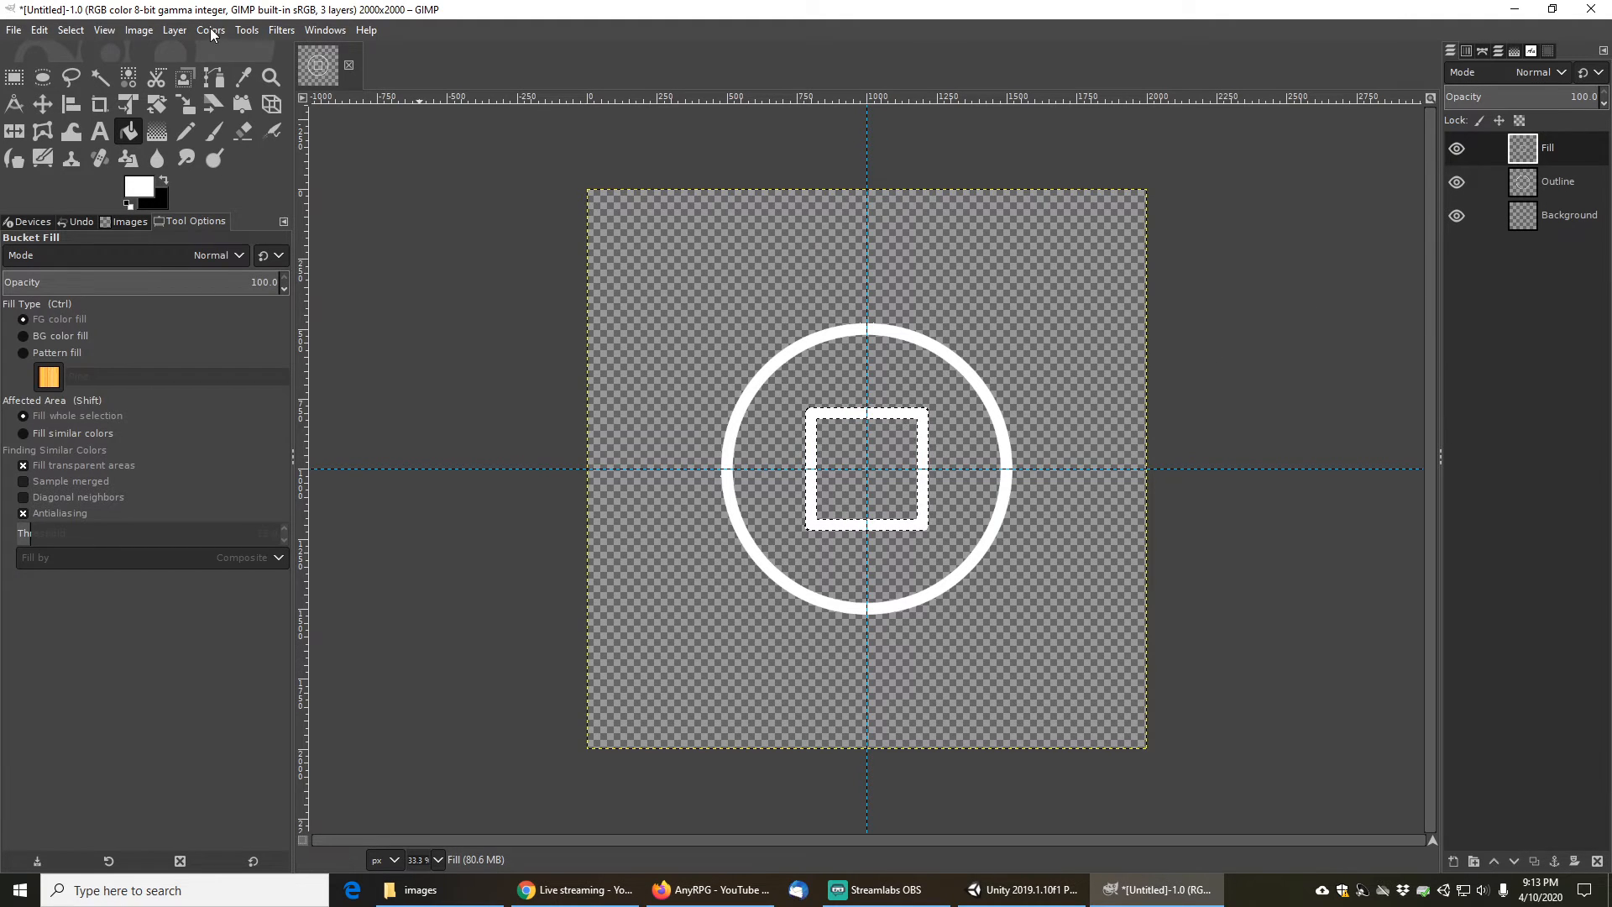
- Rotate the square border layer 45 degrees around the image centre using Arbitrary Rotation
left_click(169, 32)
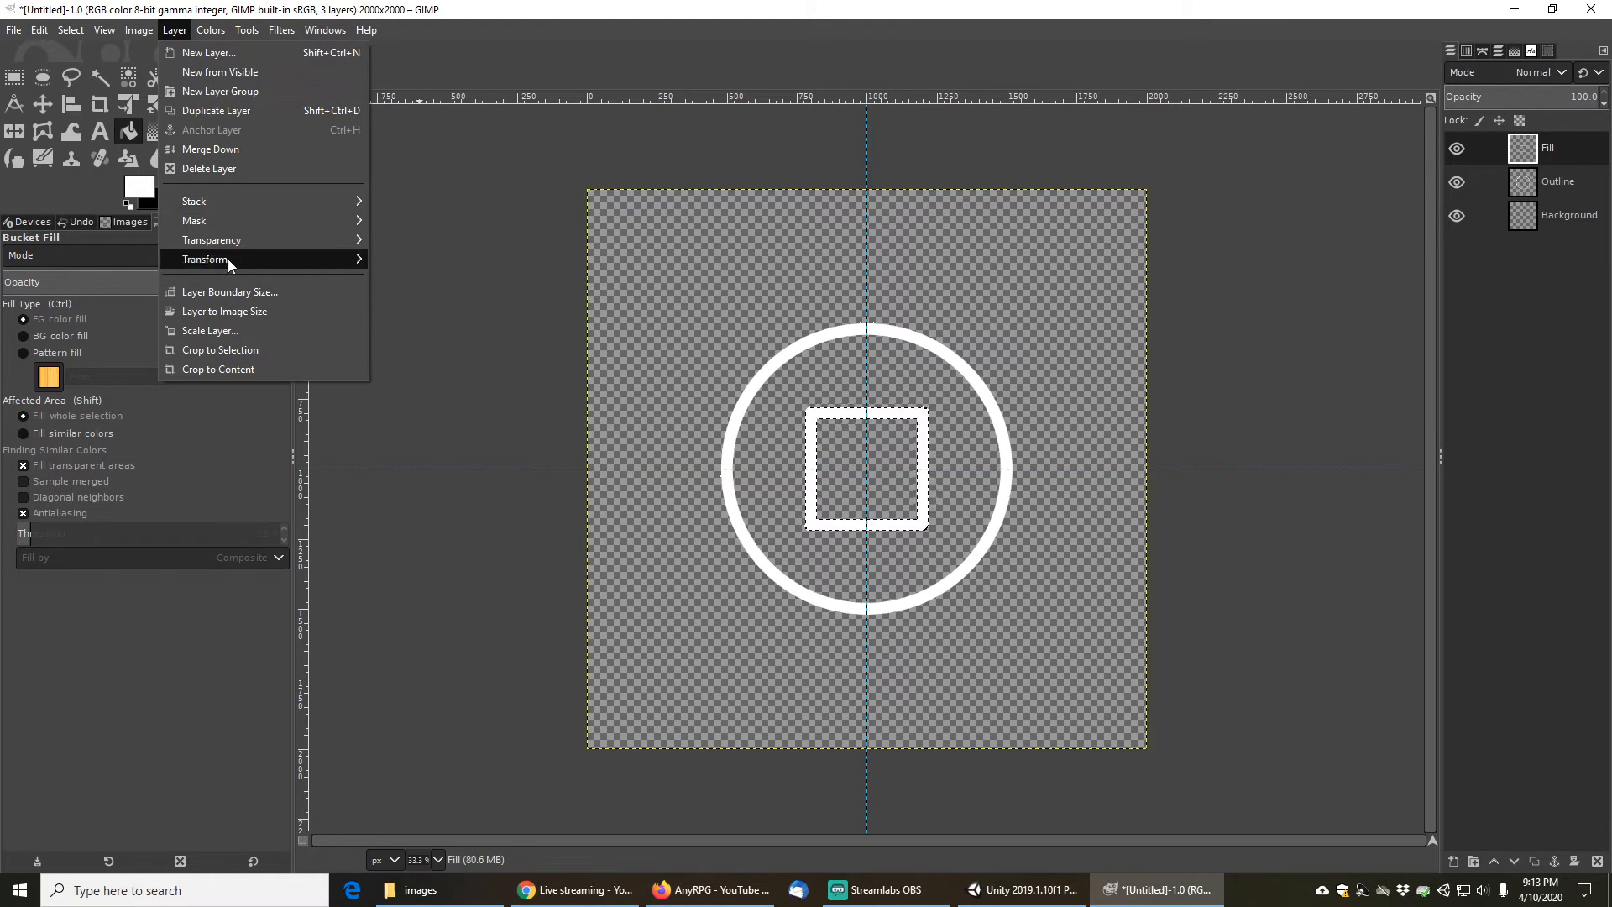
mouse_move(228, 259)
left_click(435, 369)
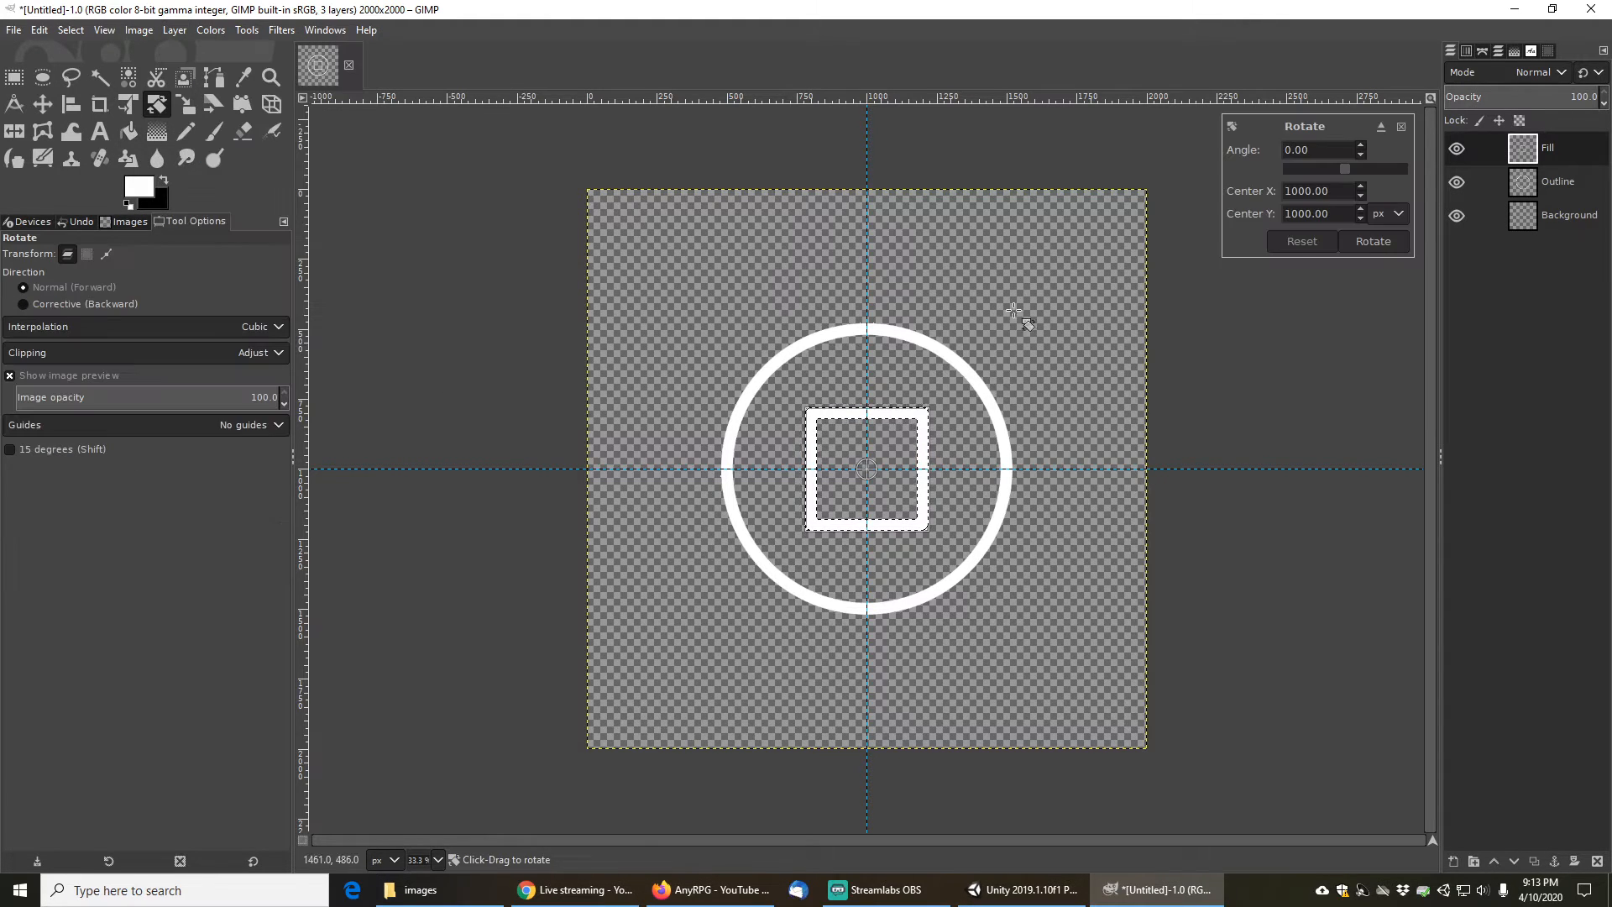
left_click_drag(1318, 149, 1265, 151)
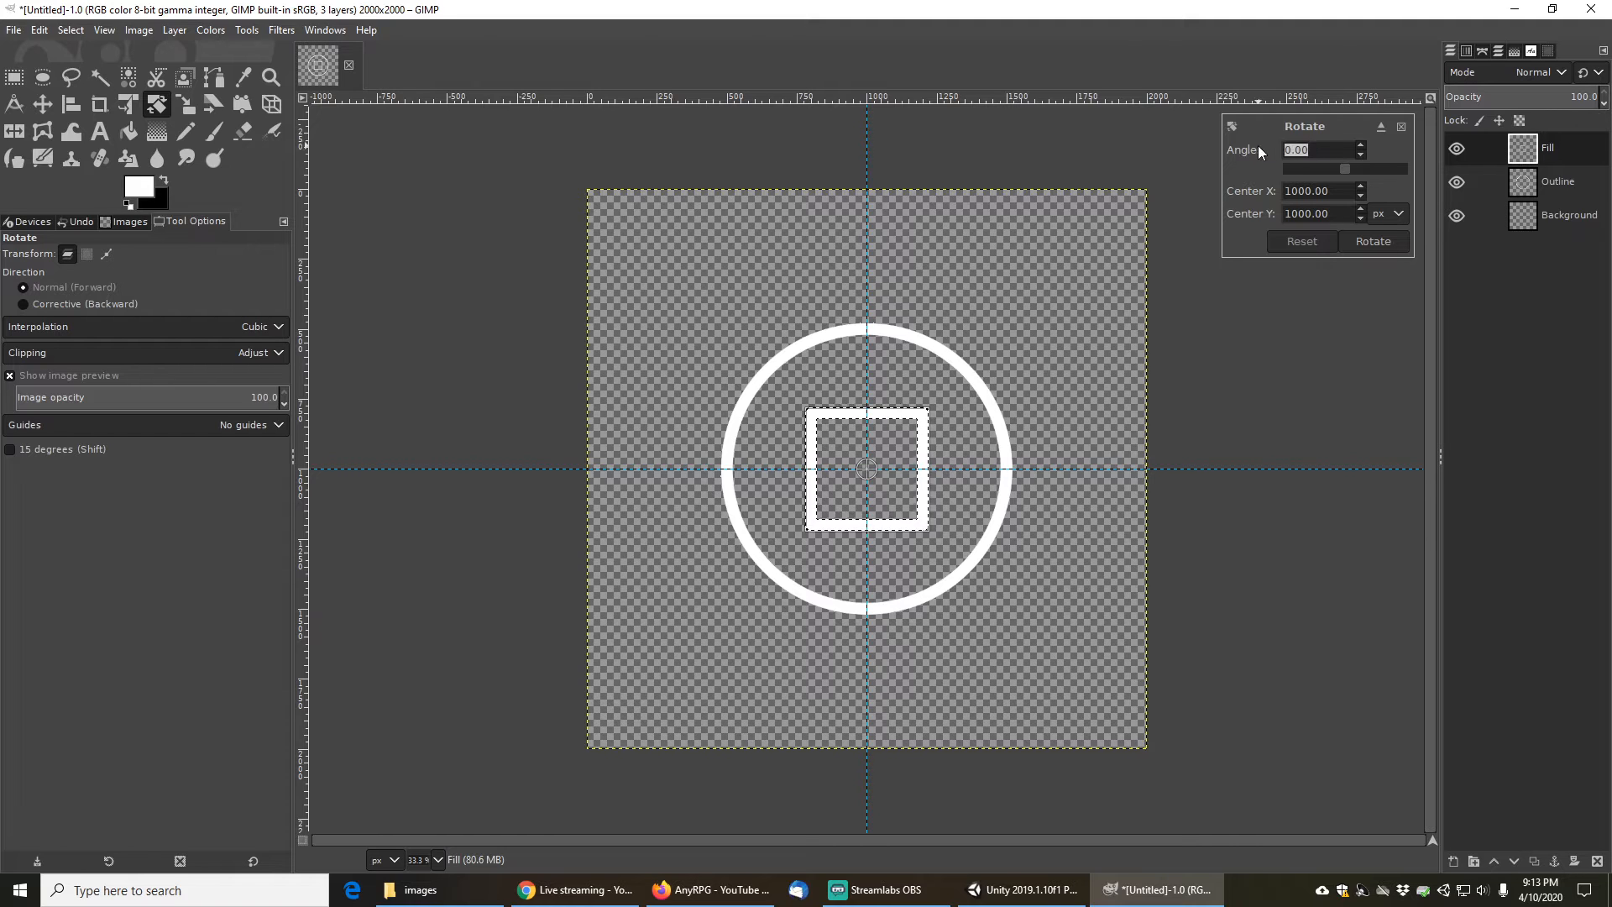
key("Return")
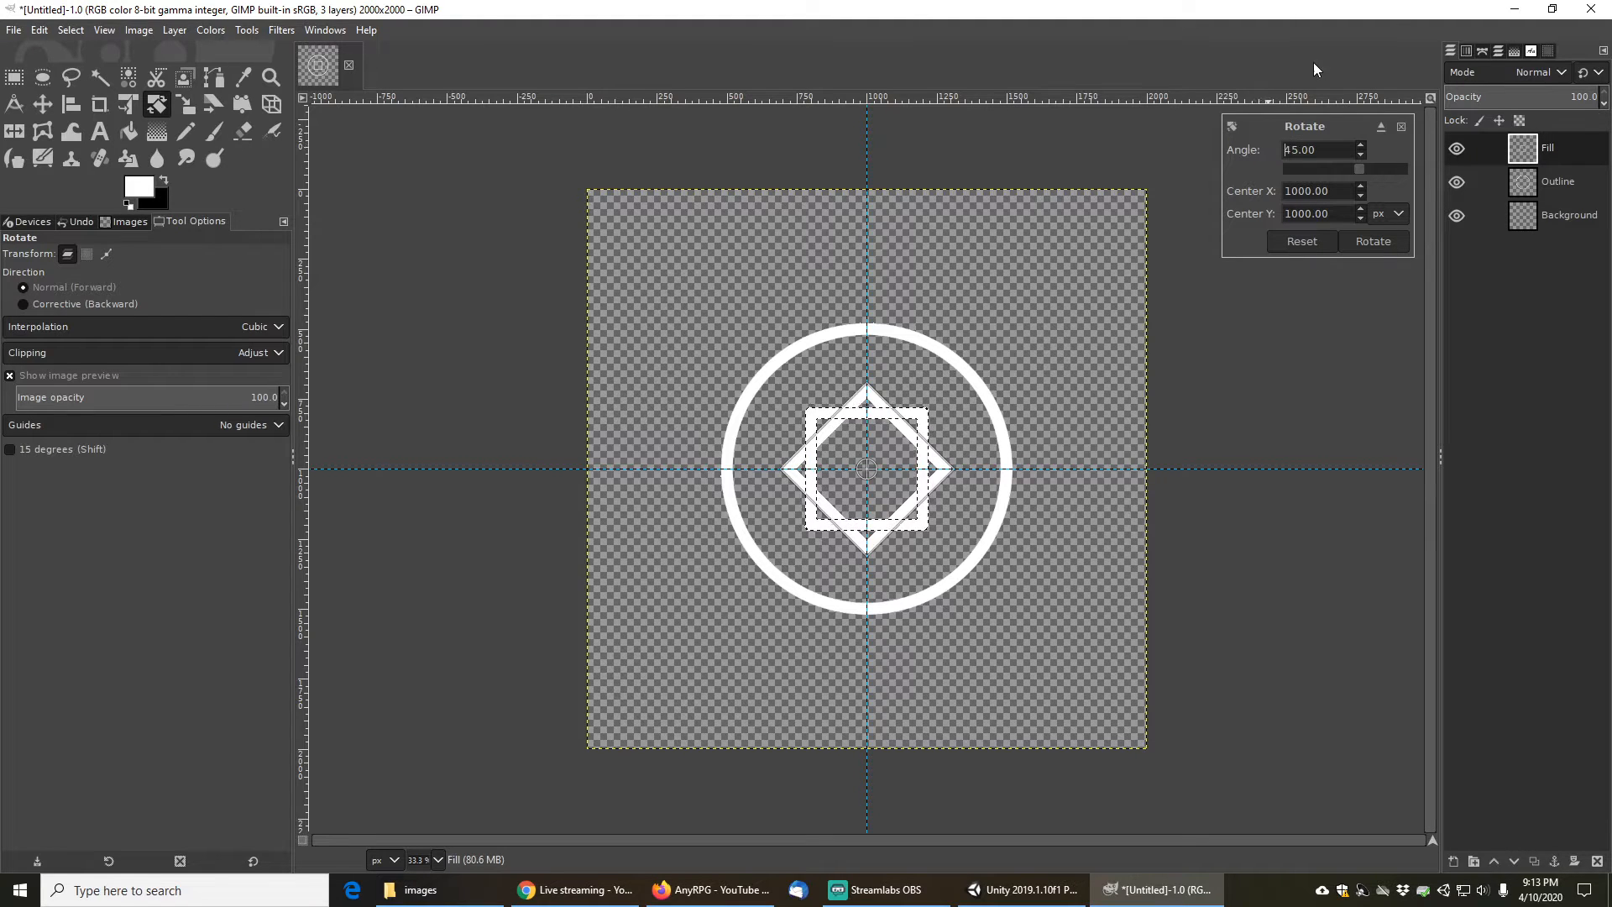
left_click(1373, 241)
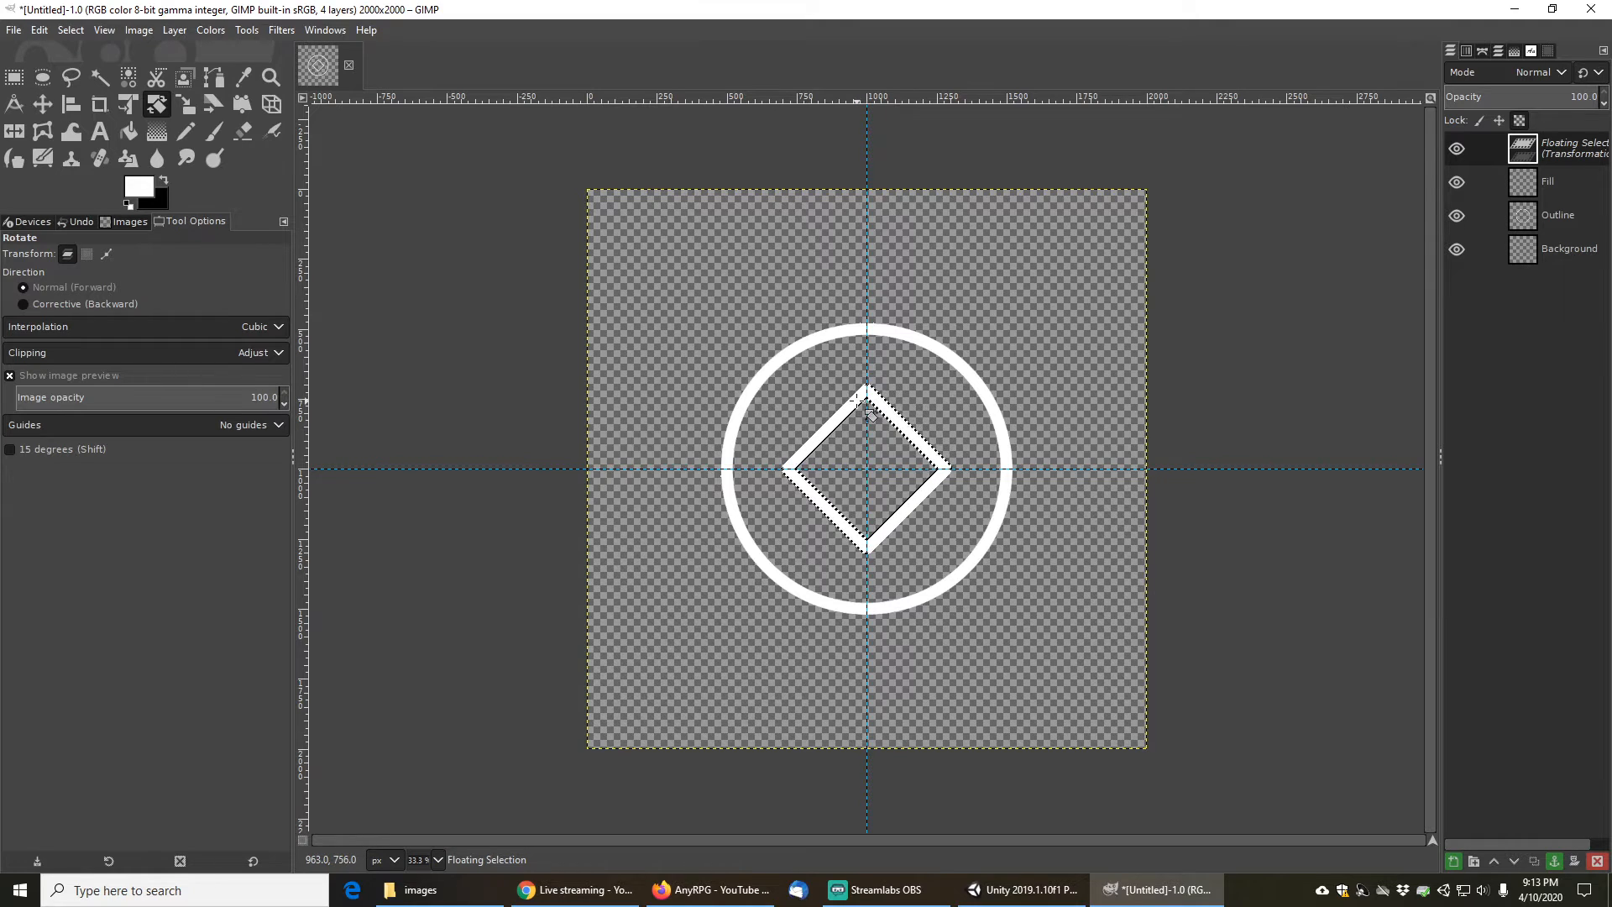
- Anchor the rotated floating selection onto the Fill layer
right_click(1560, 155)
left_click(1456, 6)
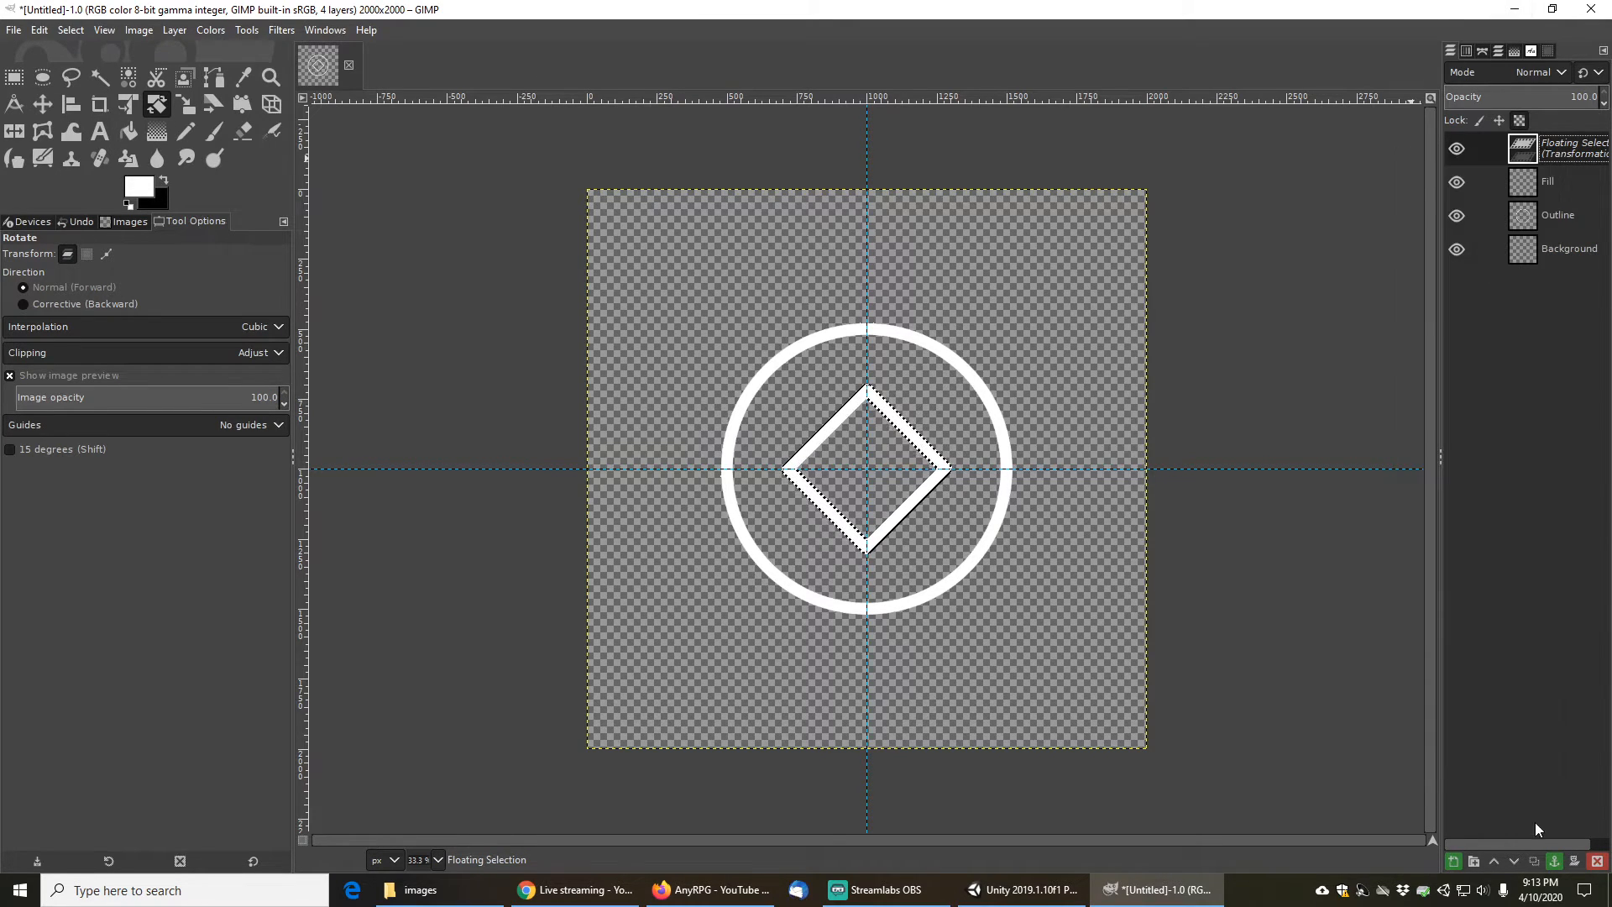
left_click(1559, 865)
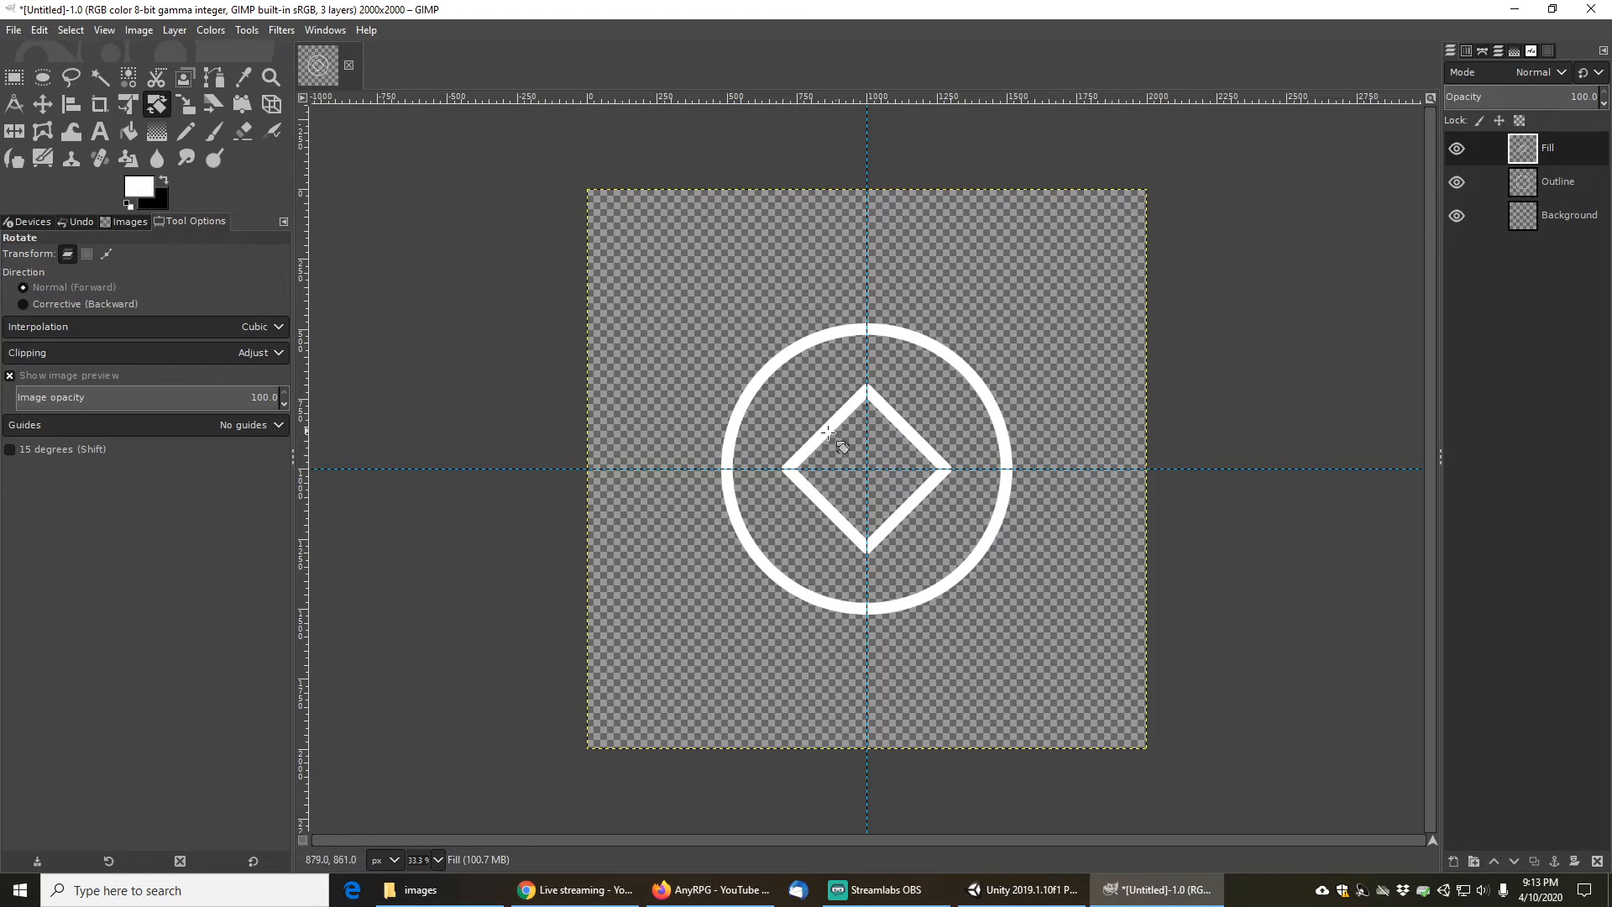
left_click(42, 103)
left_click_drag(914, 469, 907, 449)
key("ctrl+z")
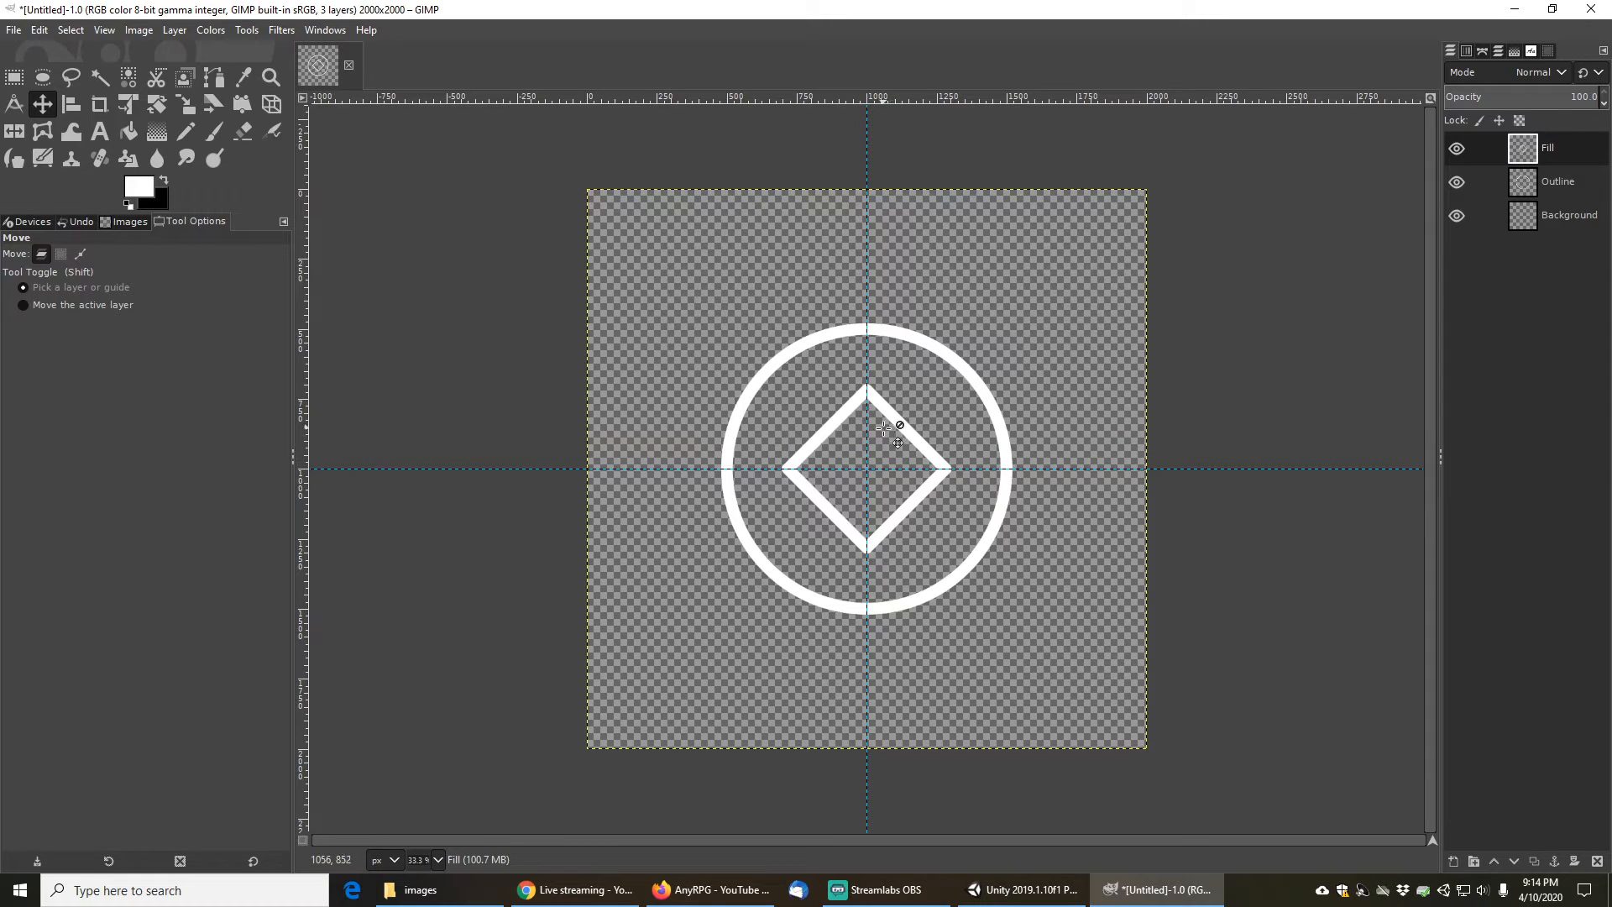
left_click(1555, 184)
left_click(1564, 158)
left_click_drag(913, 420, 911, 313)
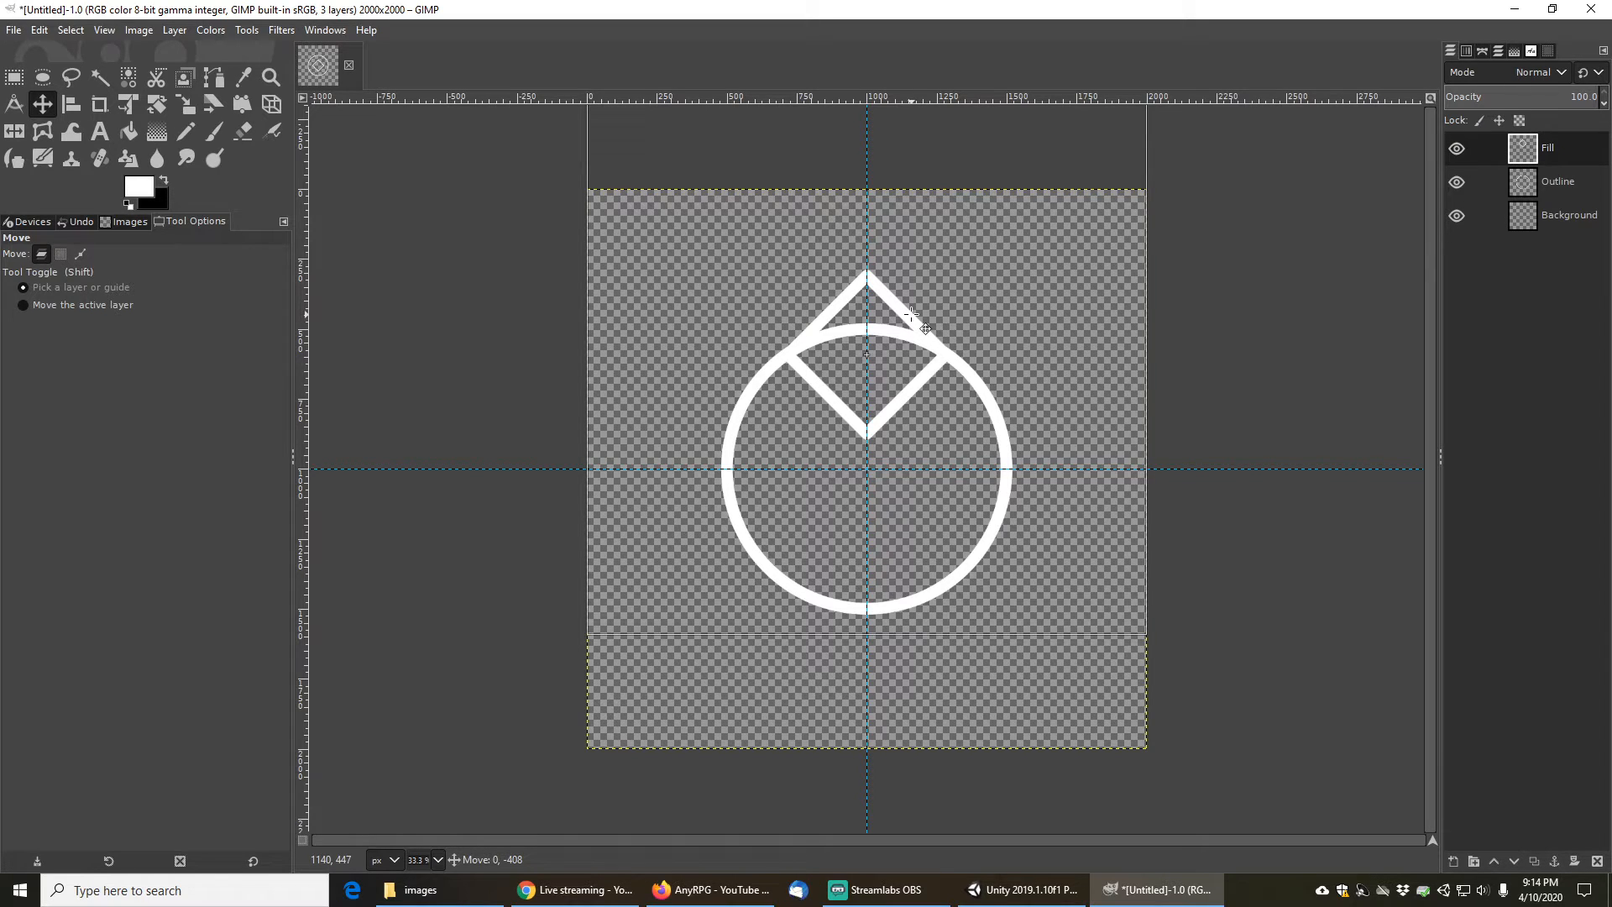
left_click_drag(911, 313, 896, 460)
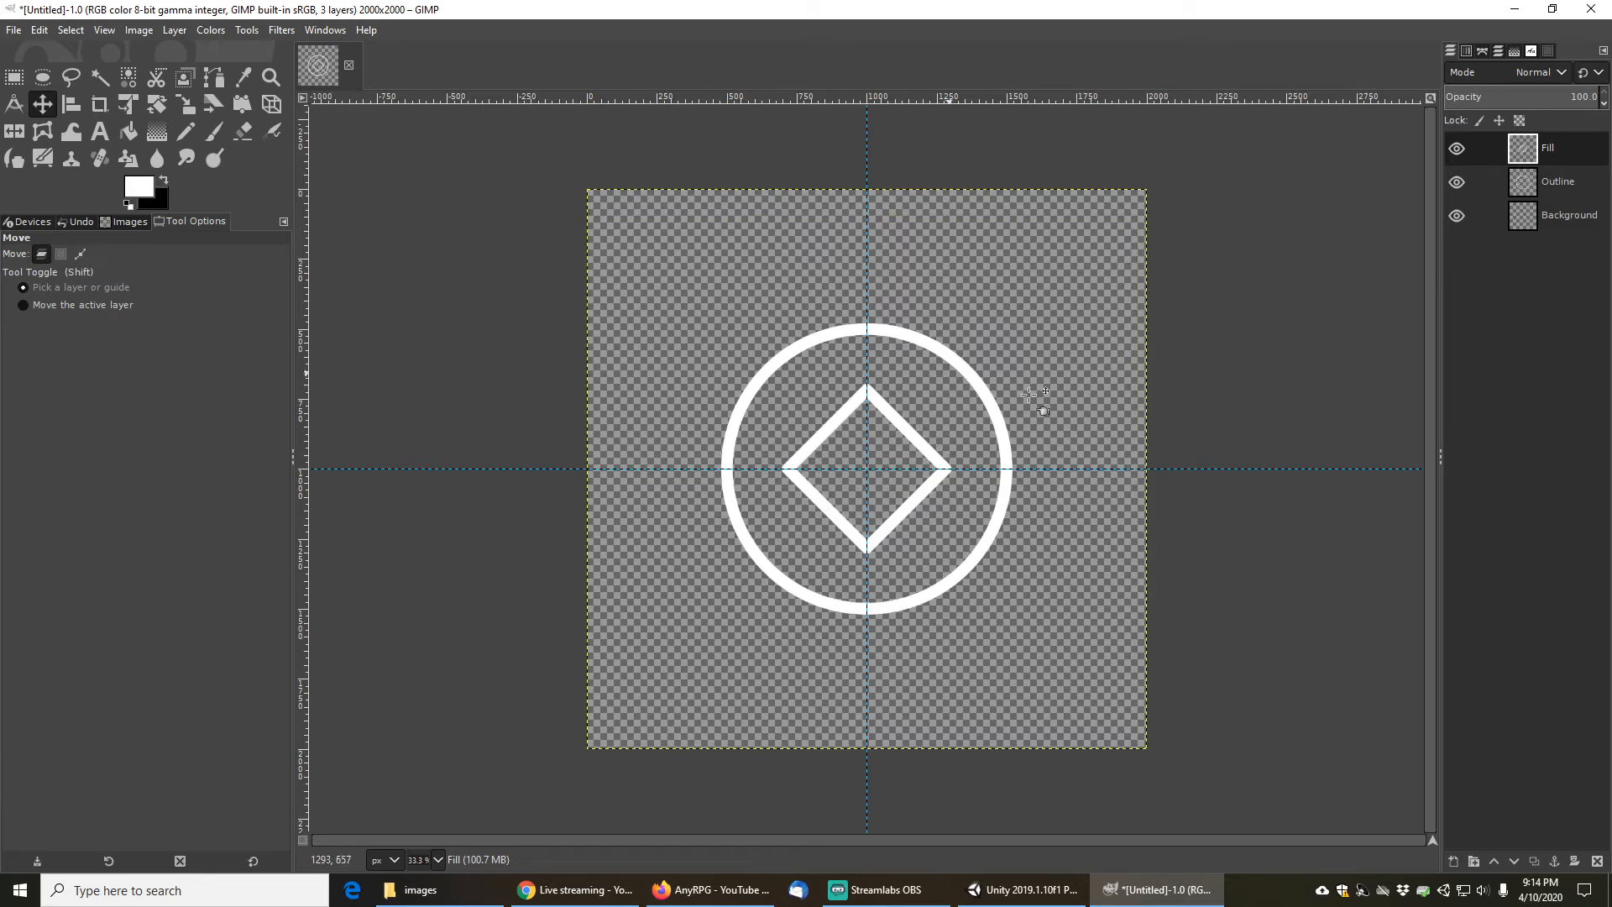
- Duplicate the Fill layer and hide the original Fill layer
left_click(1532, 861)
left_click(1457, 183)
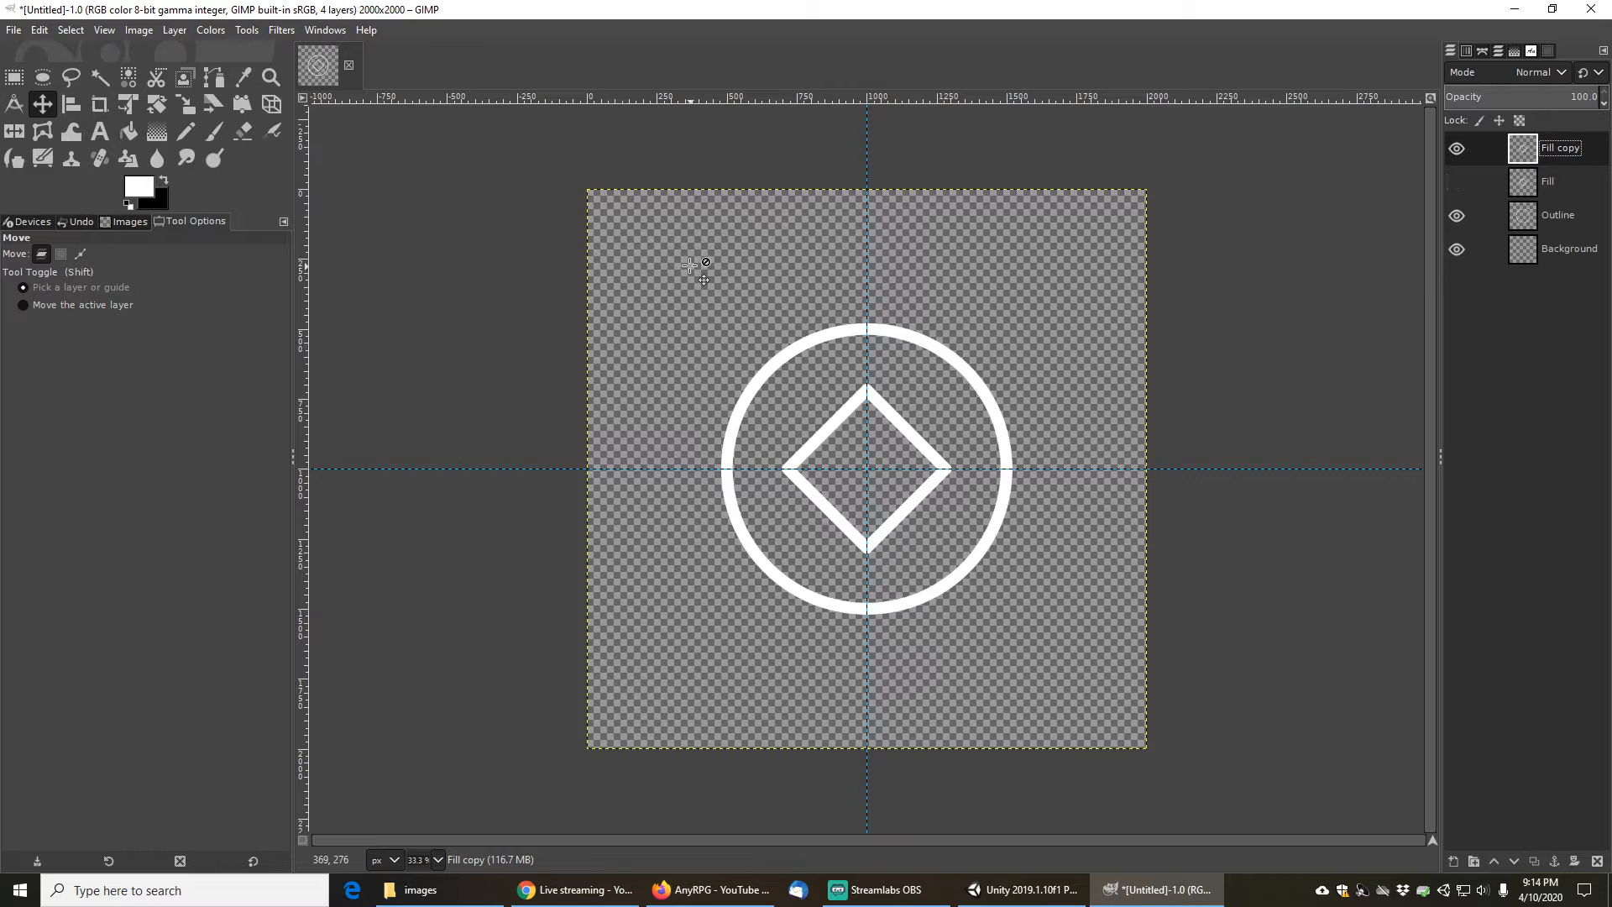
- Scale the Fill copy layer to 2000 × 4000 pixels with the aspect chain unlinked
left_click(176, 31)
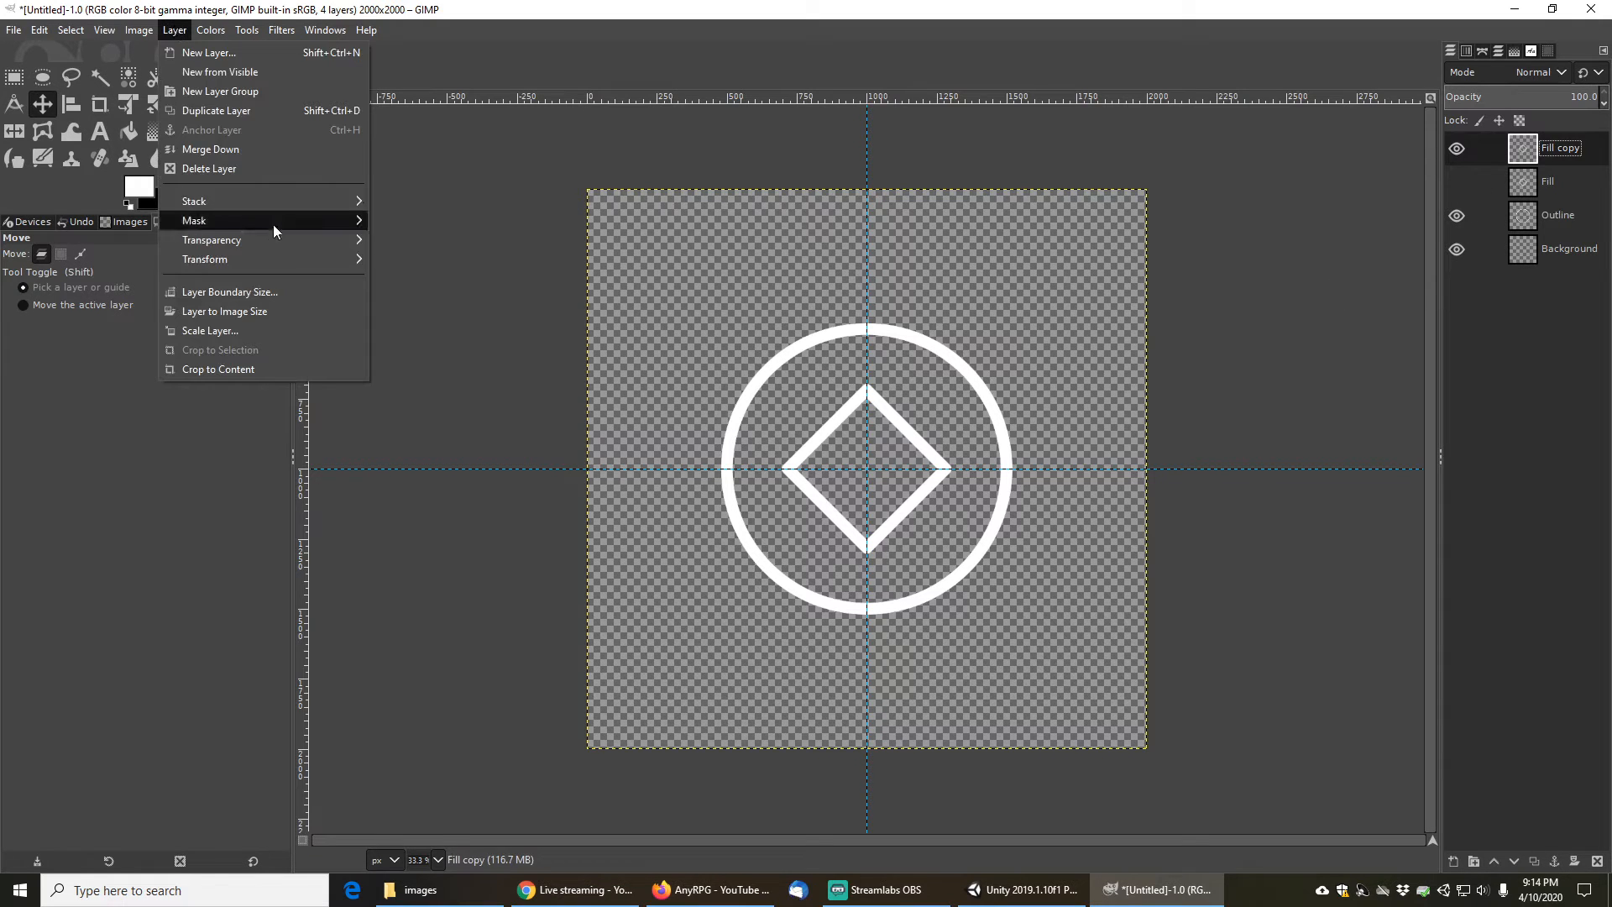
left_click(225, 336)
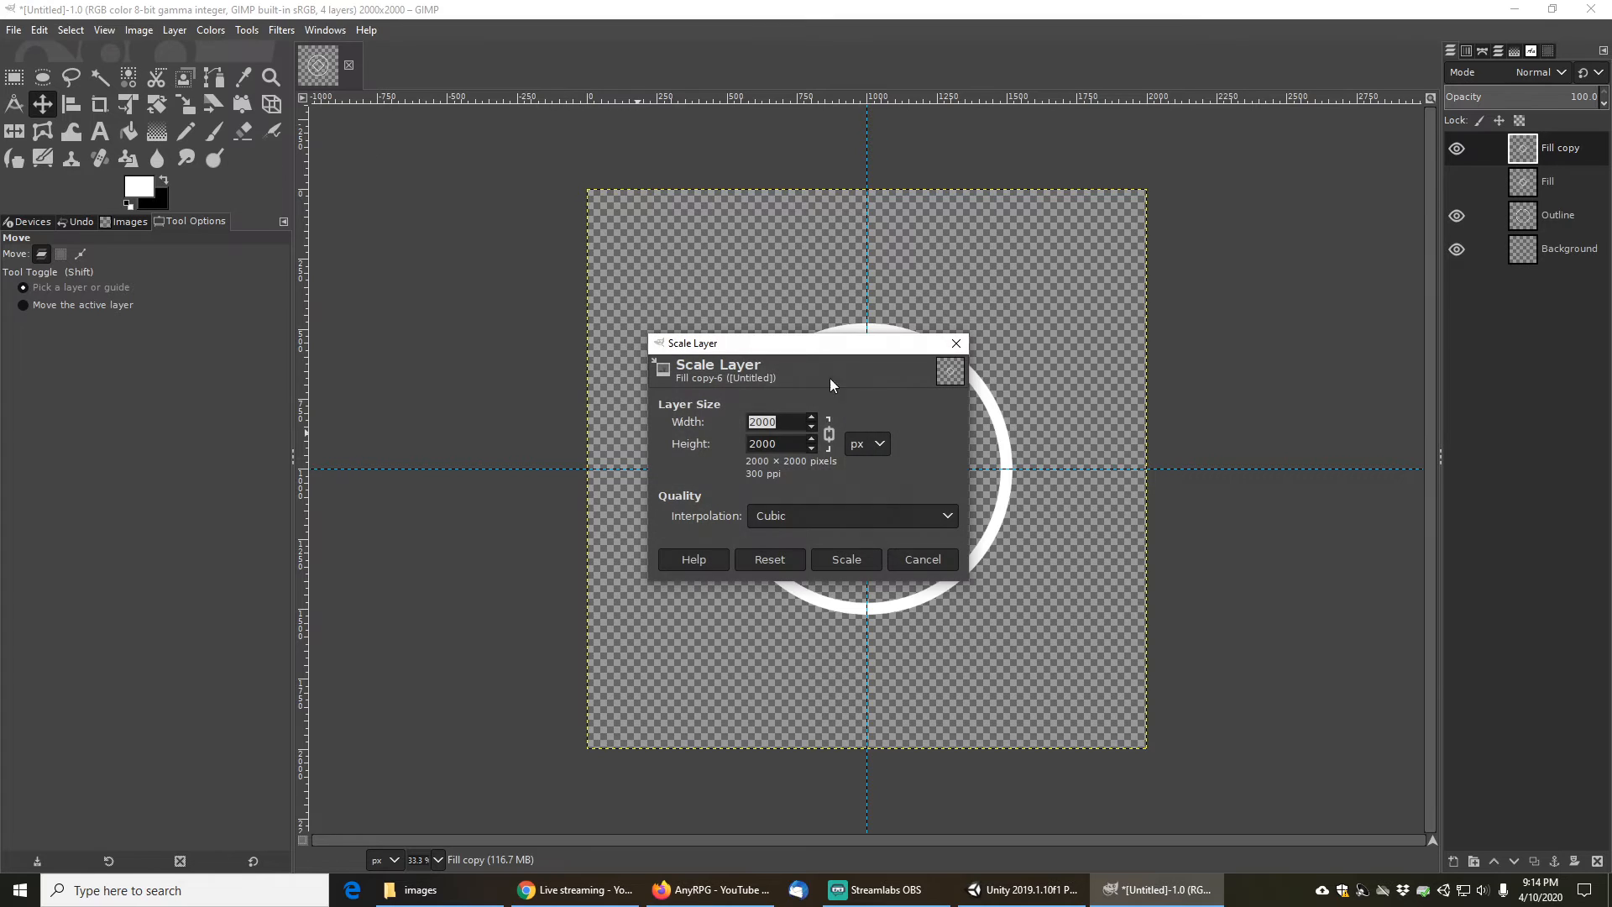
left_click(829, 434)
double_click(782, 424)
key("Tab")
key("Tab")
type("4000")
left_click(846, 560)
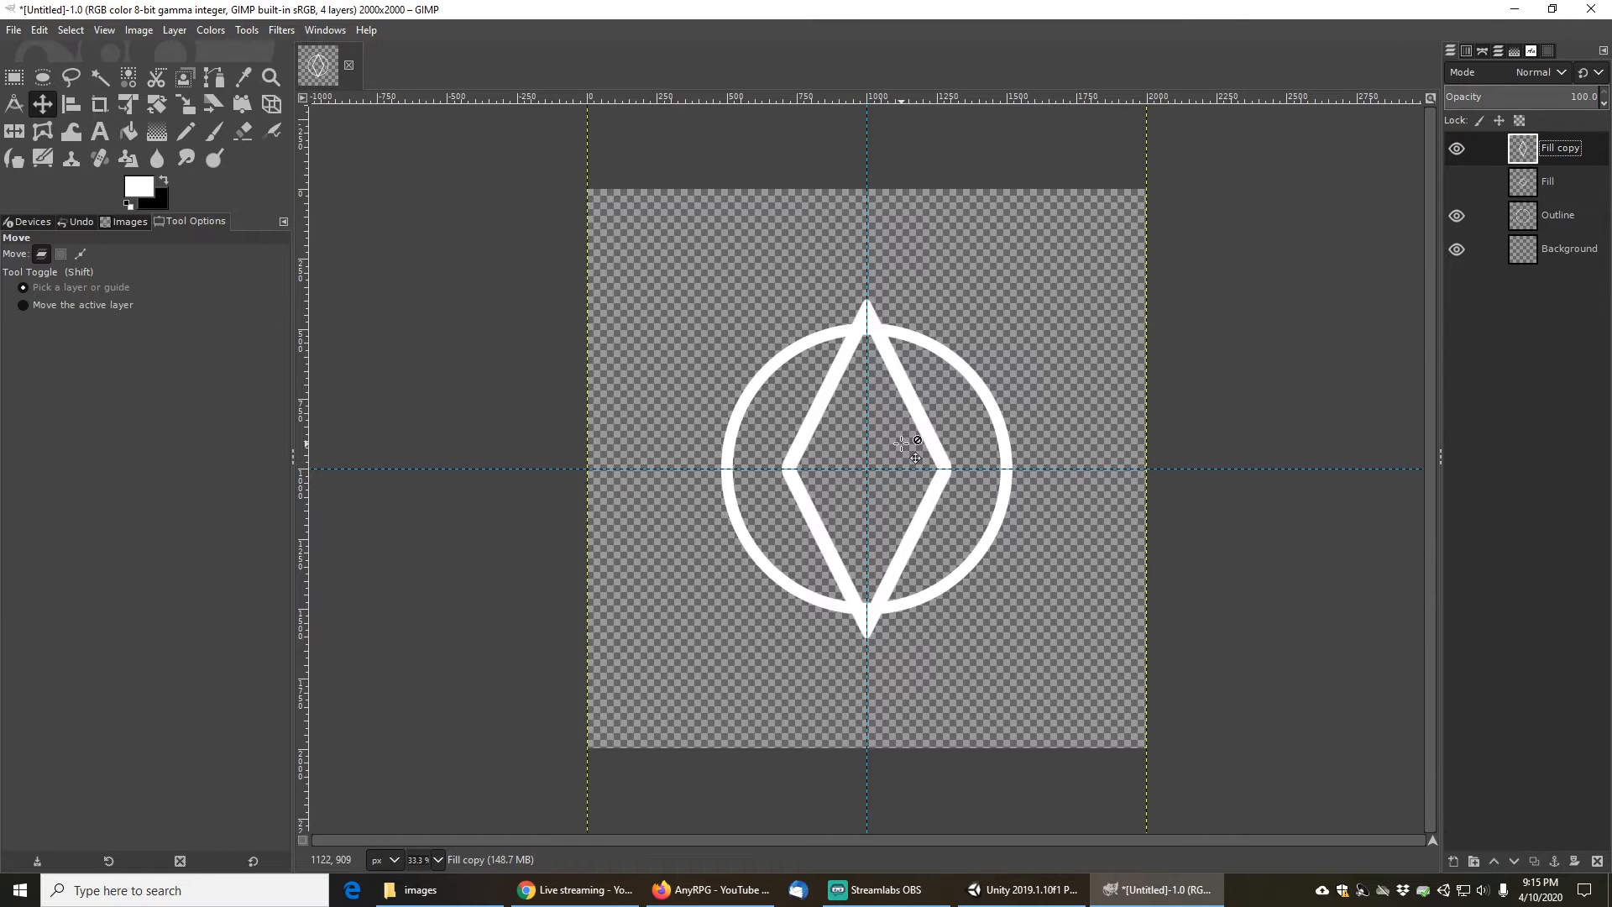
- Move the stretched diamond layer upward so its tip extends above the circle
left_click_drag(920, 419, 921, 349)
scroll(905, 390, "down", 4)
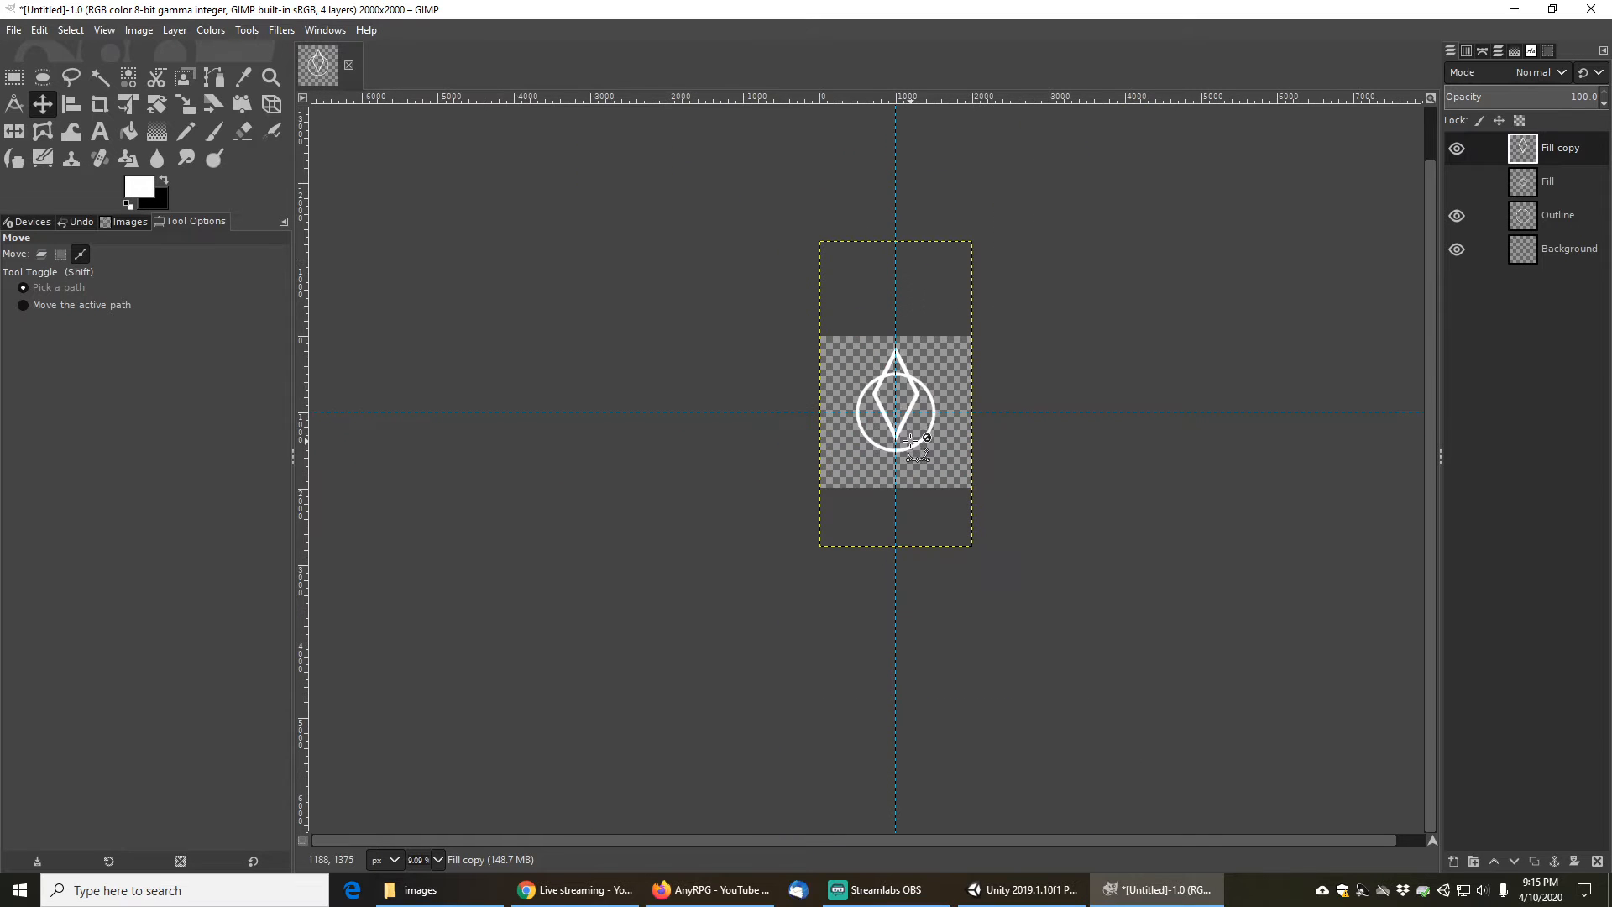
scroll(907, 415, "up", 4)
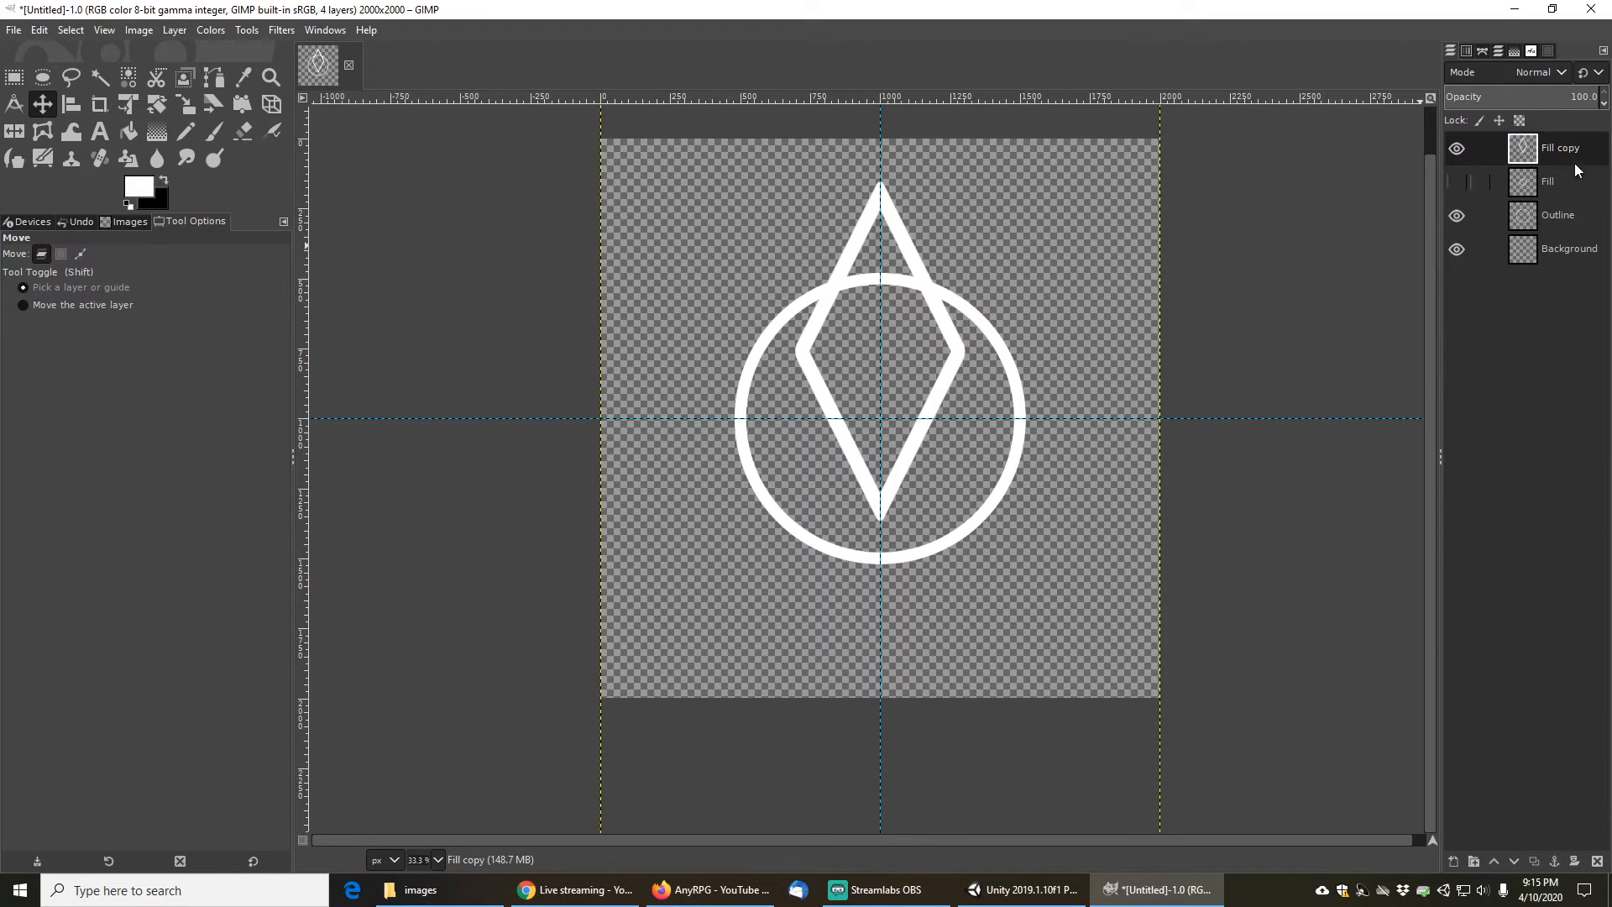
- Duplicate the stretched diamond layer and hide the Fill copy layer
left_click(1536, 860)
left_click(1456, 182)
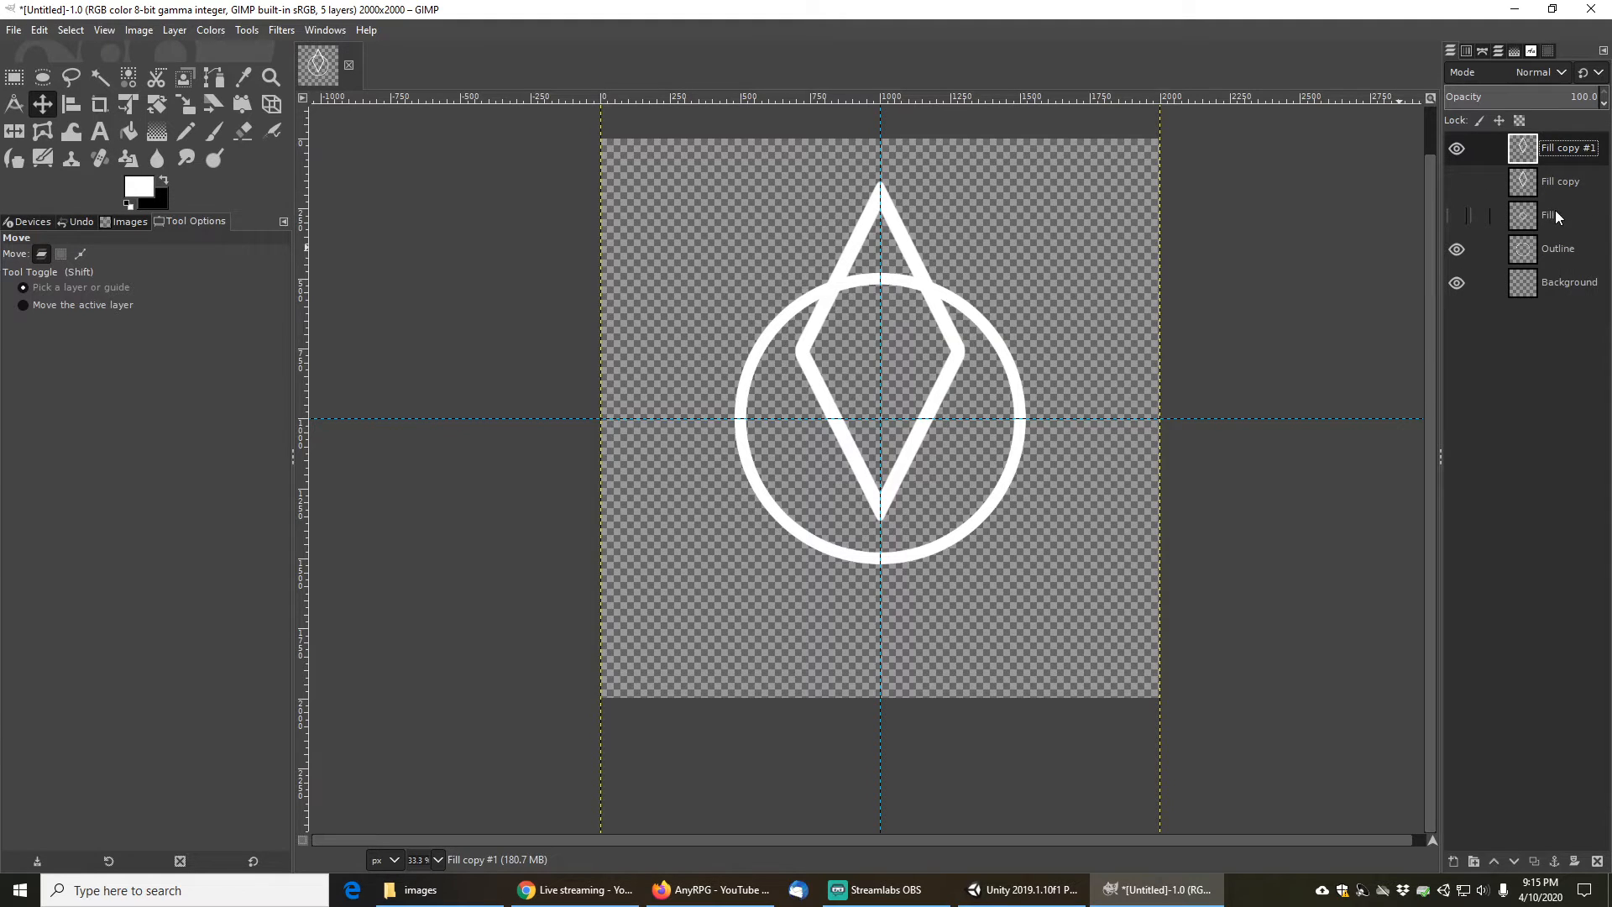
- On the Outline layer, fuzzy-select the circle ring and invert the selection
left_click(1560, 248)
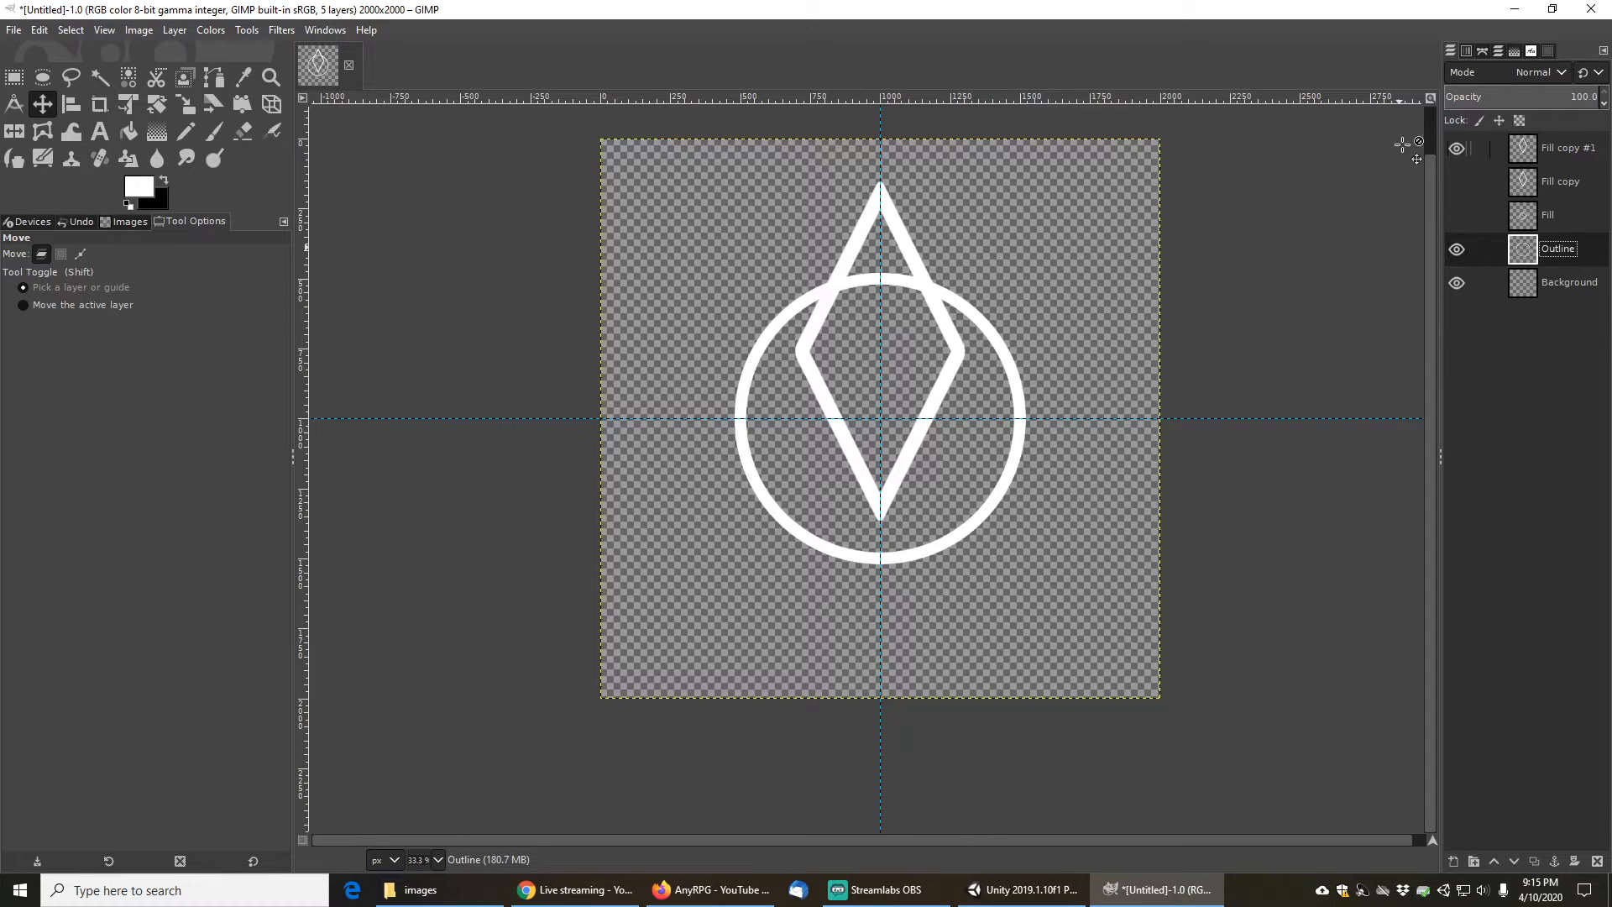
left_click(100, 77)
left_click(746, 373)
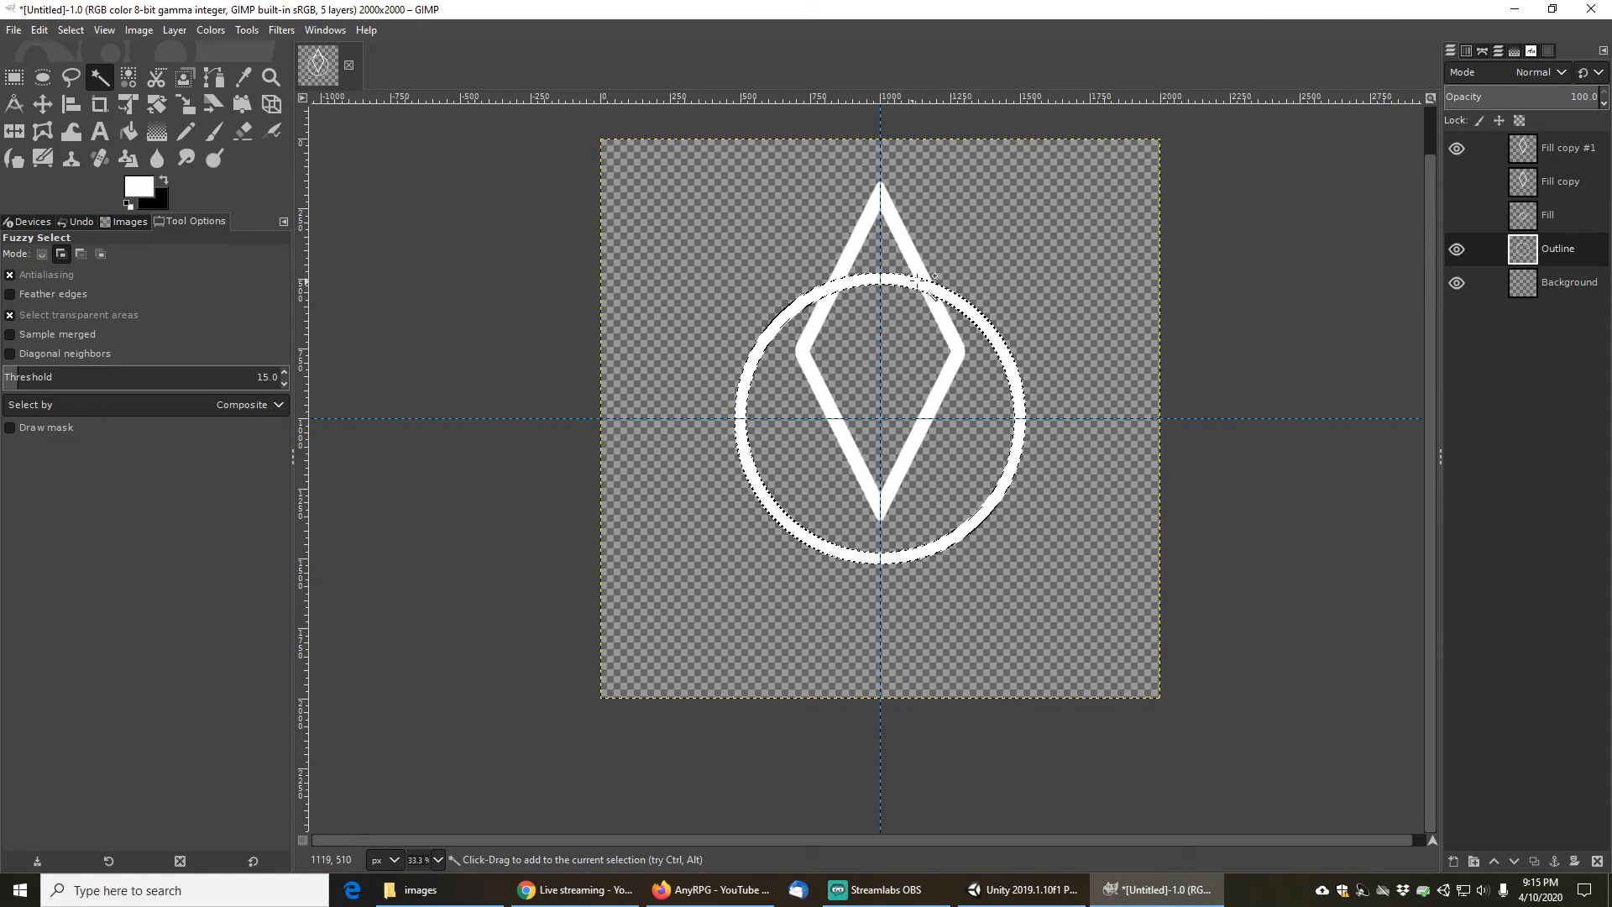
left_click(71, 29)
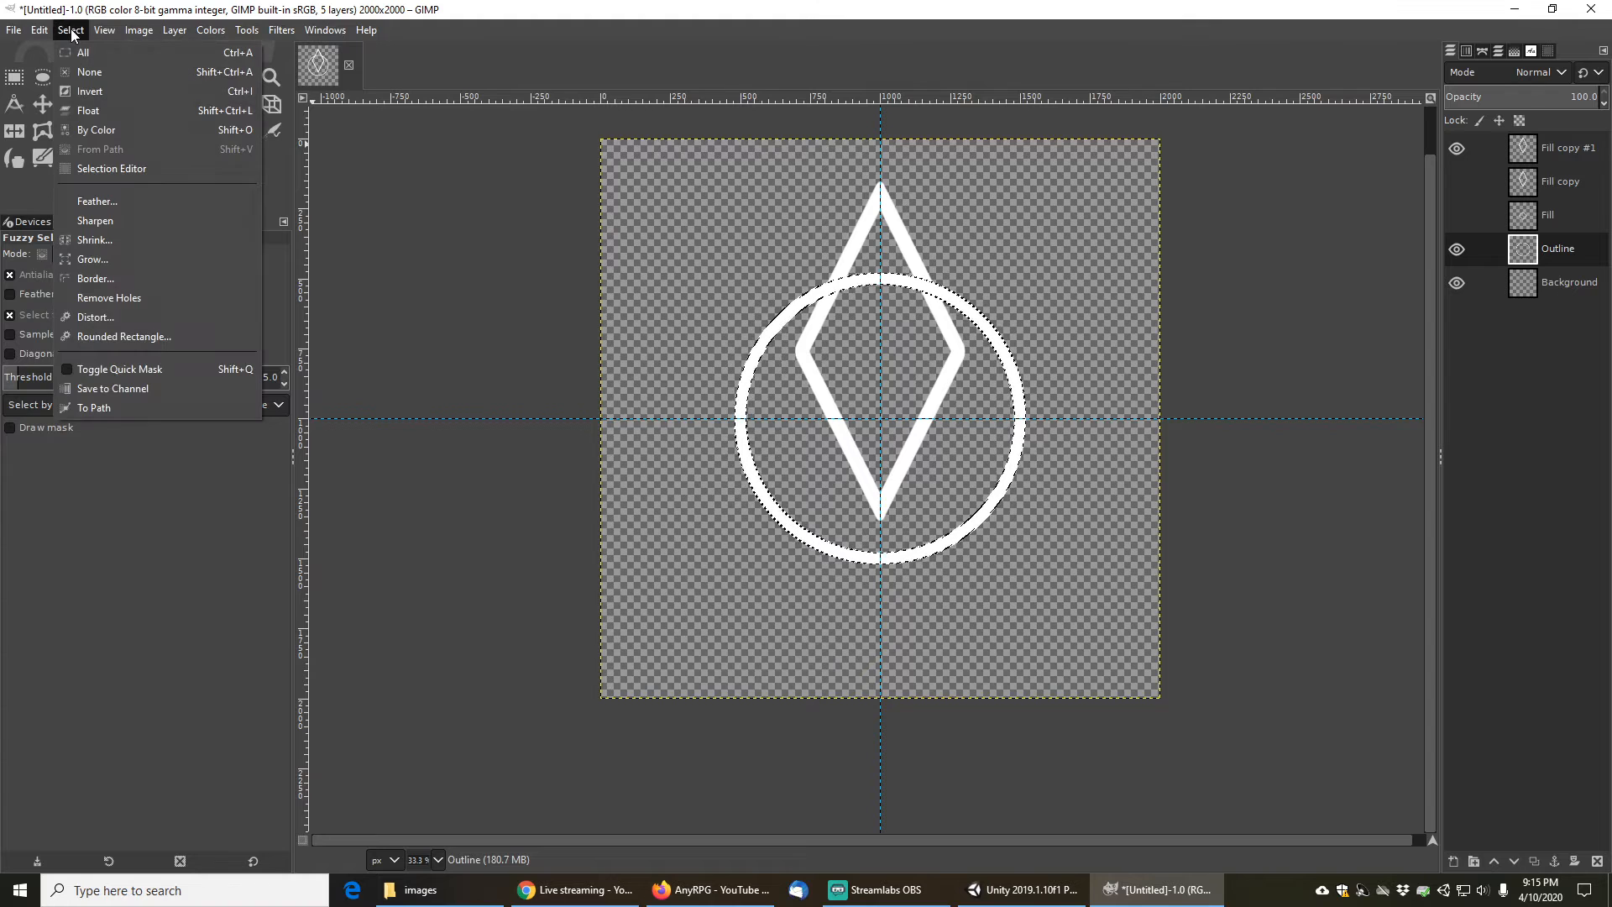
left_click(92, 93)
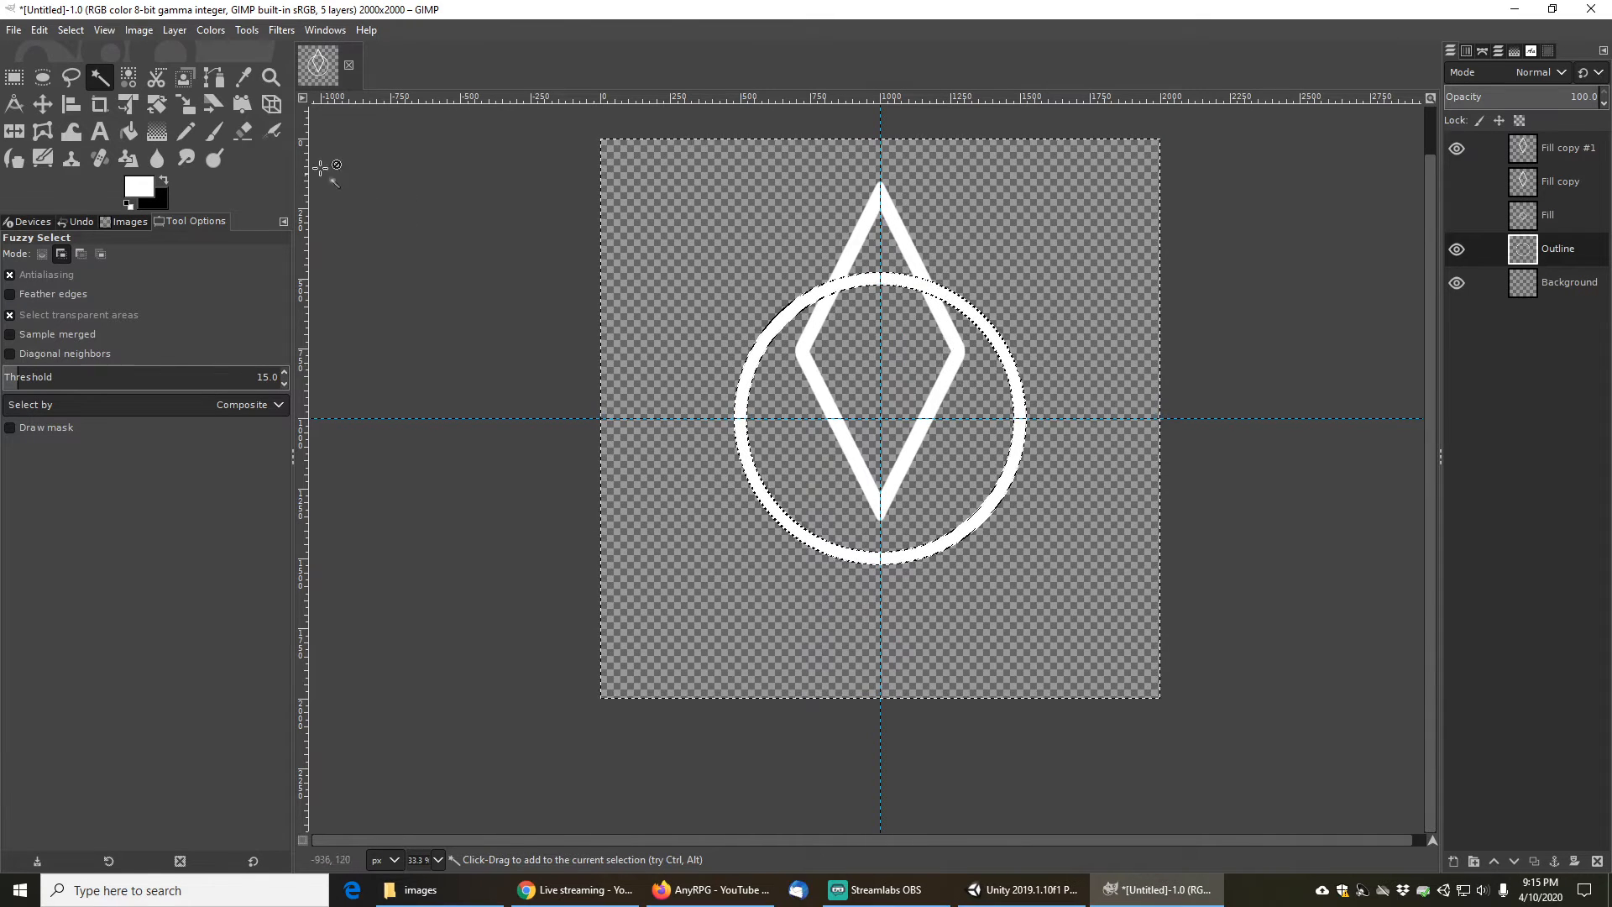
- Erase the diamond's segments inside the circle on the Fill copy #1 layer, then clear the selection
left_click(250, 132)
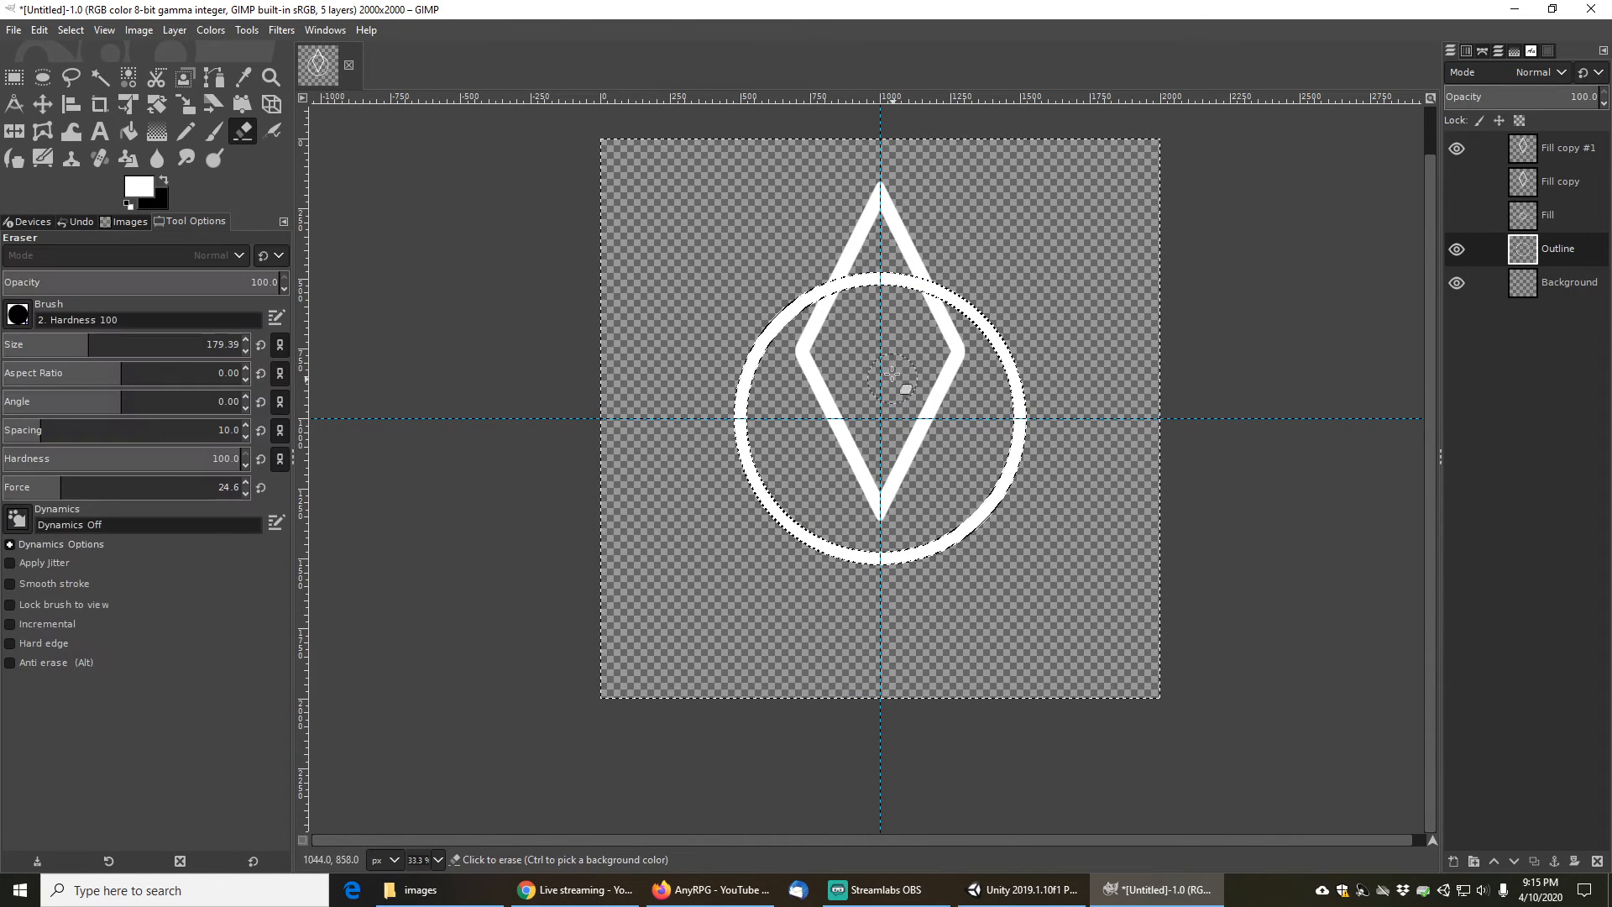
left_click(811, 360)
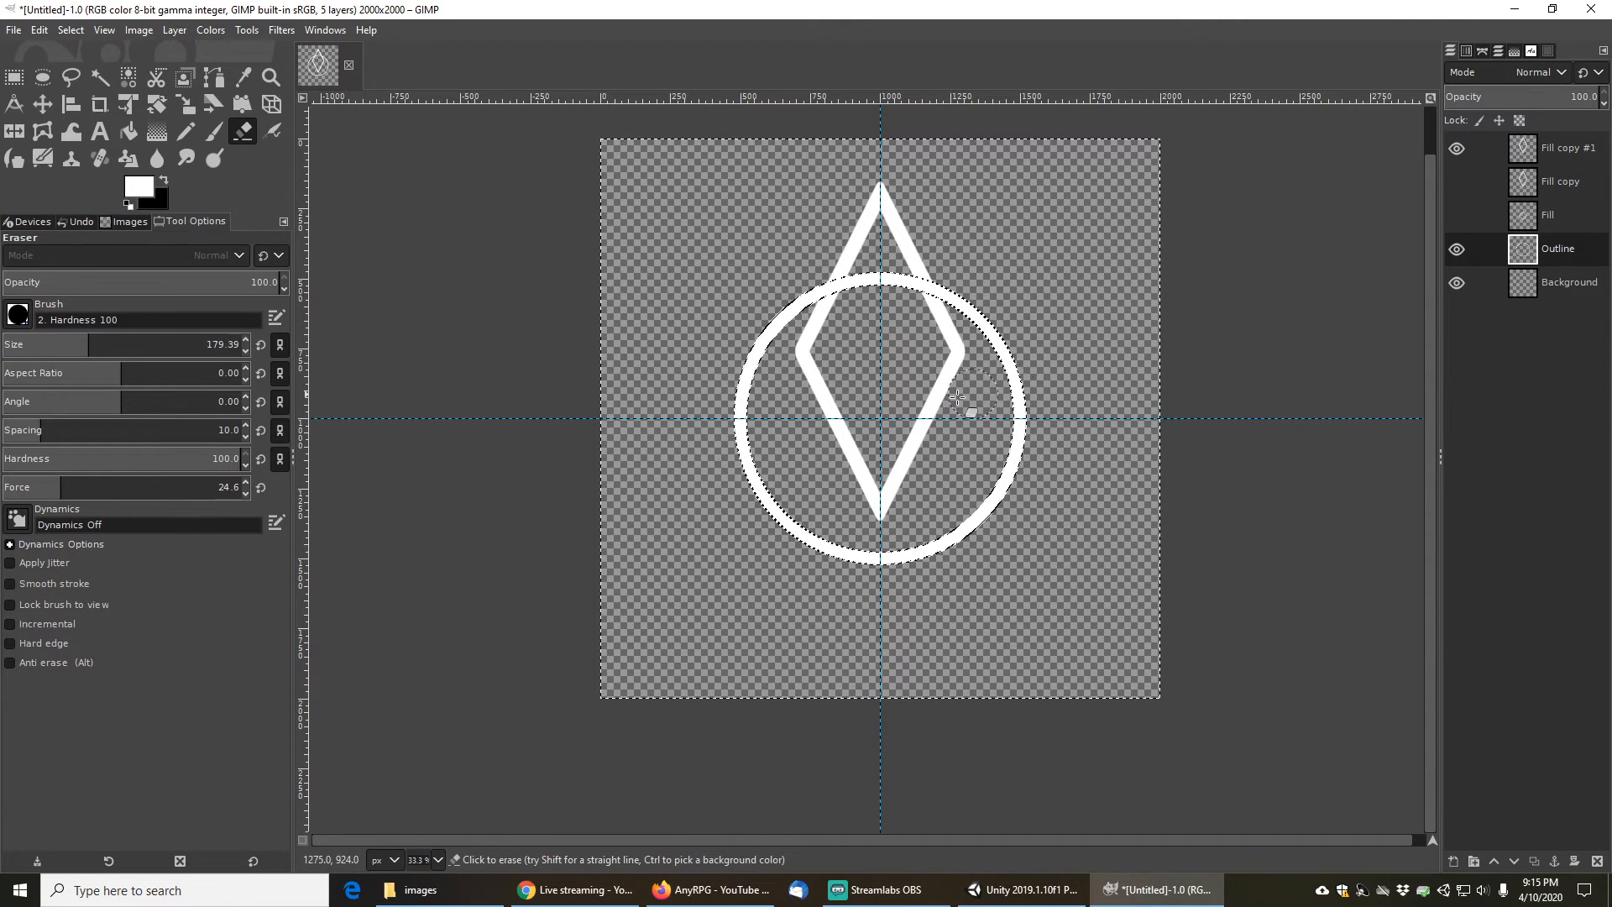
left_click(1560, 149)
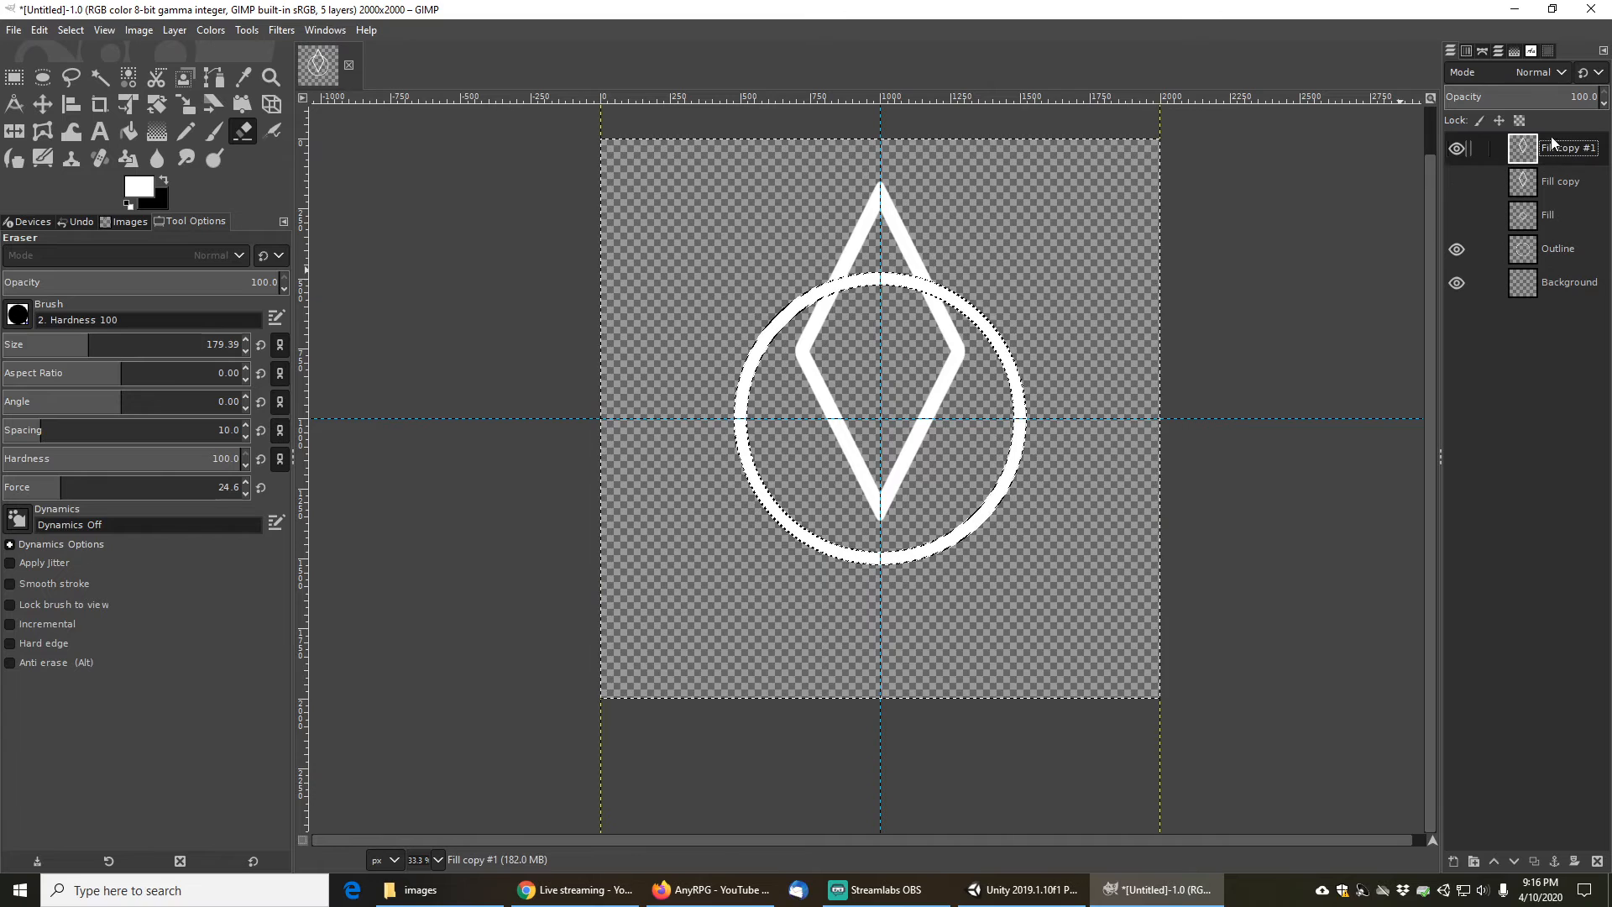
left_click_drag(802, 370, 838, 320)
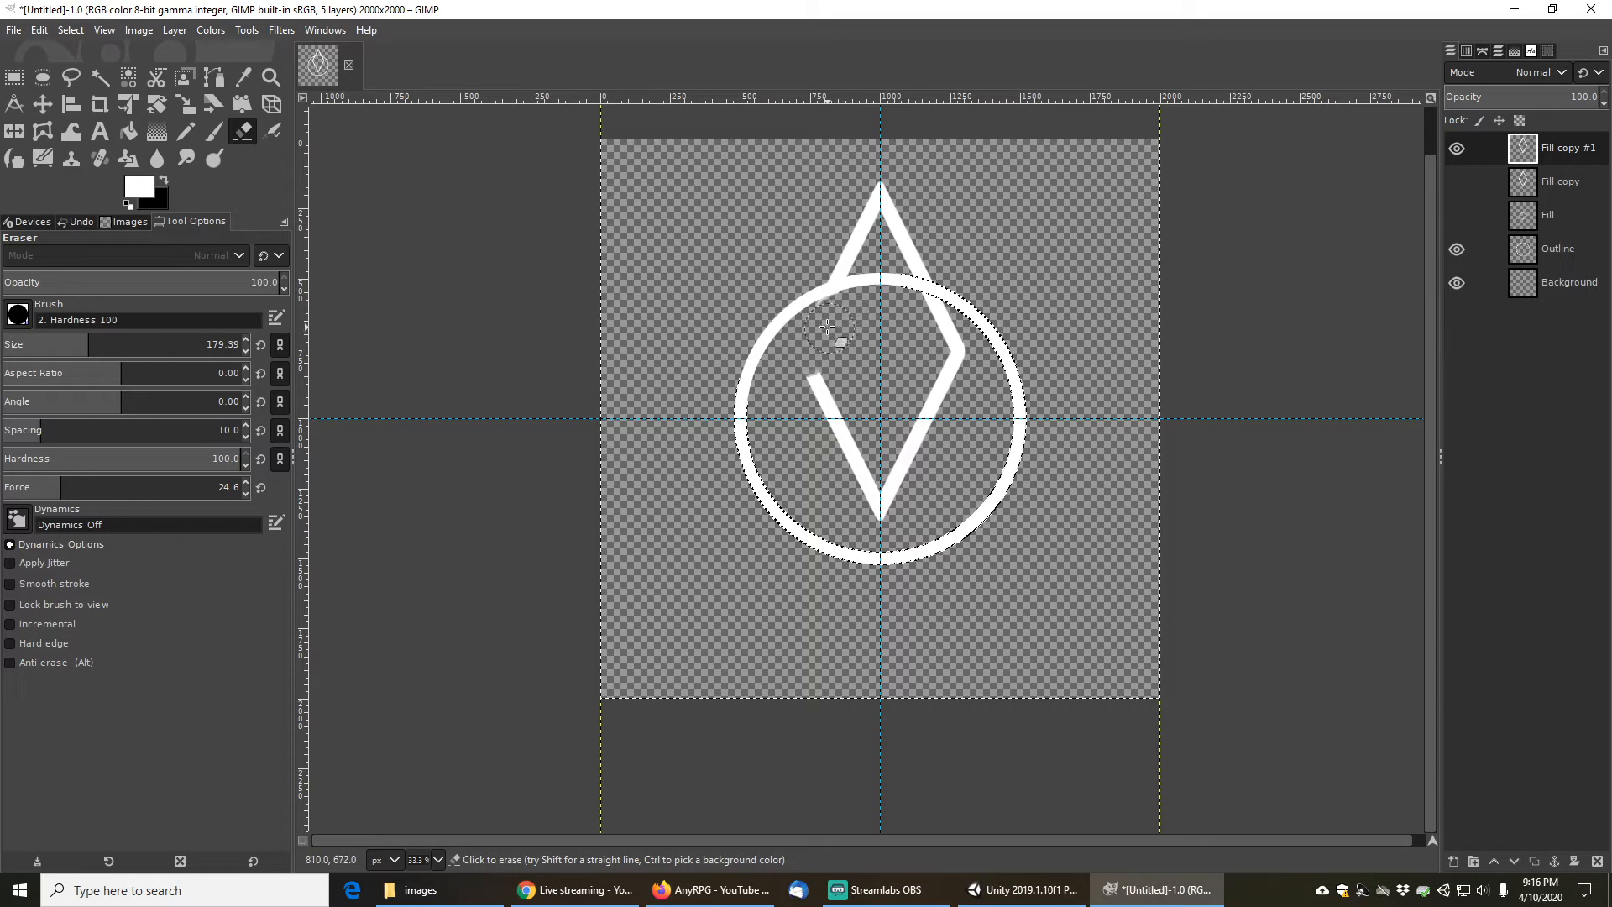
mouse_move(903, 319)
left_mouse_down()
mouse_move(933, 304)
mouse_move(964, 320)
mouse_move(886, 510)
mouse_move(840, 430)
mouse_move(836, 379)
mouse_move(864, 372)
left_mouse_up()
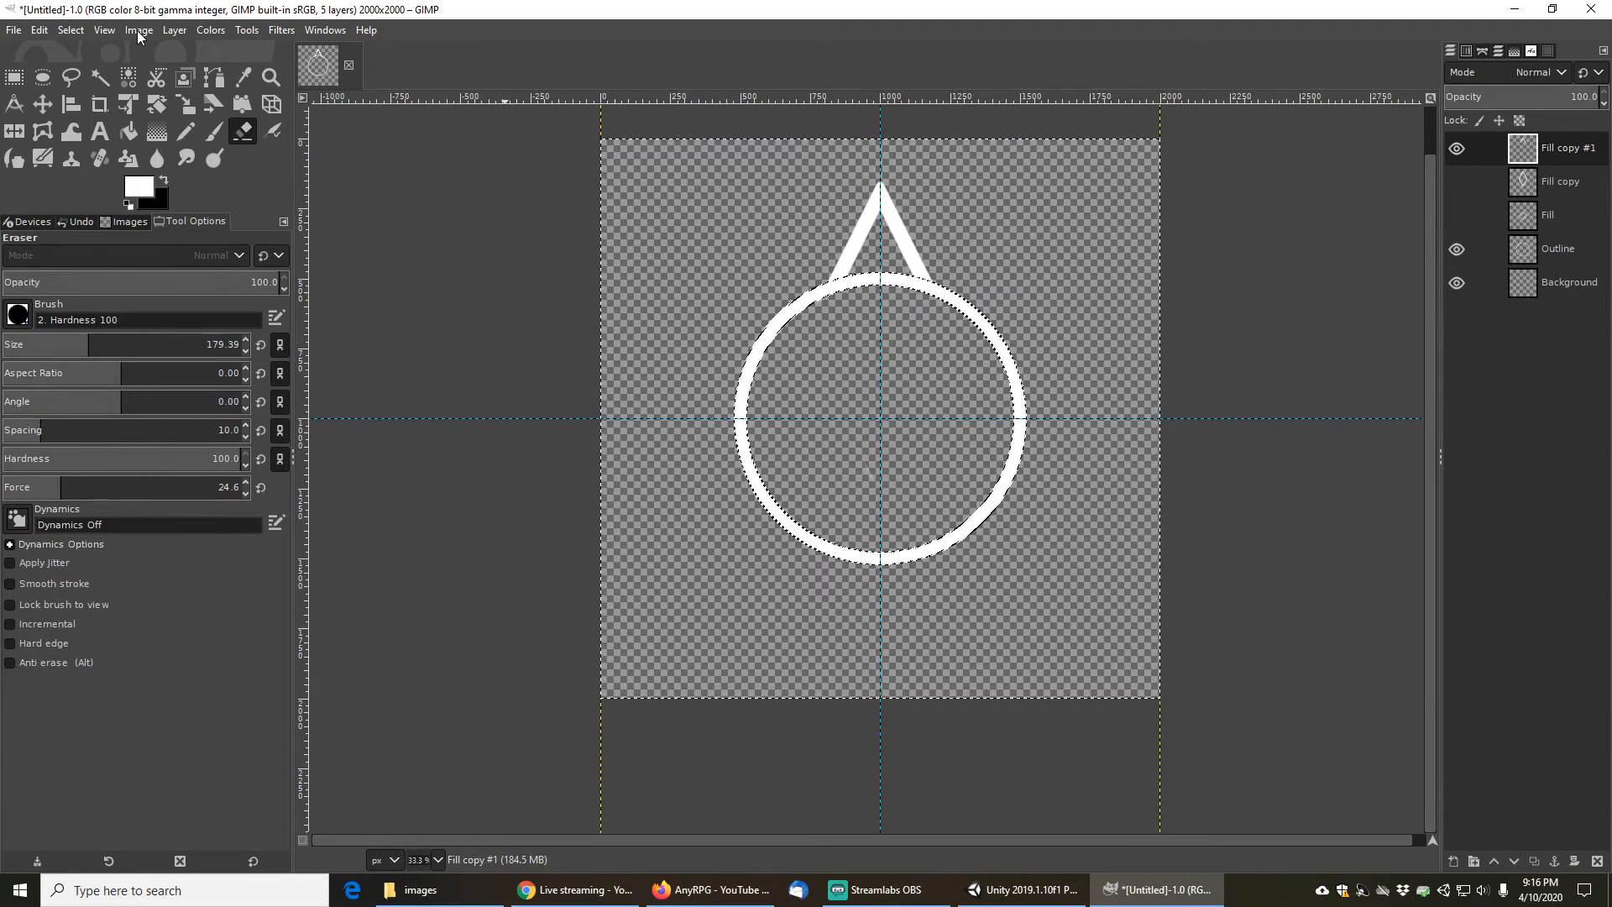
left_click(72, 31)
left_click(88, 72)
- Create a new layer from visible and hide the Fill copy #1 layer
left_click(174, 31)
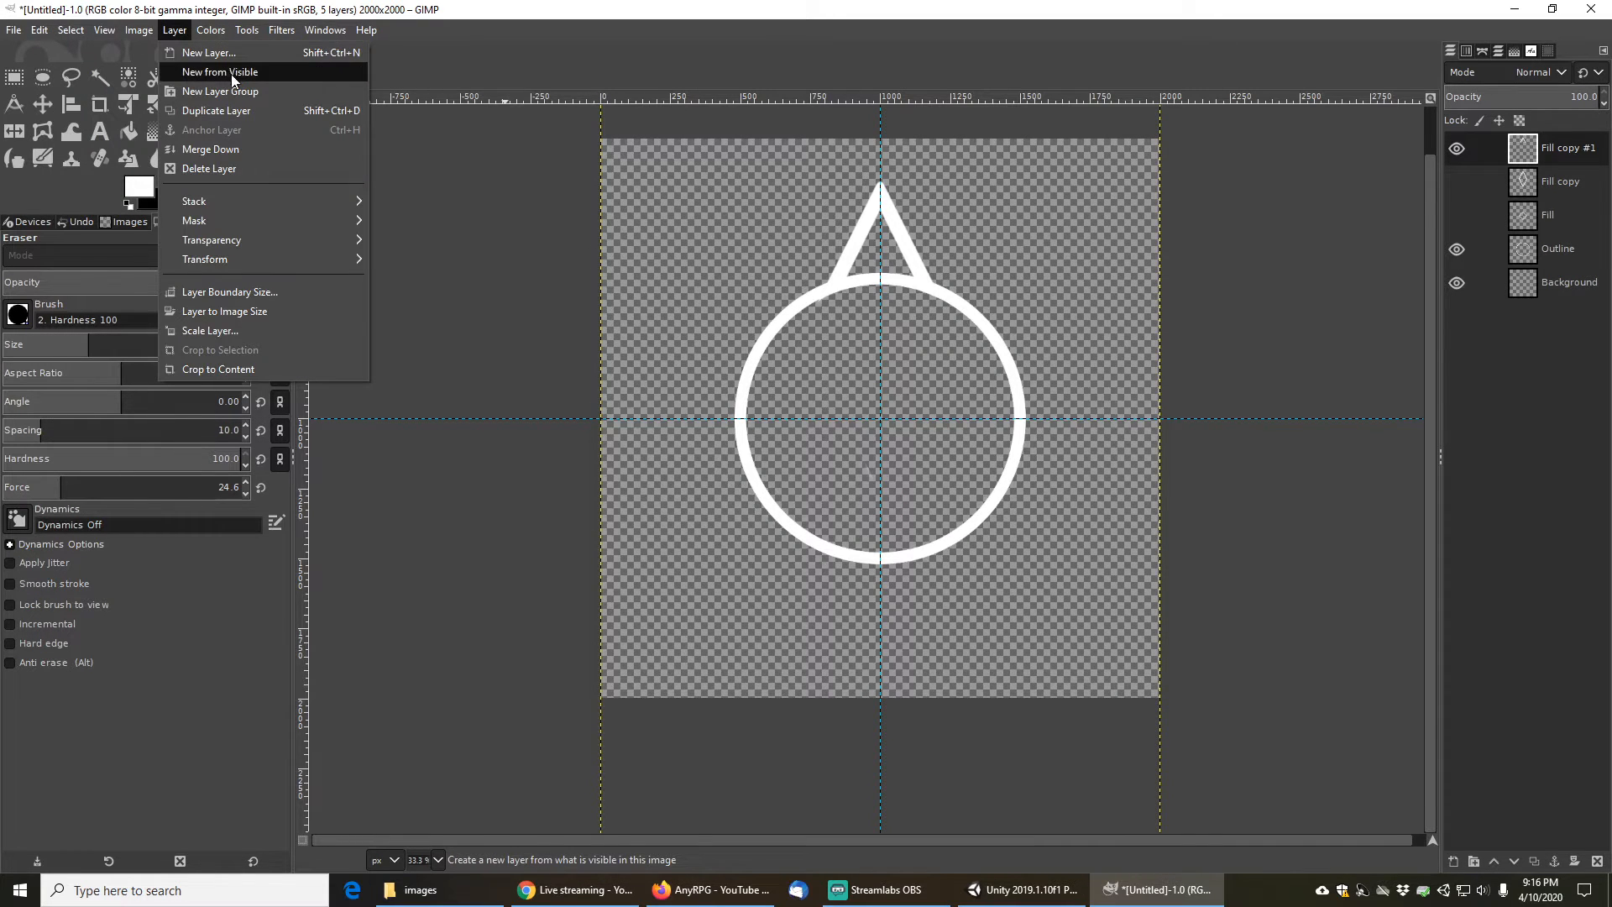
left_click(231, 72)
left_click(1458, 182)
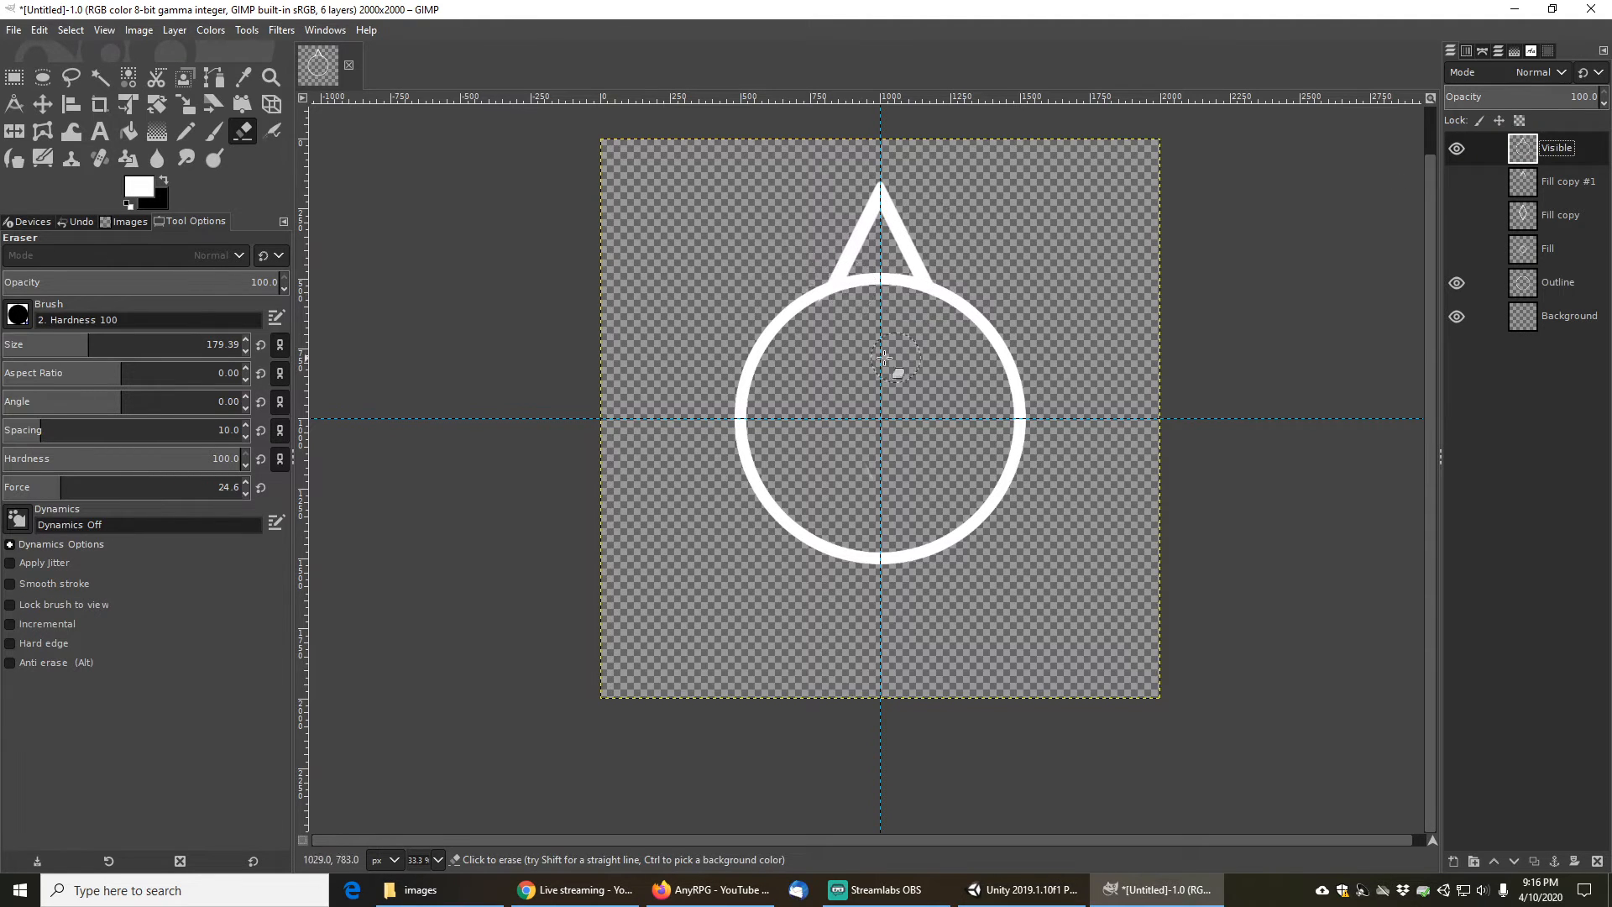
- Try fuzzy-selecting the pin shape and its surroundings on the Visible layer and inverting the selection
left_click(102, 79)
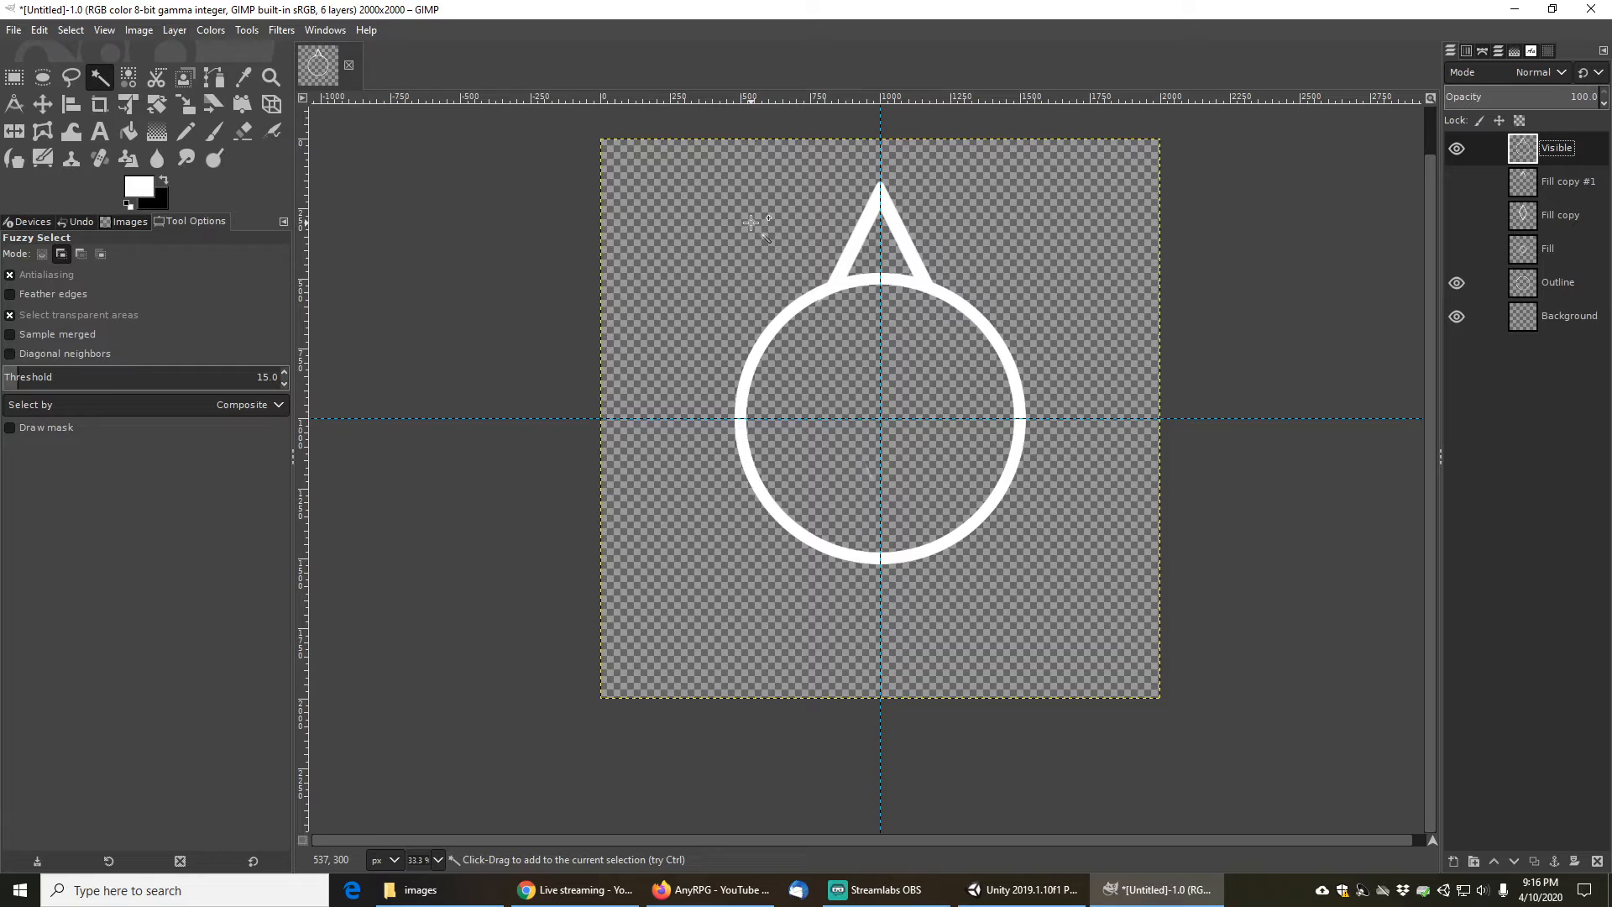
left_click(814, 294)
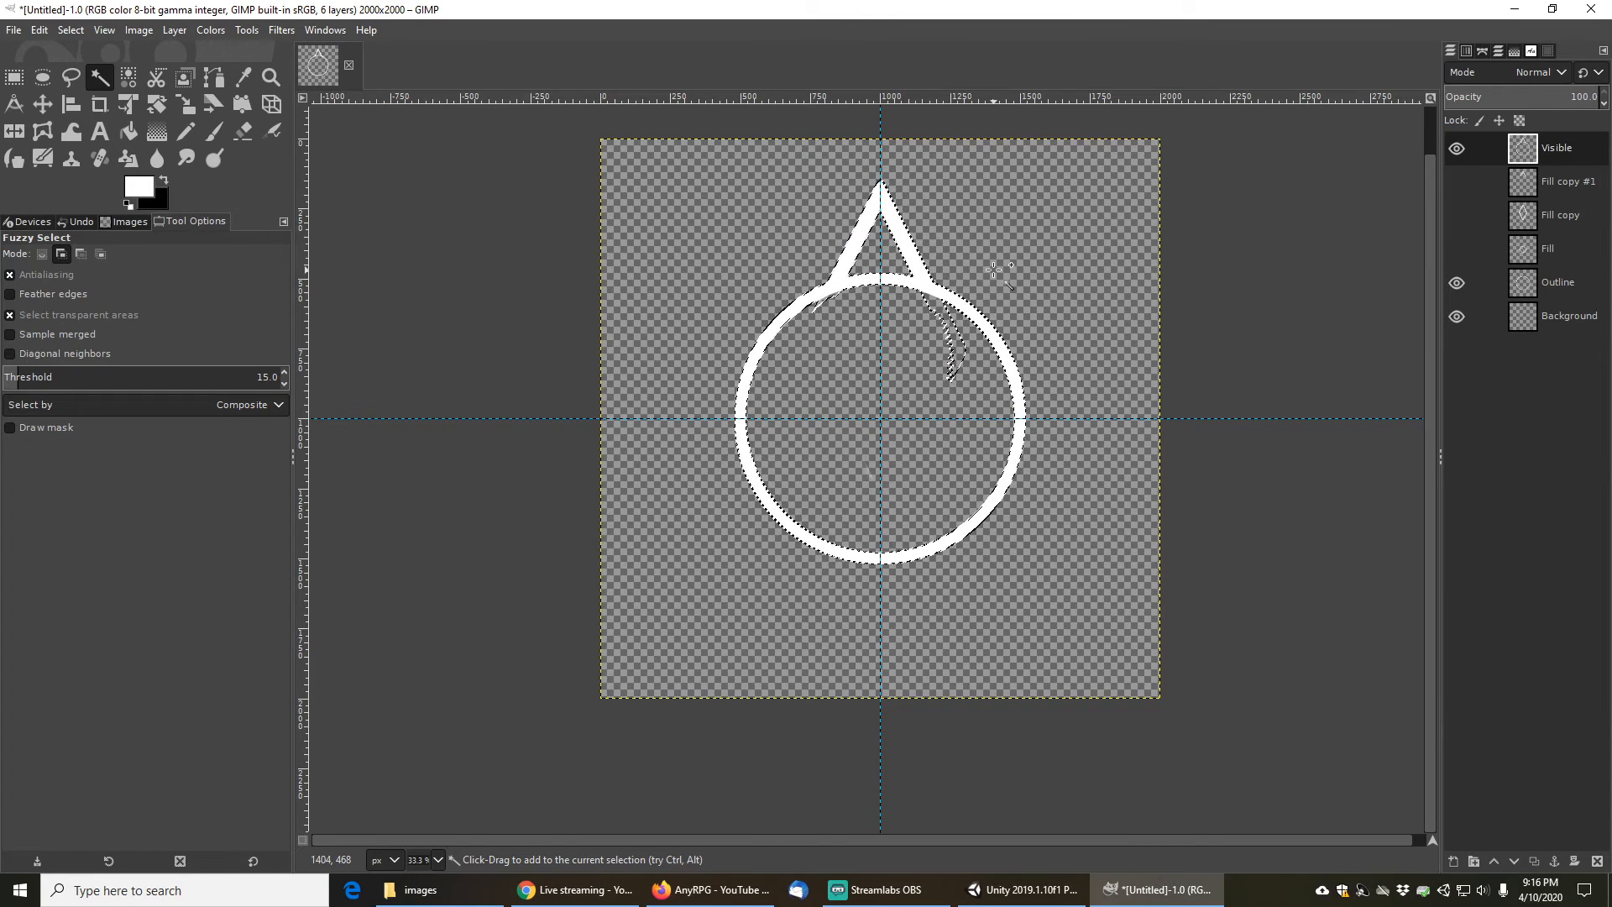
key("ctrl+shift+a")
left_click(729, 233)
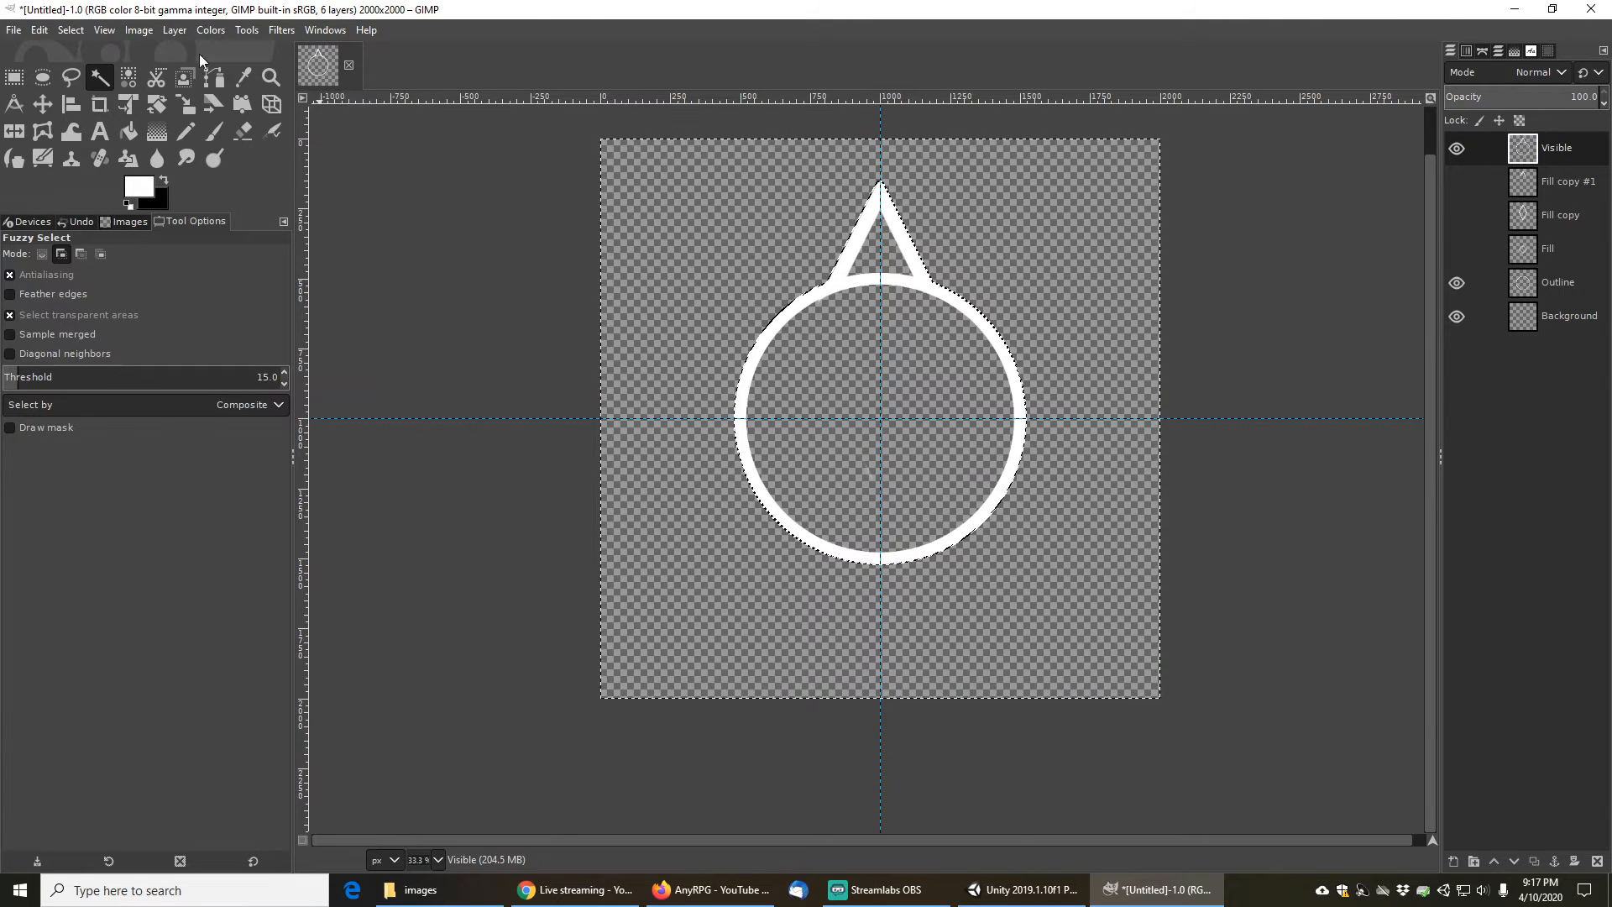
left_click(73, 27)
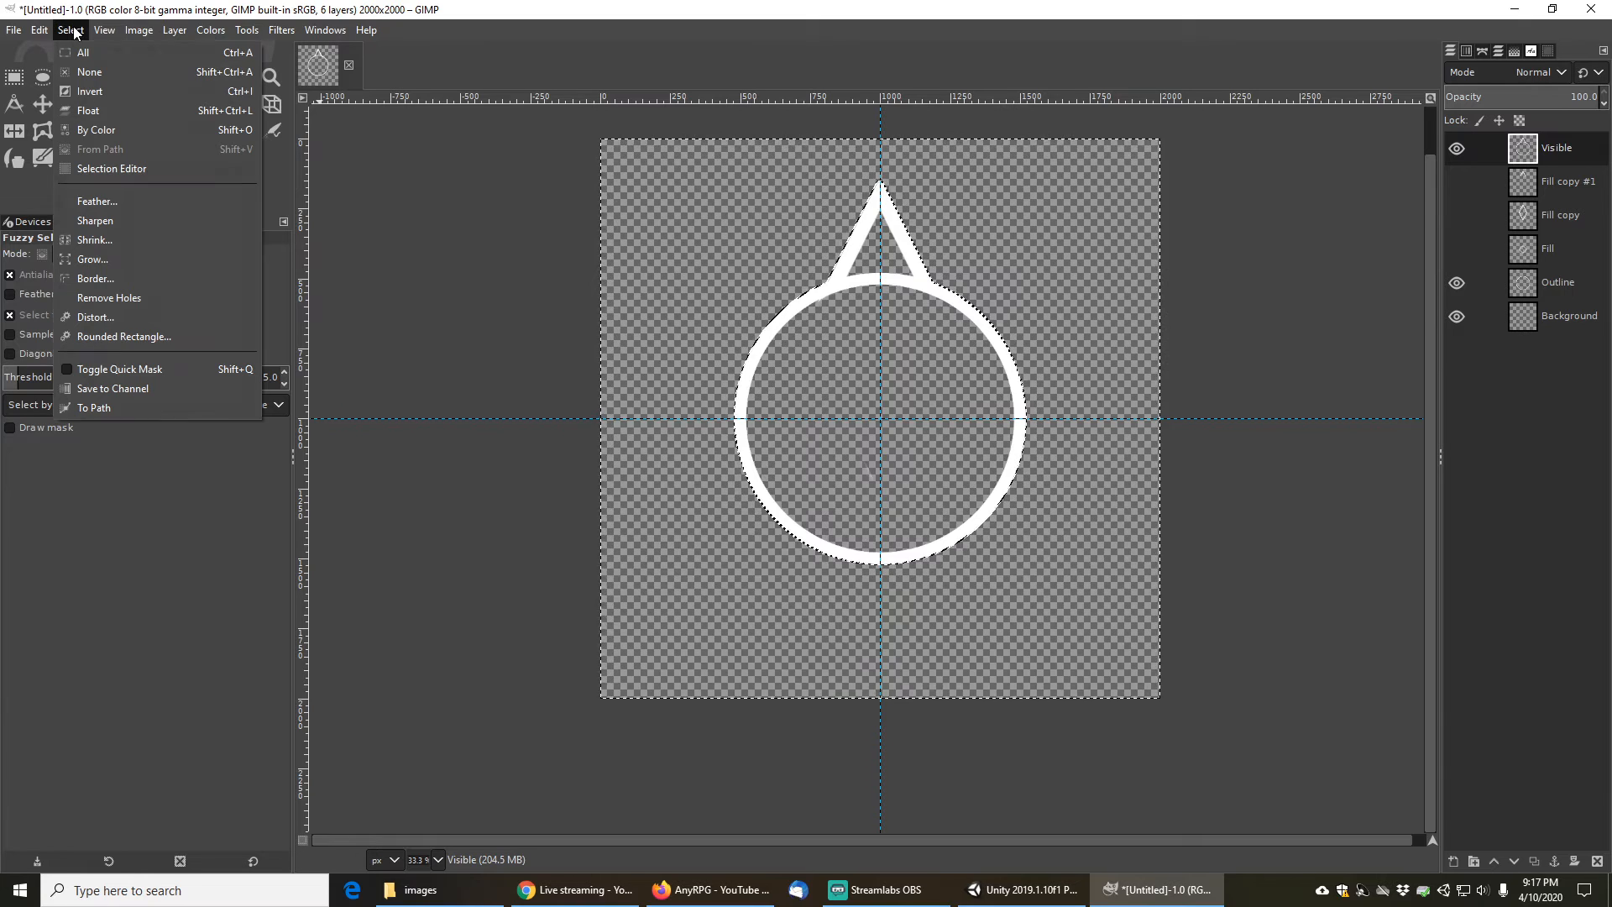
left_click(99, 89)
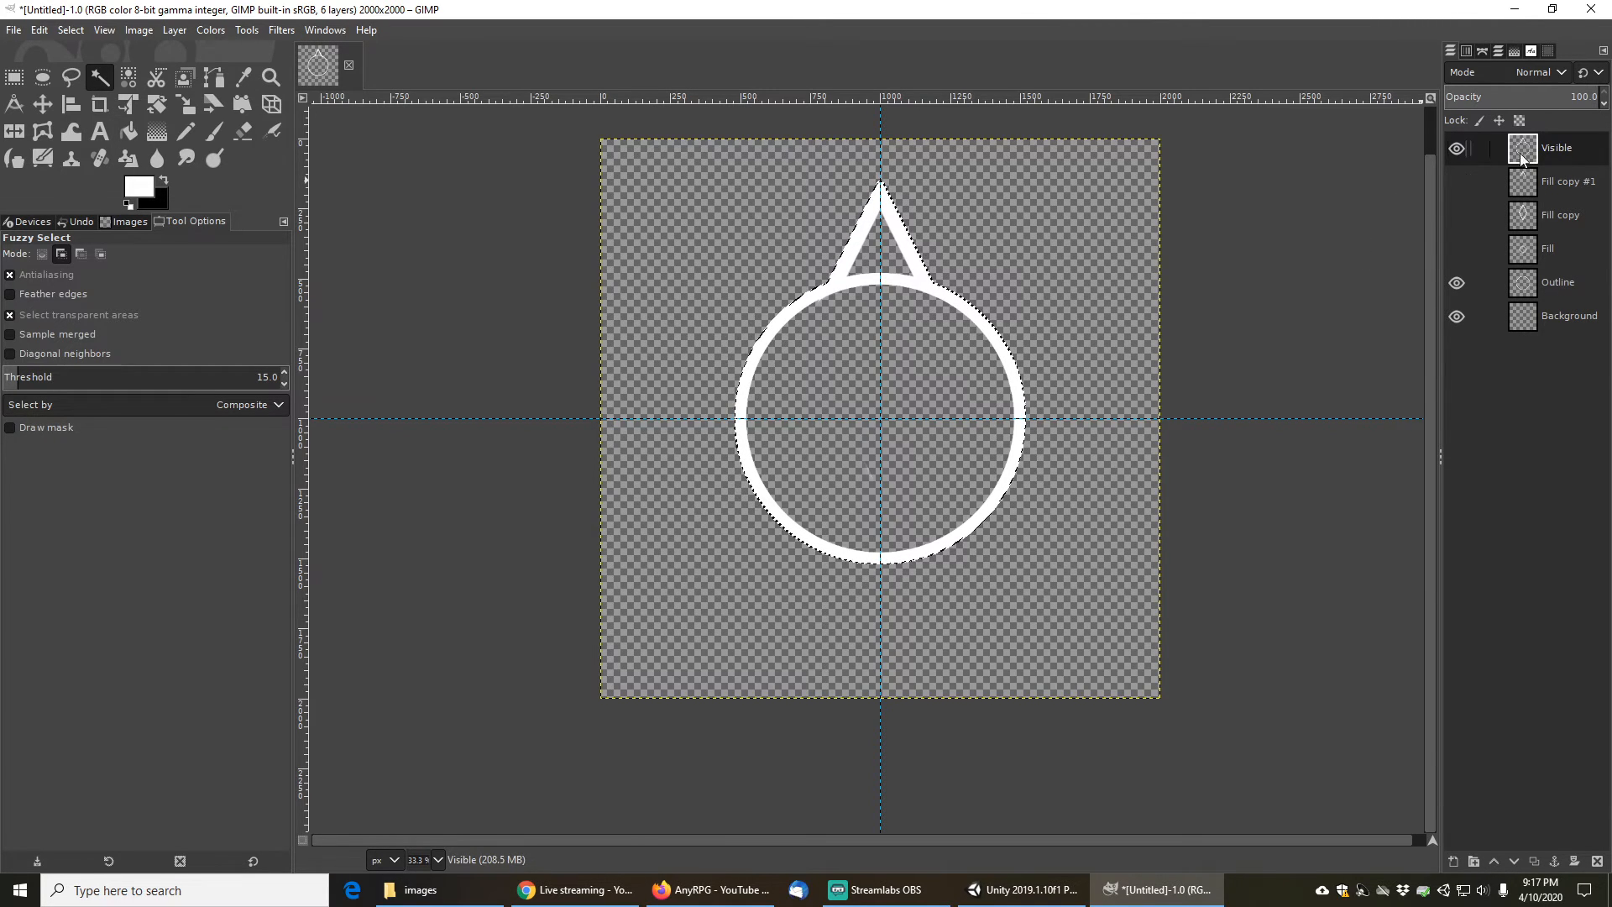
left_click(950, 367)
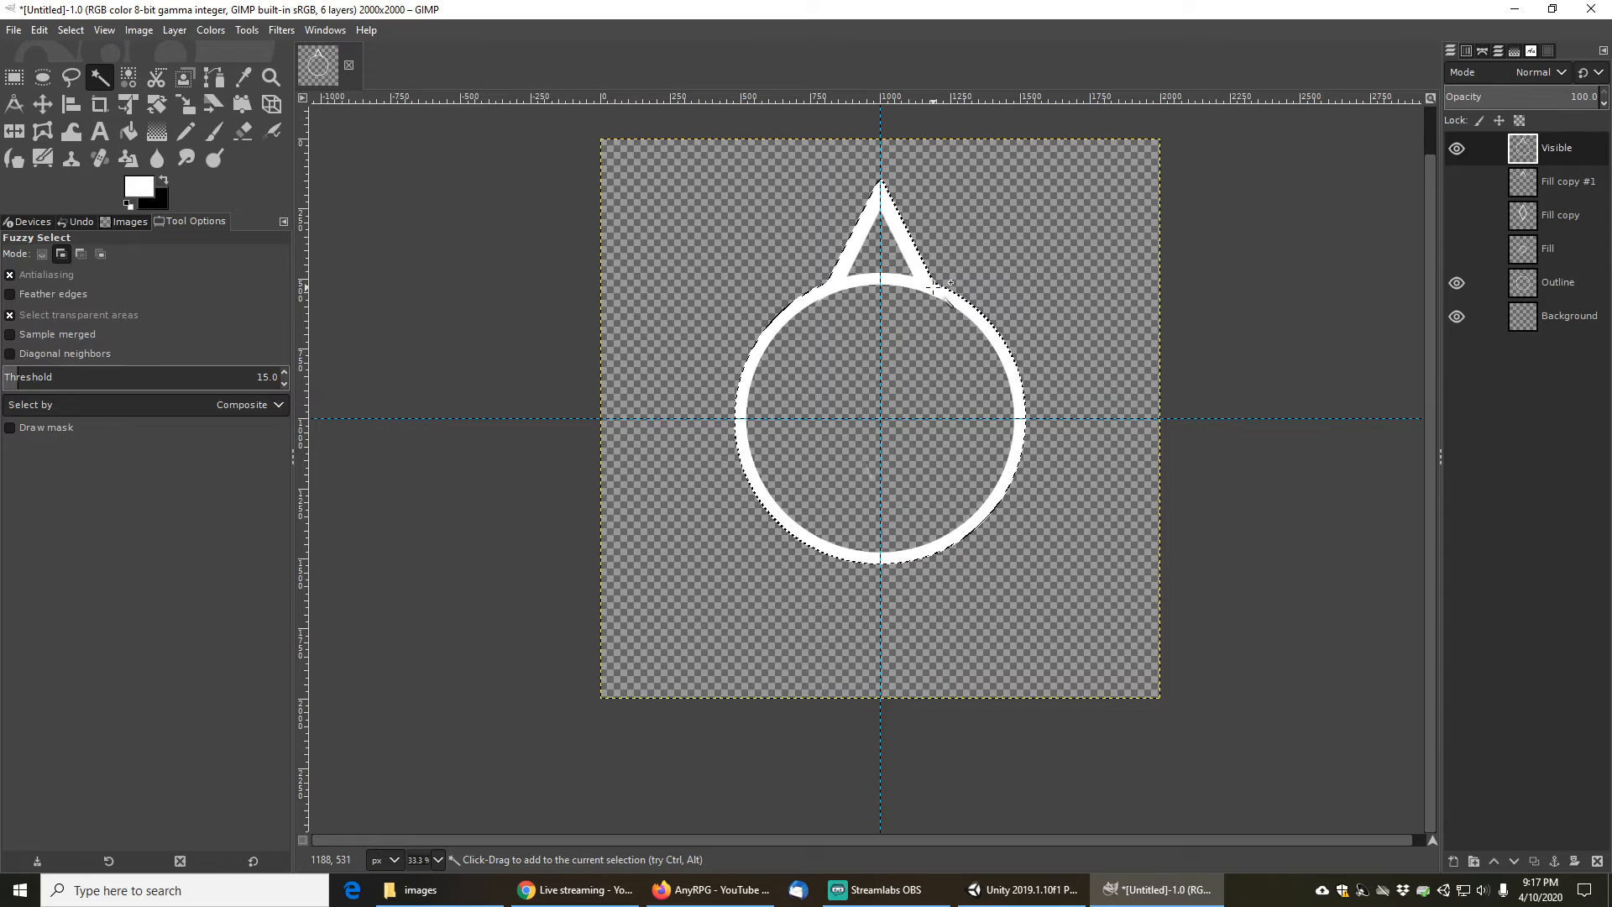
left_click(971, 250)
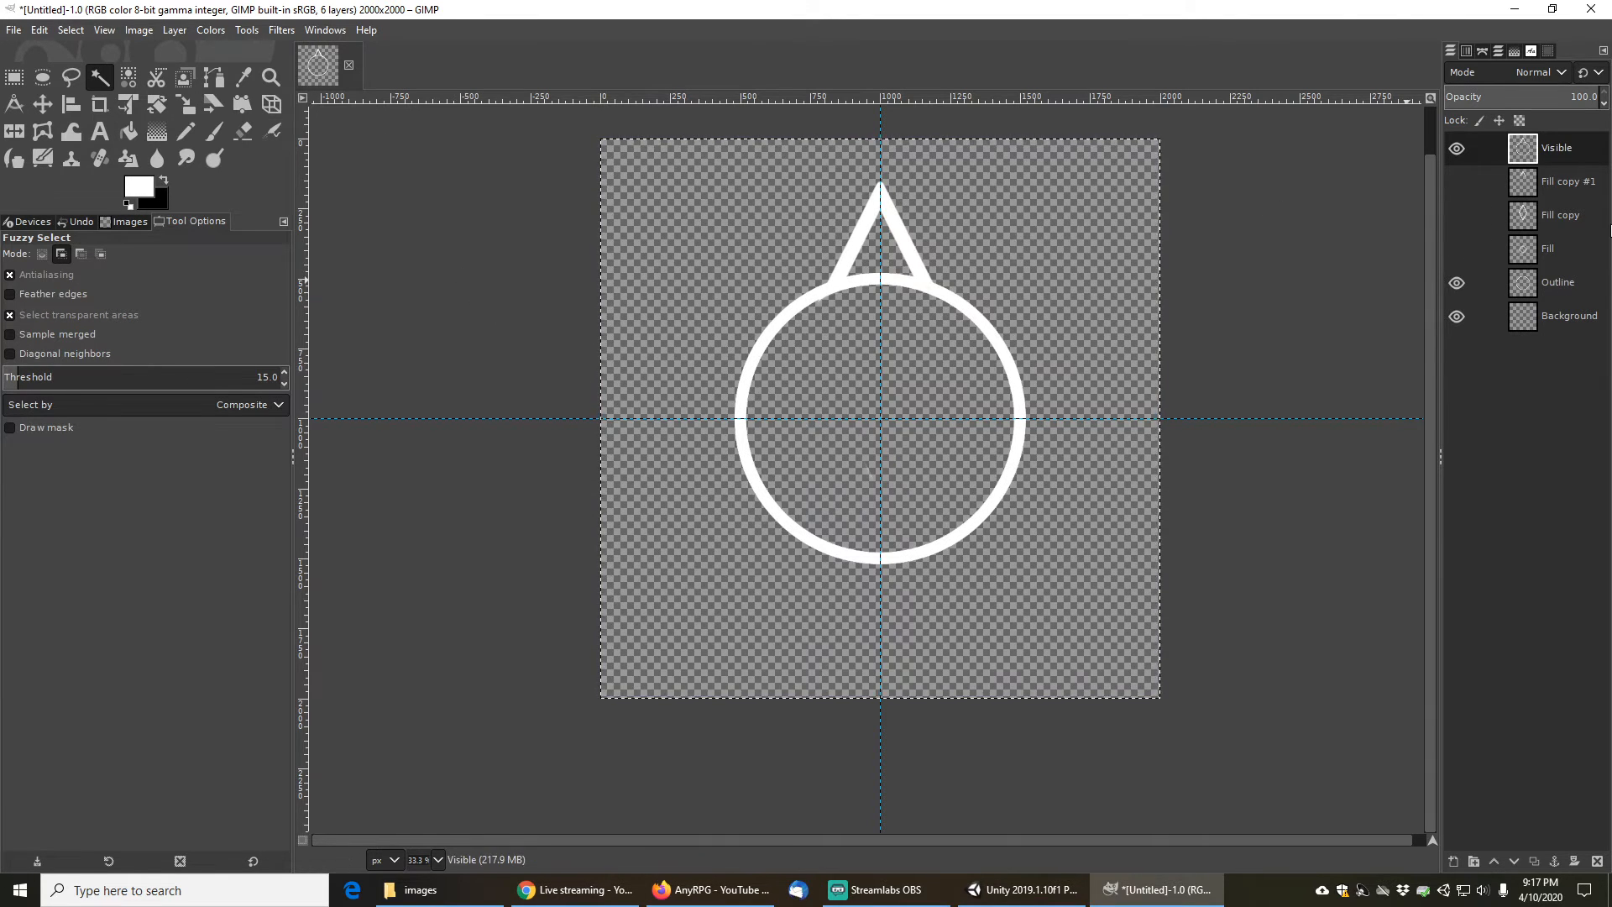
left_click(1554, 186)
left_click(1564, 151)
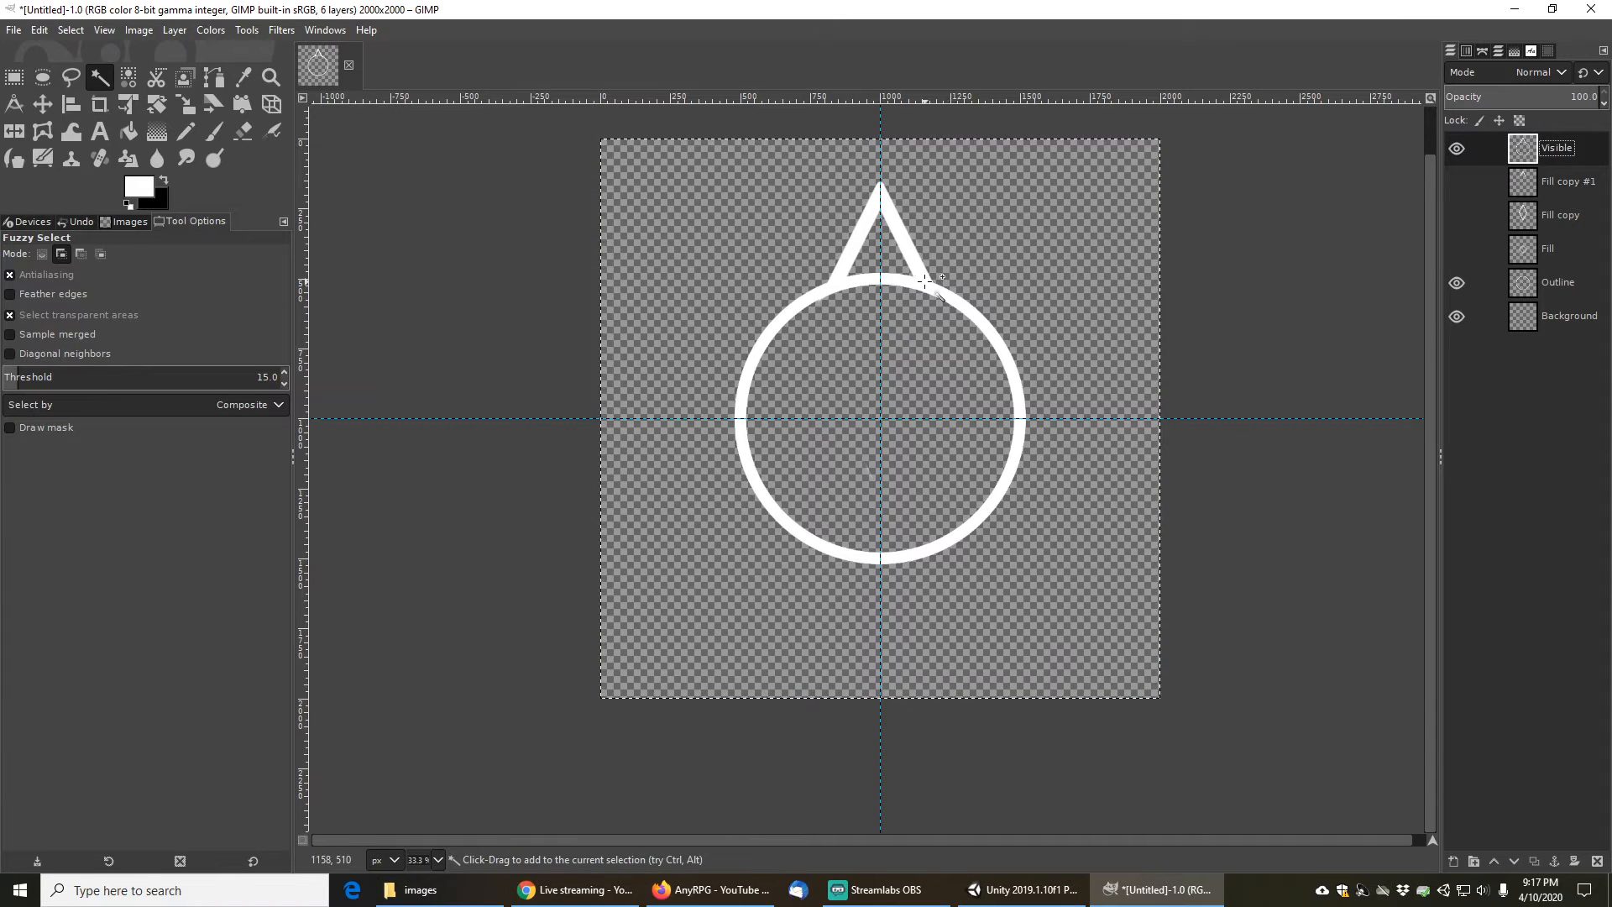
left_click_drag(920, 283, 904, 237)
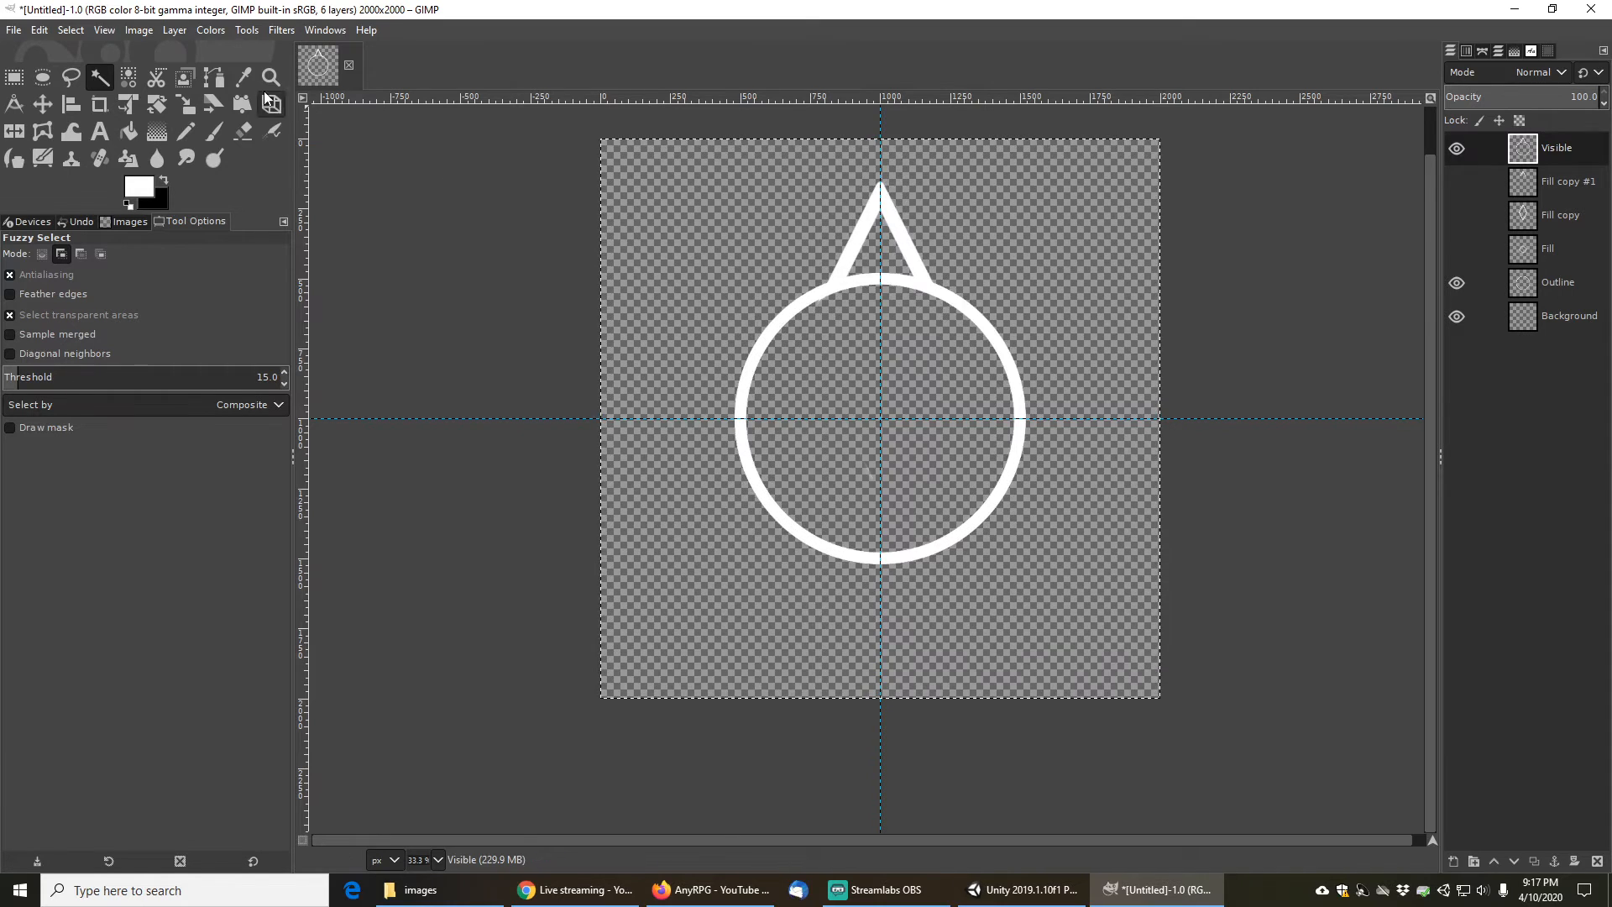
left_click(13, 78)
left_click(99, 78)
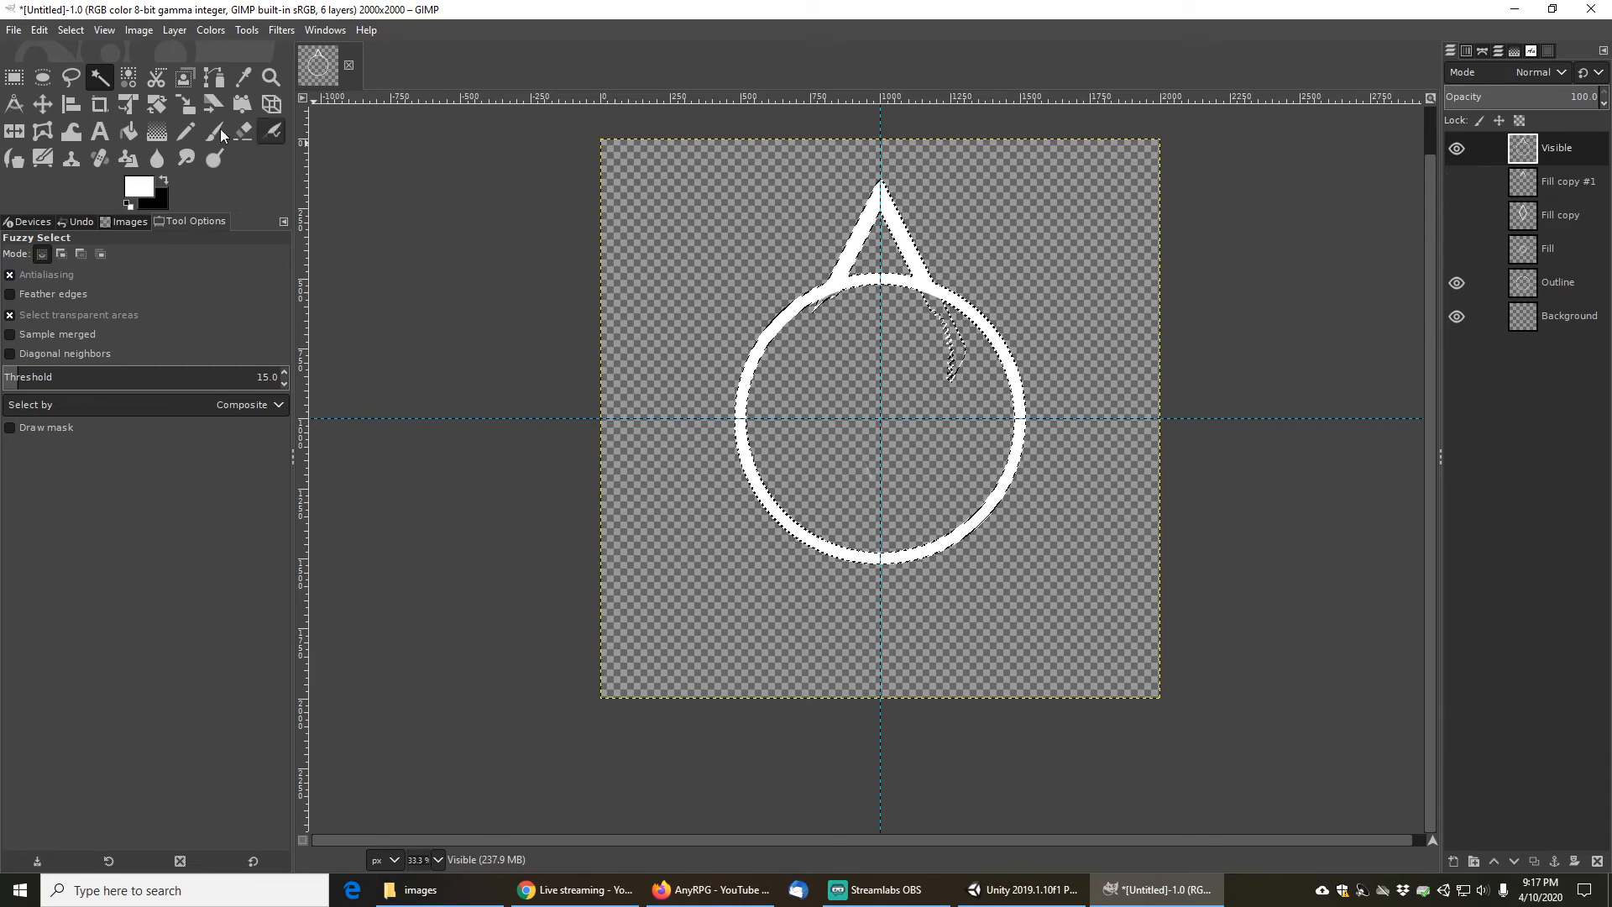
key("ctrl")
left_click(820, 347, "ctrl")
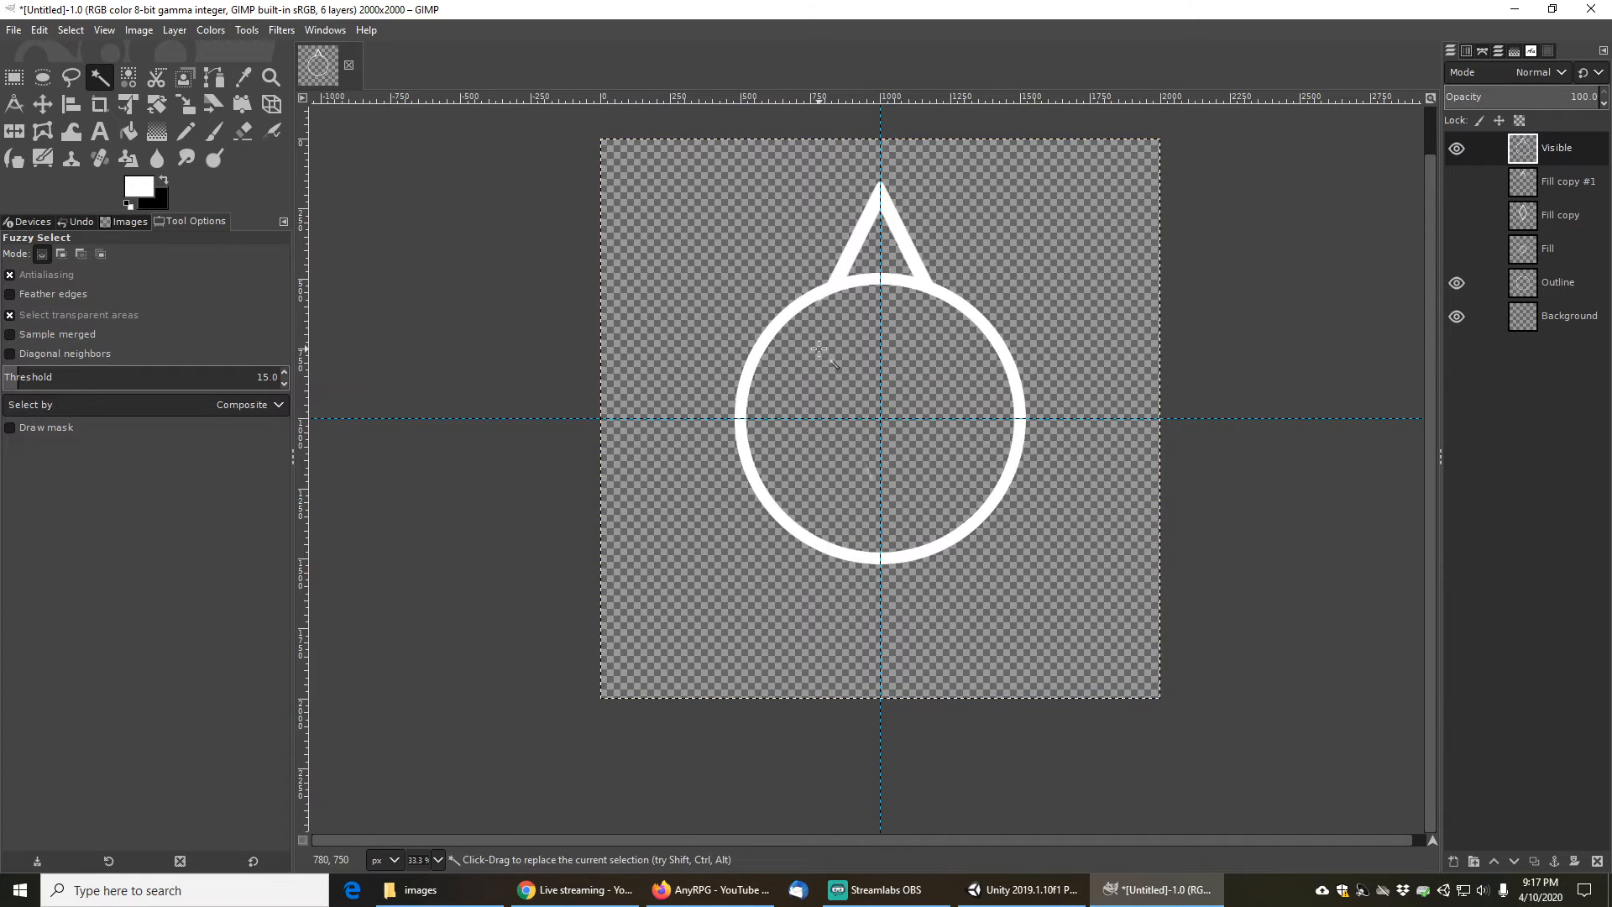
- Erase a small spot near the top of the ring, then undo the stroke
left_click(242, 133)
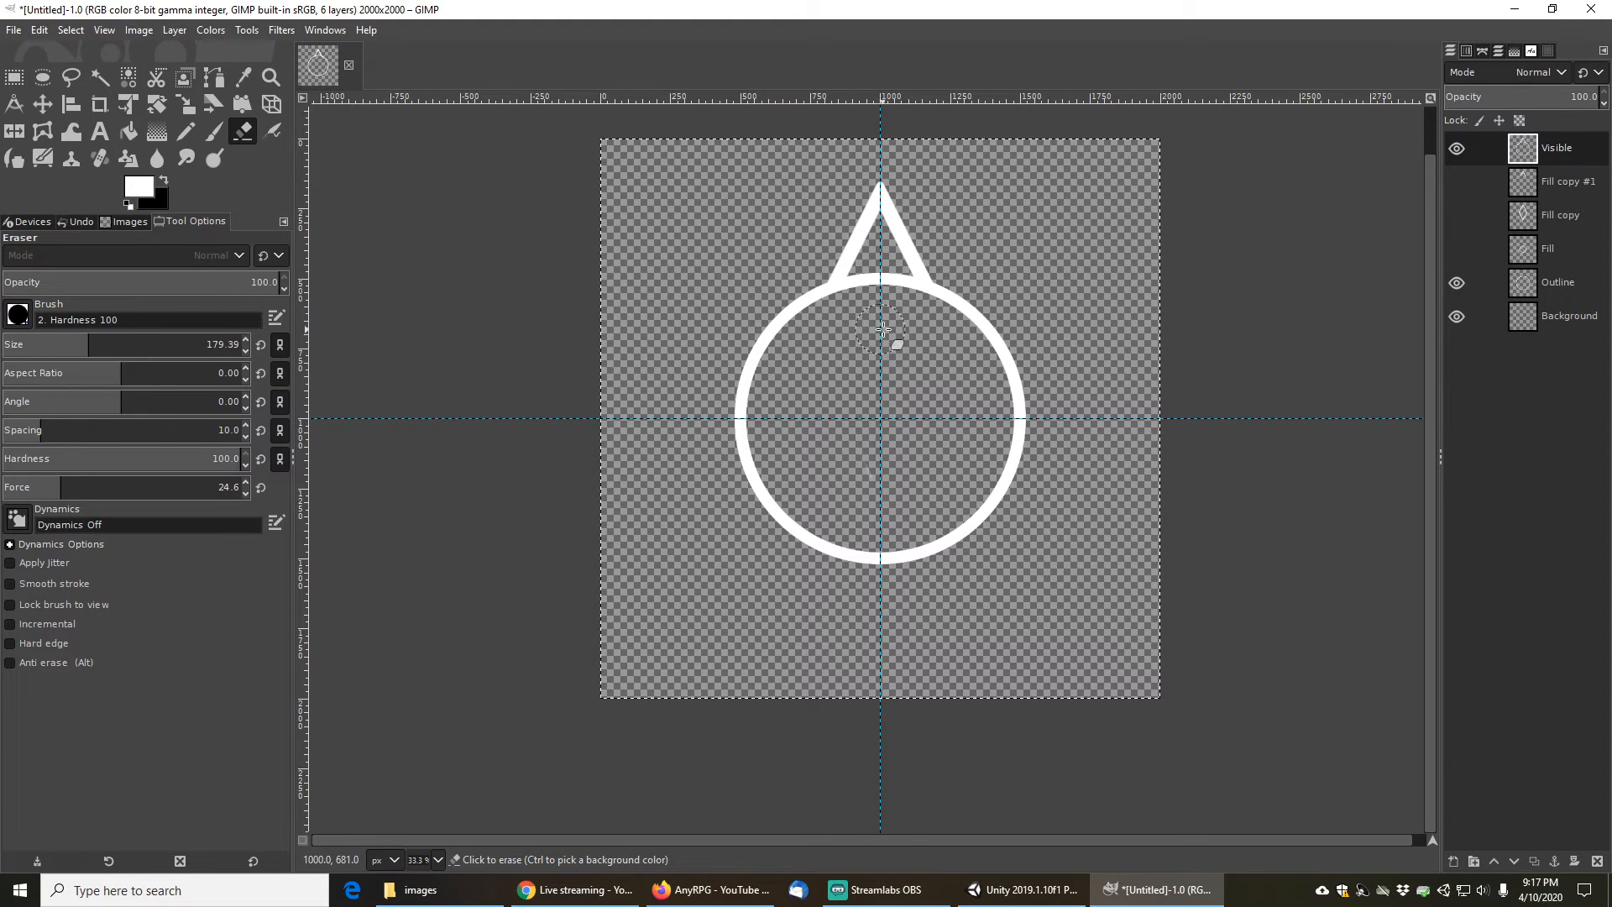
left_click_drag(927, 299, 928, 283)
key("ctrl+z")
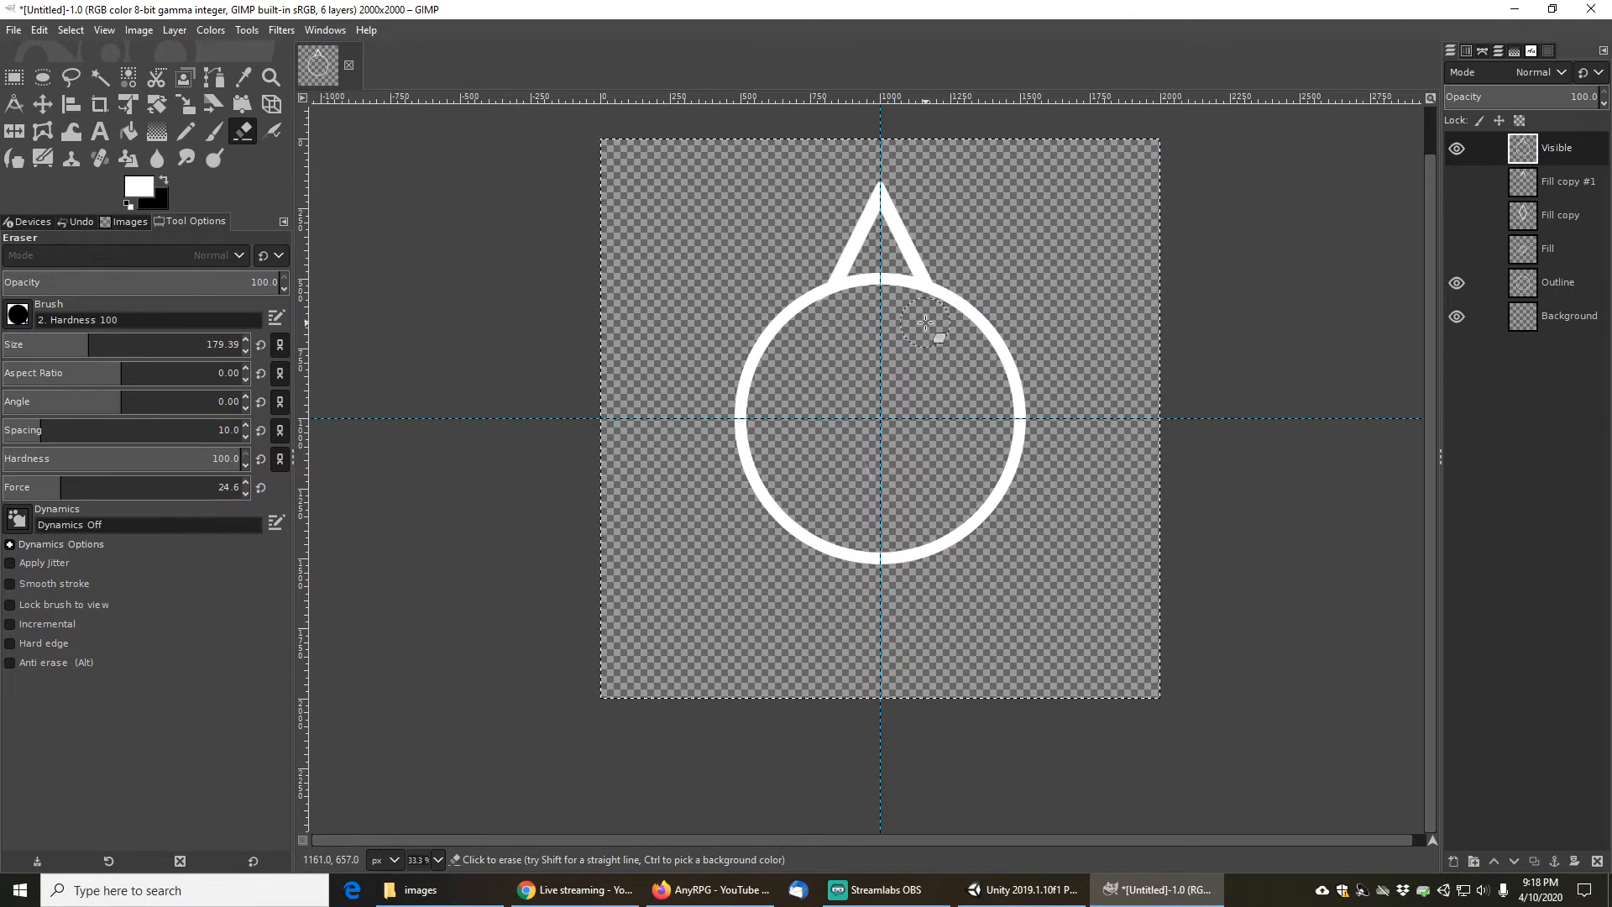
- Hide the Outline and Background layers so only the Visible layer remains shown
left_click(1458, 286)
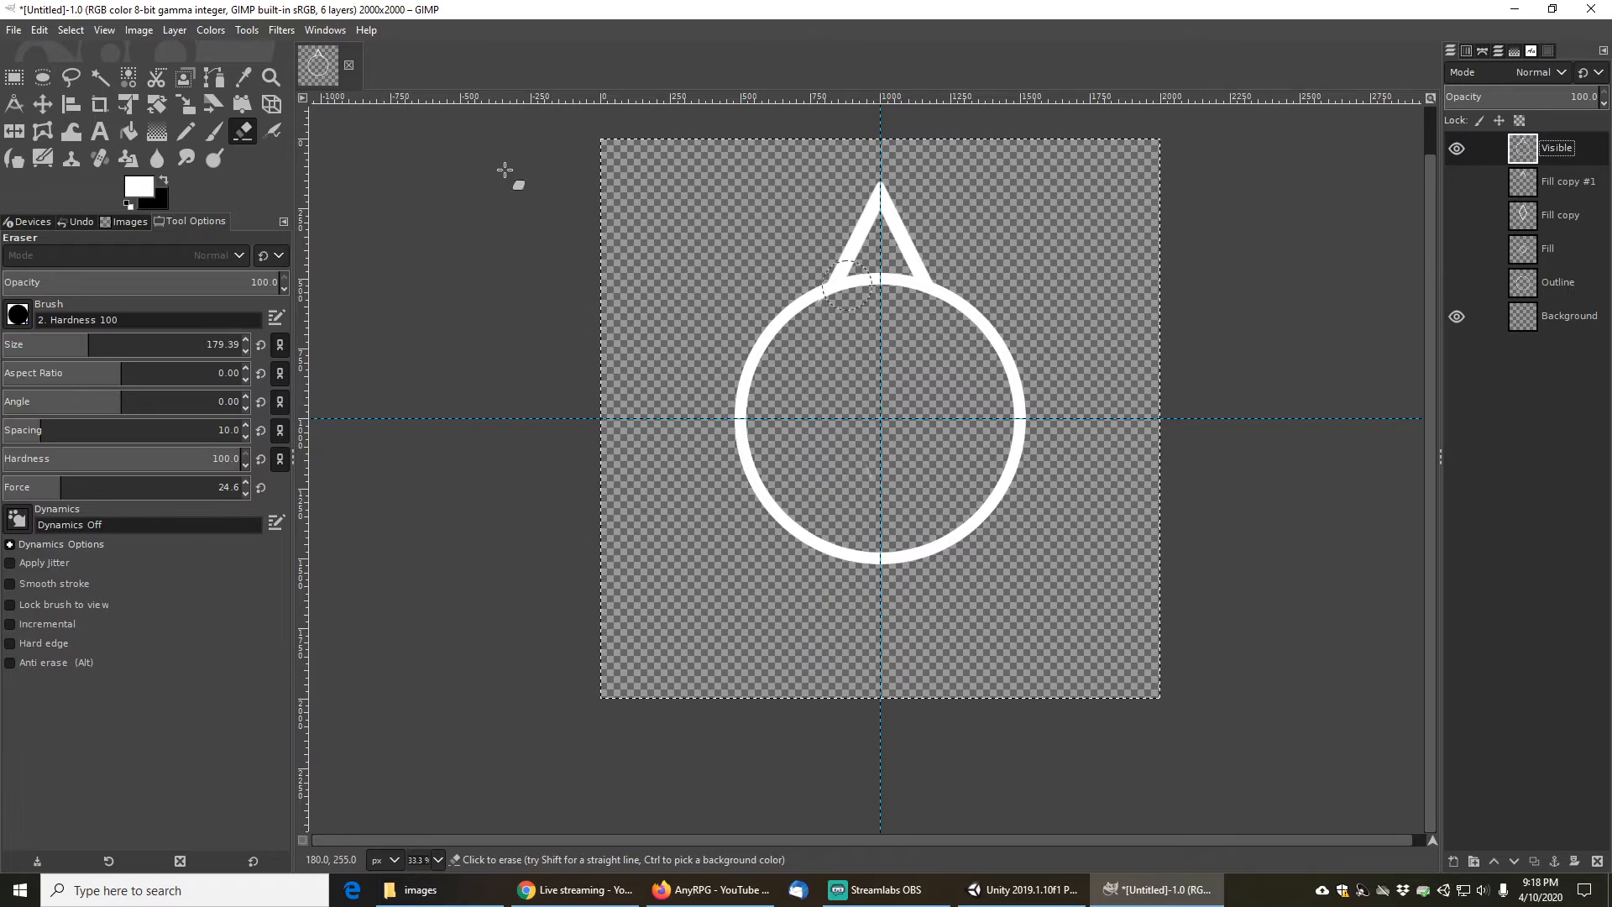
left_click(99, 78)
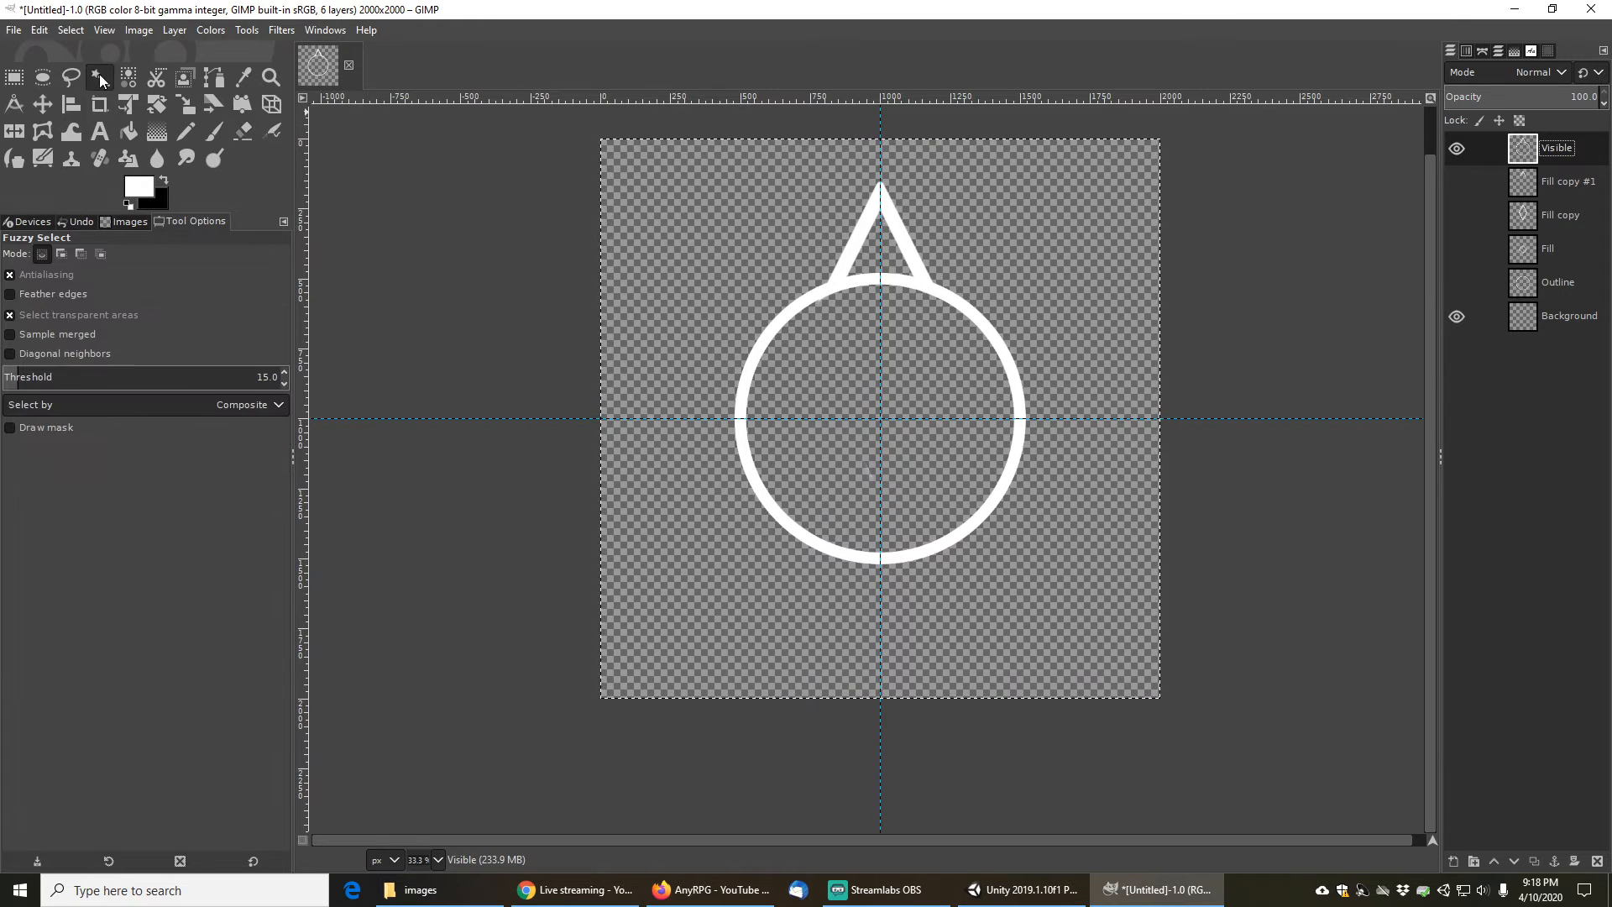
left_click(922, 278)
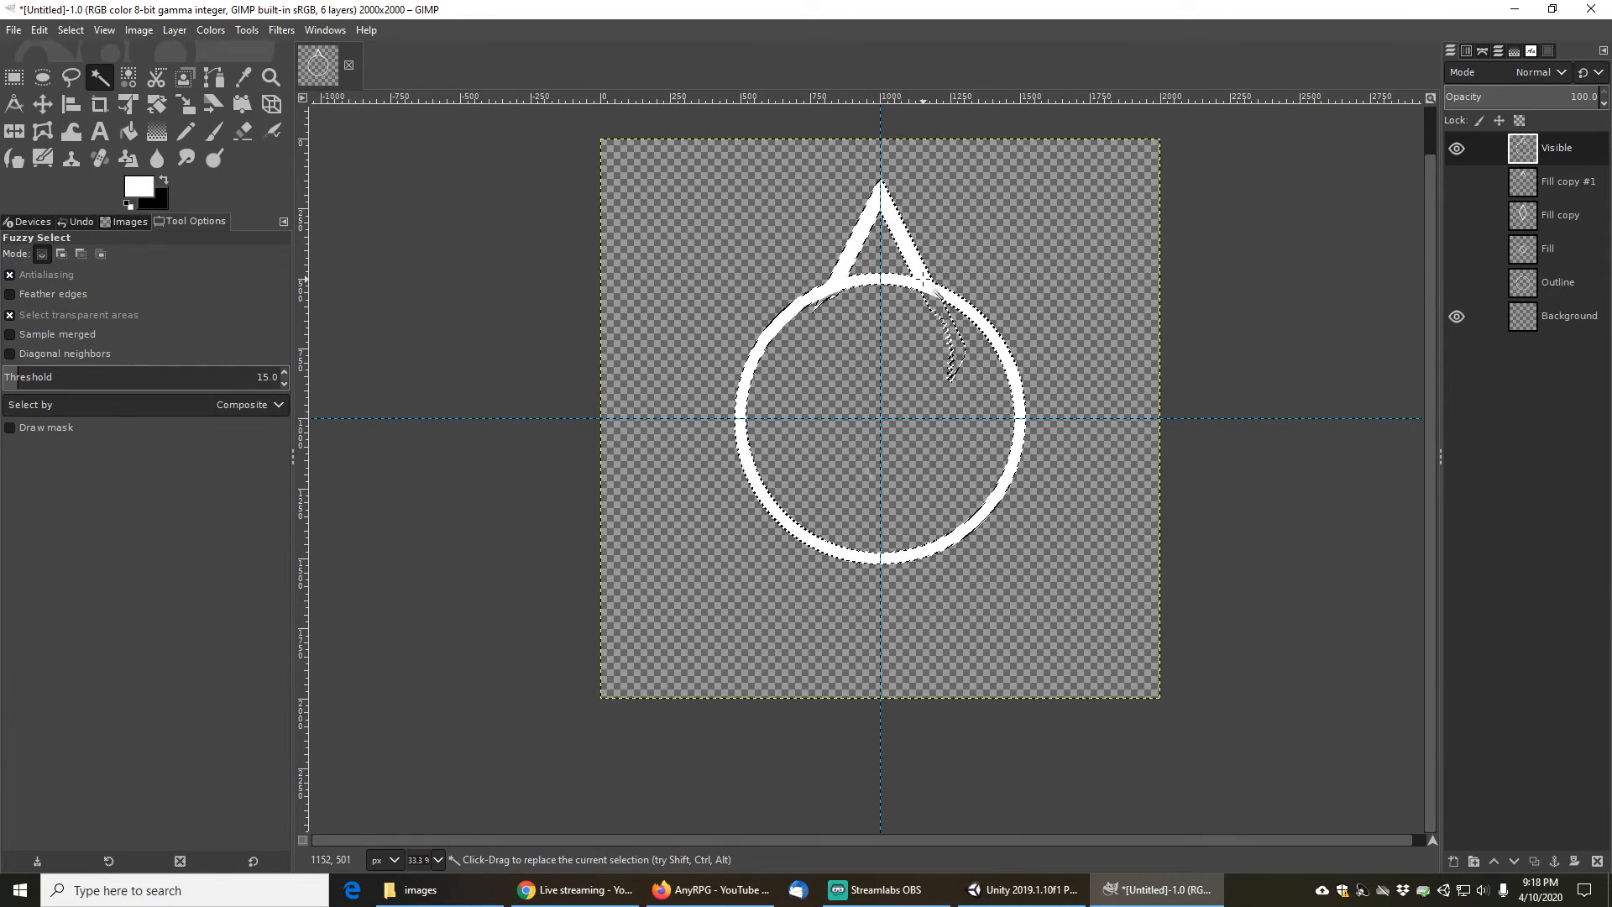
key("ctrl+a")
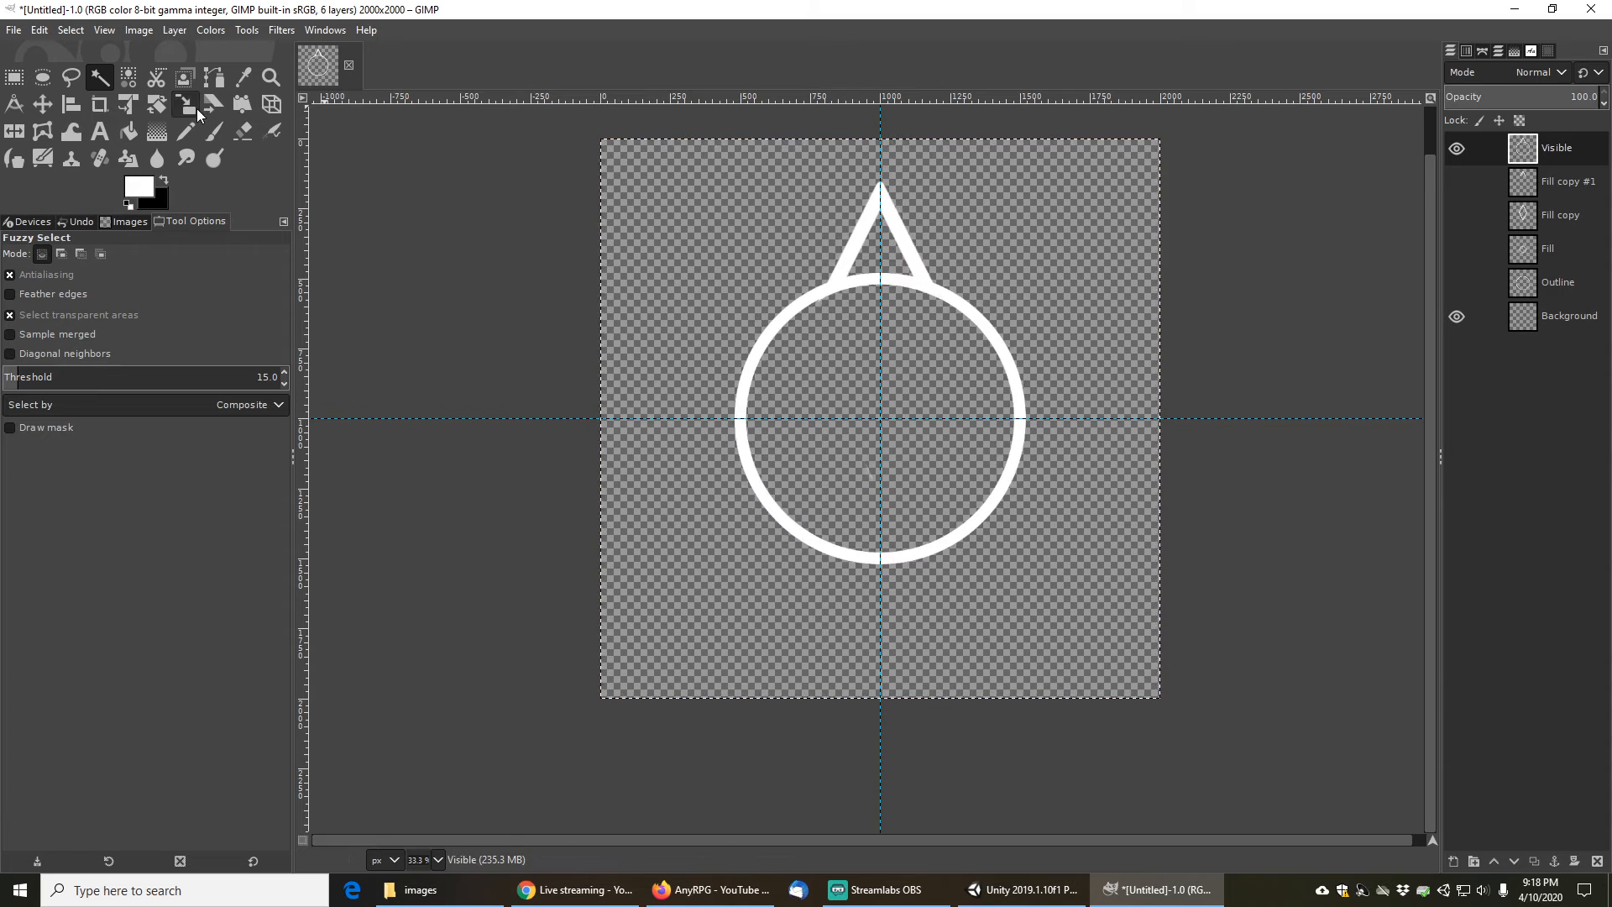
left_click(243, 131)
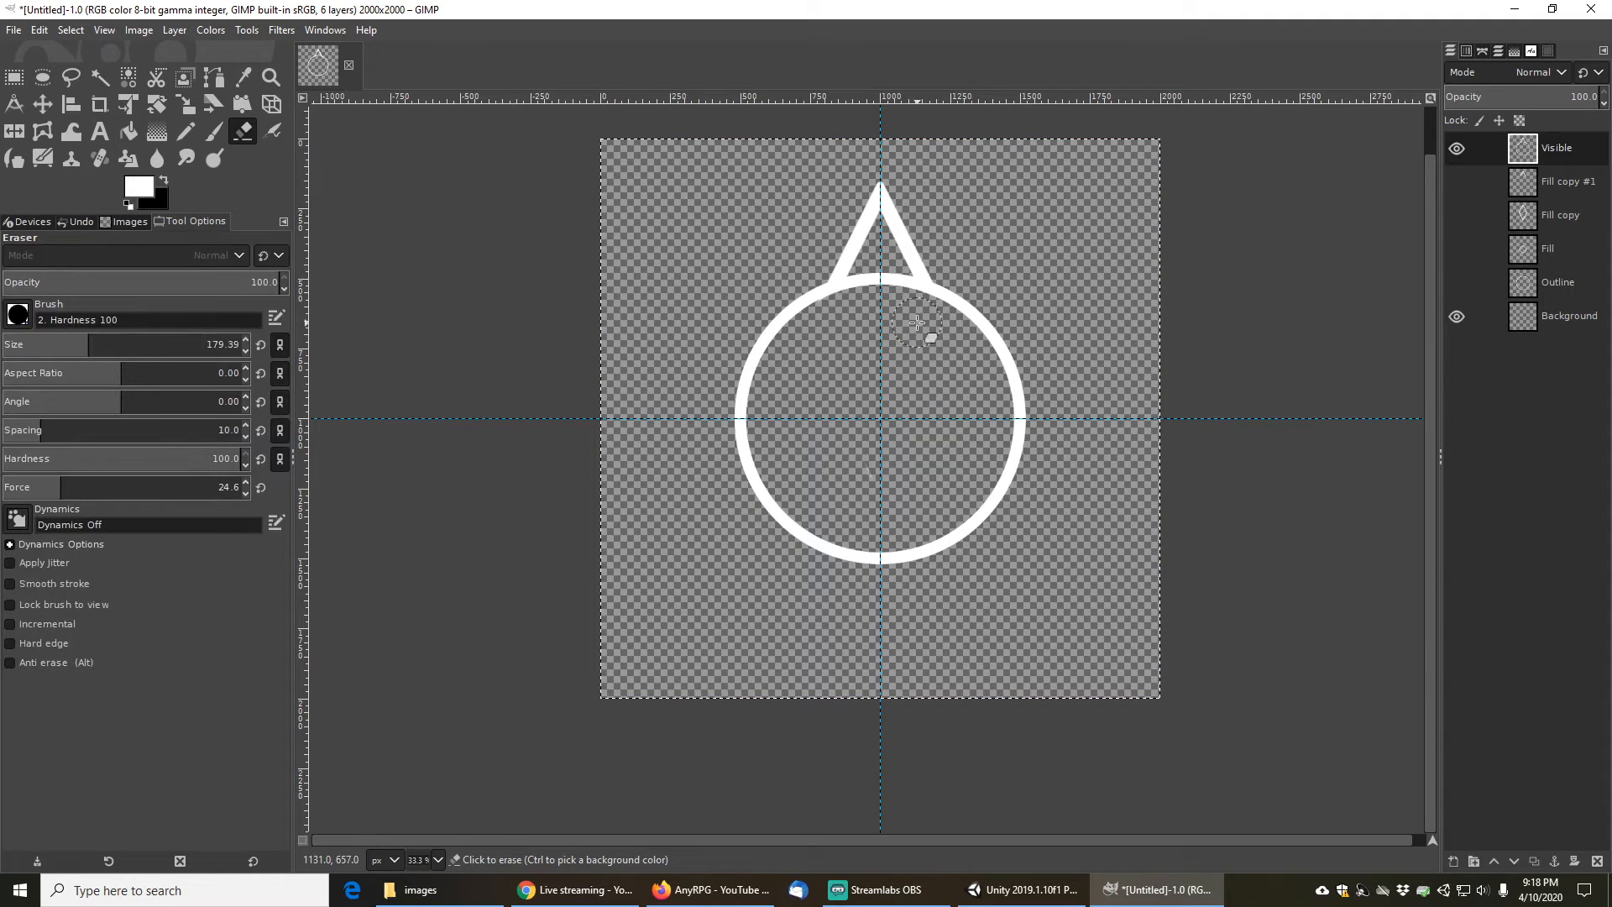
left_click(1457, 316)
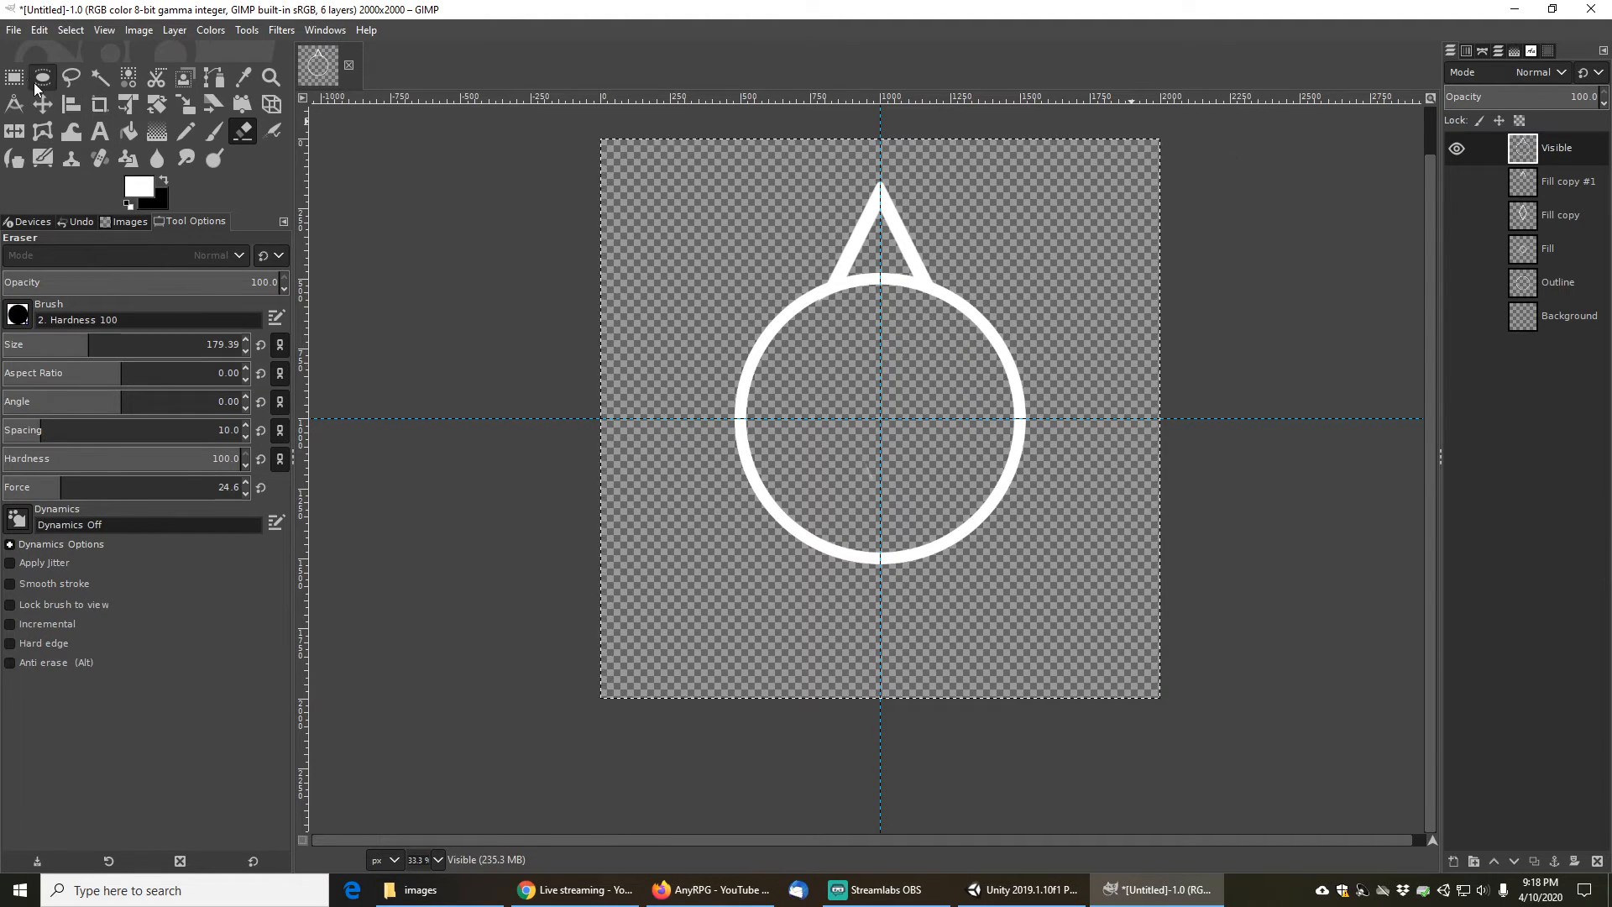
- Fuzzy-select the pin shape on the Visible layer and add a new transparent 2000 × 2000 layer
left_click(101, 79)
left_click(921, 261)
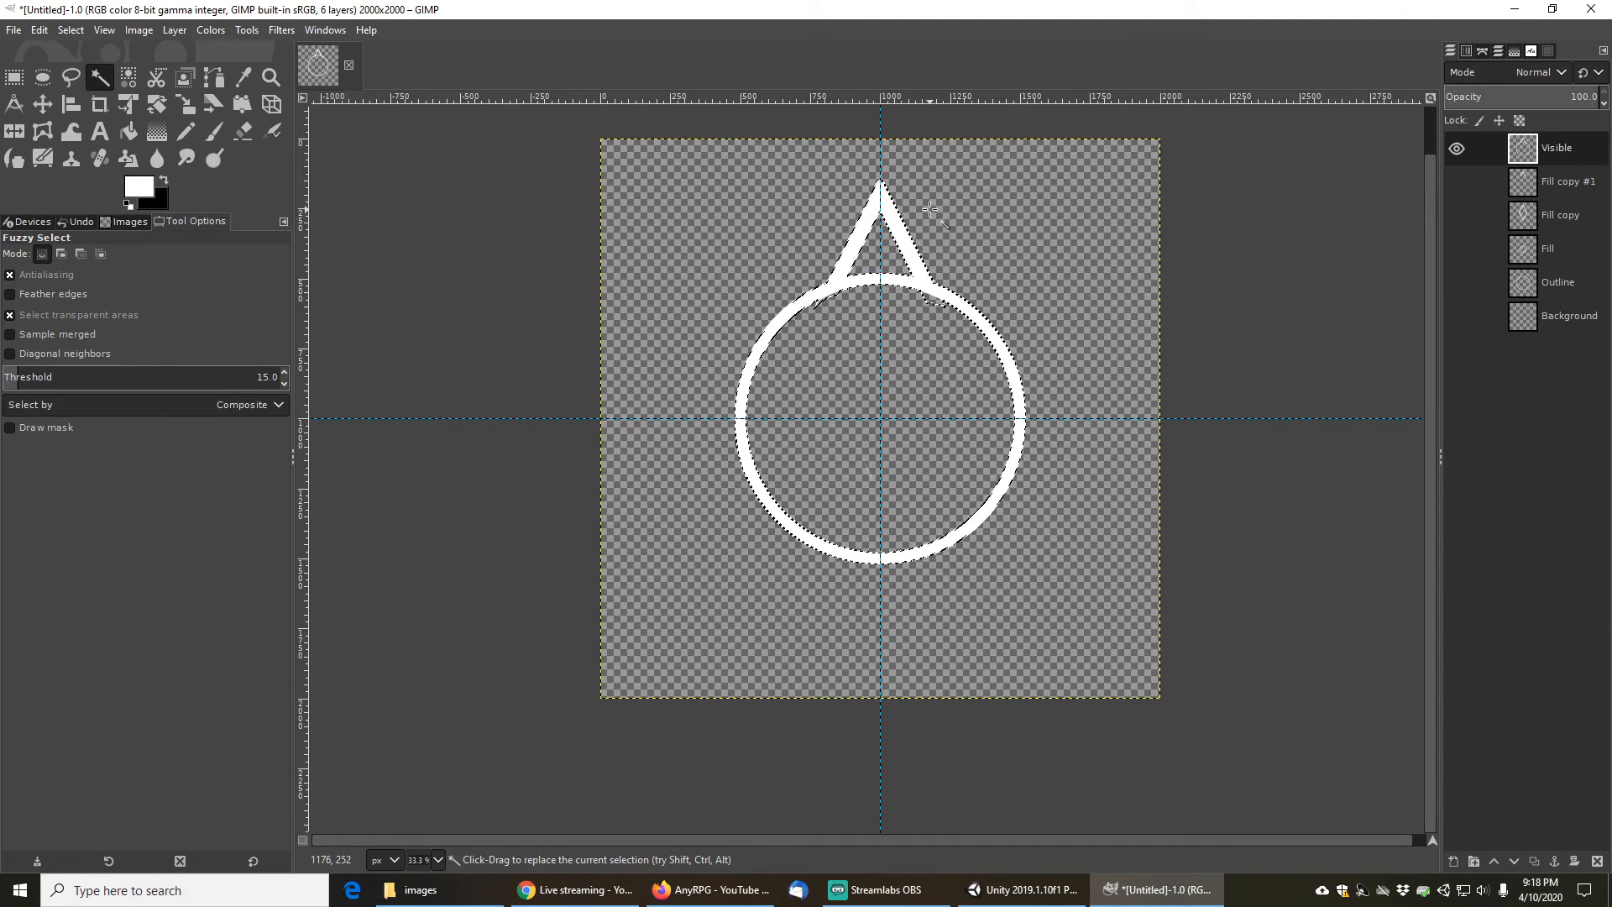
left_click(1453, 860)
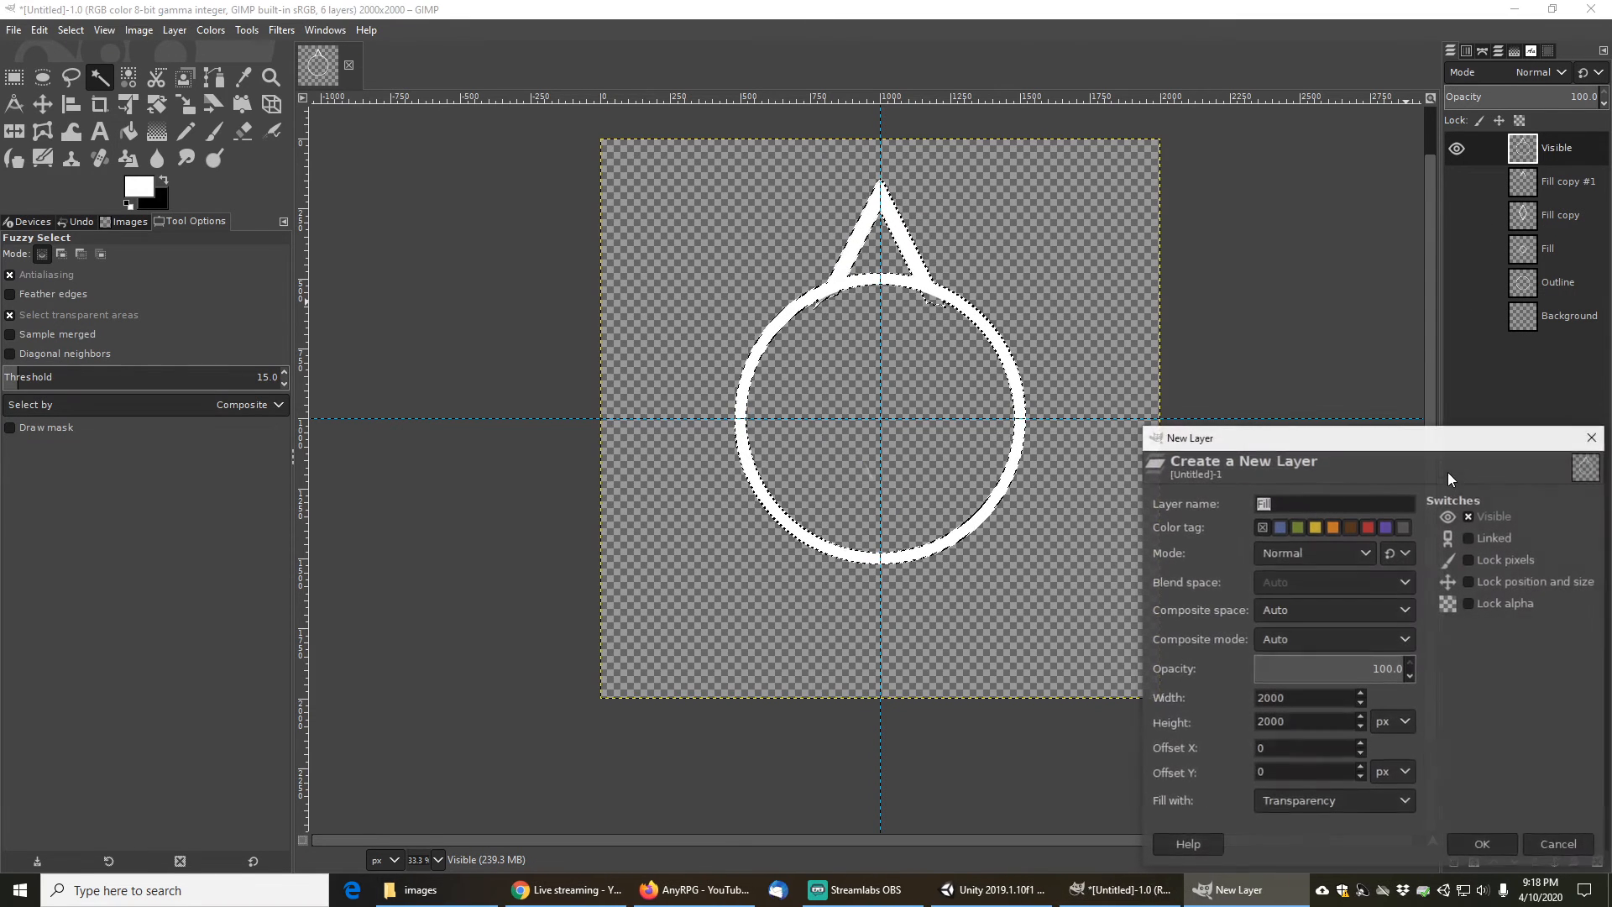
left_click(1486, 848)
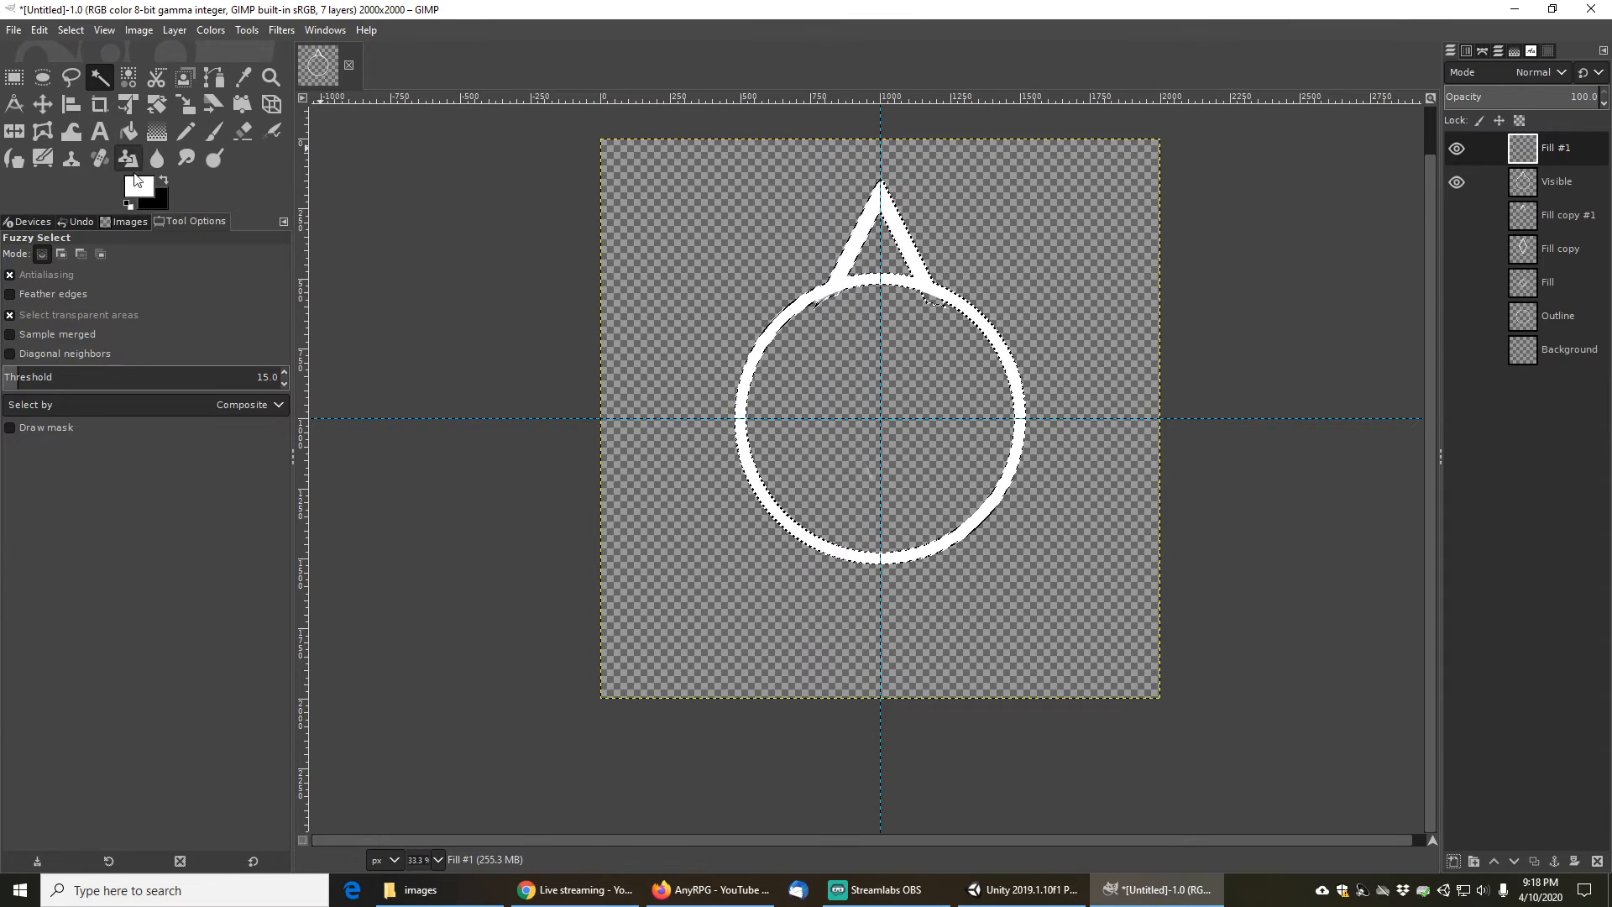
- Try drawing a shaped gradient on the new layer within the inverted selection, then cancel it
left_click(157, 132)
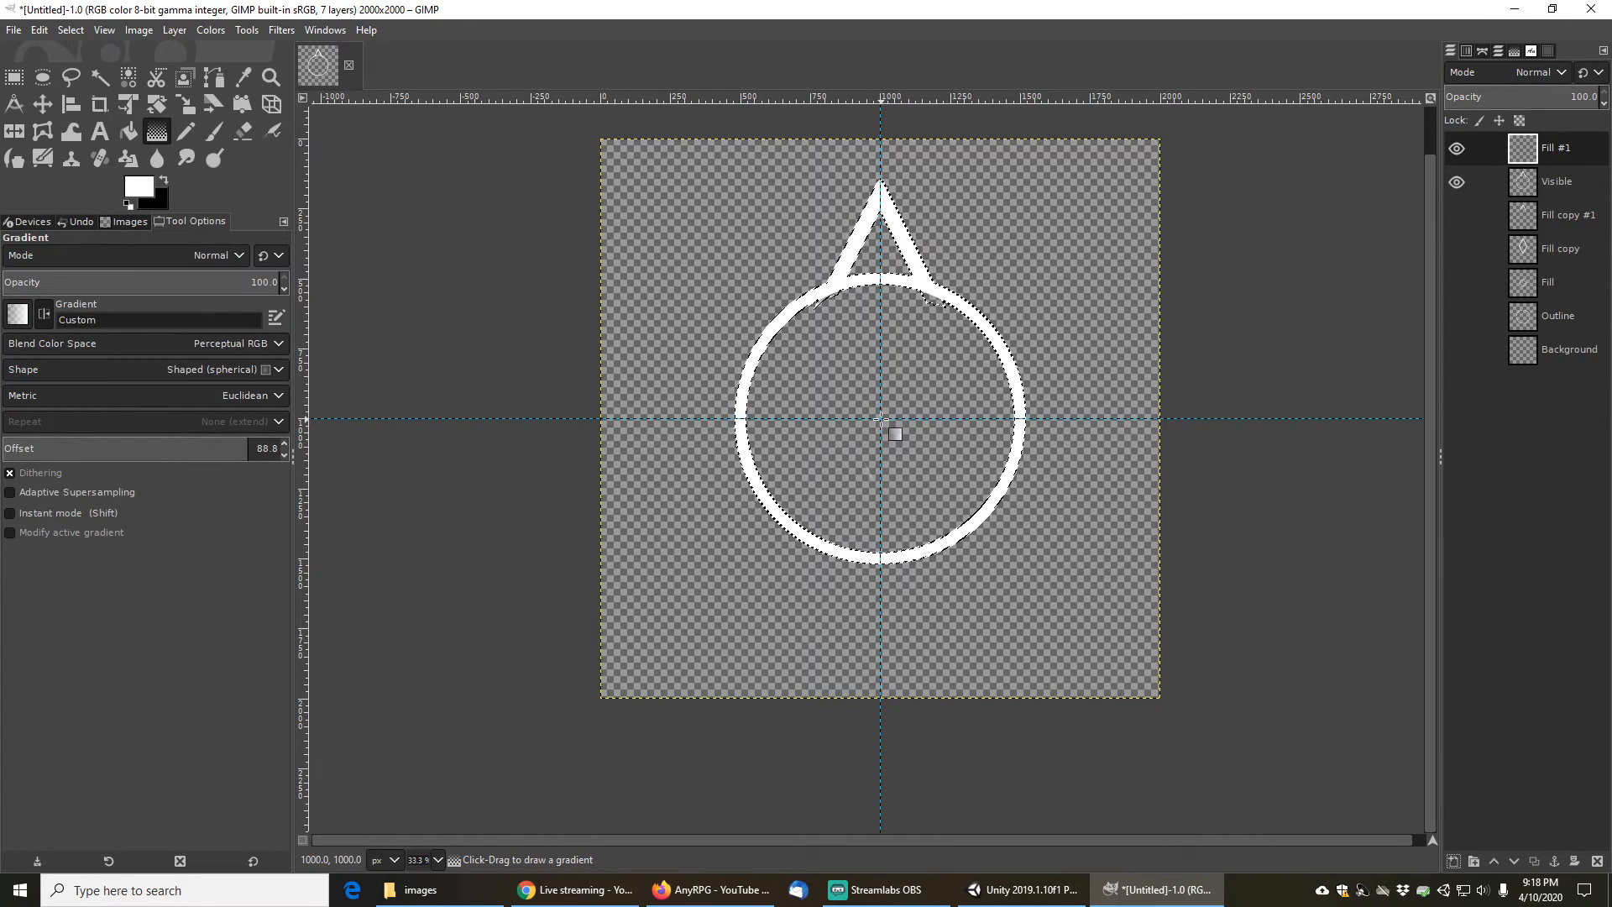
left_click(65, 34)
left_click(92, 84)
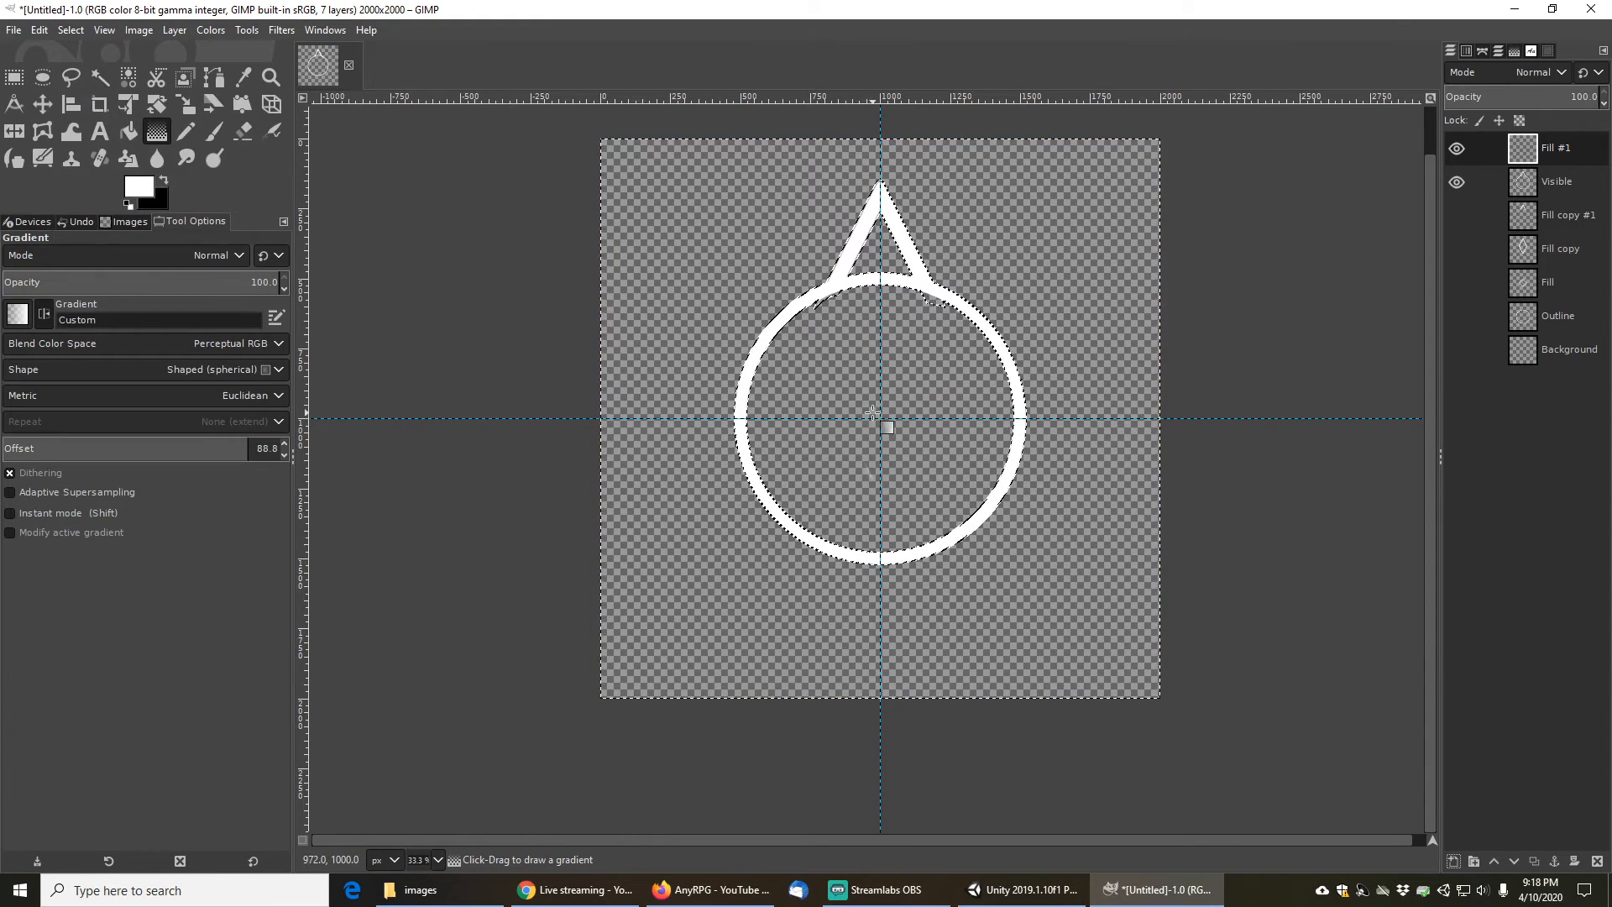
left_click_drag(879, 289, 880, 418)
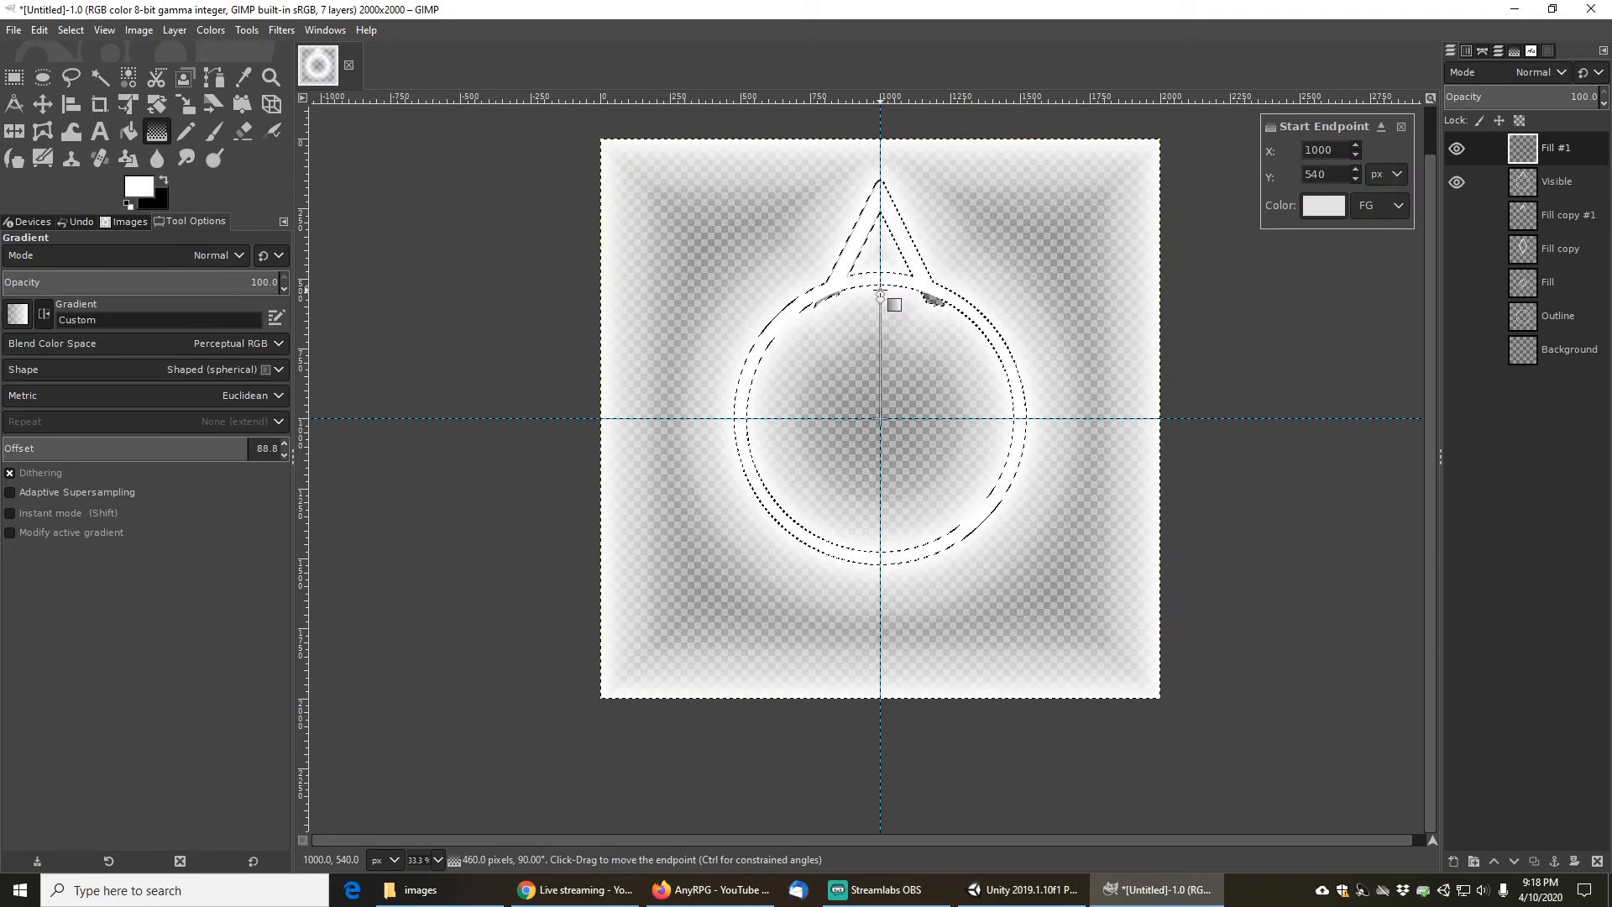
left_click_drag(879, 293, 879, 280)
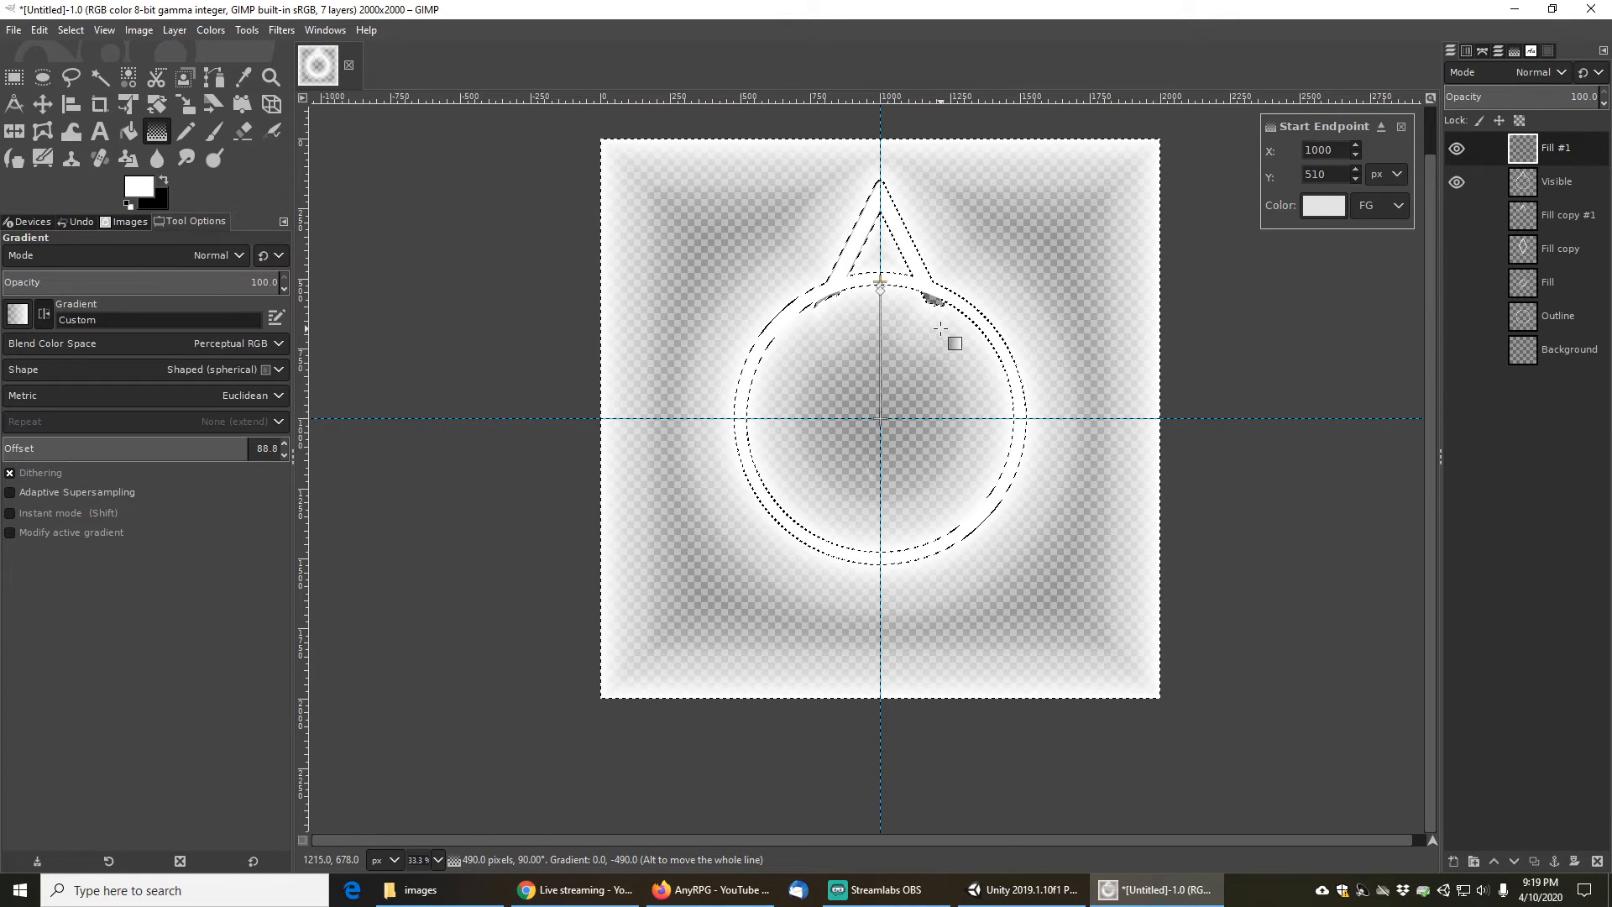
key("Escape")
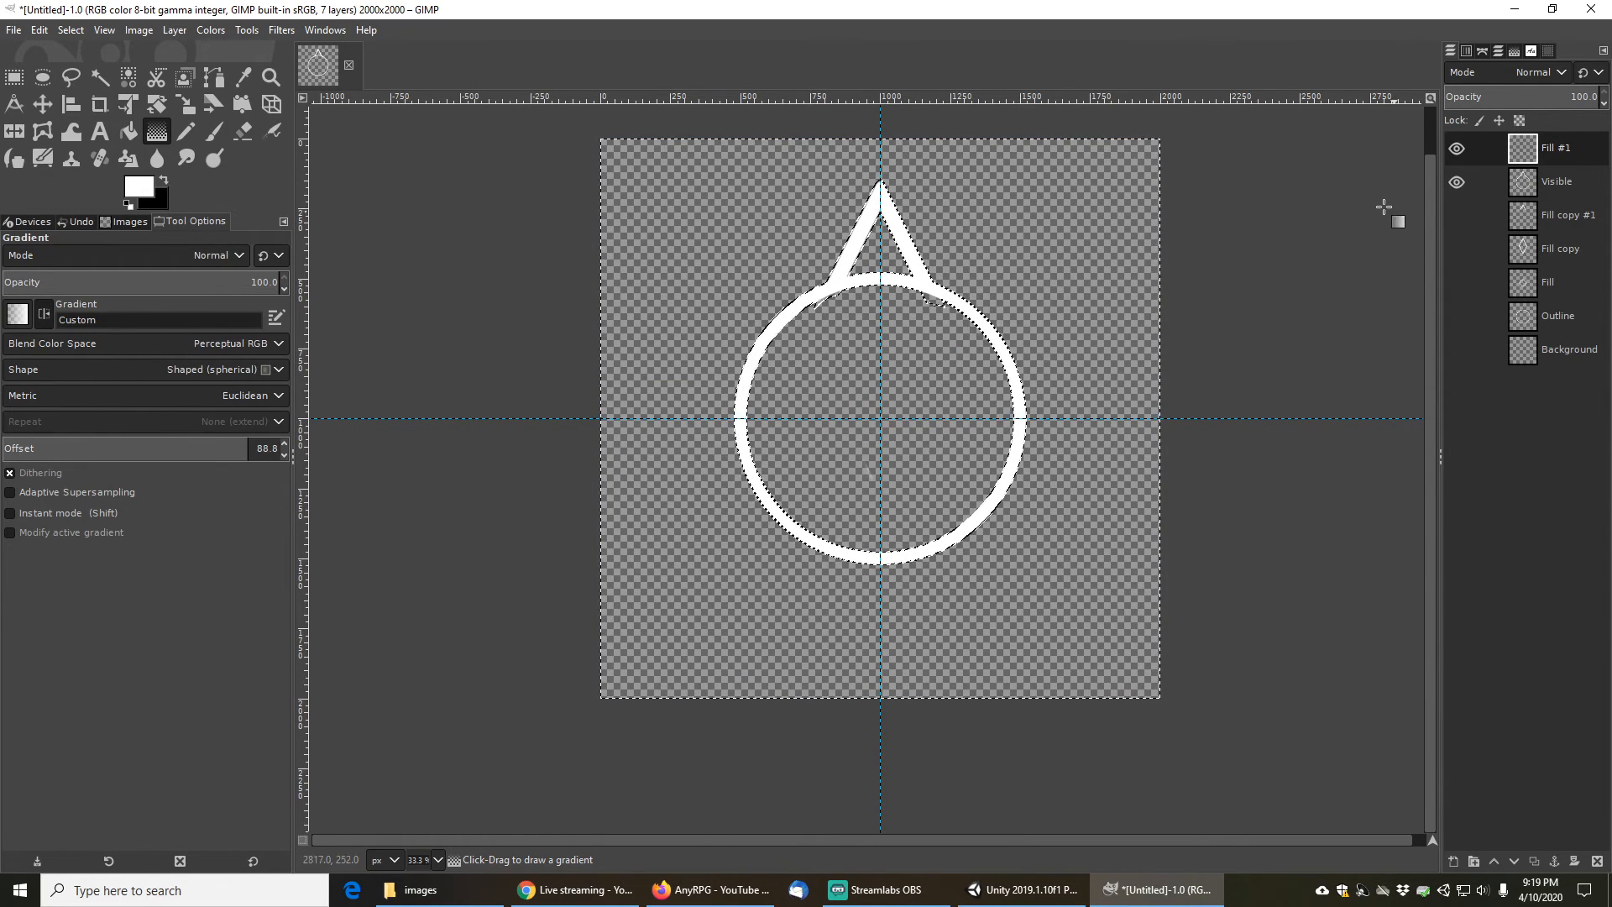
- Hide the Fill #1 and Visible layers and show only the Outline layer as the active layer
left_click(1457, 149)
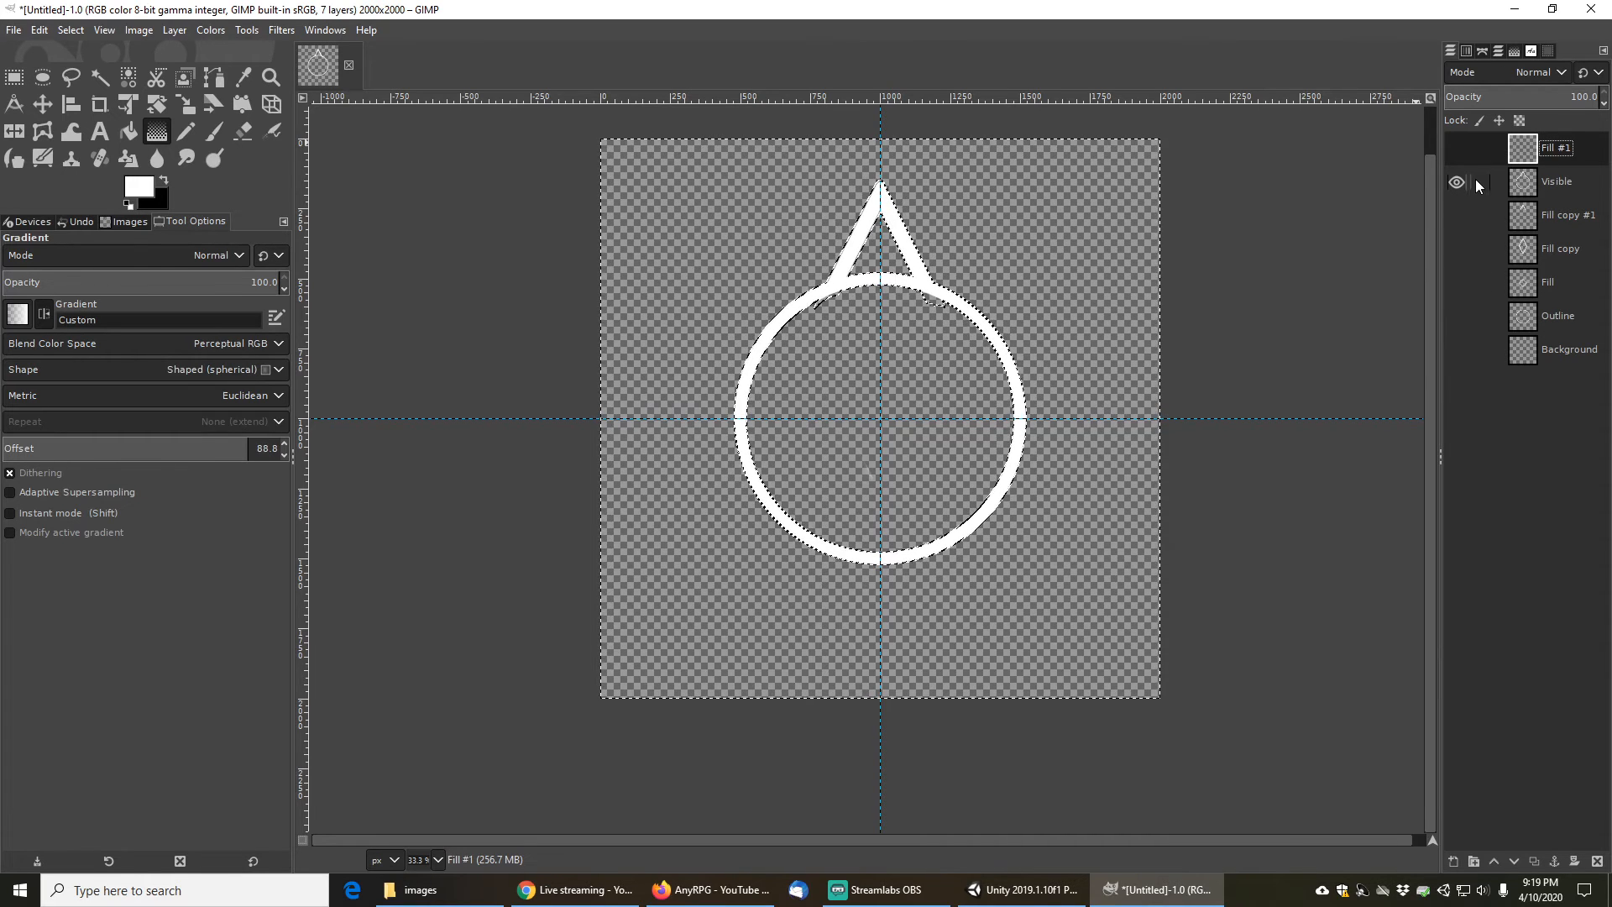
left_click(1486, 315)
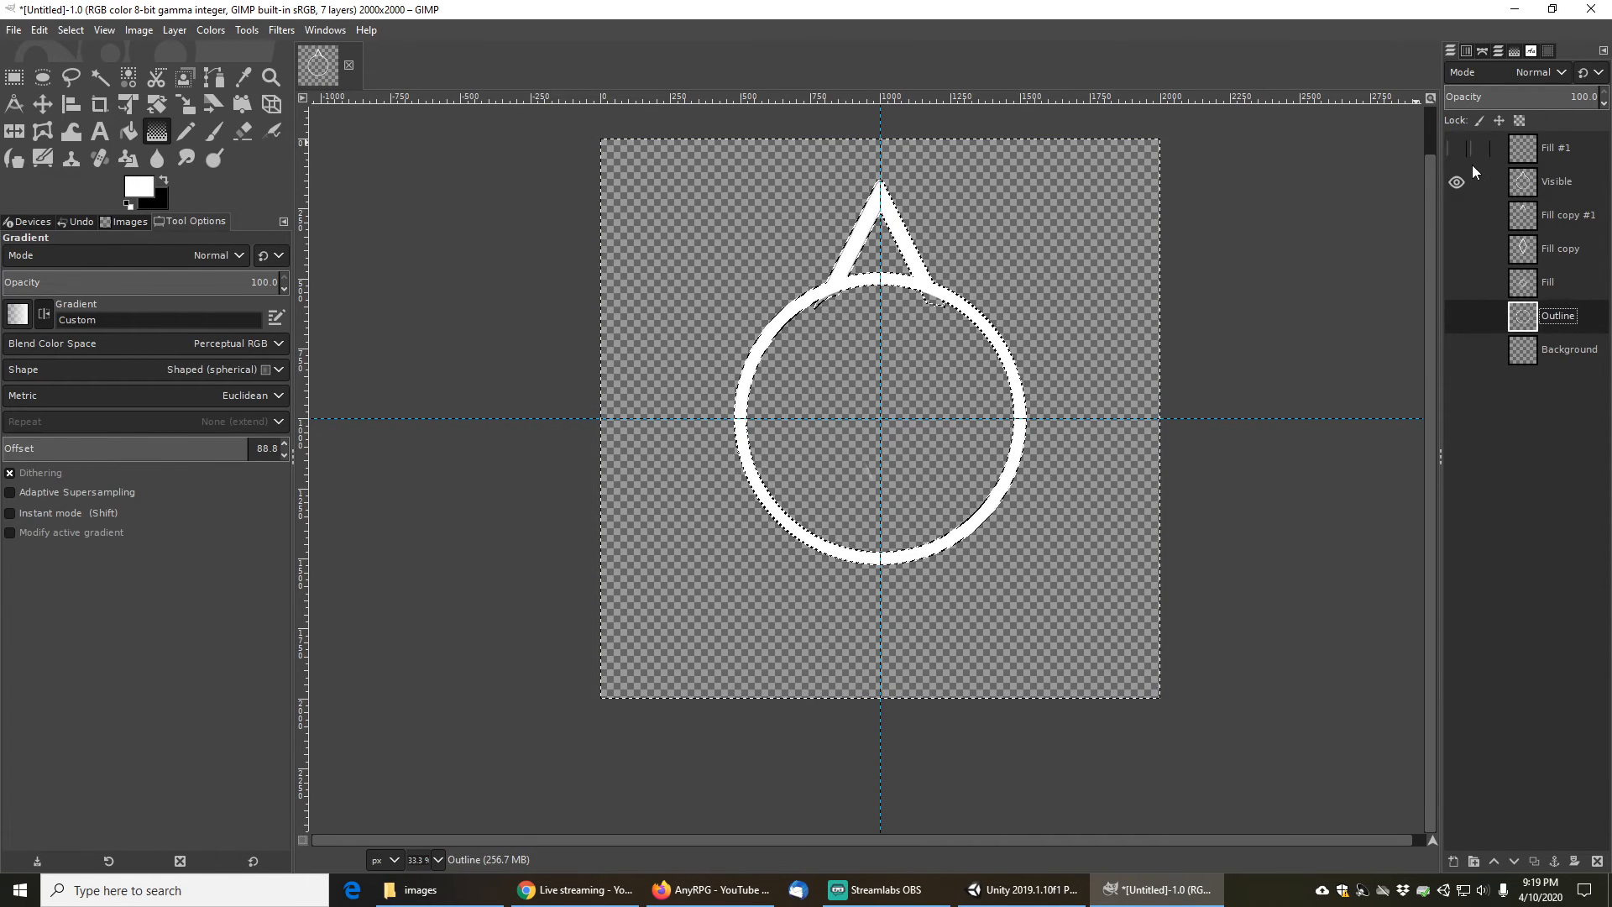
left_click(1456, 181)
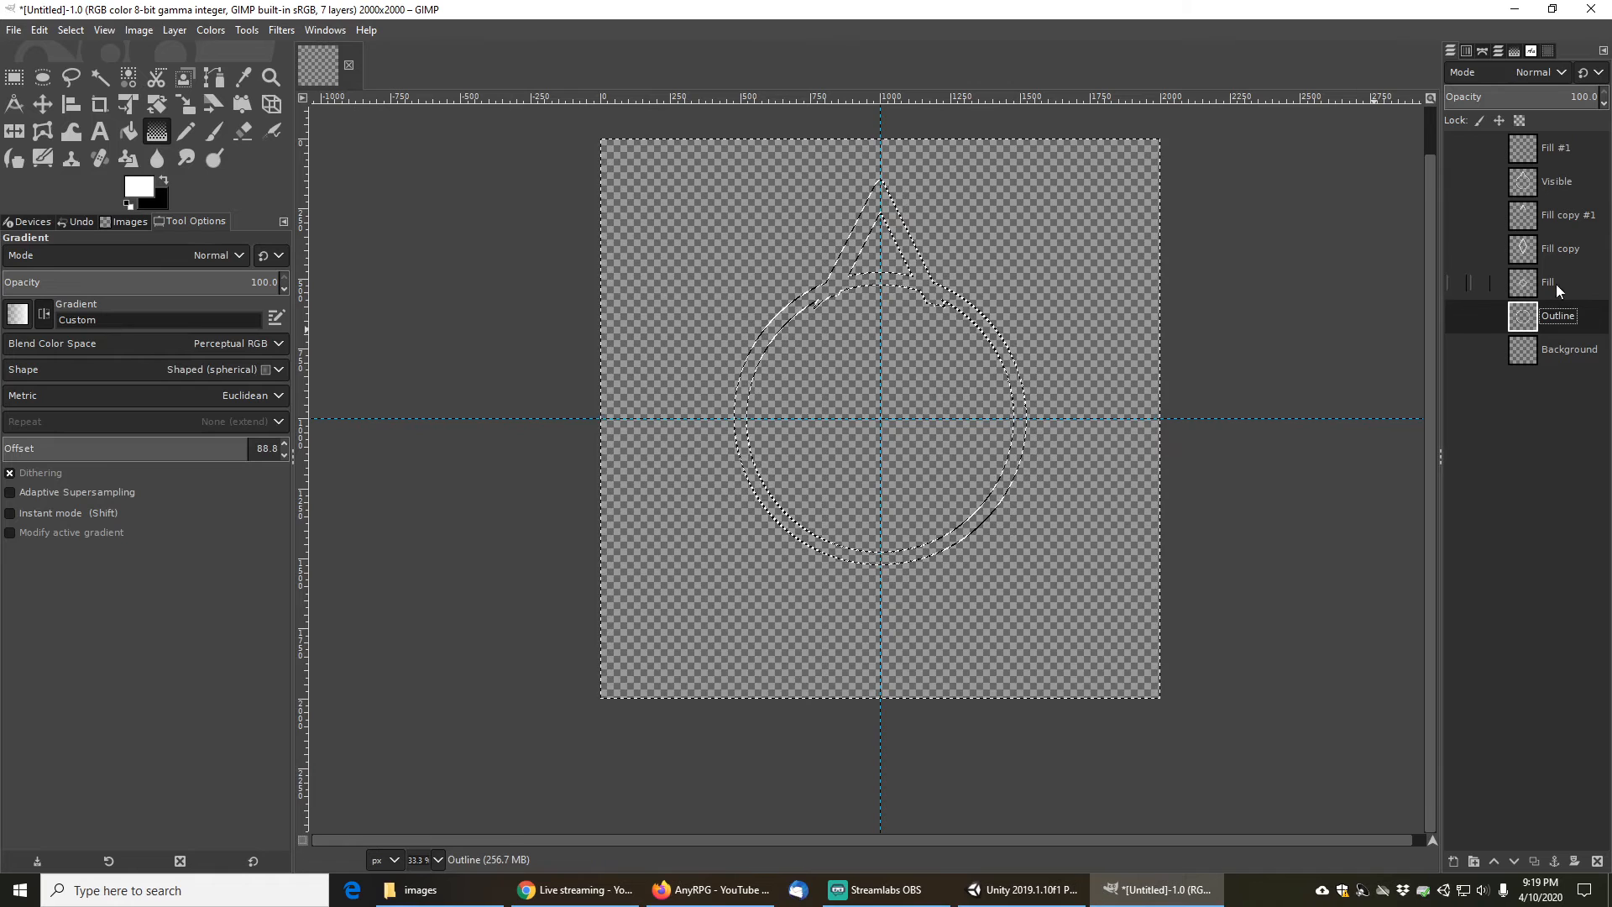
left_click(1459, 318)
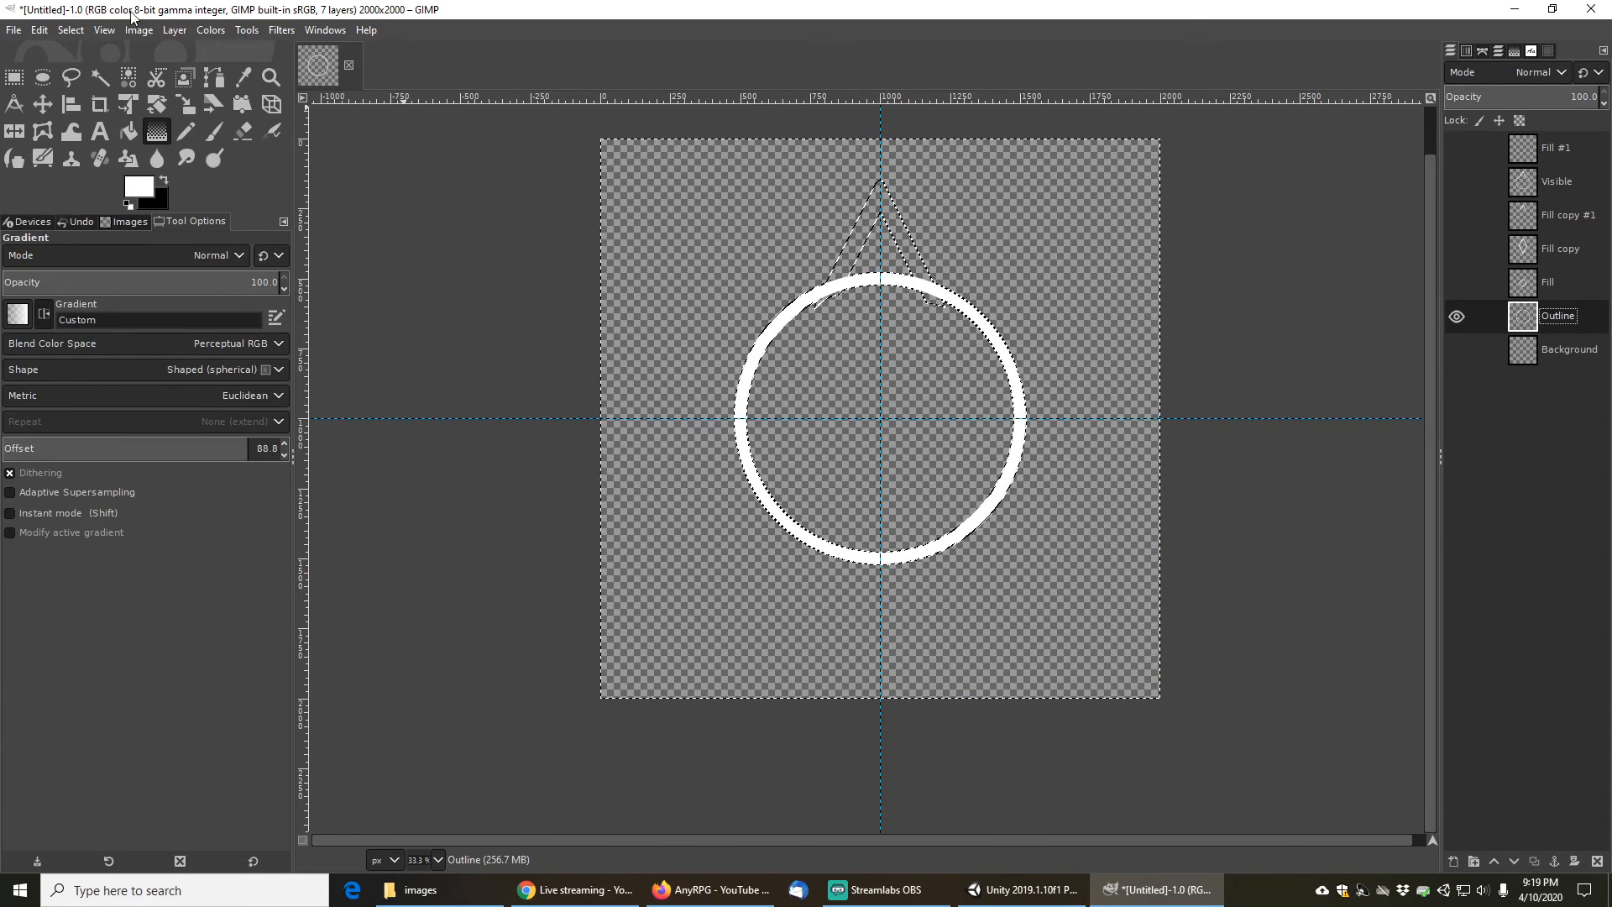
- Clear the selection, fuzzy-select the circle ring on the Outline layer and invert the selection
left_click(75, 32)
left_click(77, 70)
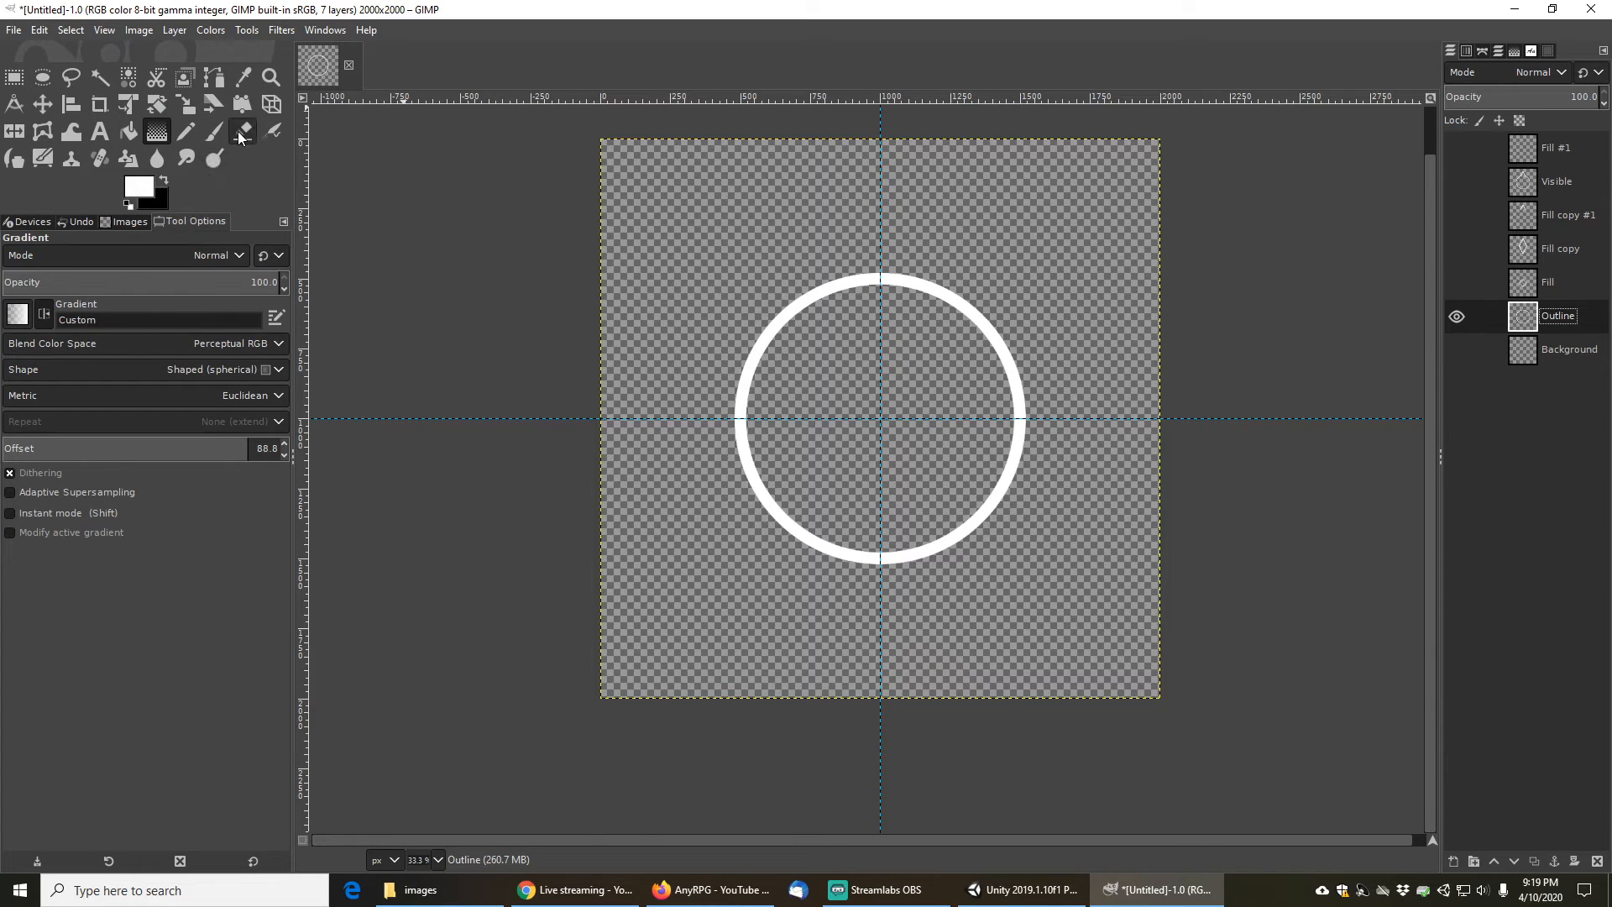
left_click(100, 77)
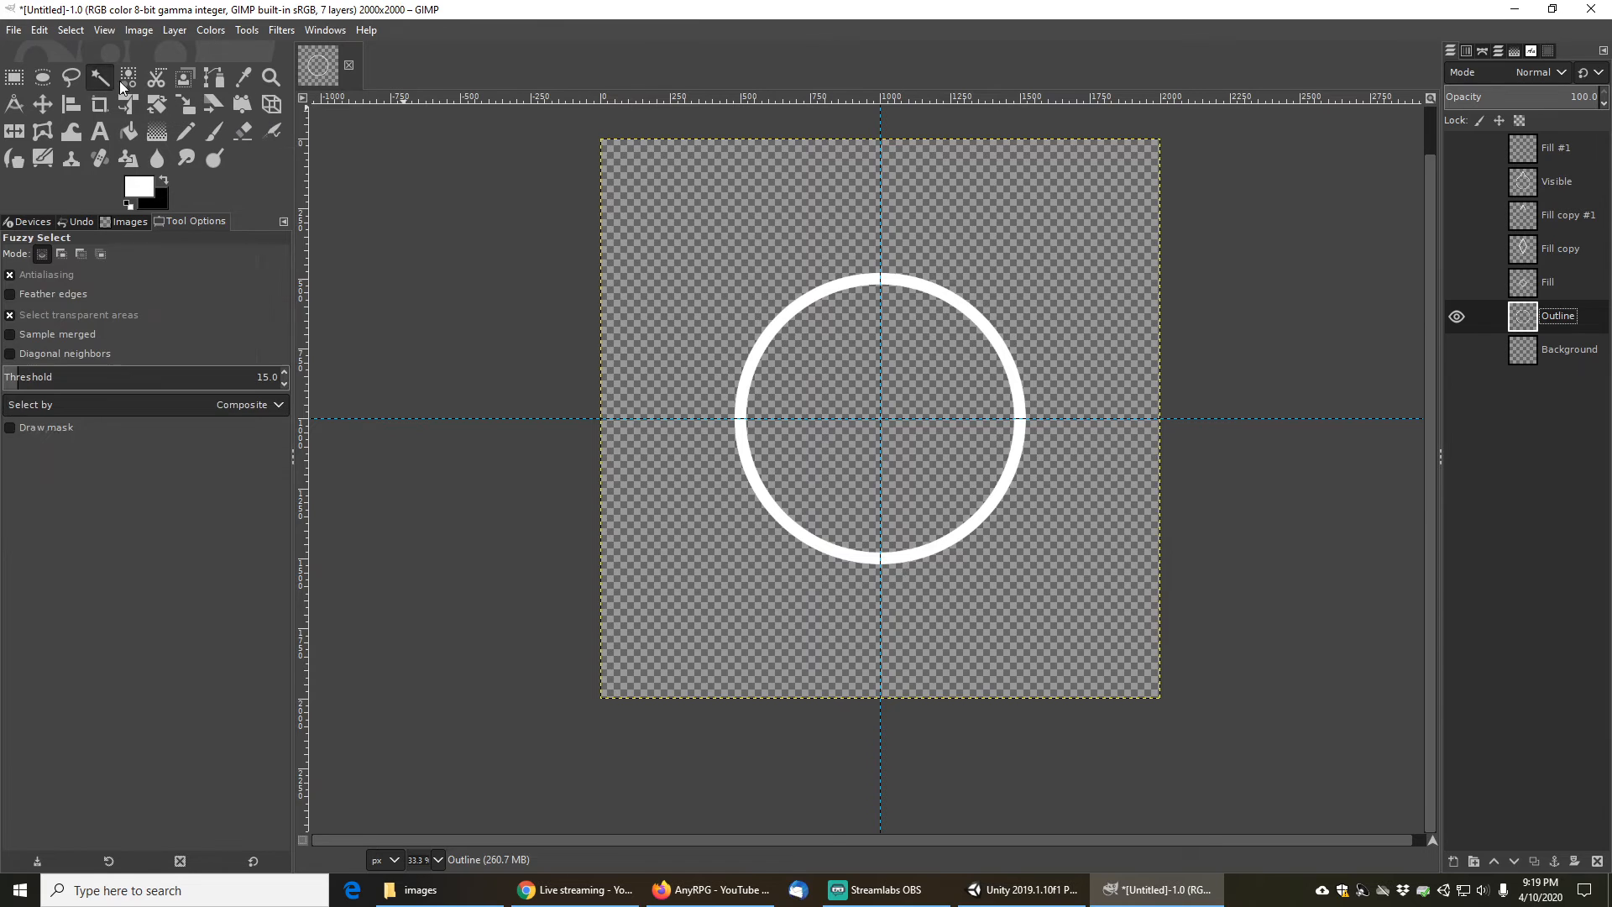
left_click(831, 290)
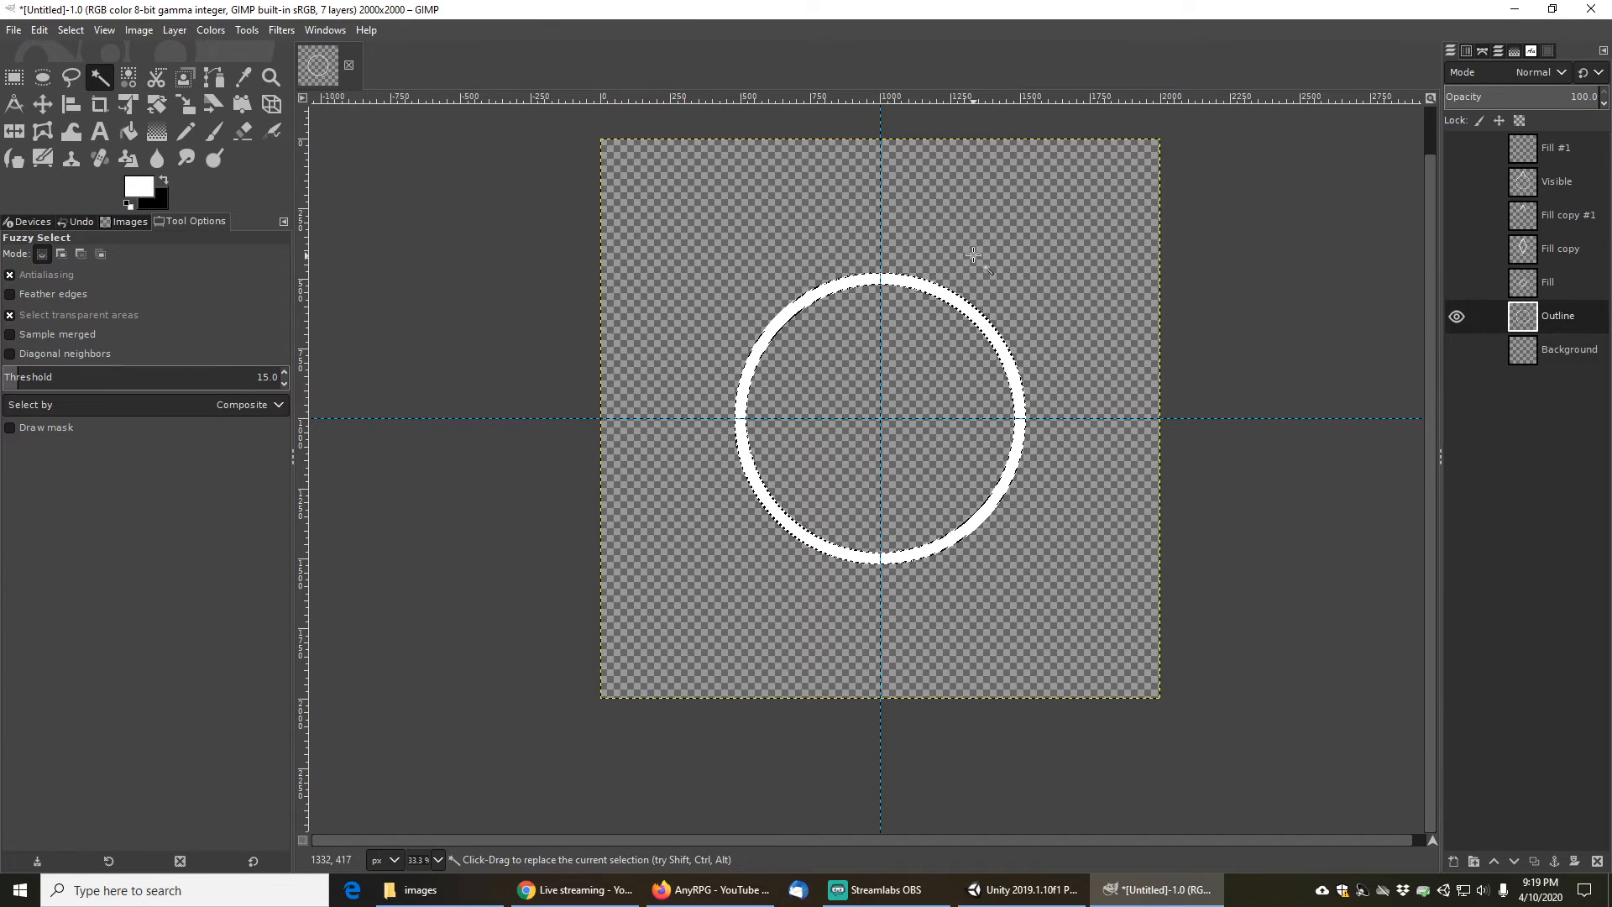
left_click(71, 30)
left_click(94, 91)
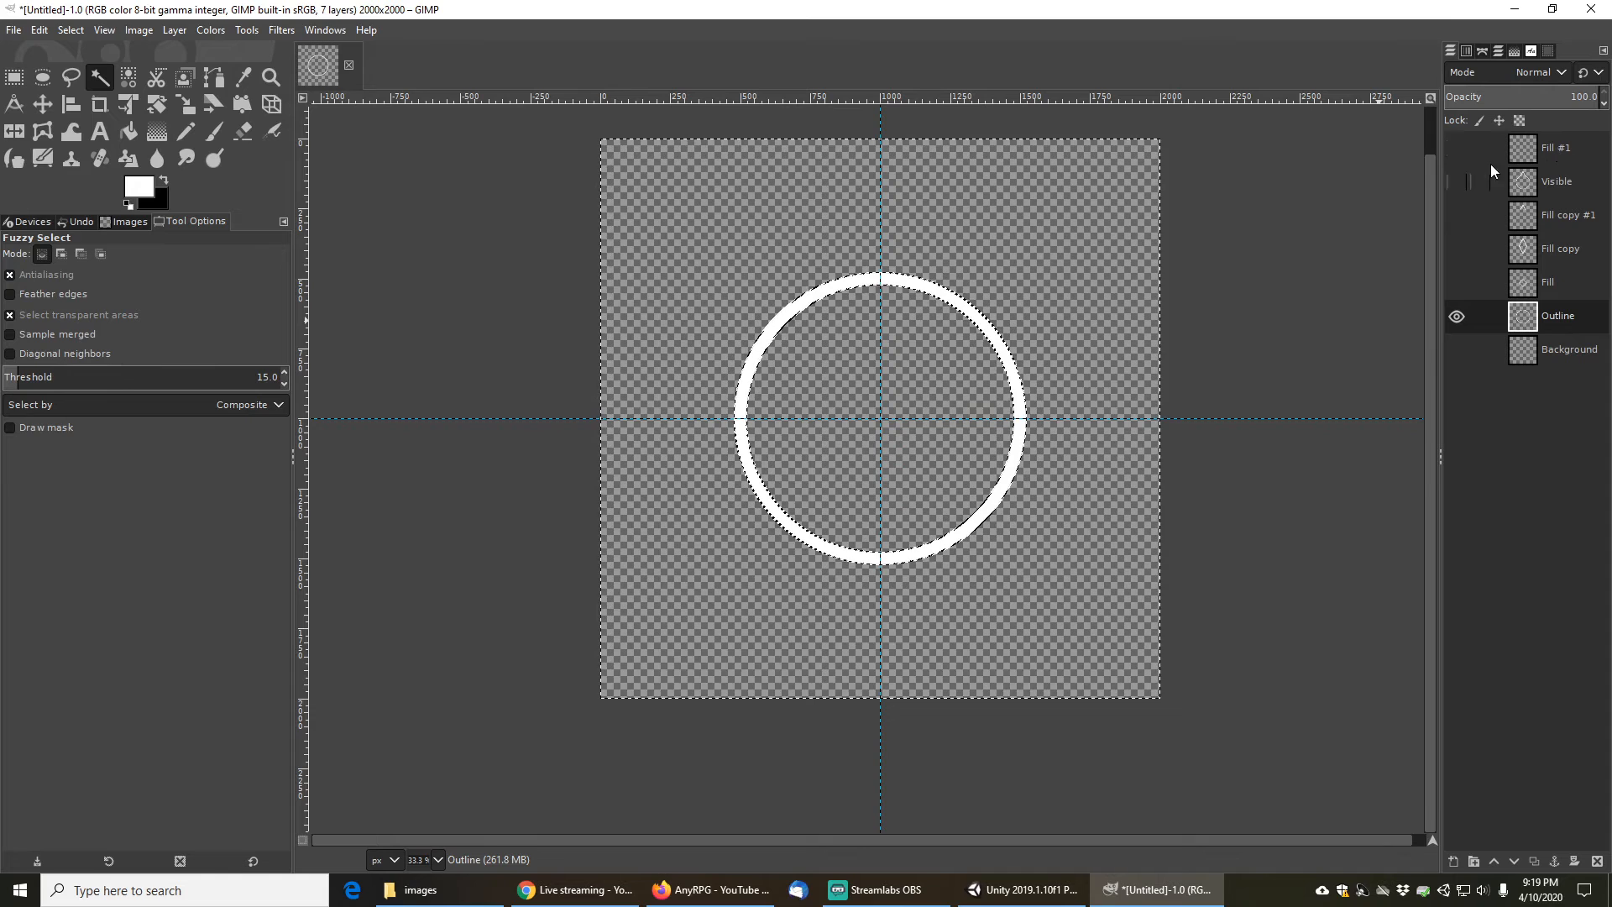
- Make the Visible layer the active layer and the only one shown, hiding Fill #1
left_click(1458, 149)
left_click(1457, 180)
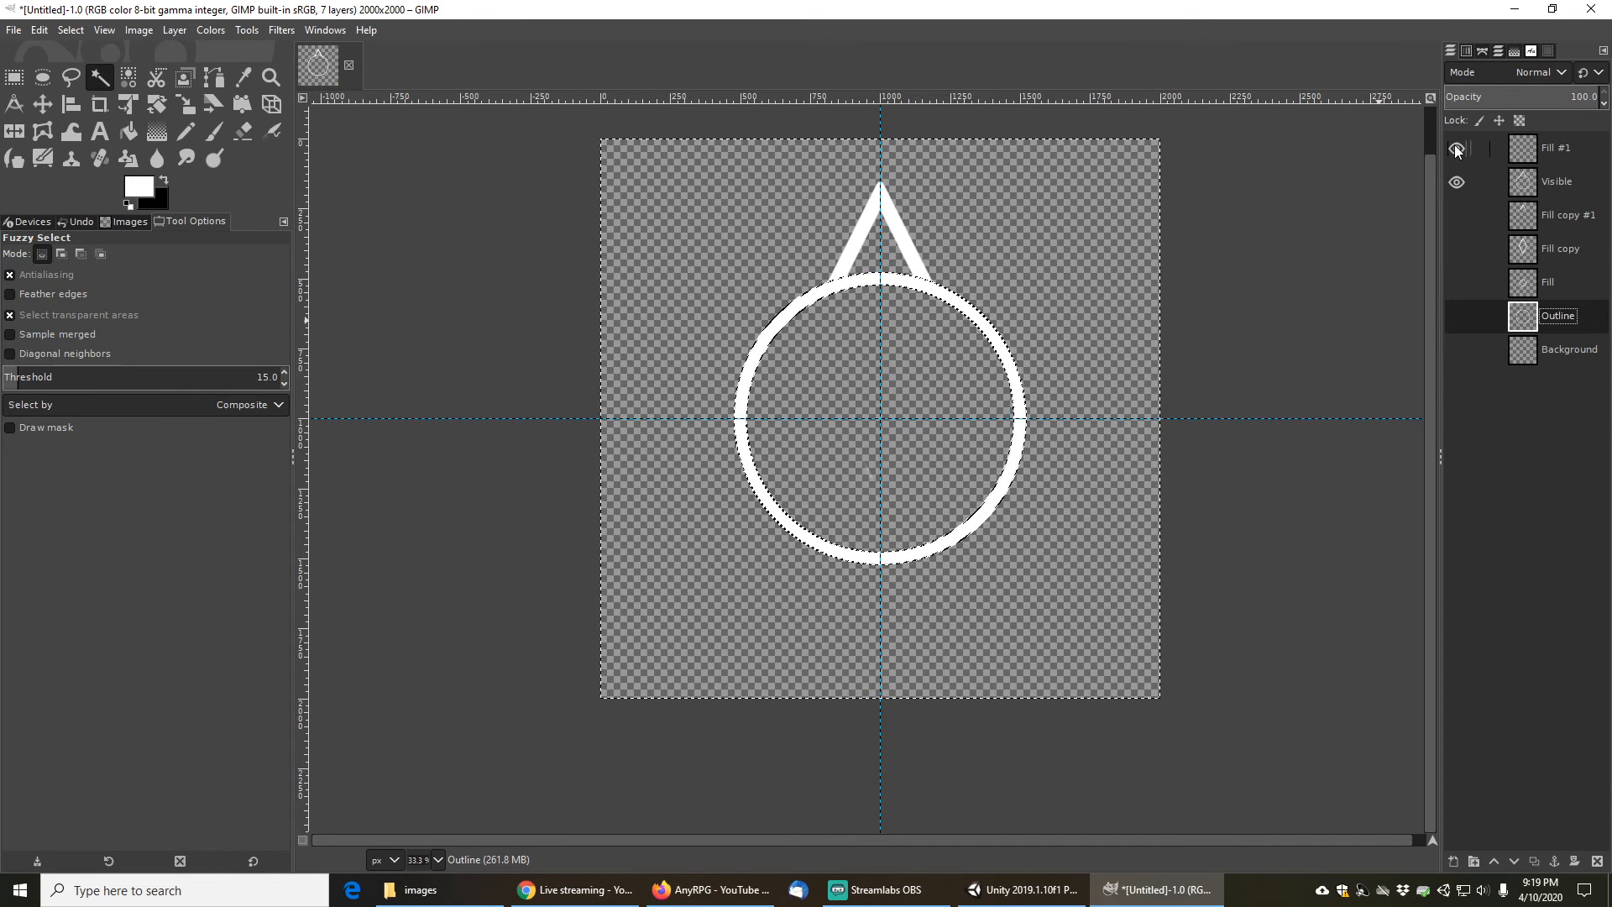
left_click(1569, 186)
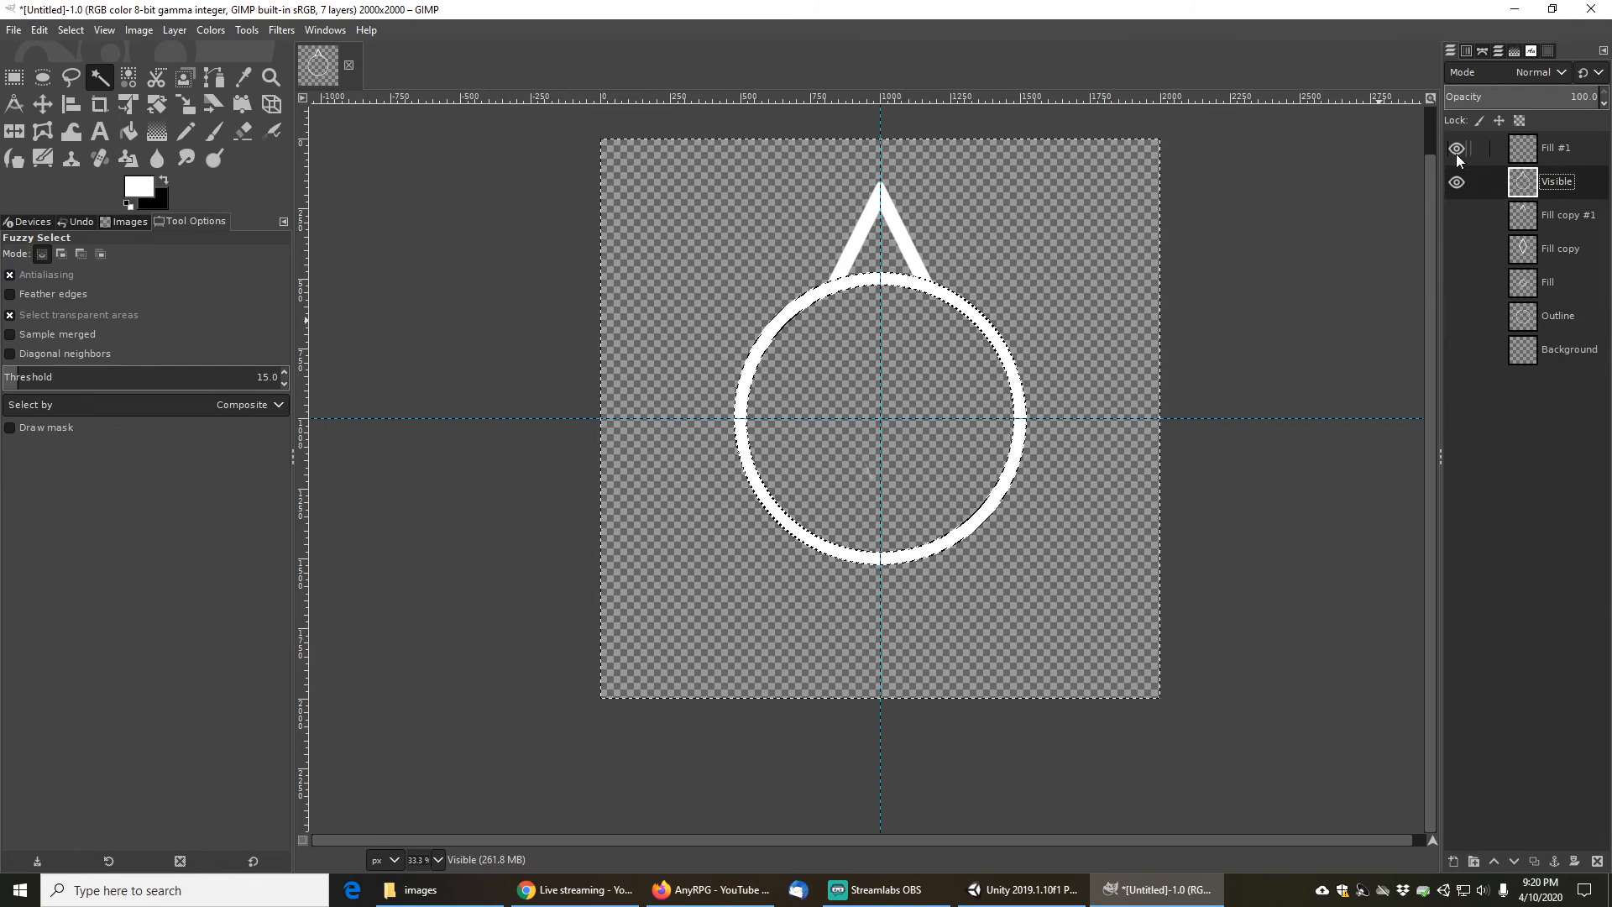
left_click(1459, 180)
left_click(1460, 184)
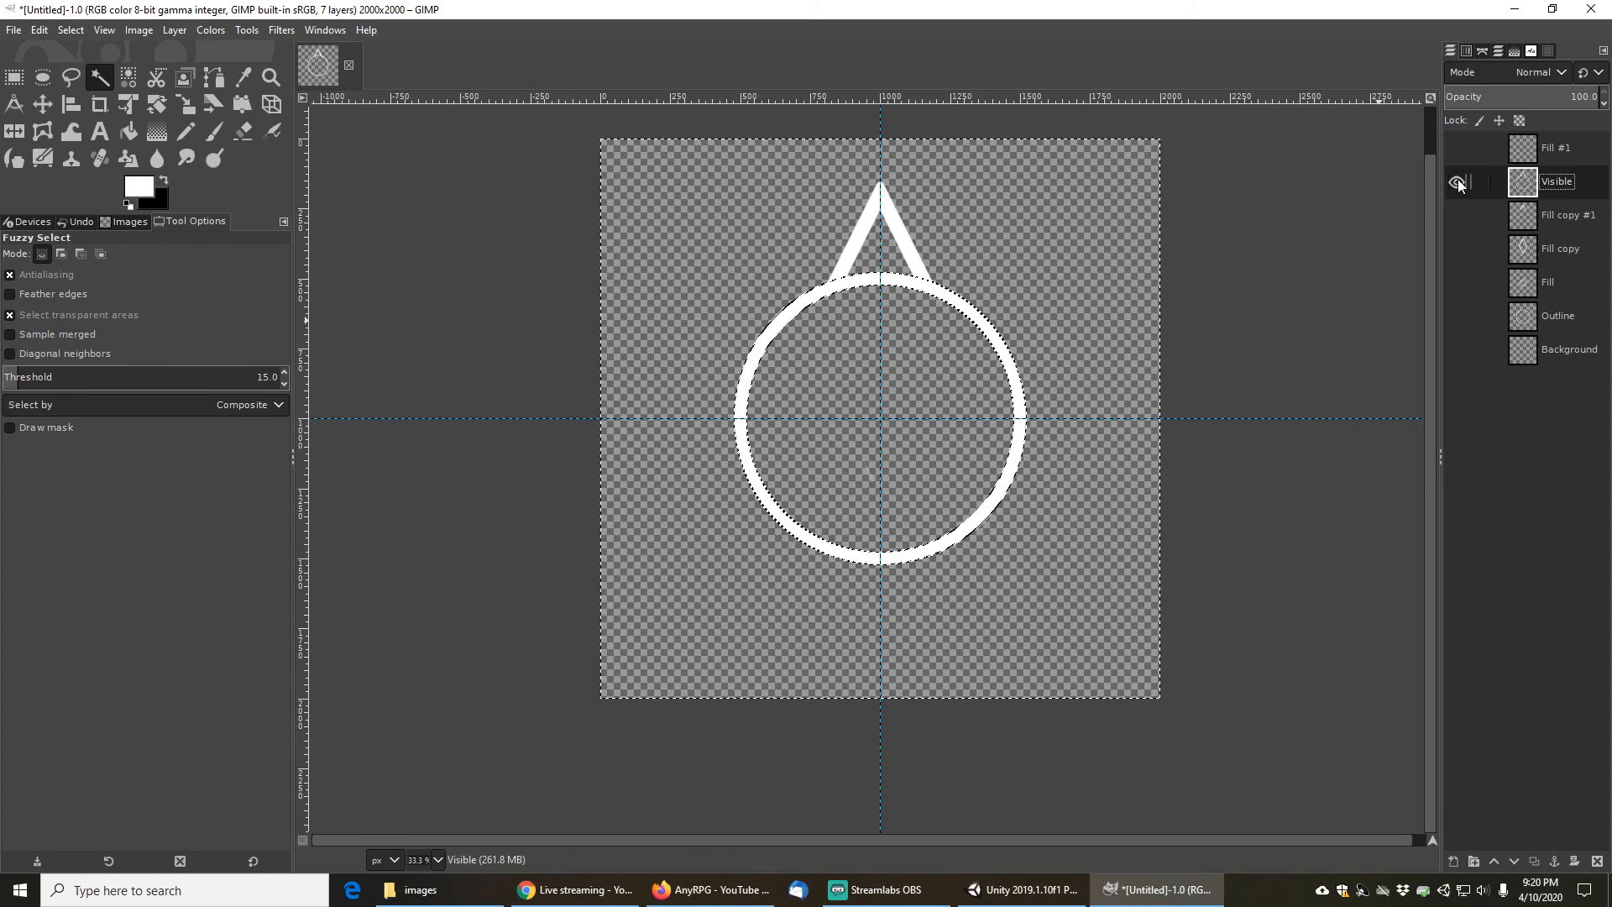
- Erase a spot inside the ring on the Visible layer with the Eraser, then clear the selection
left_click(244, 132)
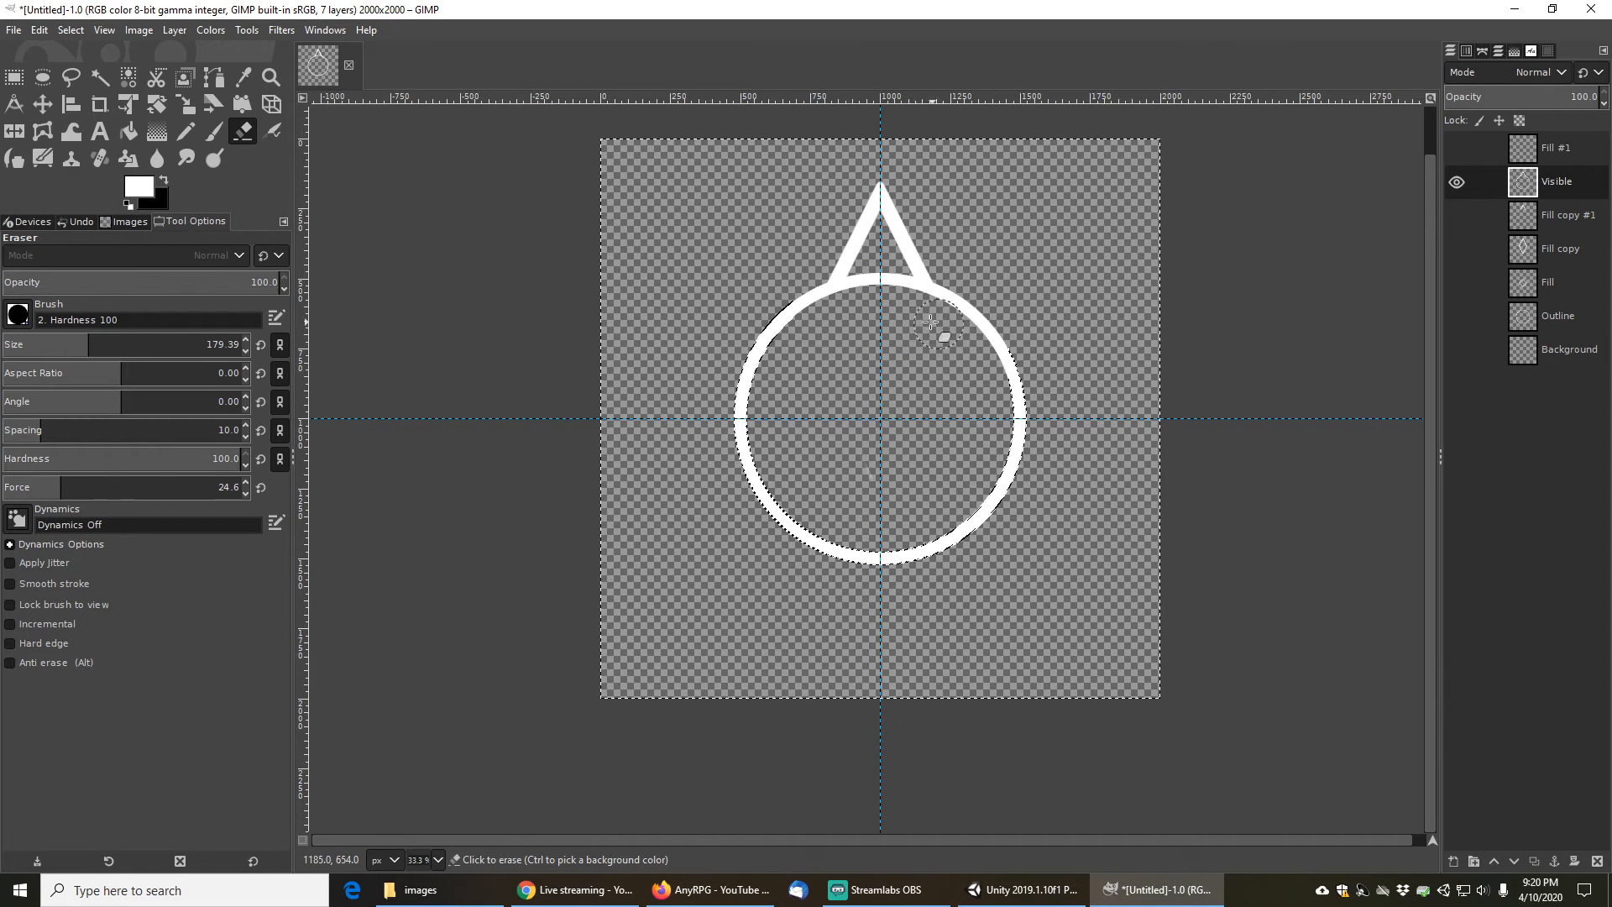
left_click(924, 352)
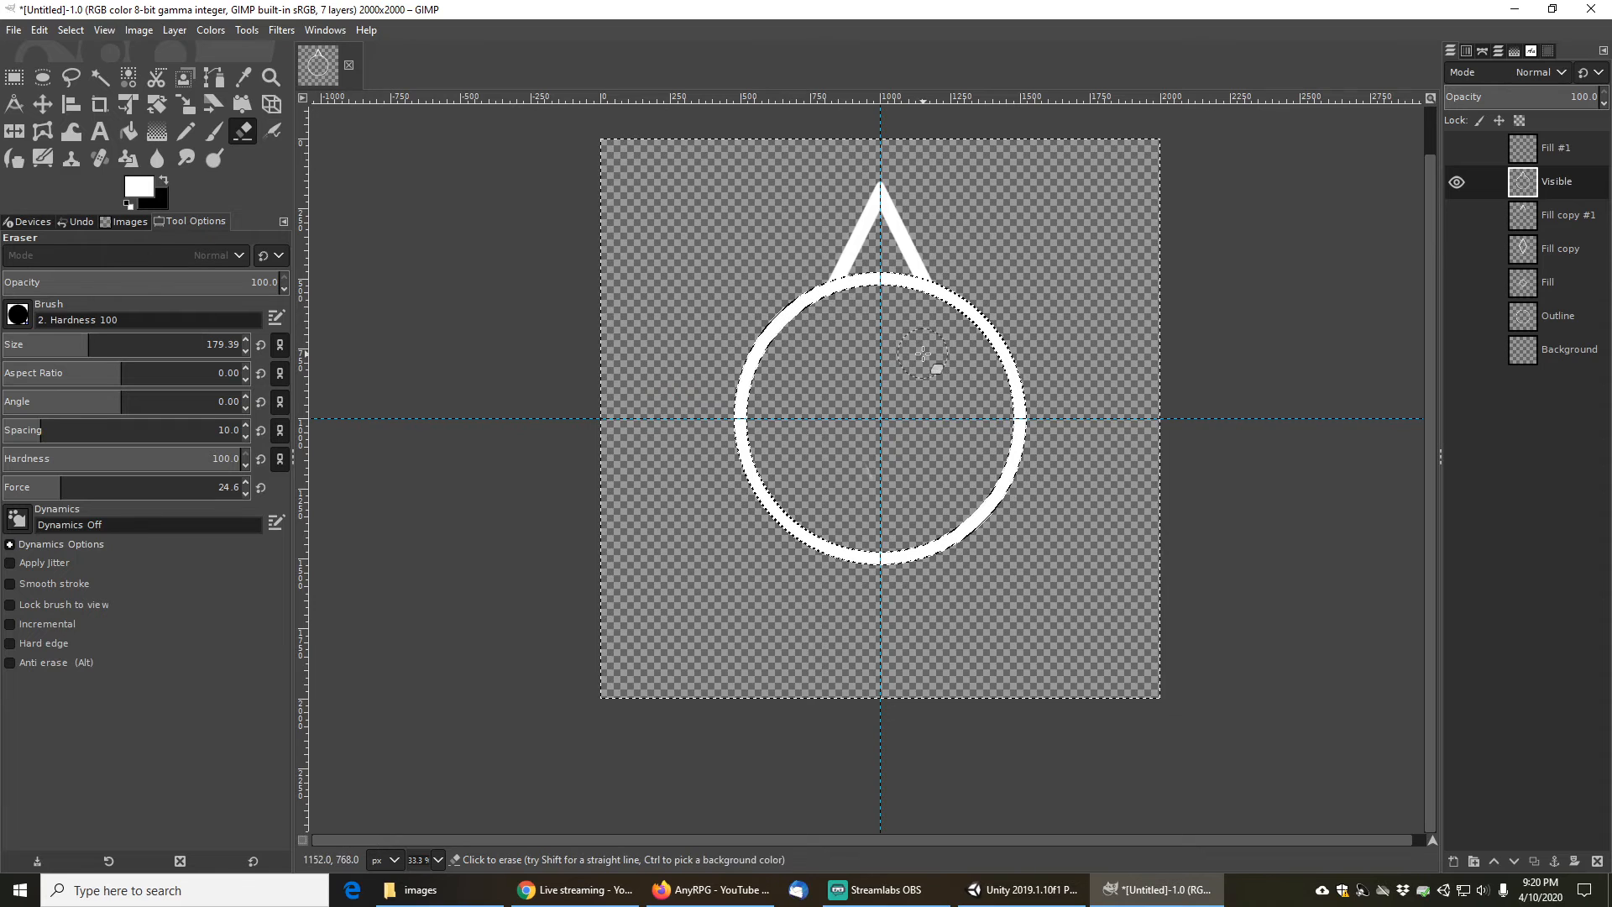
left_click(70, 29)
left_click(104, 75)
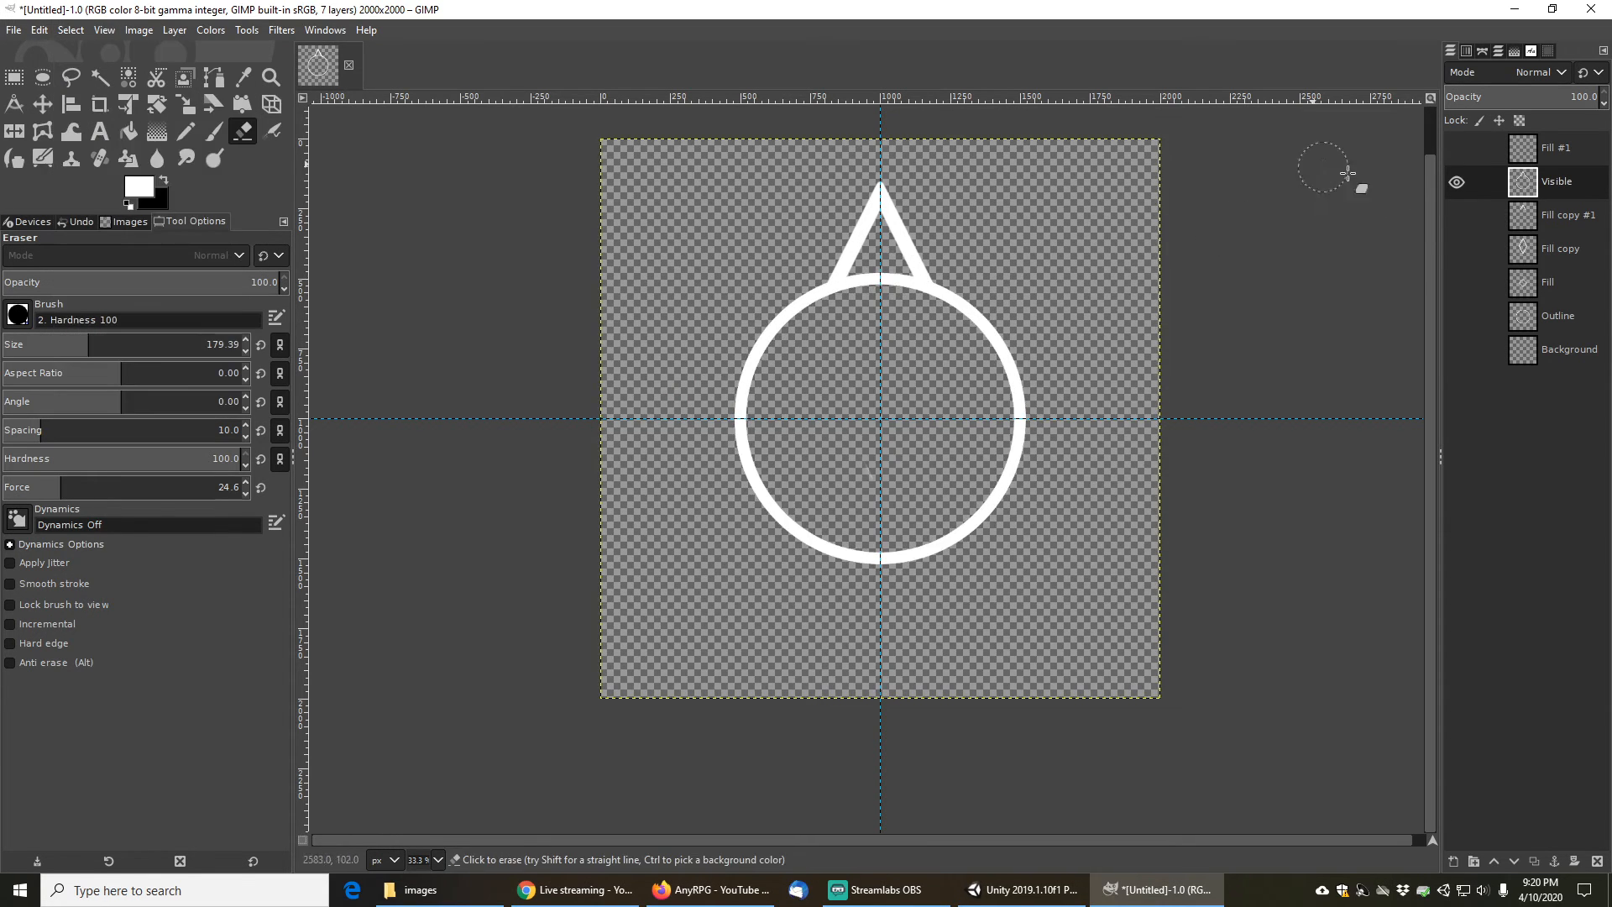
- Fuzzy-select the pin outline on the Visible layer, then invert the selection with Fill #1 as the only visible, active layer
left_click(100, 76)
left_click(925, 279)
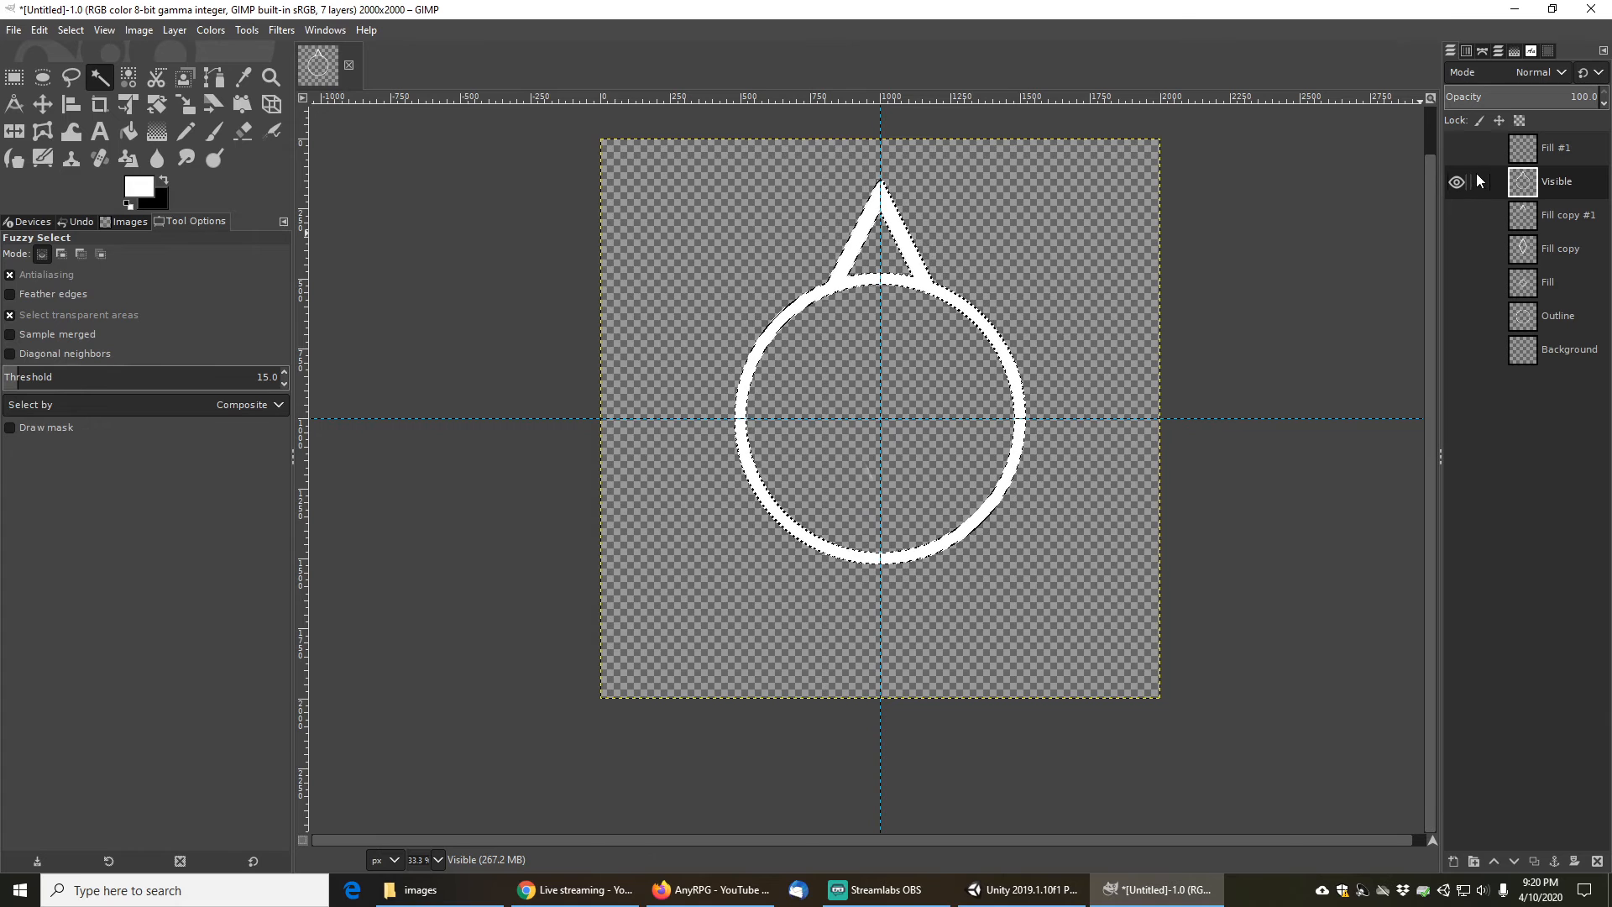
left_click(1572, 150)
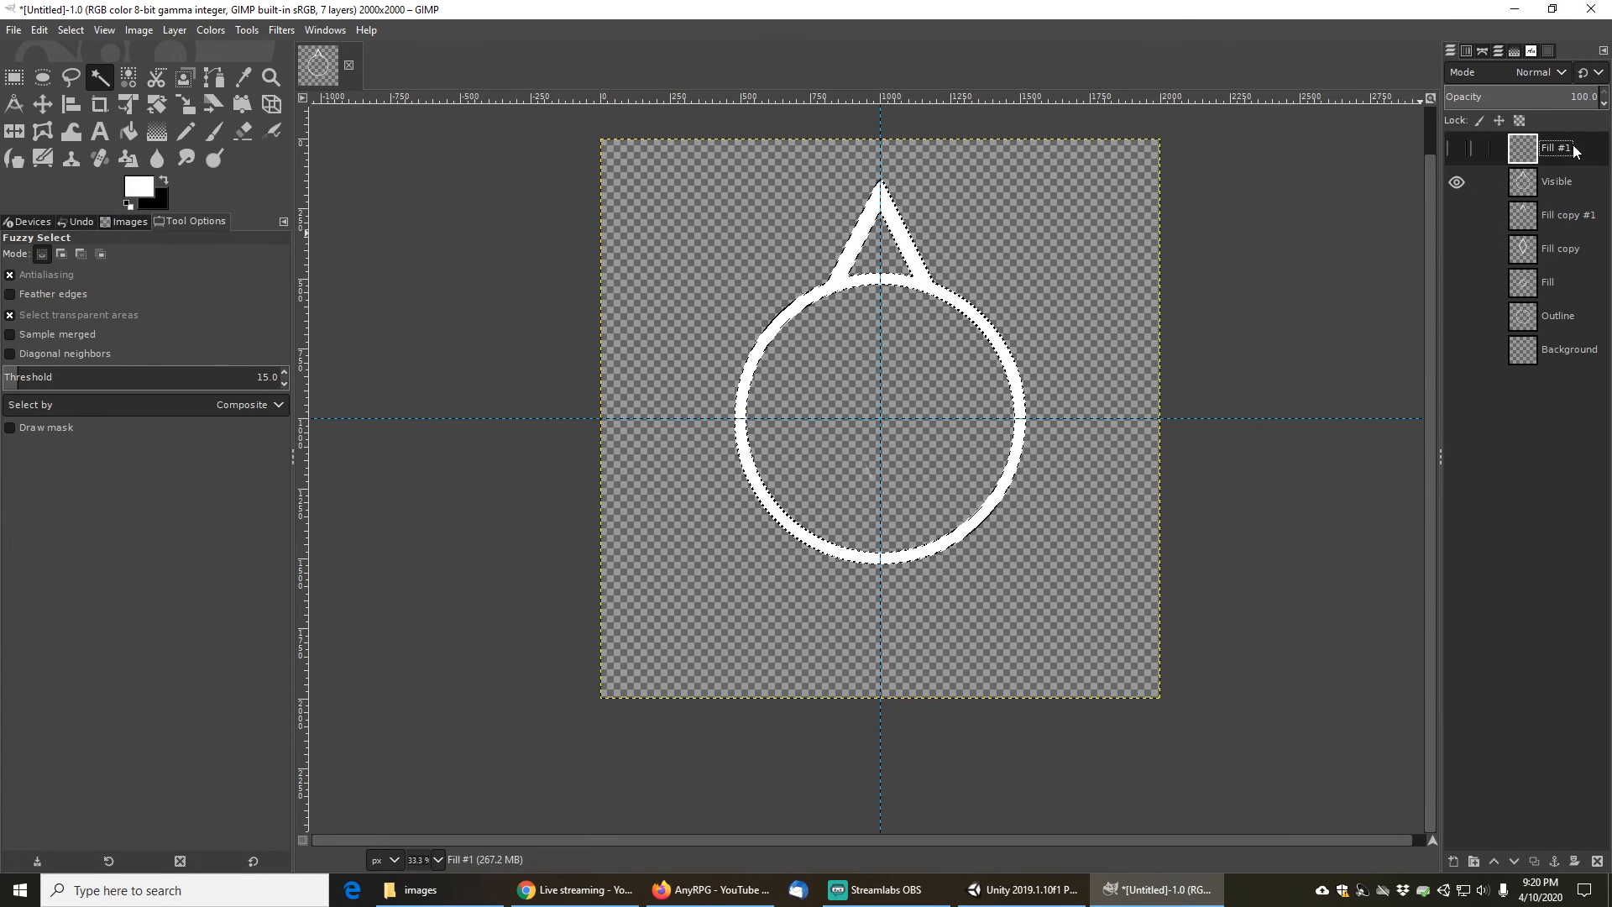
left_click(1456, 183)
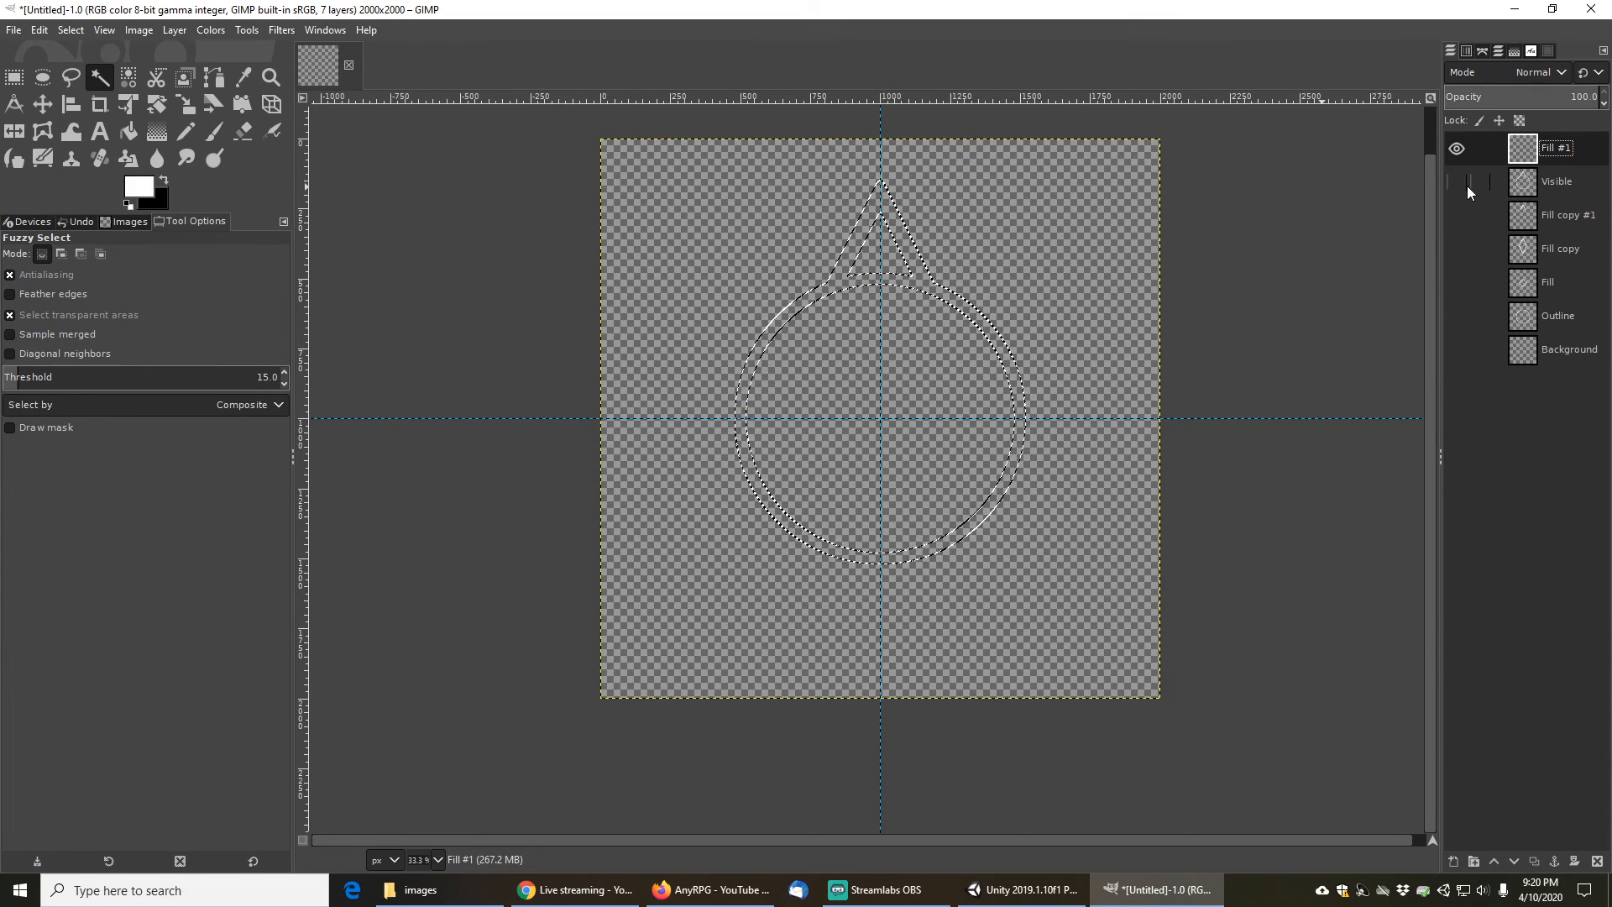
left_click(70, 29)
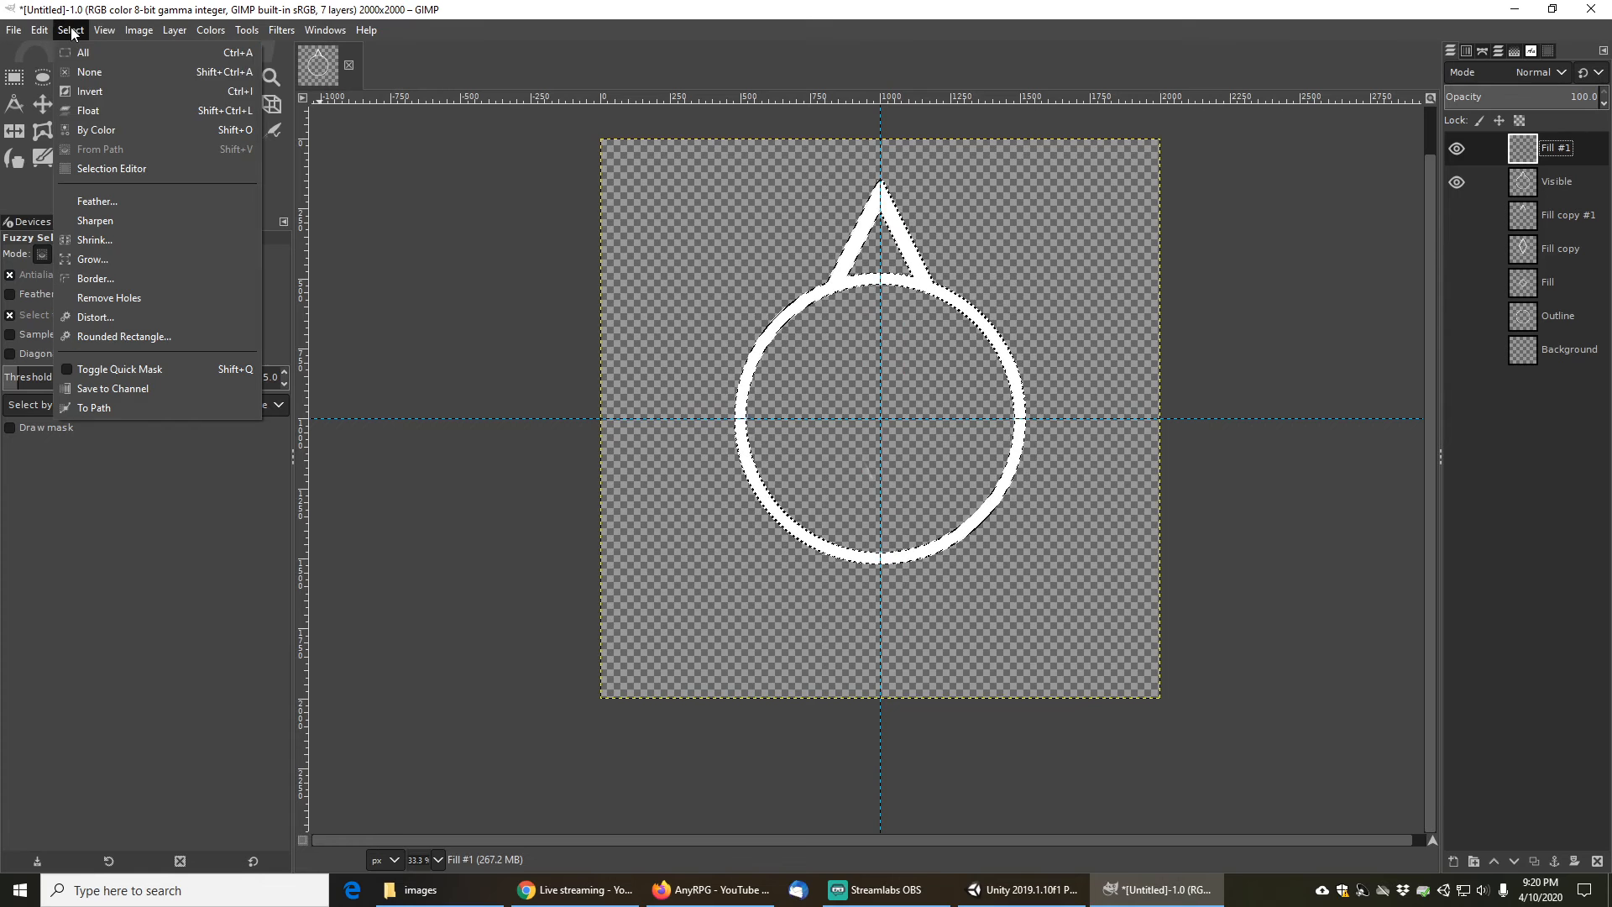
left_click(93, 91)
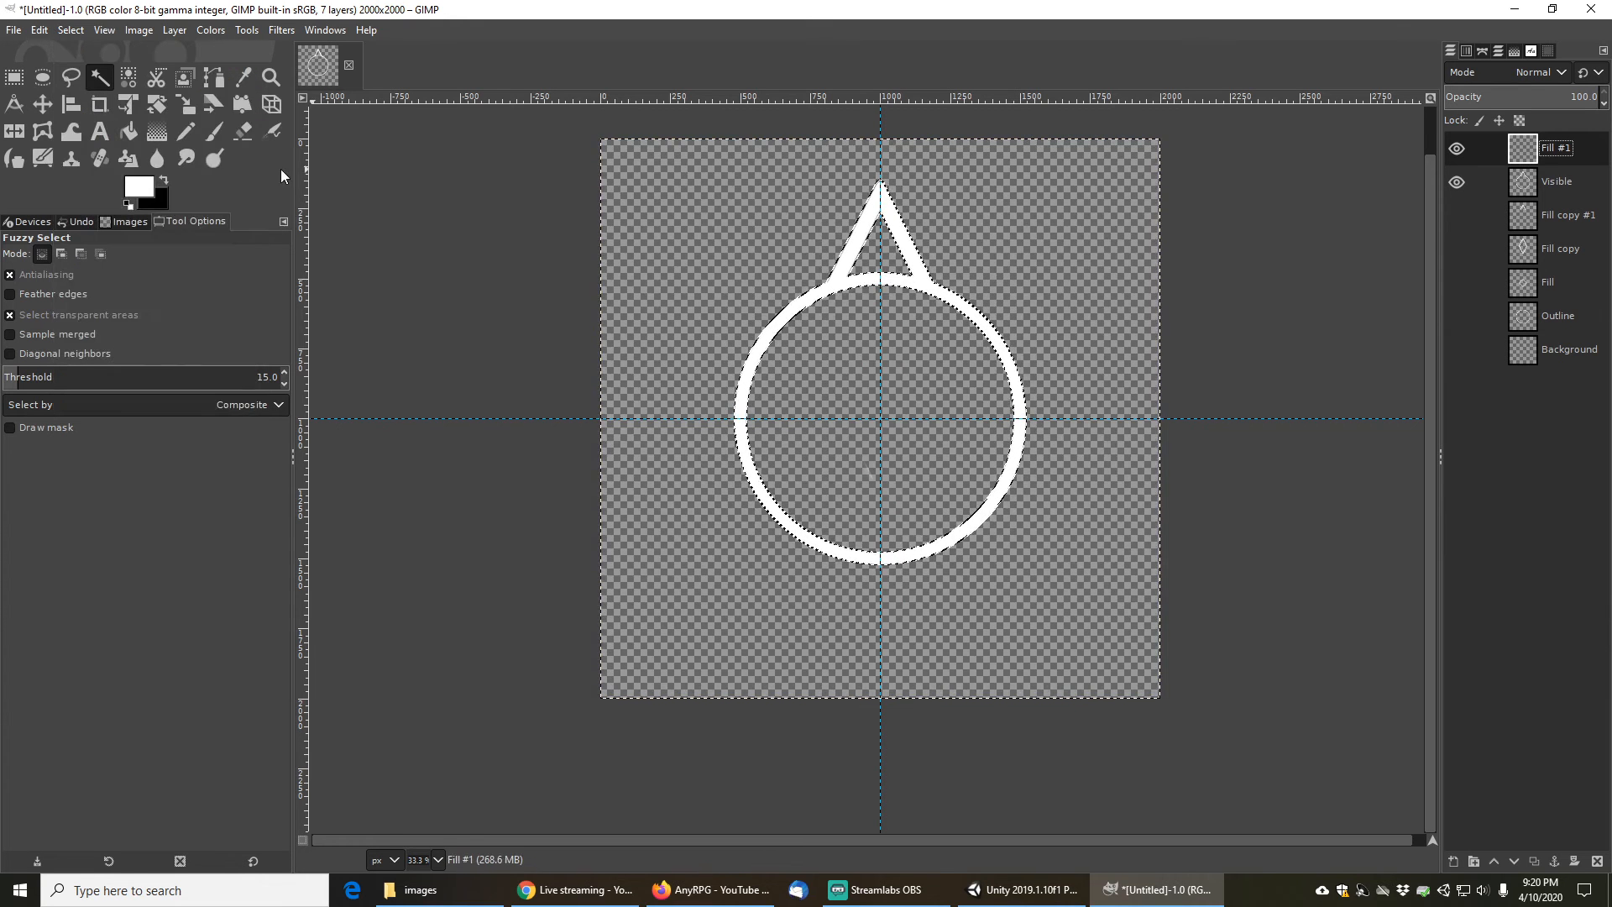
- Draw a shaped spherical gradient on Fill #1 from the circle centre up to the ring's top, then clear the selection
left_click(157, 131)
left_click_drag(879, 418, 879, 293)
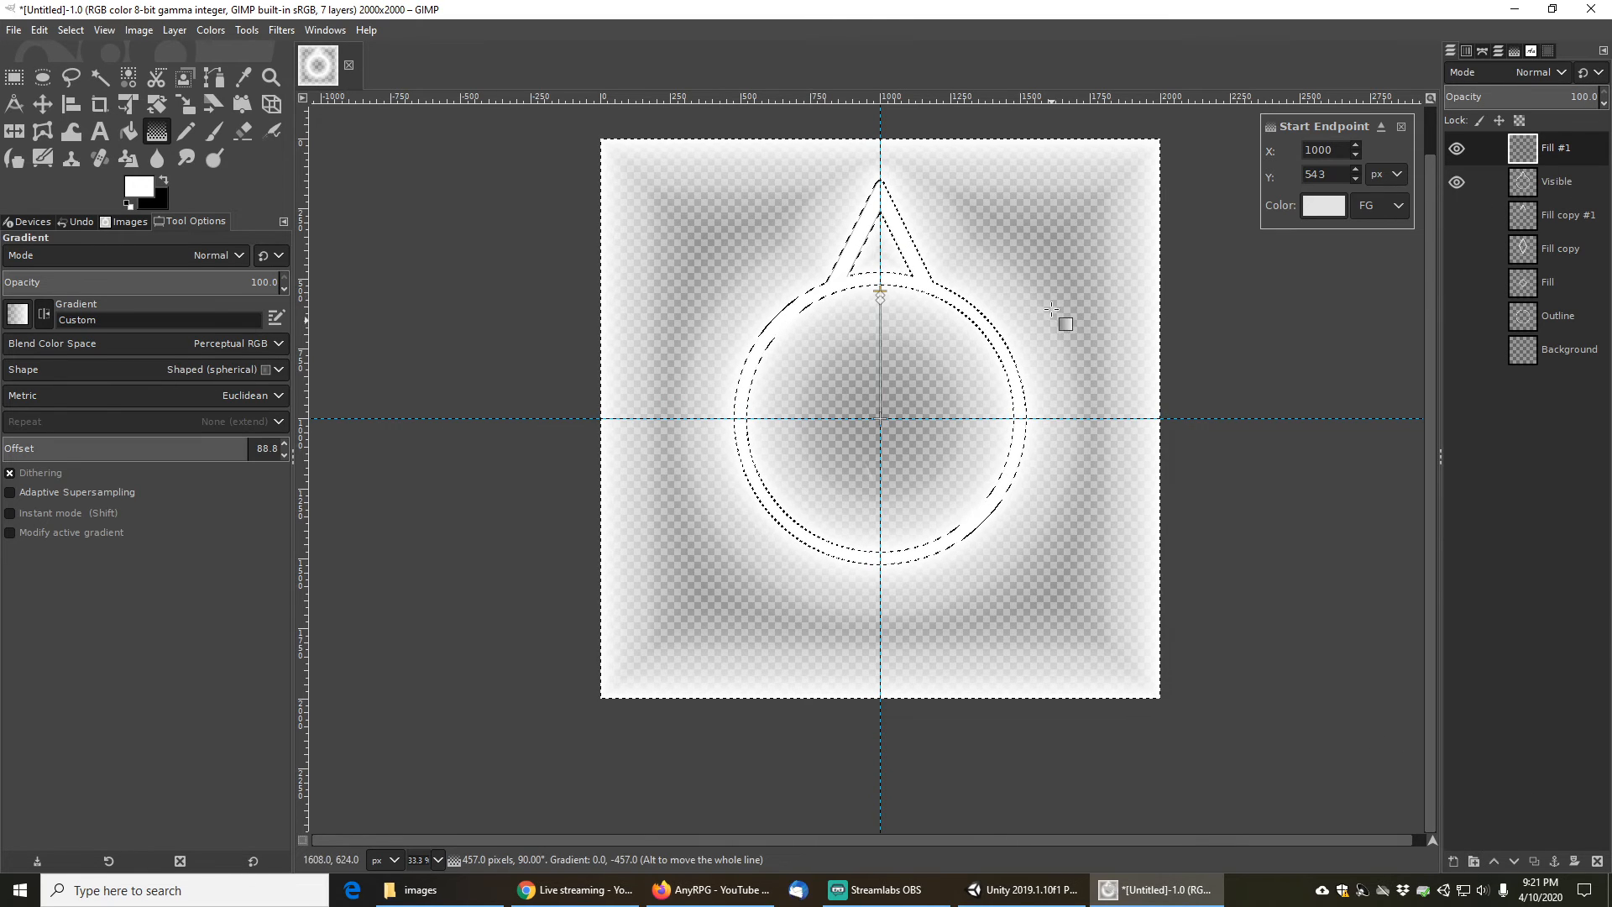
left_click(71, 30)
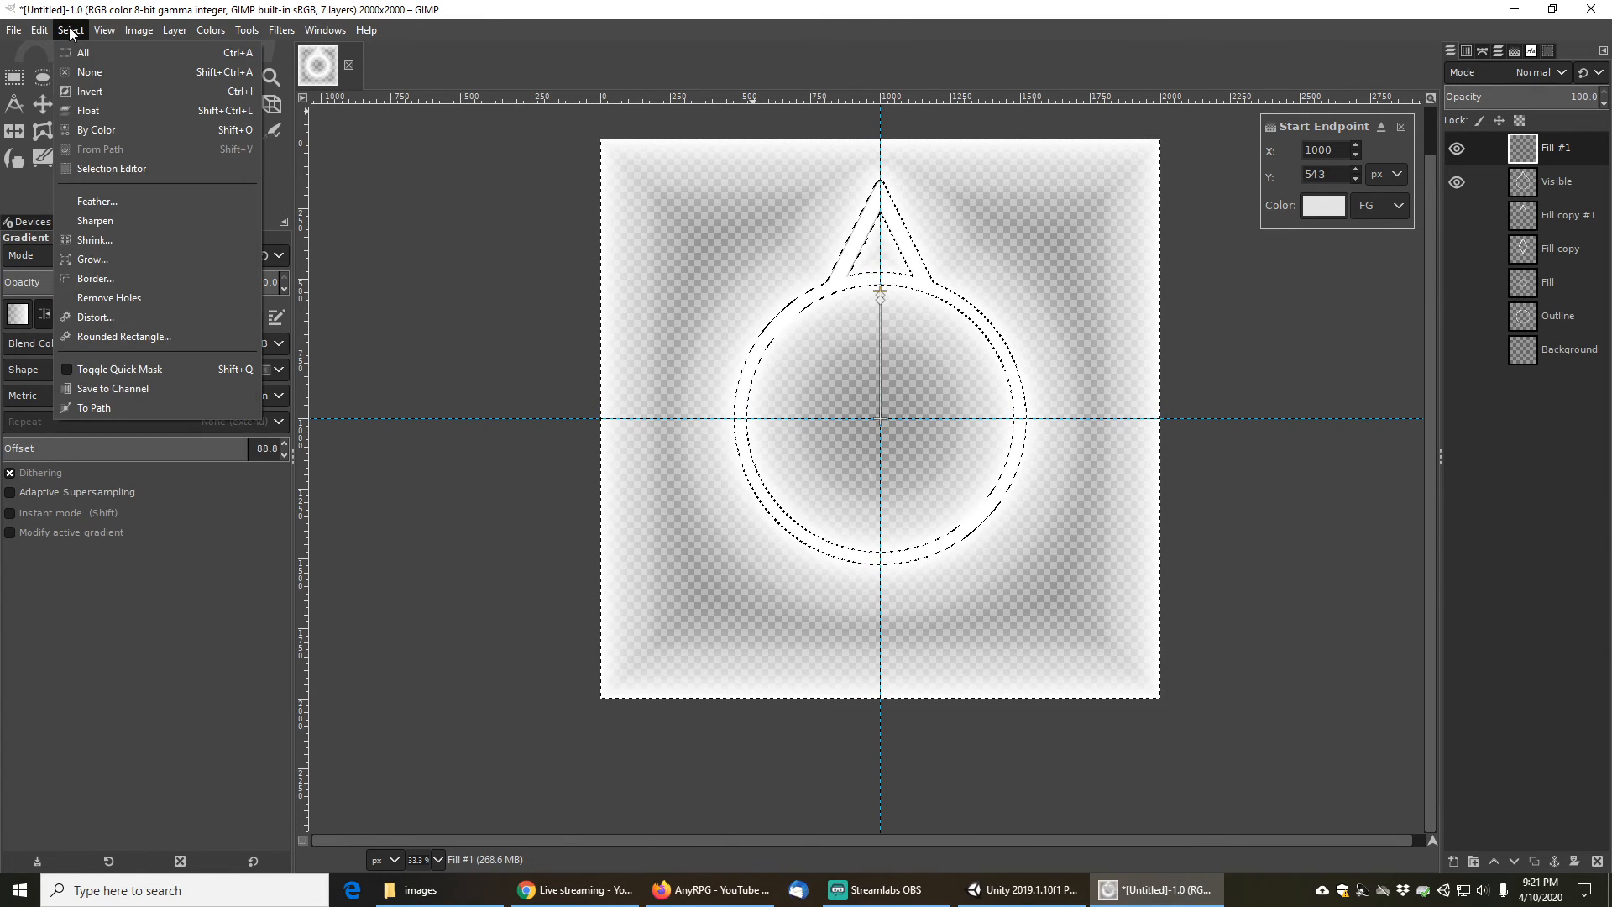
left_click(89, 72)
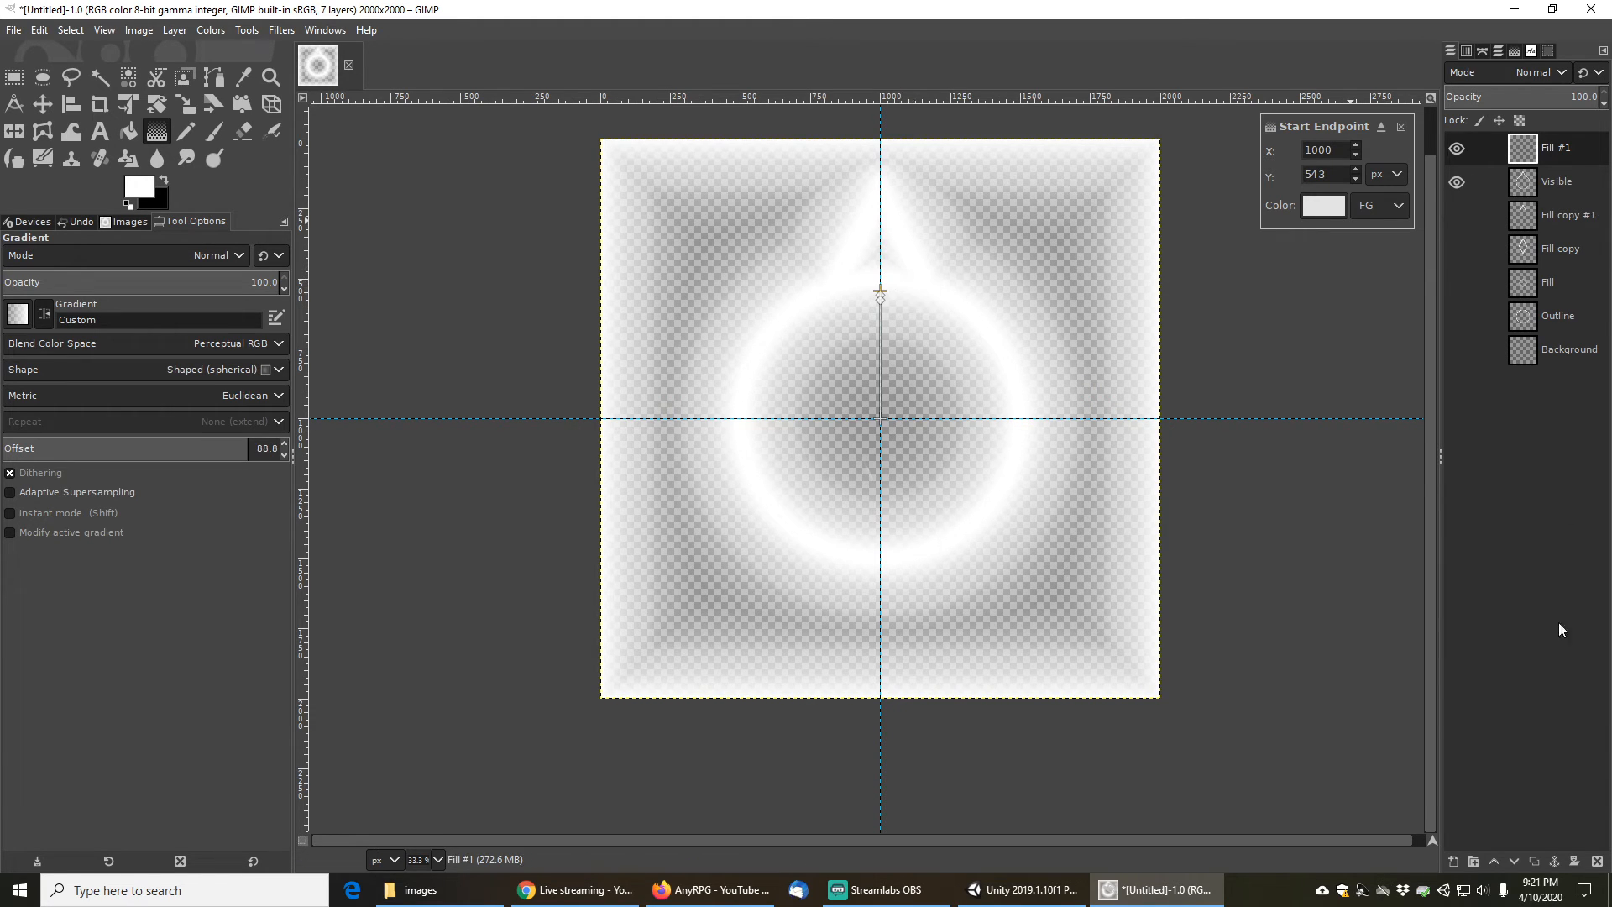
left_click(1533, 862)
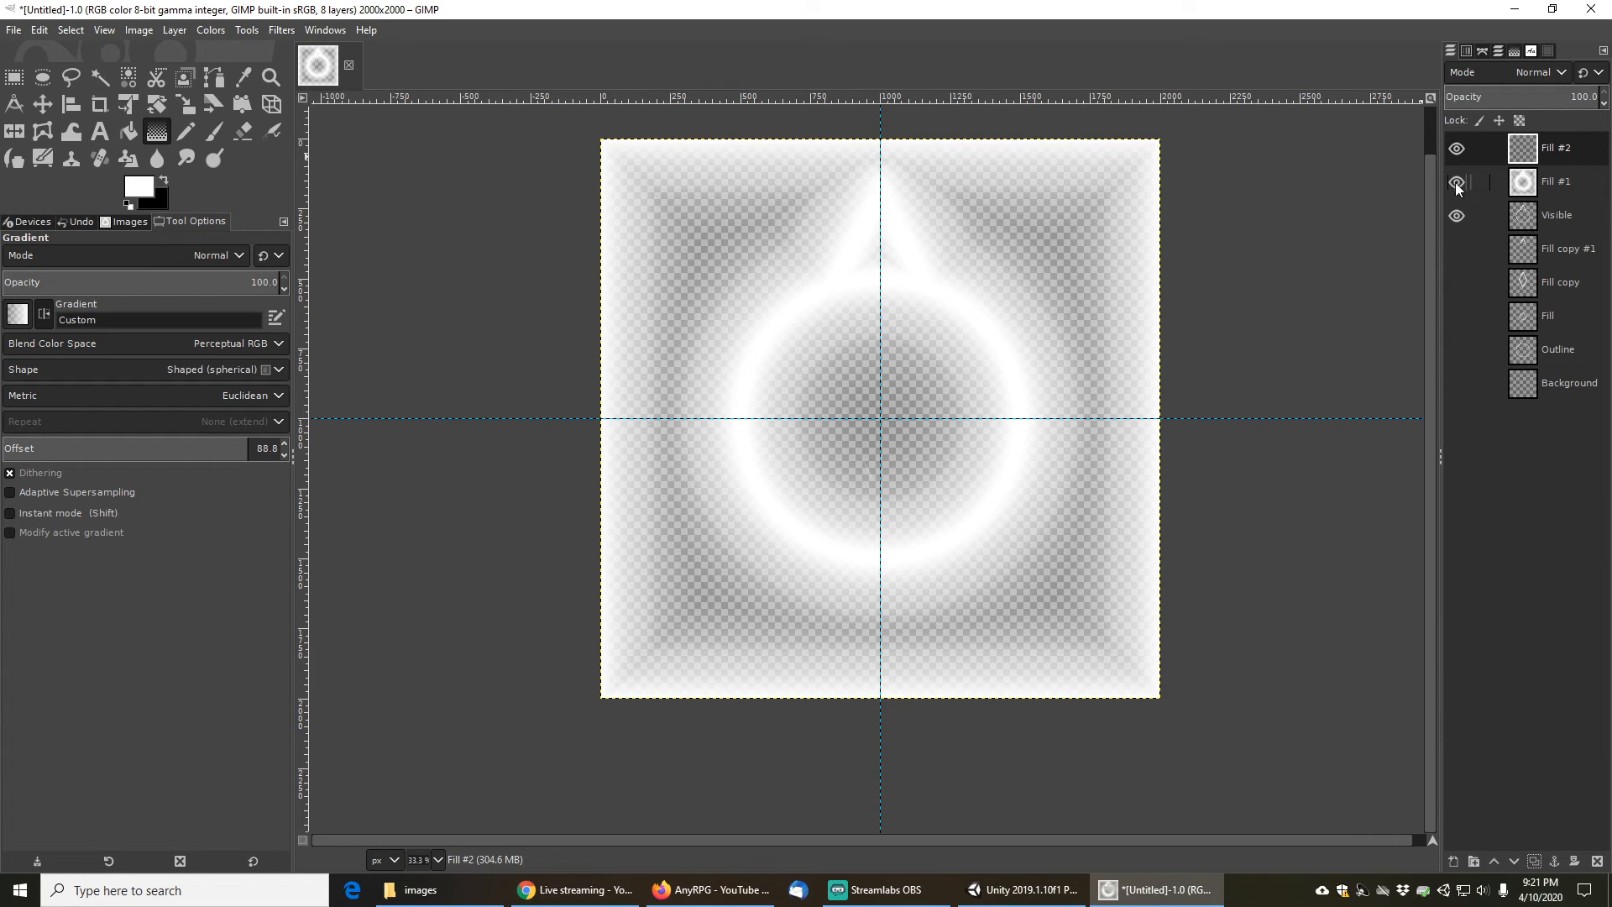
left_click(1567, 170)
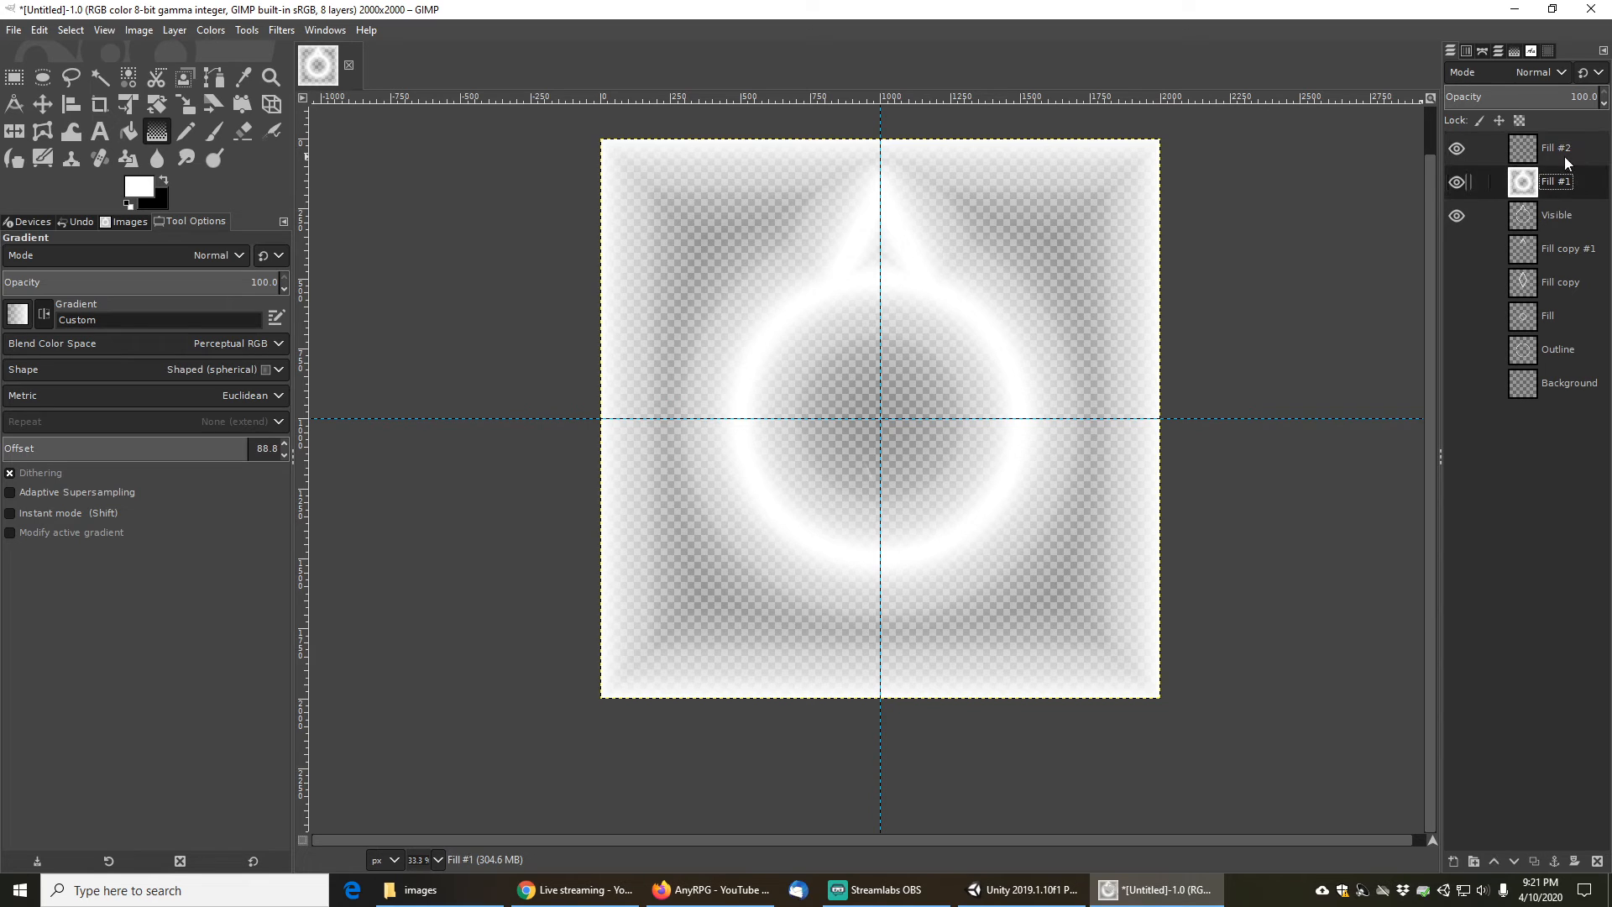
left_click(1456, 182)
right_click(1565, 146)
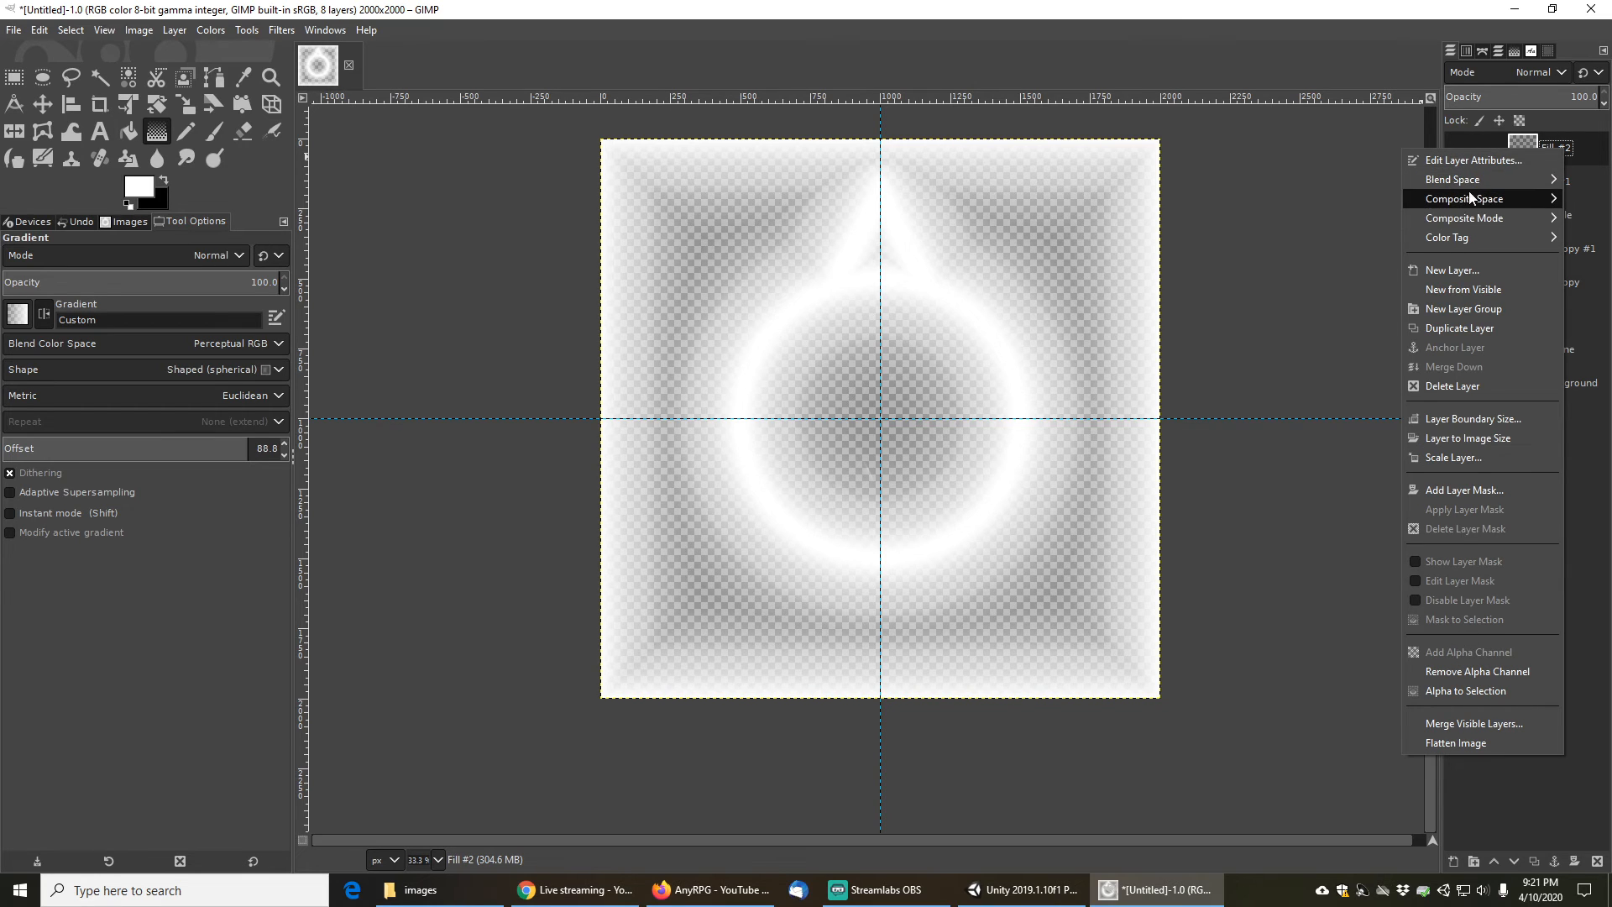
left_click(1452, 385)
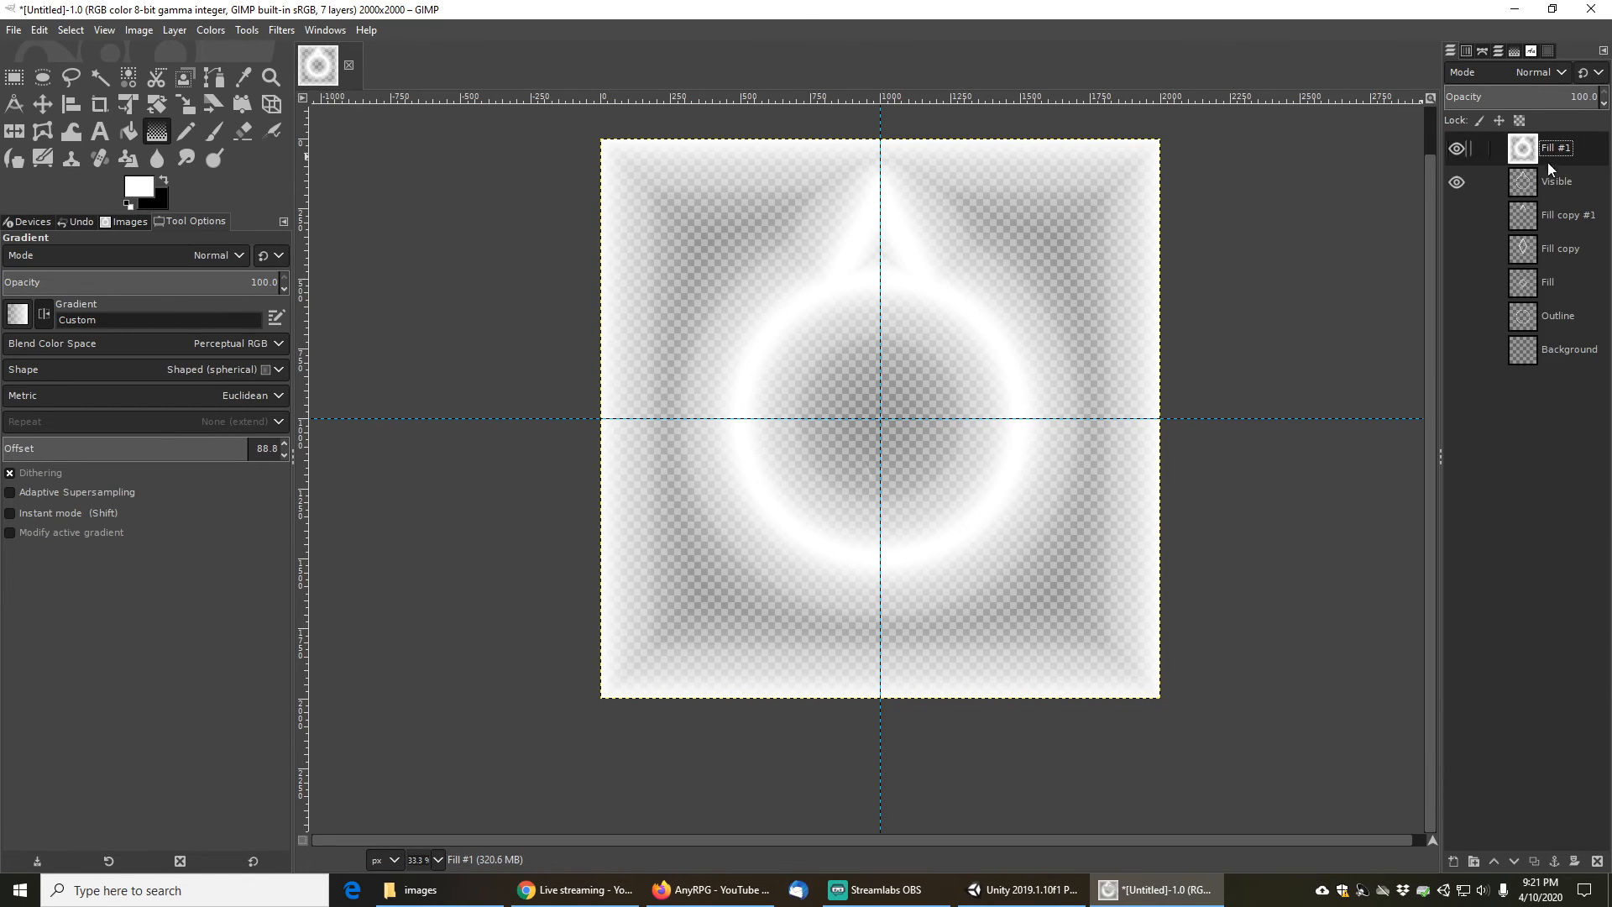
- Duplicate the Fill #1 layer as Fill #2 and hide both fill layers
left_click(1559, 158)
left_click(1536, 861)
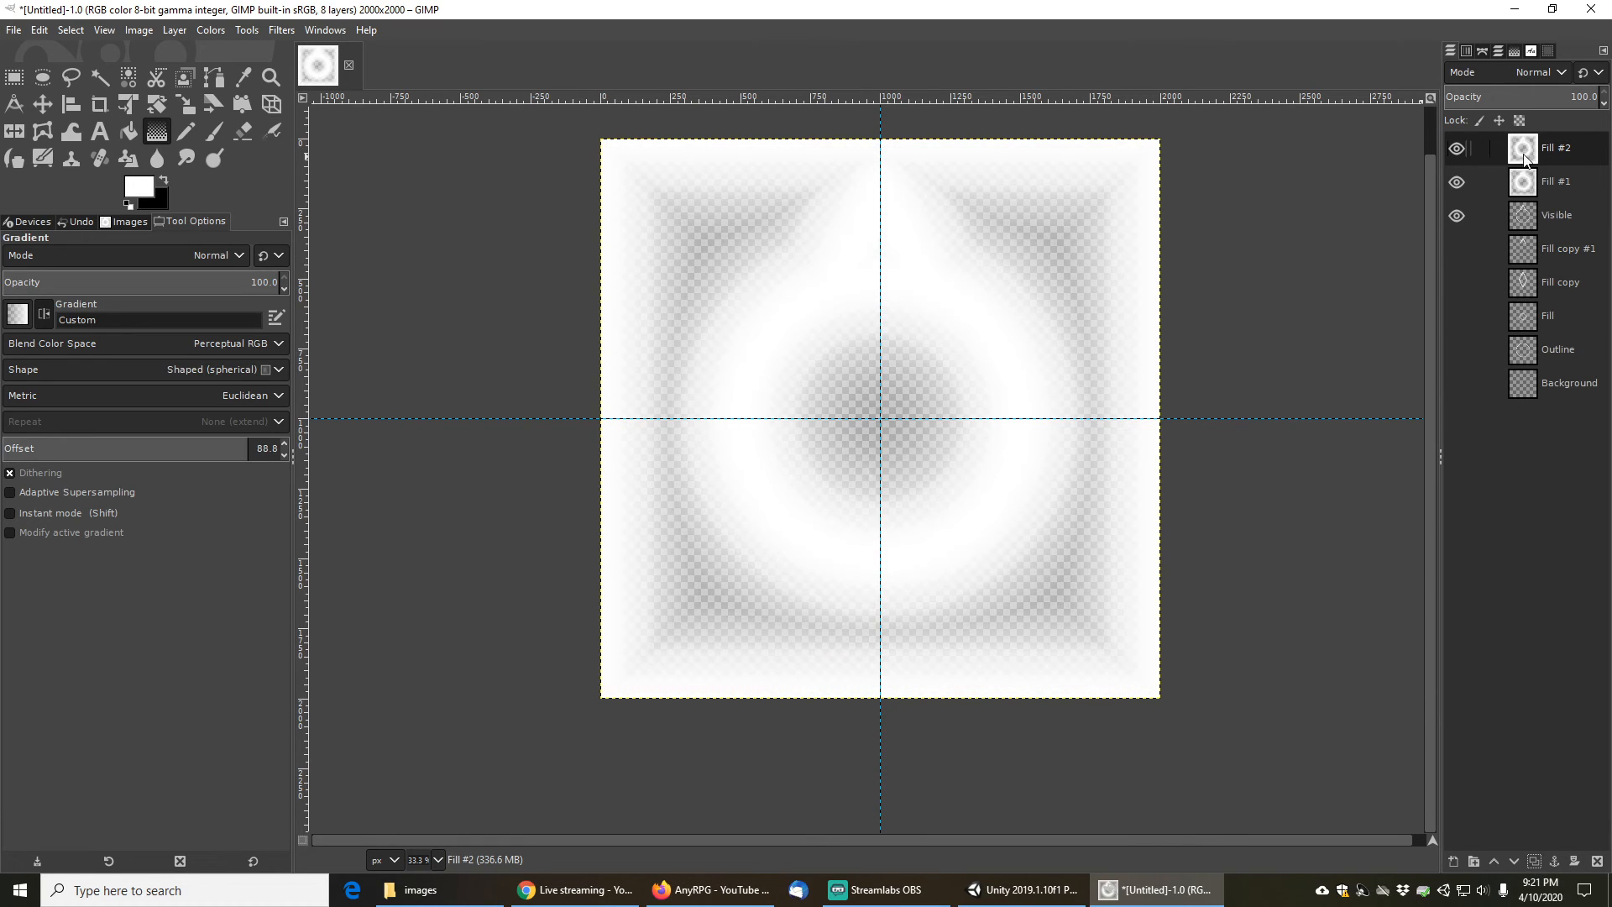
left_click(1456, 182)
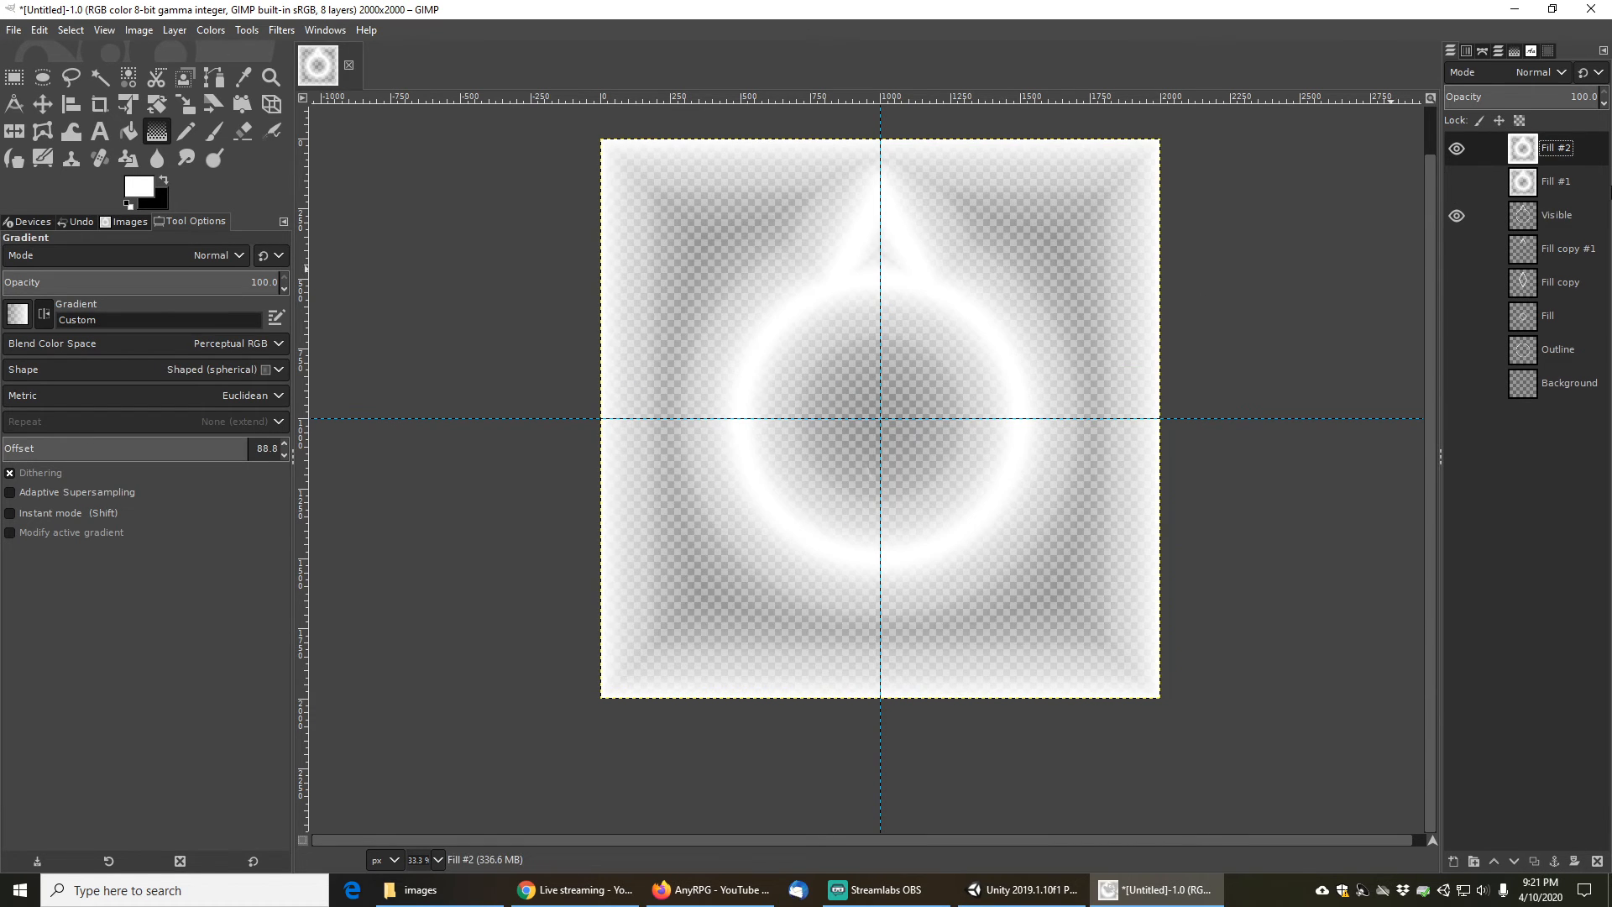
left_click(1455, 150)
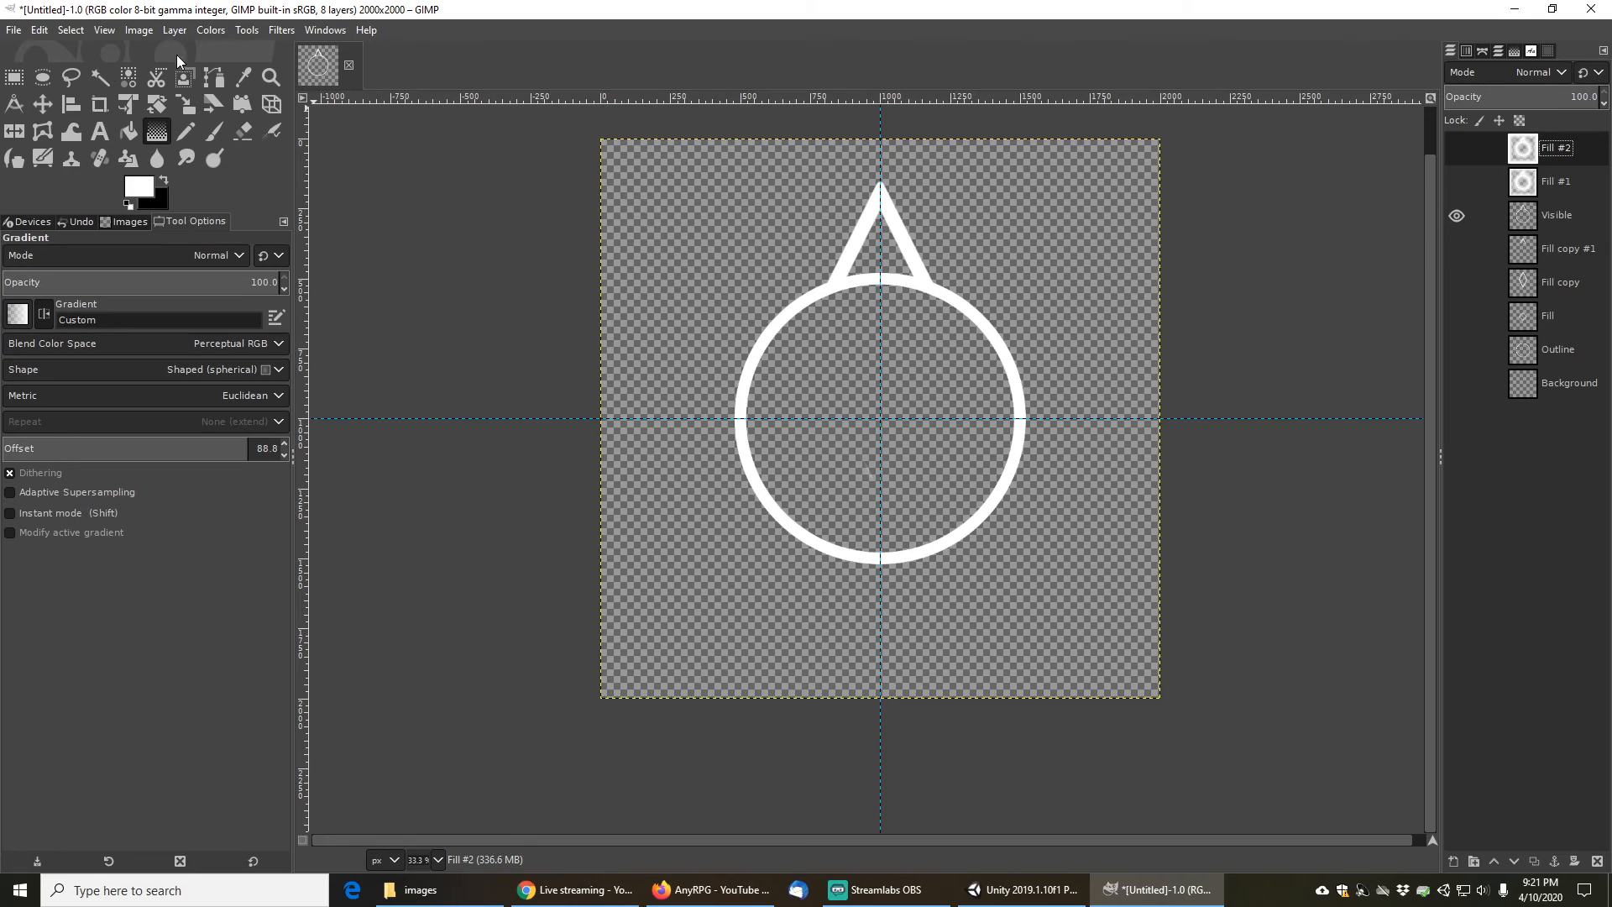
- Fuzzy-select the transparent area outside the pin on the Visible layer
left_click(100, 77)
left_click(749, 214)
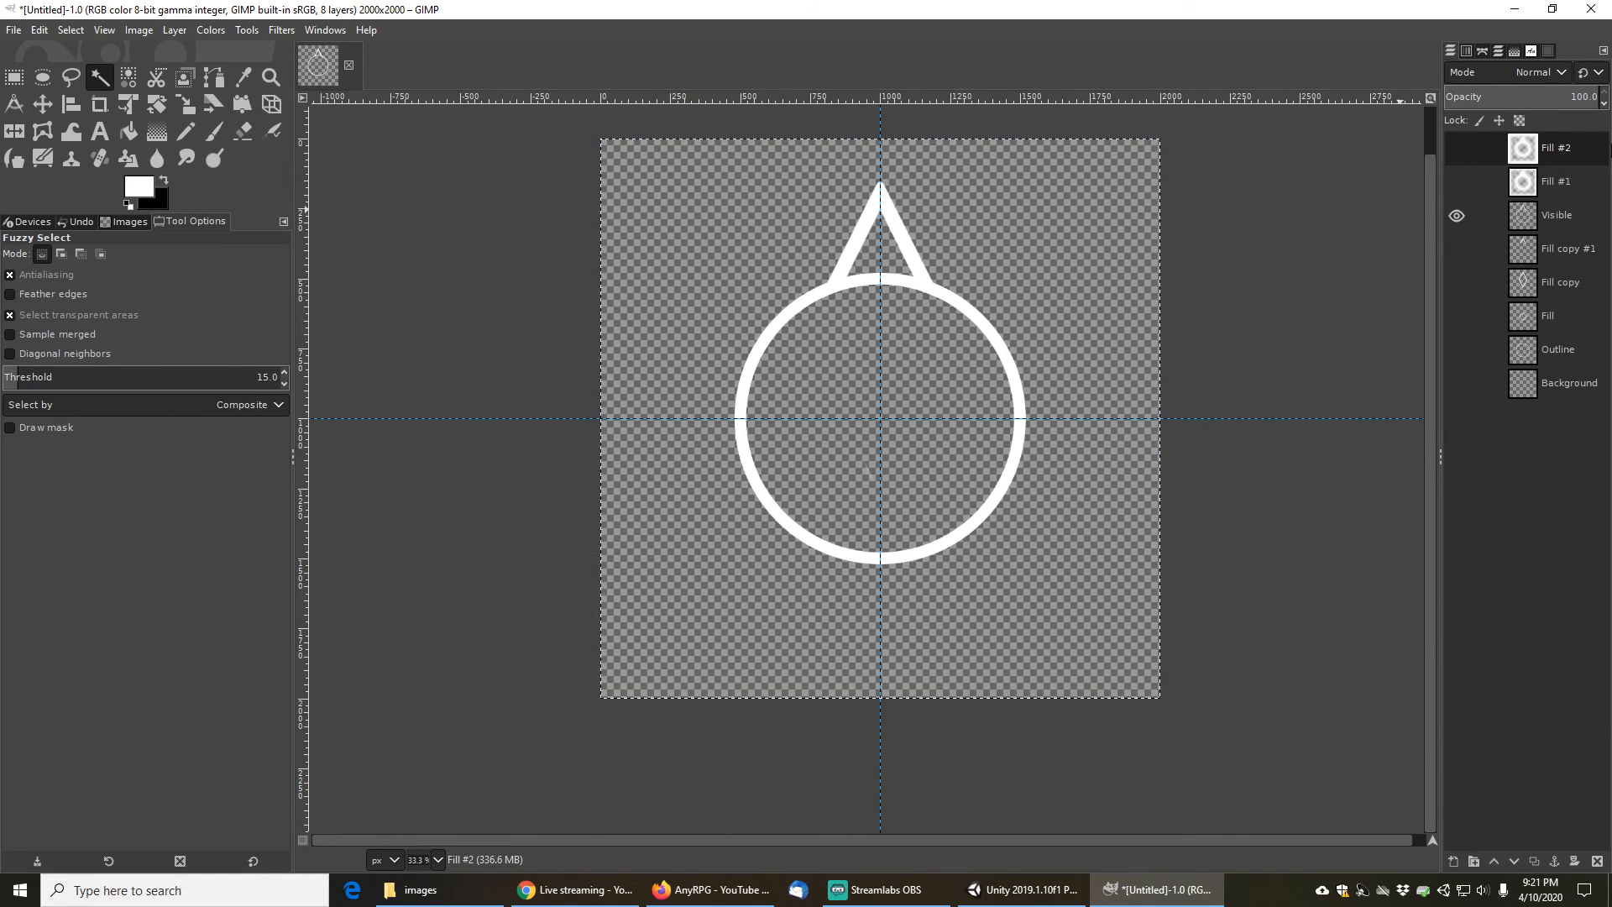
left_click(1562, 216)
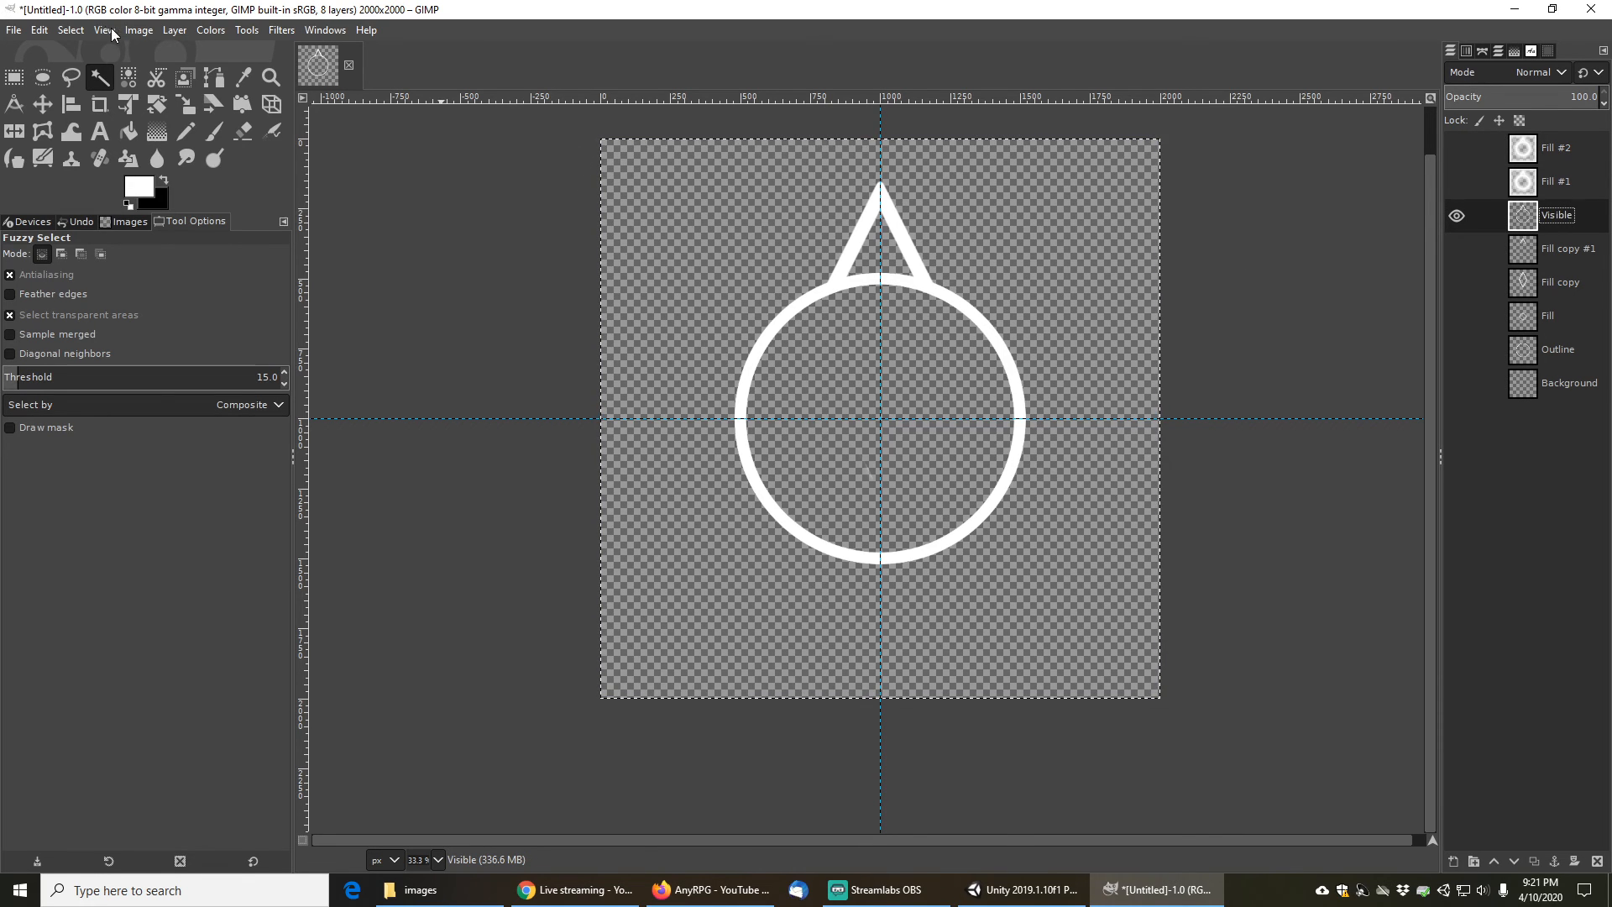
left_click(70, 30)
left_click(87, 72)
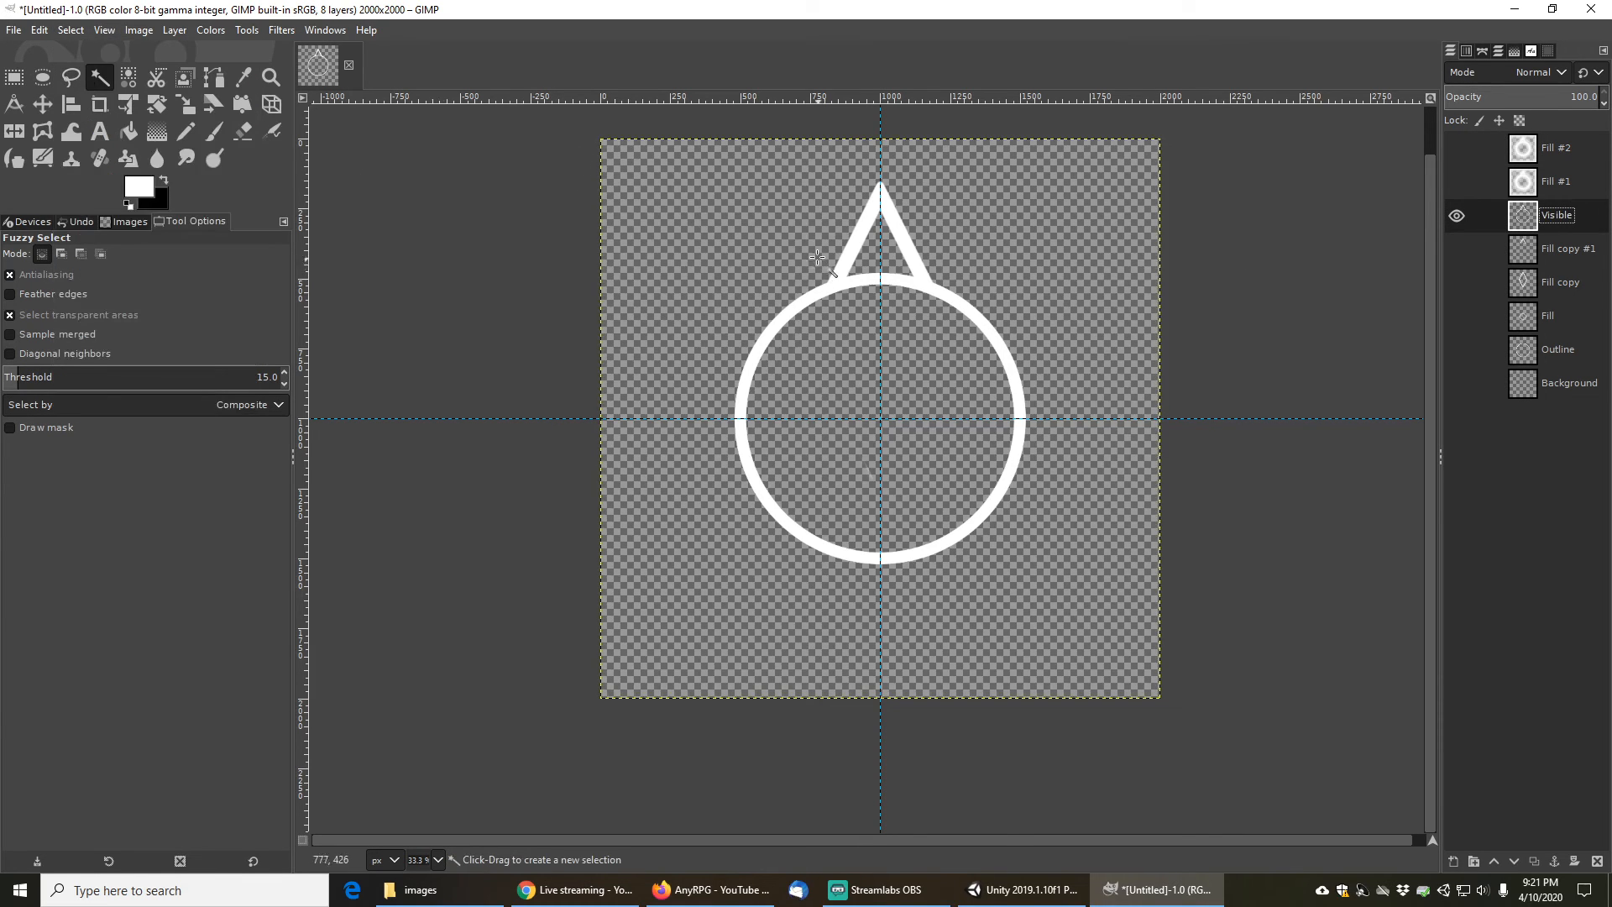
left_click(710, 236)
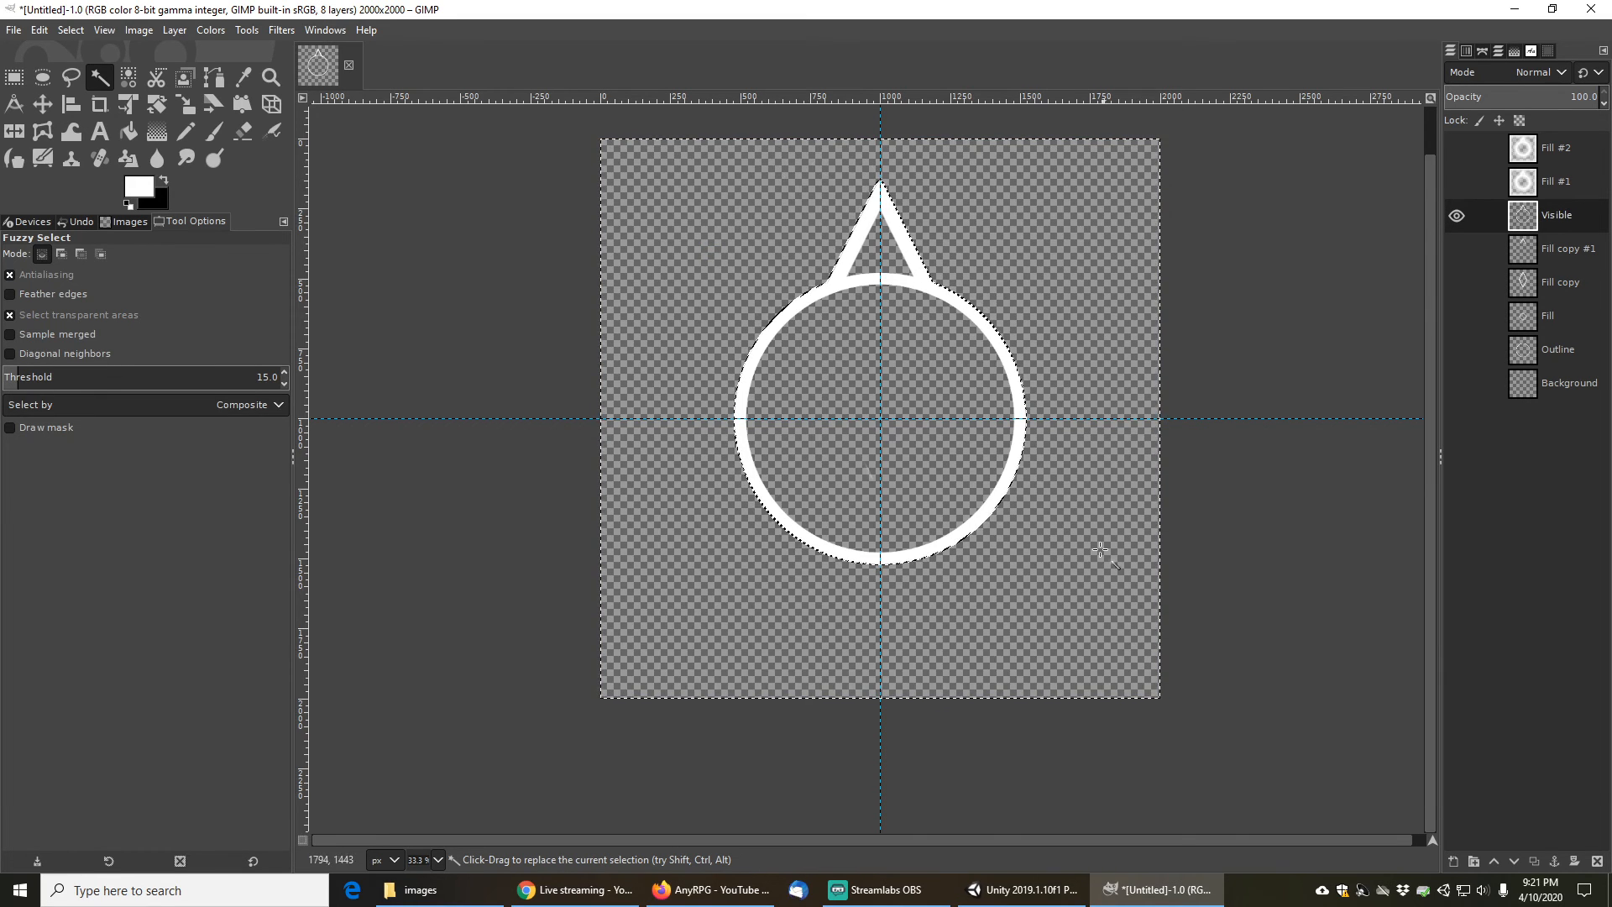
- Show only the Fill #2 layer, cut away the gradient outside the pin, and clear the selection
left_click(1457, 216)
left_click(1567, 151)
left_click(1456, 150)
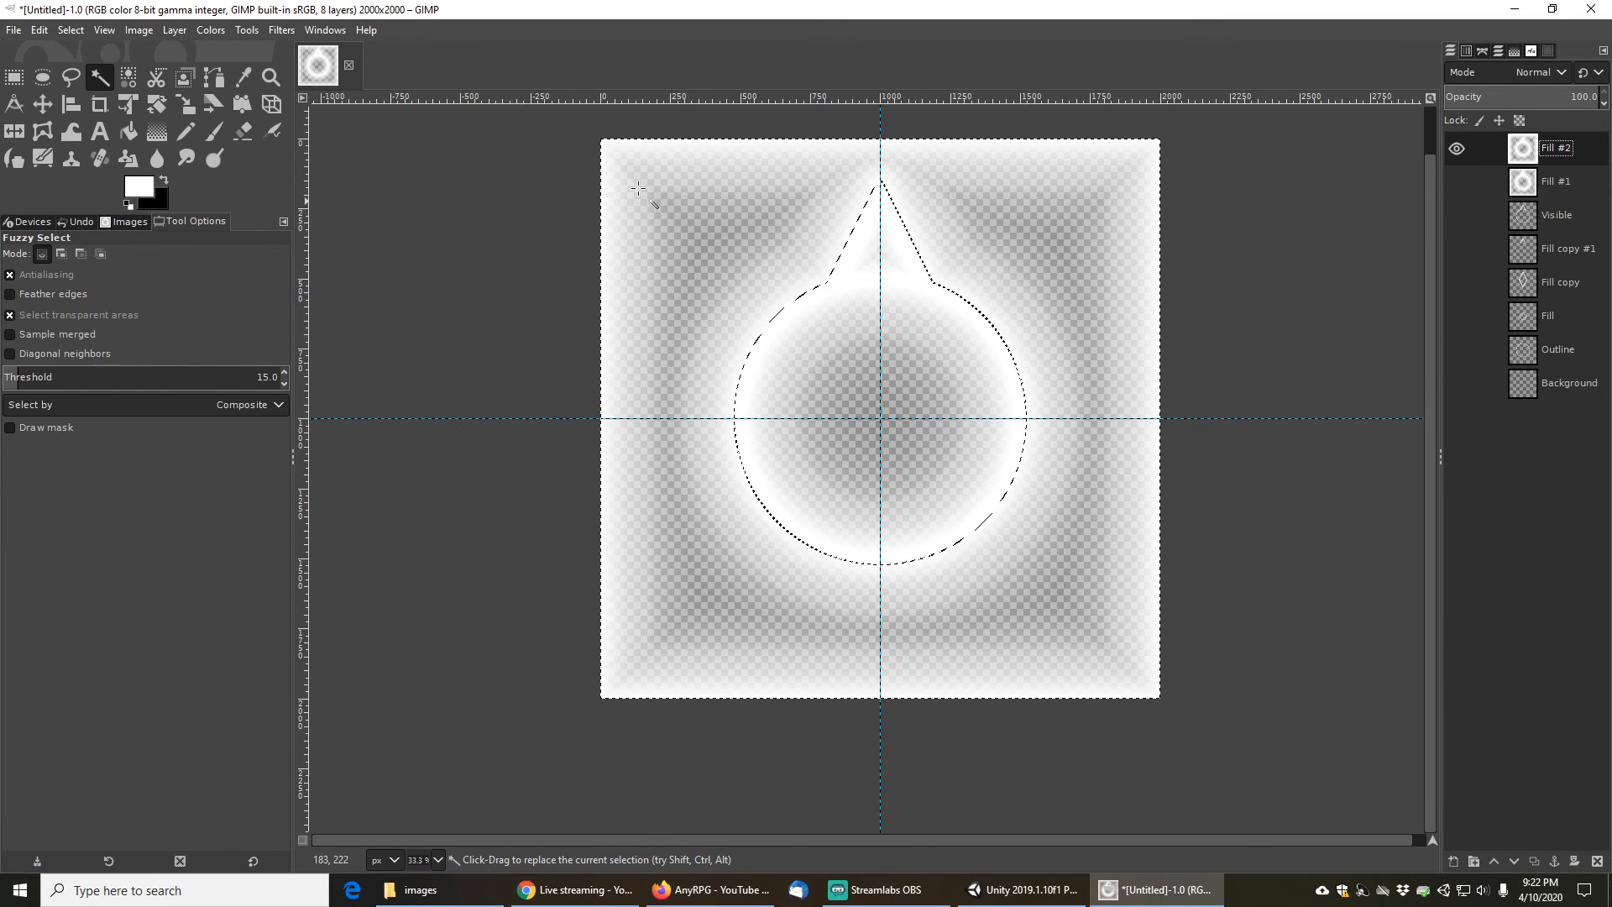
left_click(38, 32)
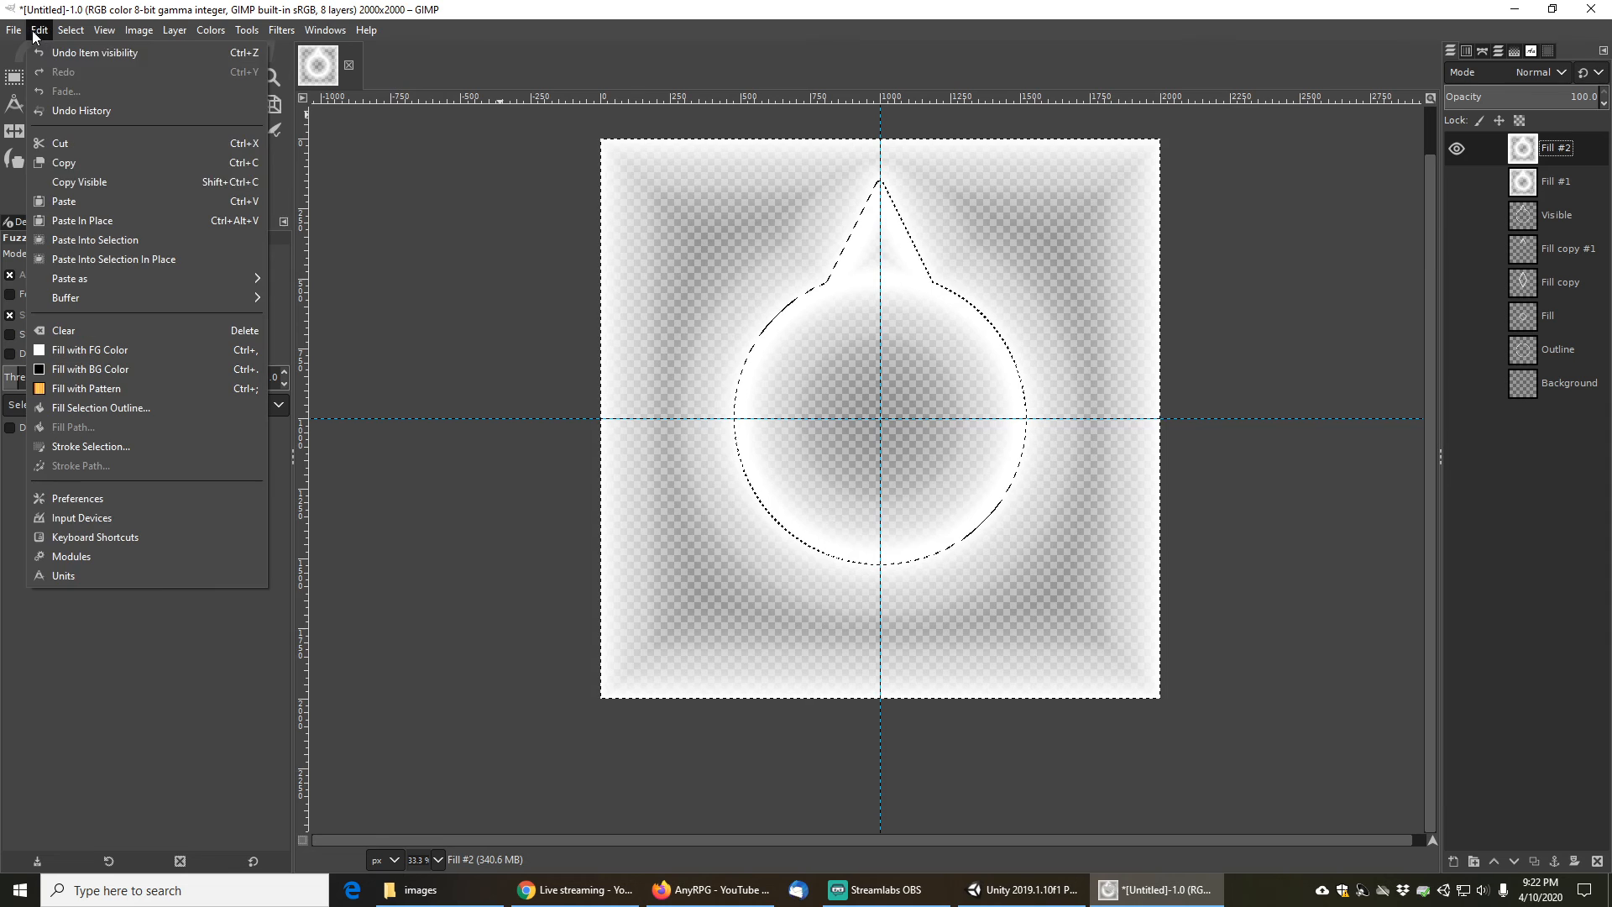
left_click(61, 142)
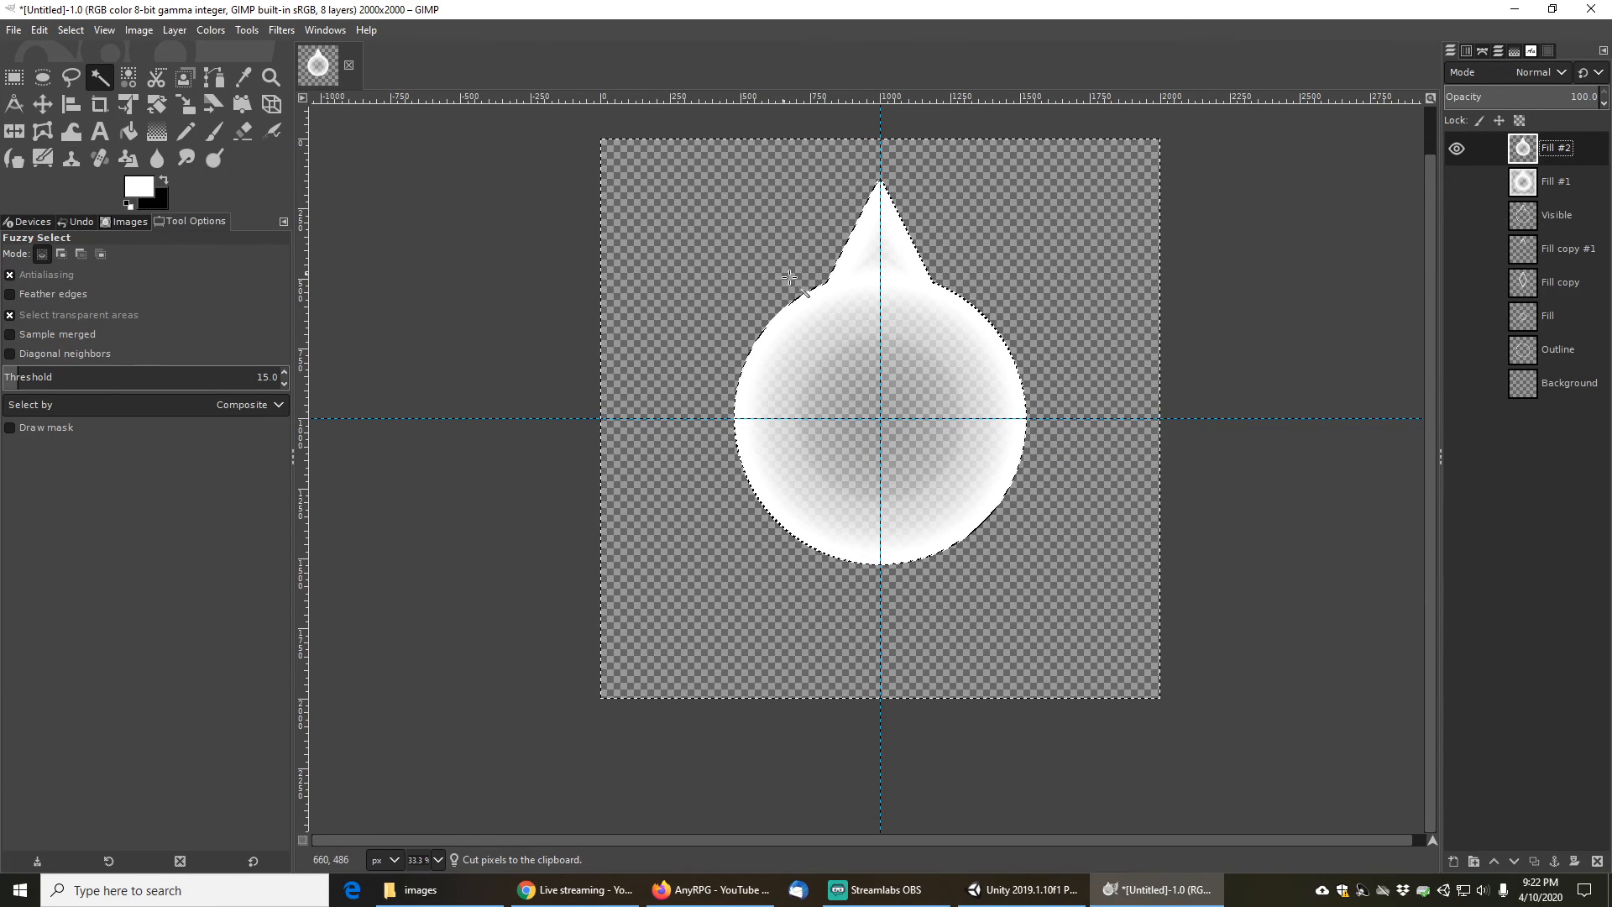
left_click(72, 30)
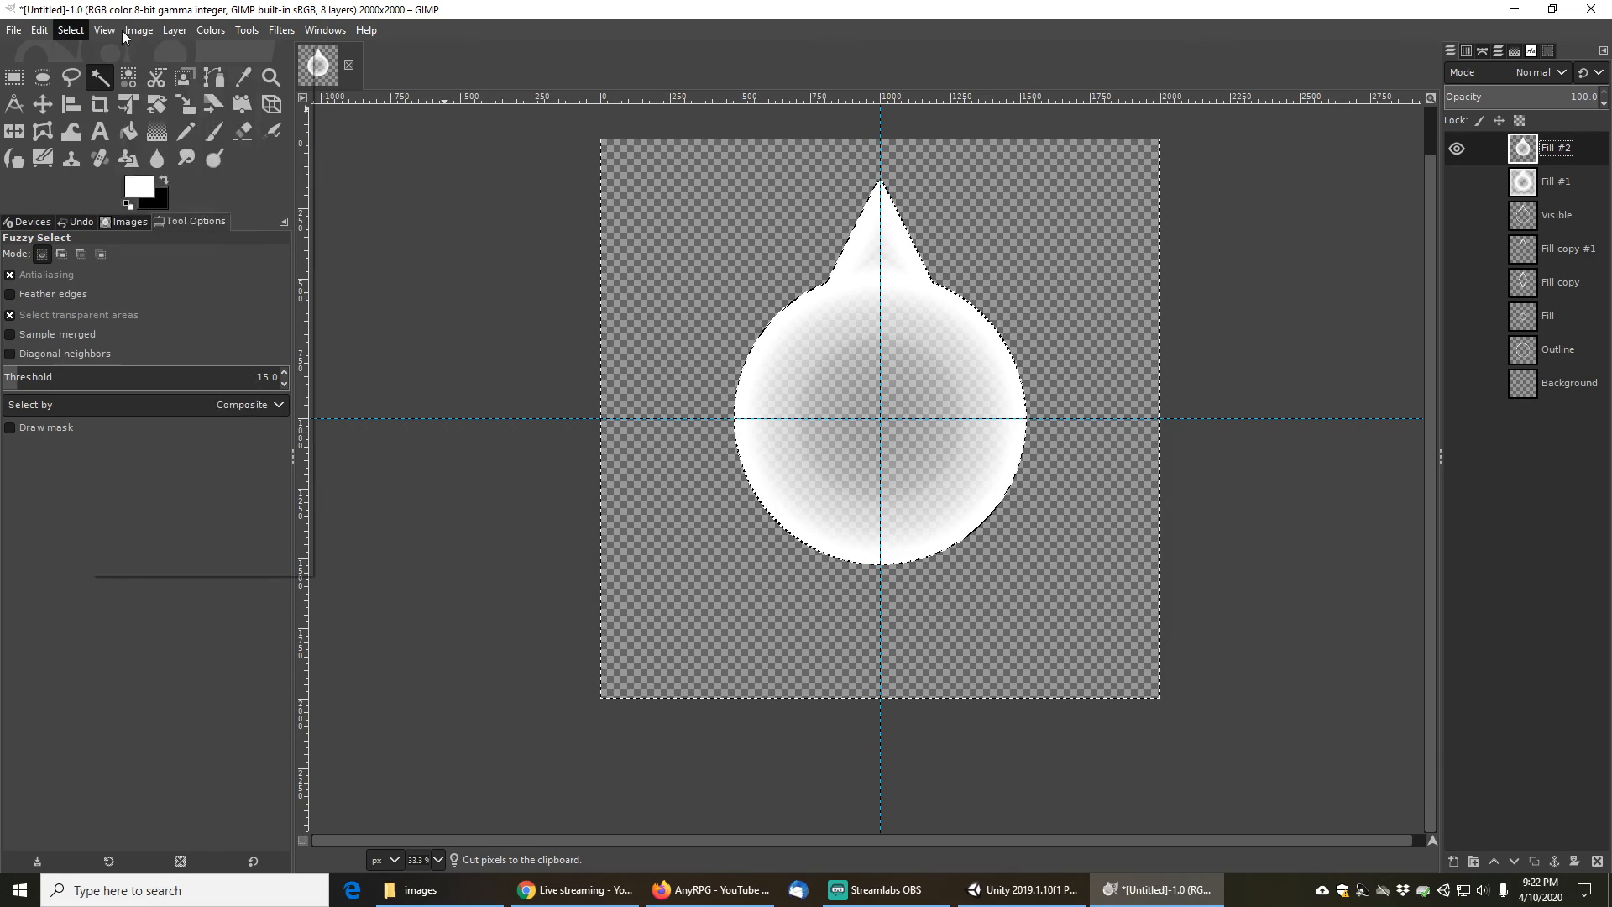
left_click(78, 72)
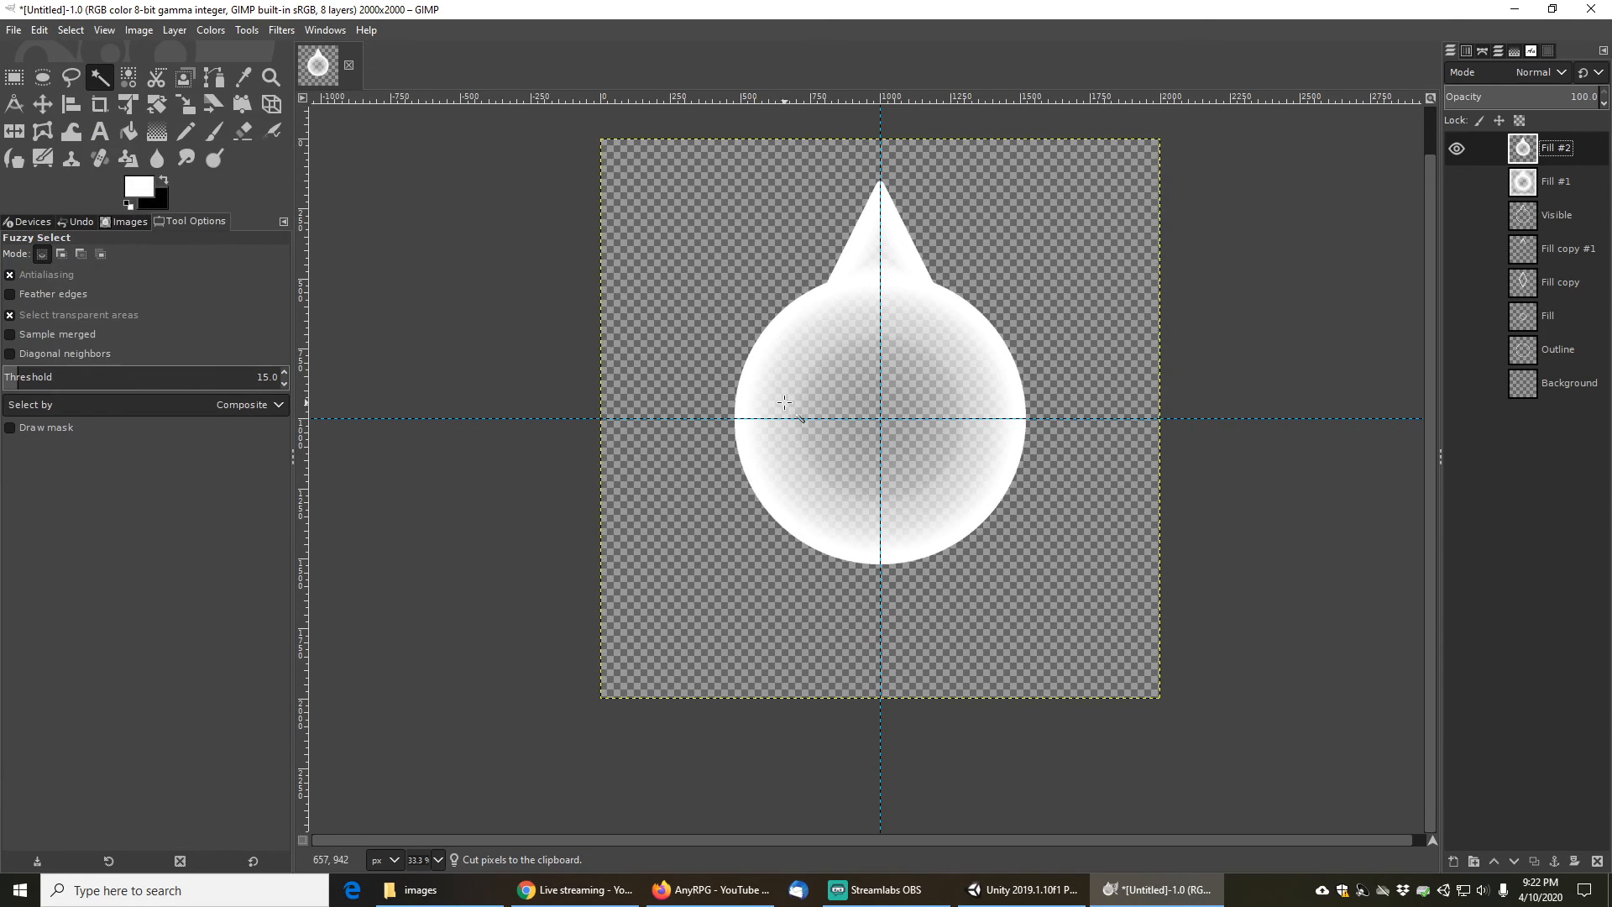
- Open the Export Image dialog and browse to the images folder under Storage (D:) > MJ > code > AnyRPG
scroll(784, 403, "down", 1)
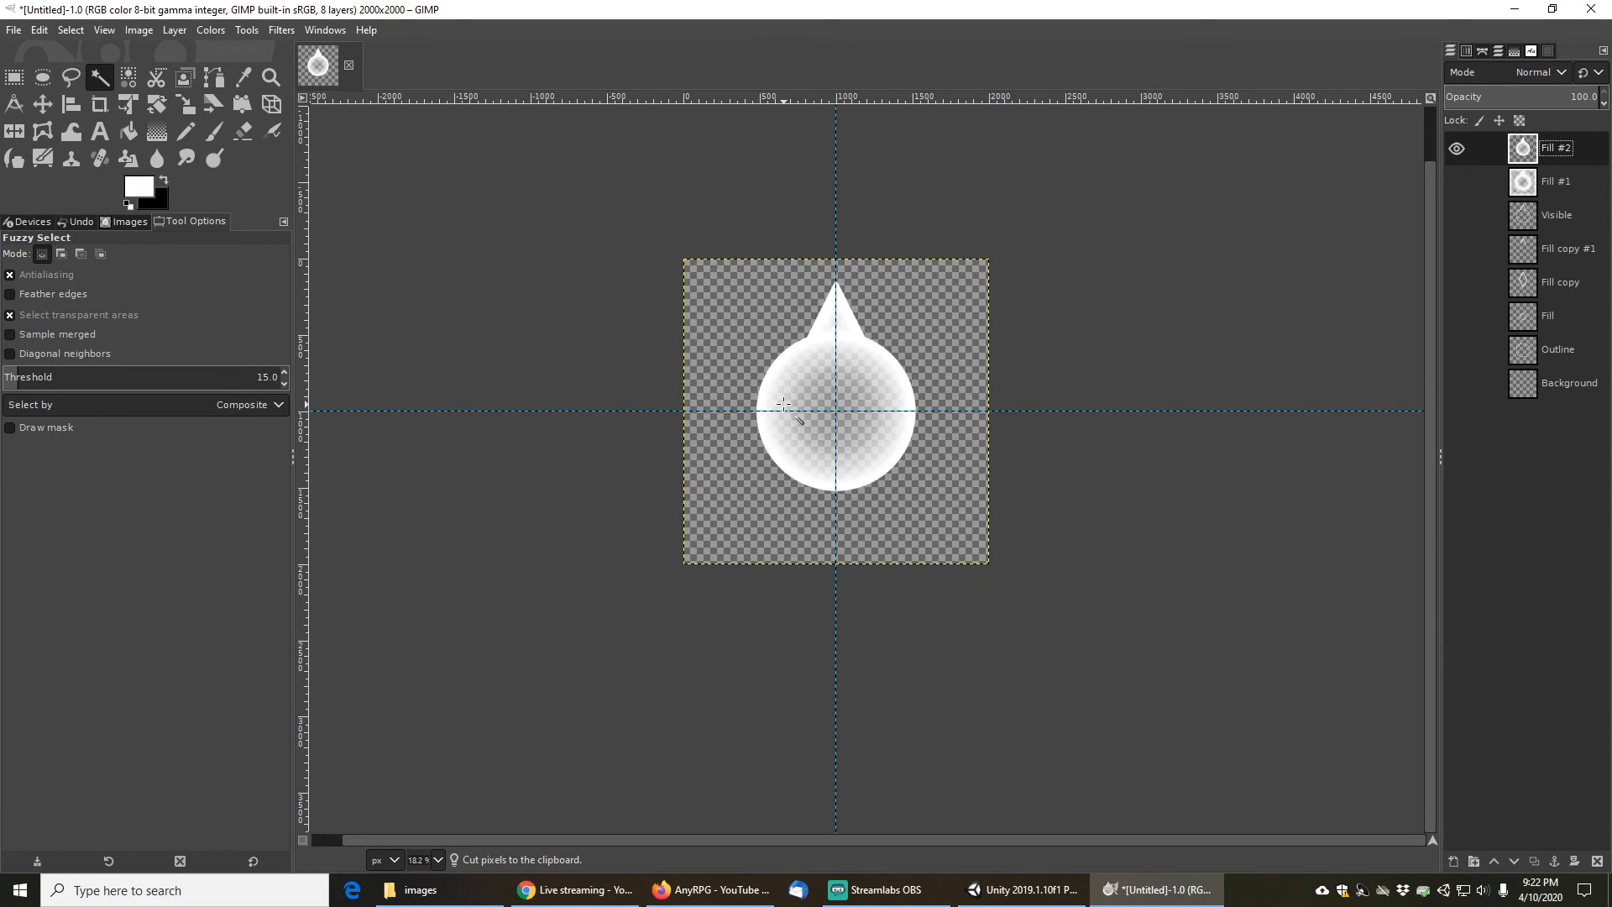
scroll(784, 403, "up", 2)
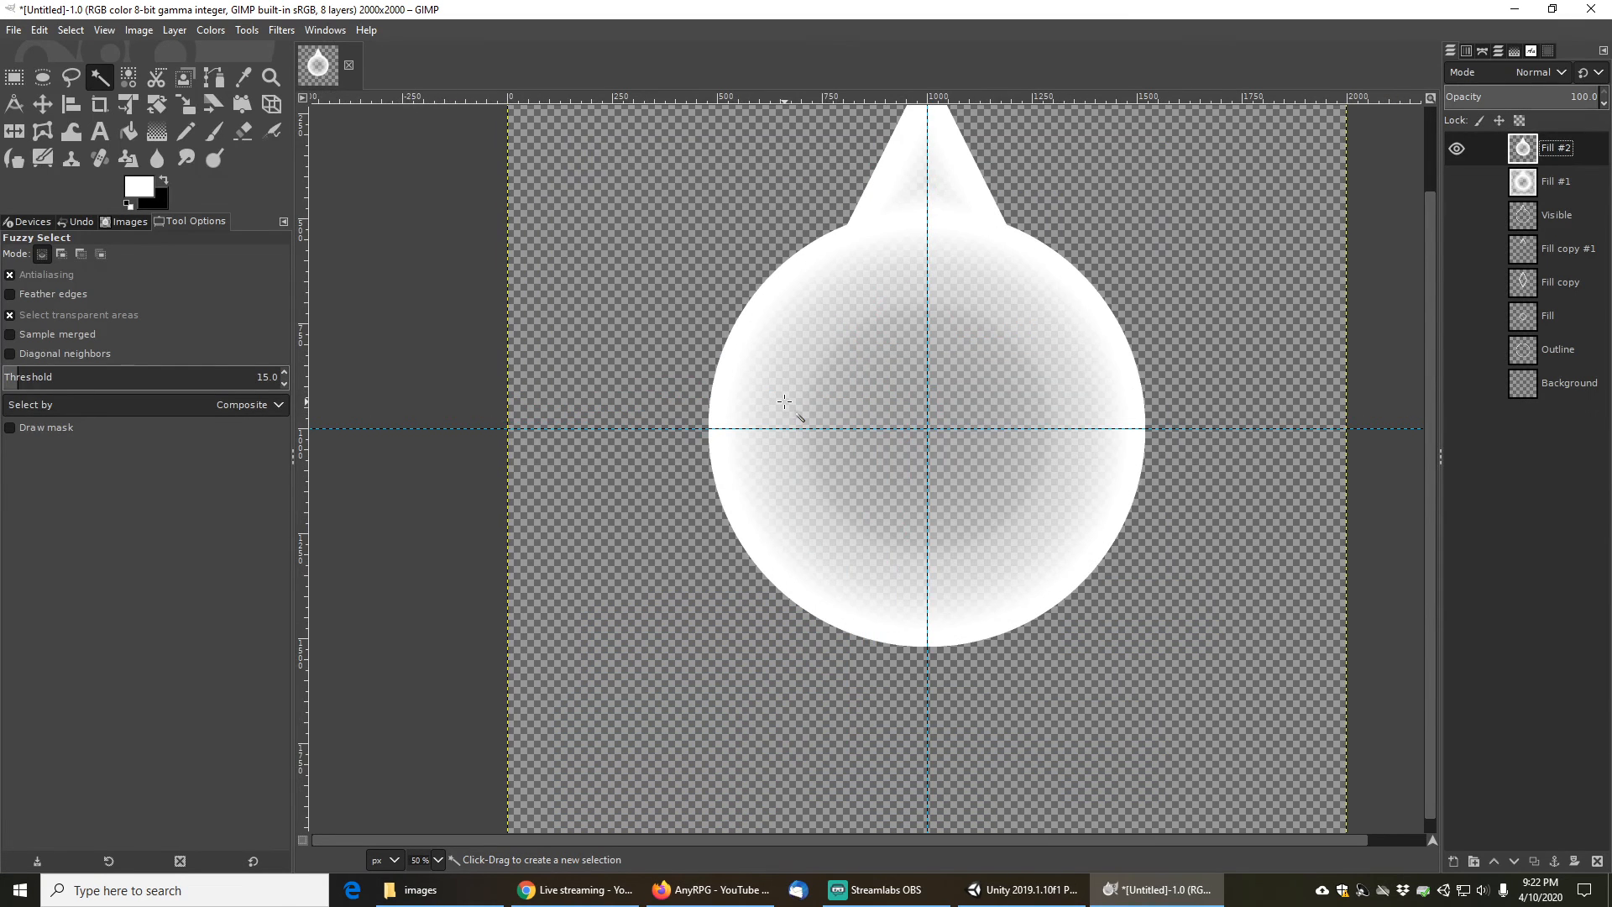
scroll(808, 395, "down", 2)
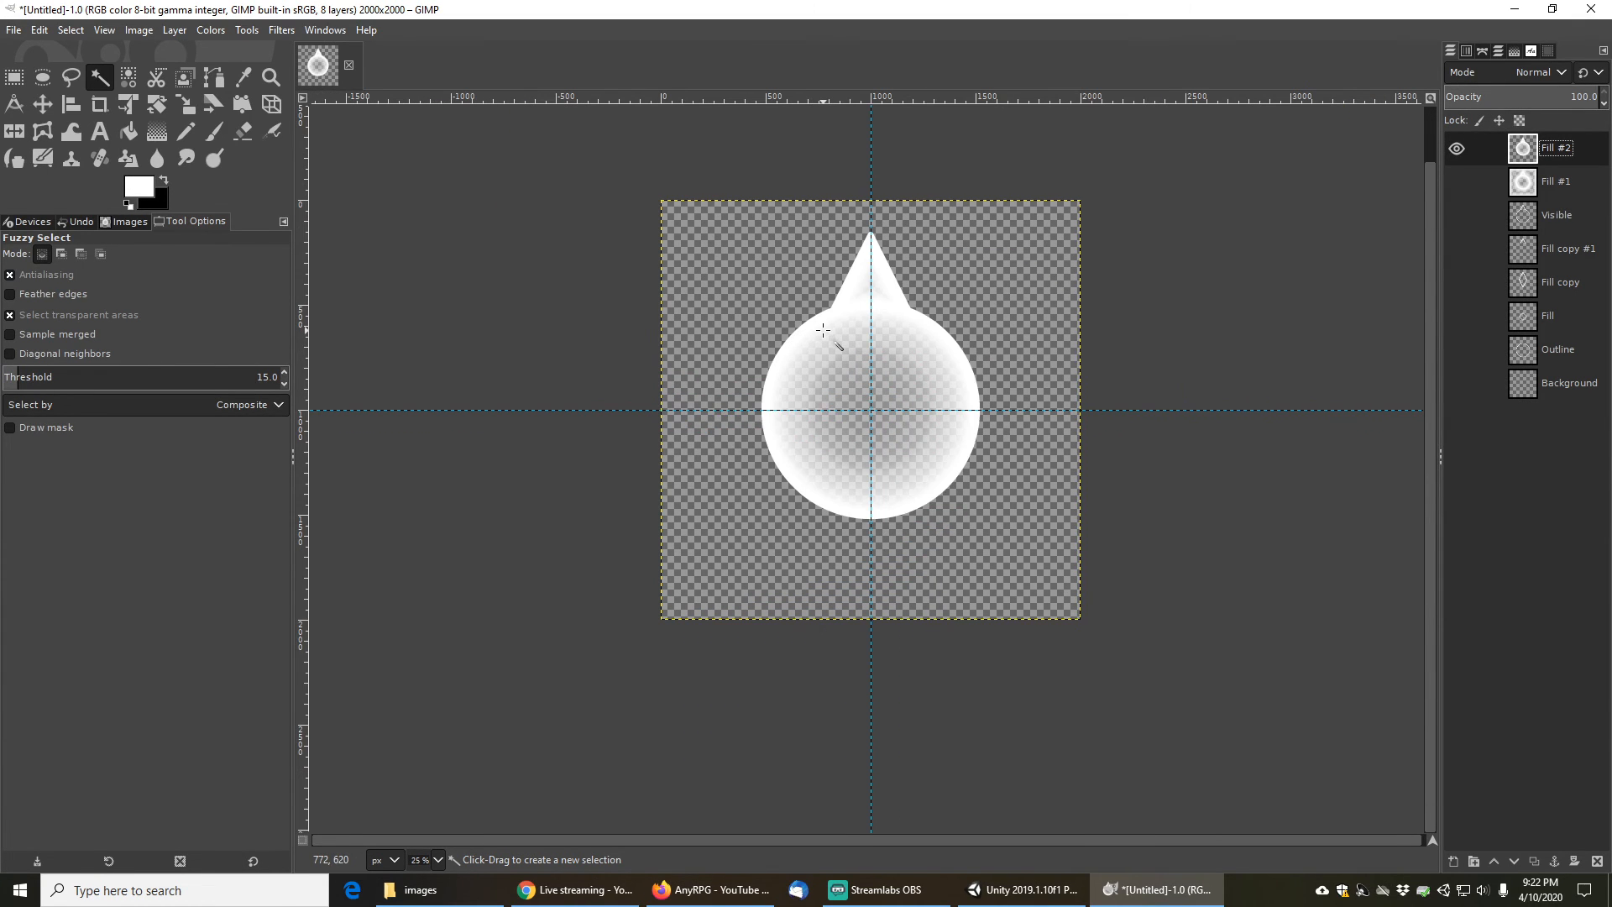
scroll(838, 393, "up", 1)
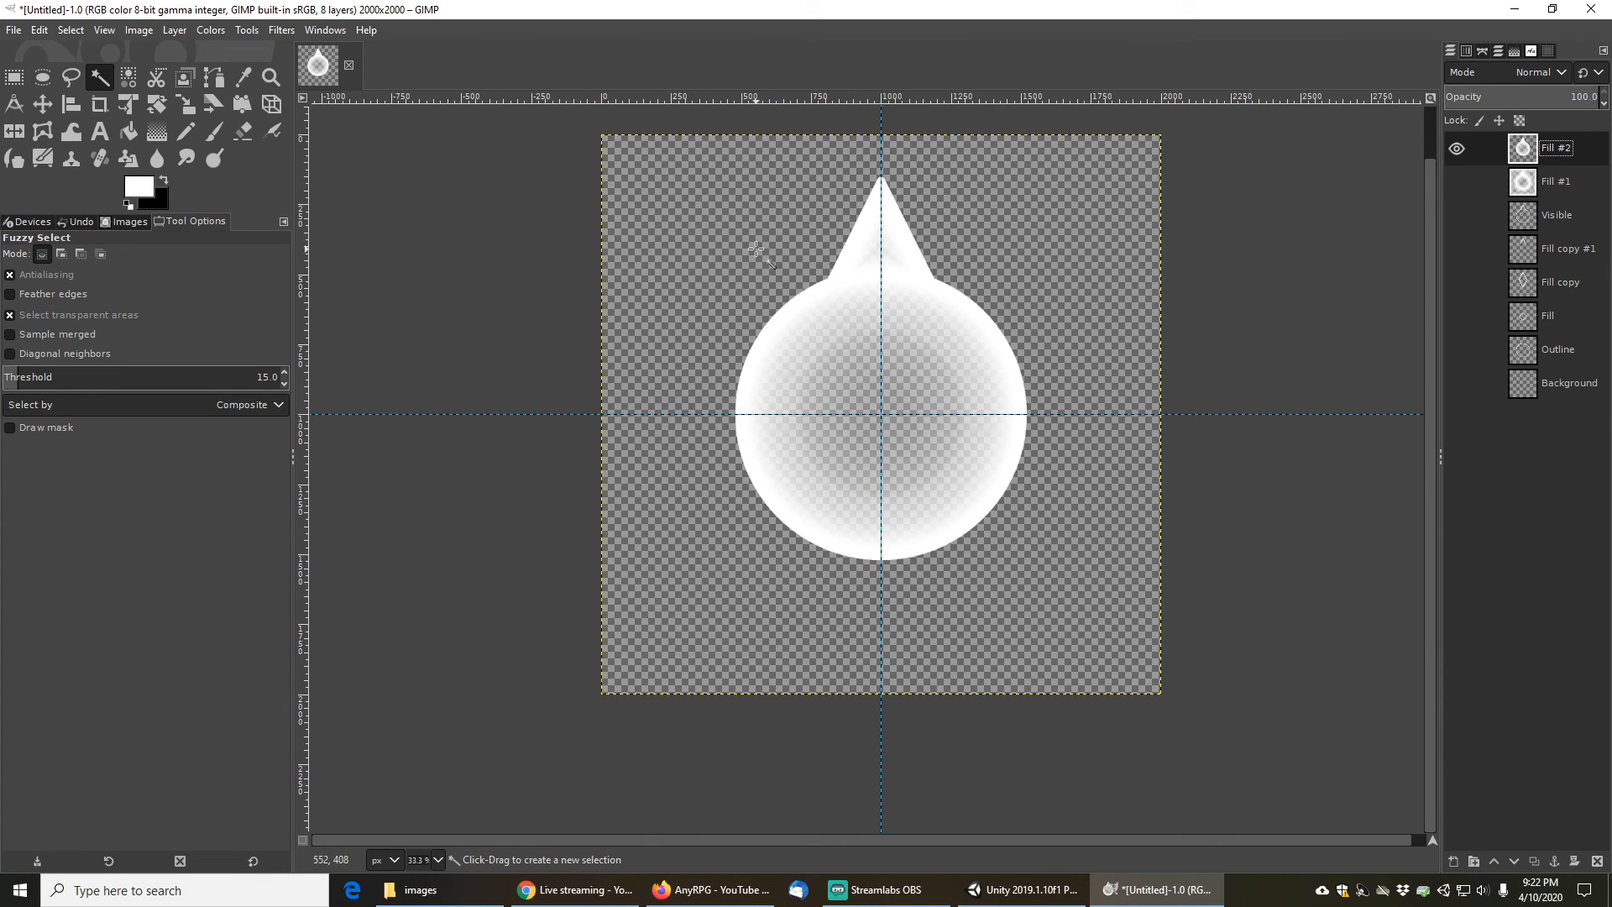
left_click(14, 32)
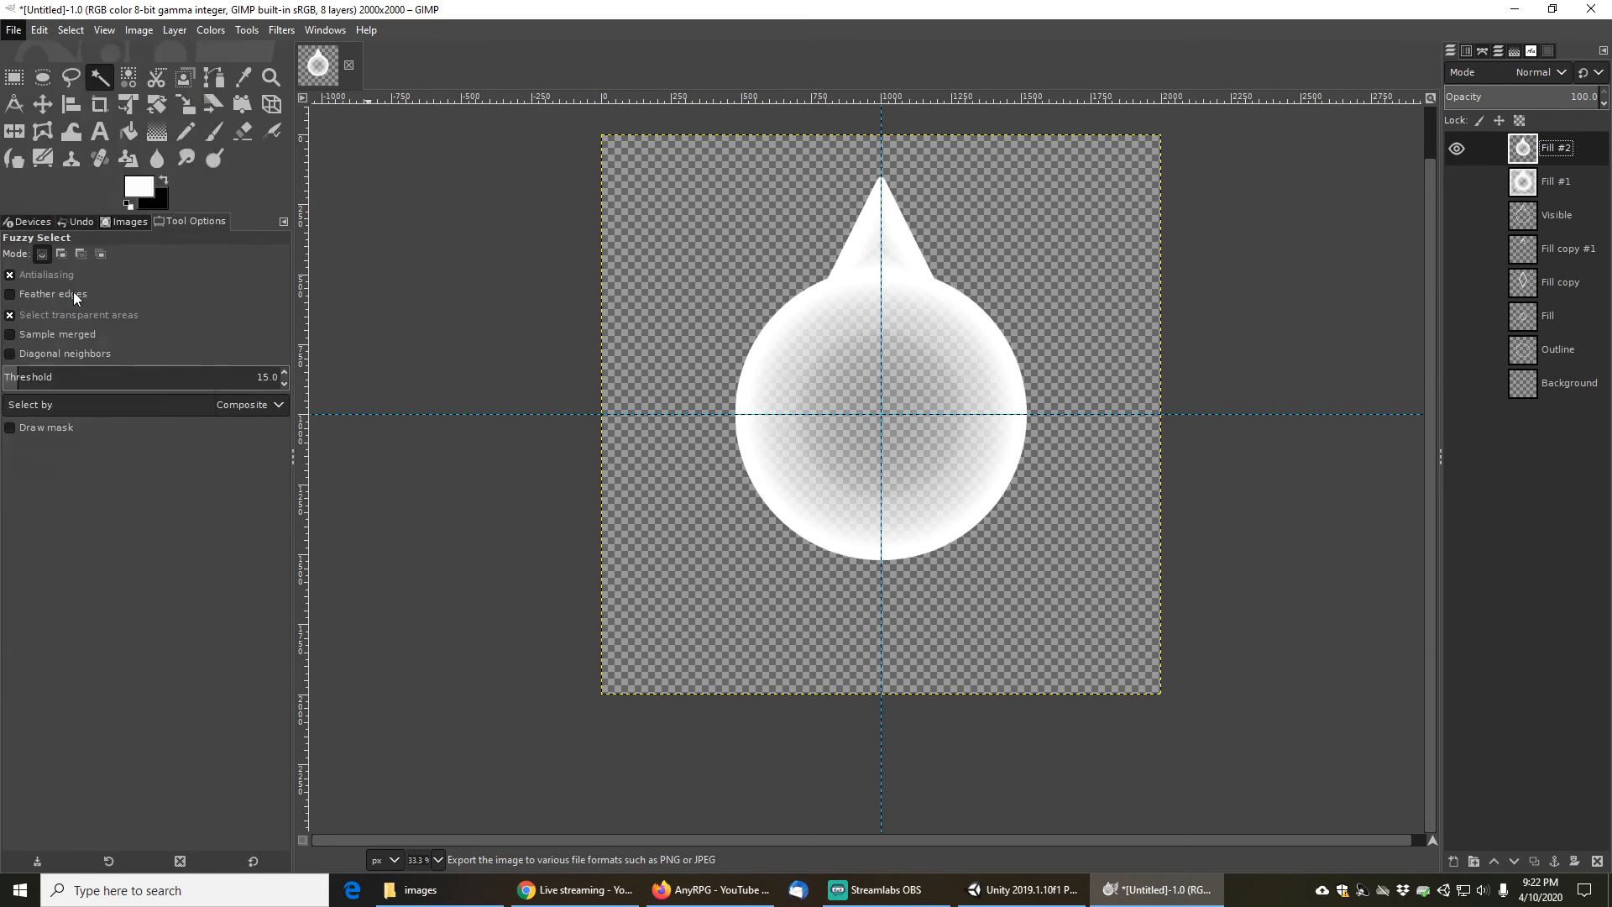
left_click(73, 291)
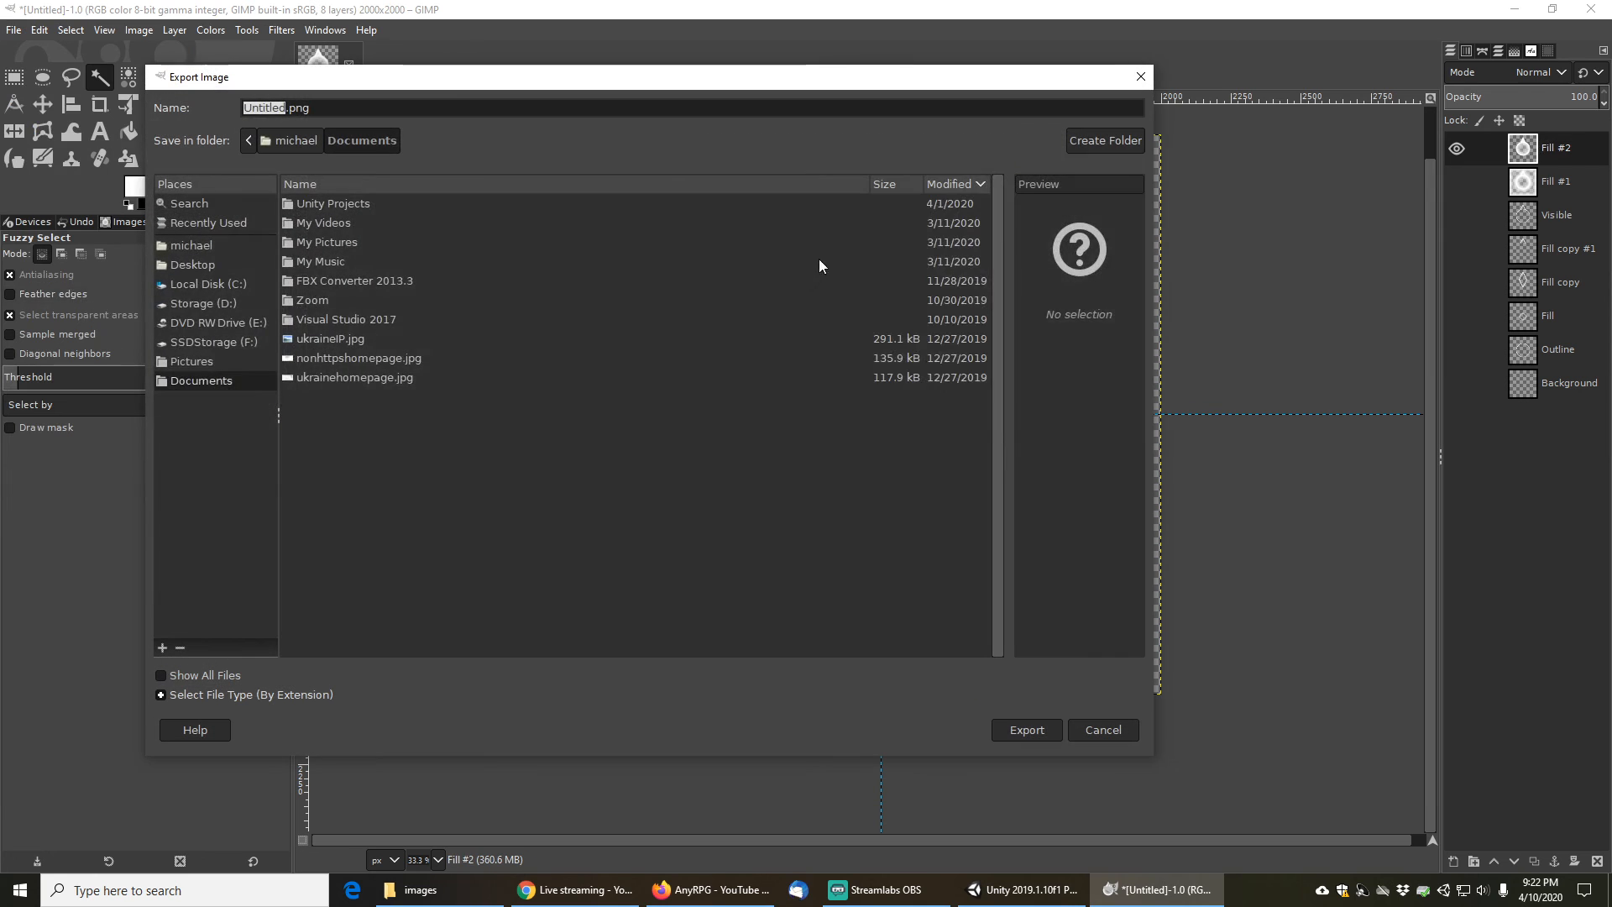
left_click(210, 304)
double_click(304, 205)
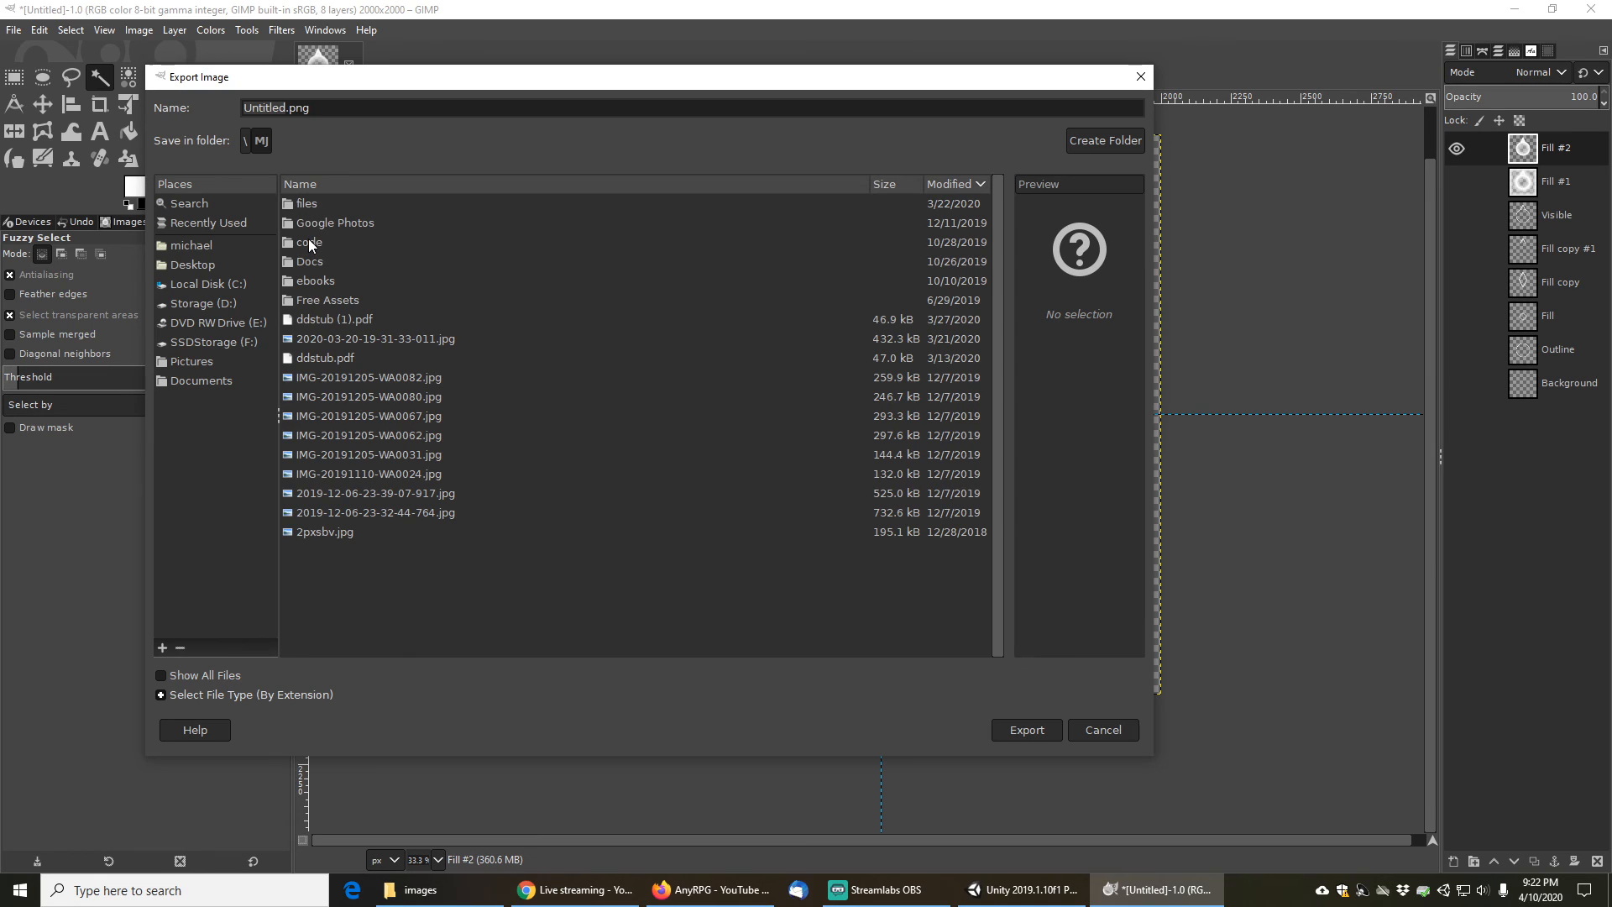
double_click(310, 242)
double_click(314, 205)
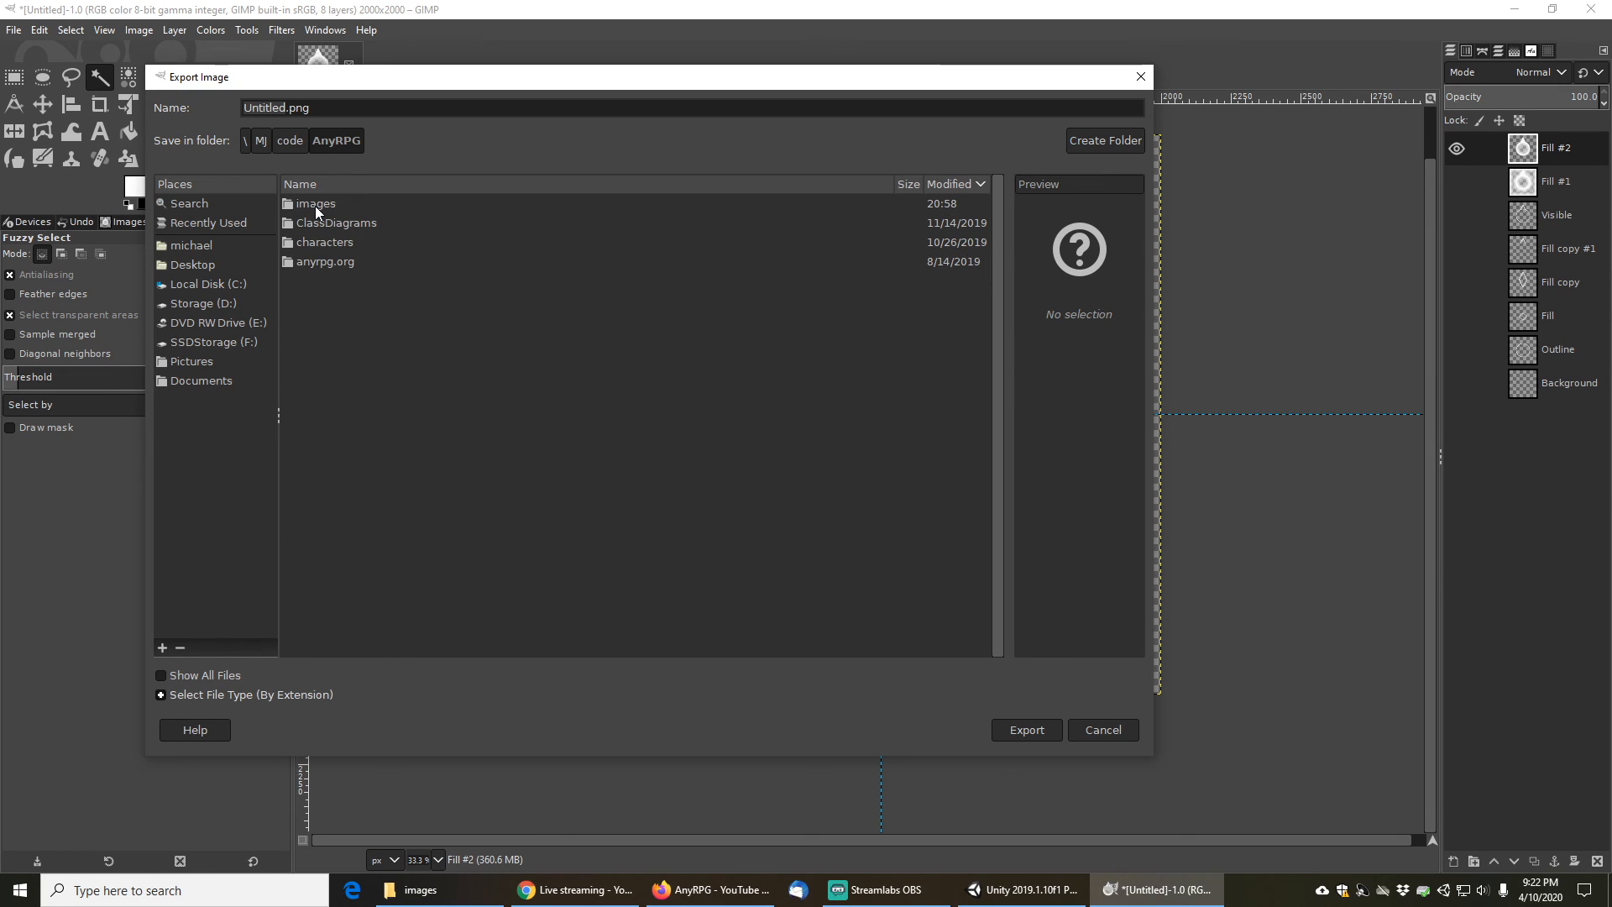
double_click(324, 203)
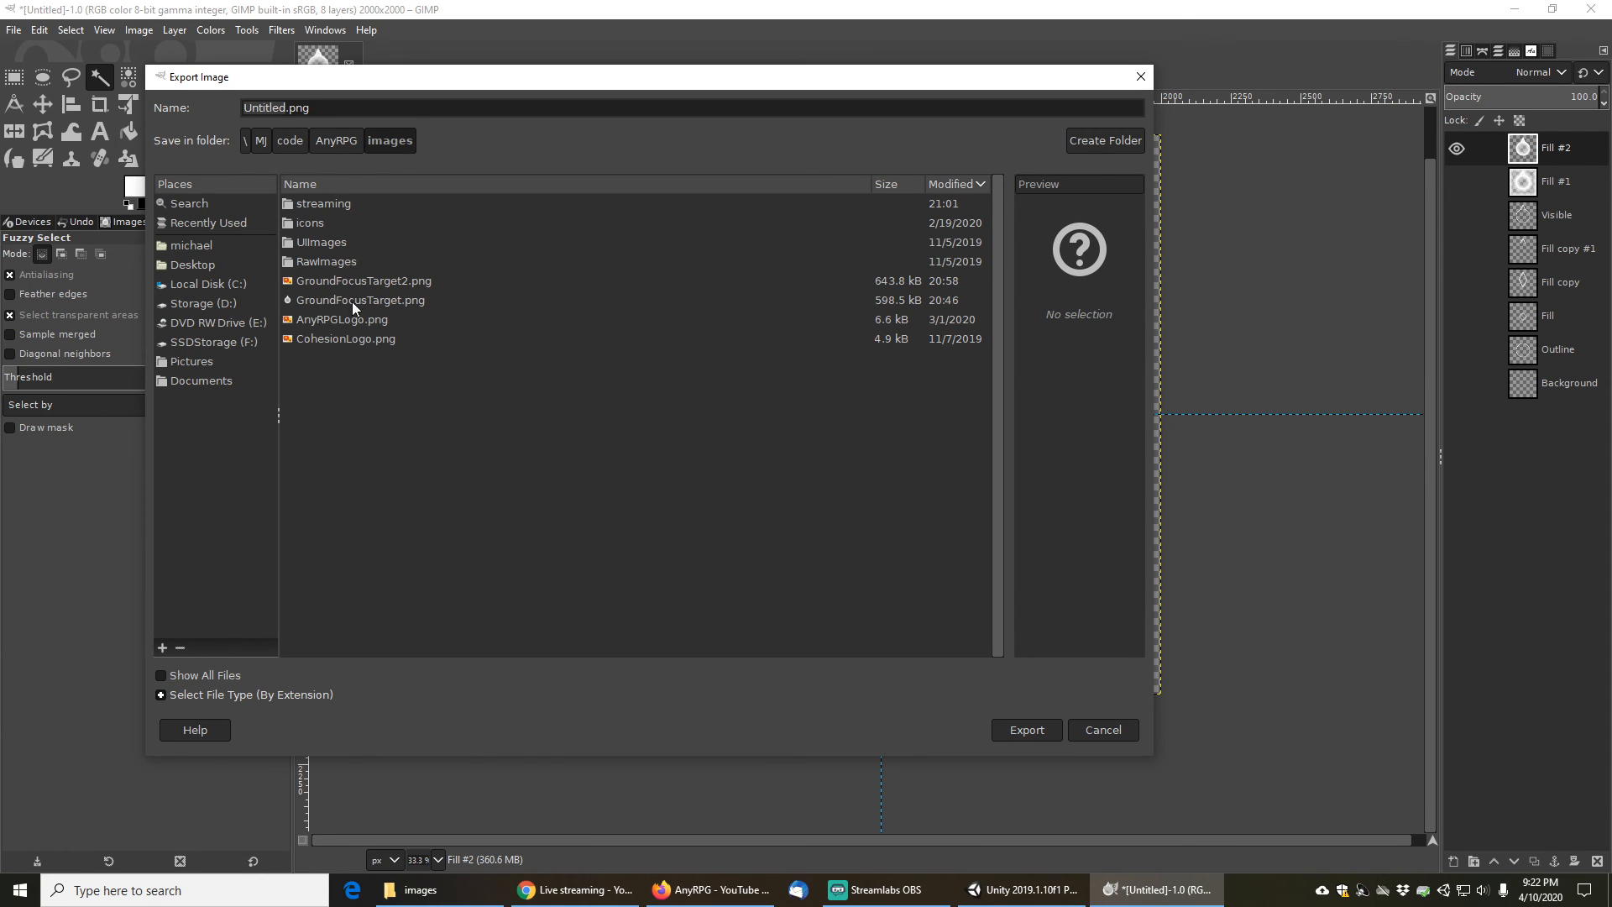
- Export the image as GroundFocusTargetFinal.png in that folder, expanding the PNG Advanced options before confirming
left_click(361, 280)
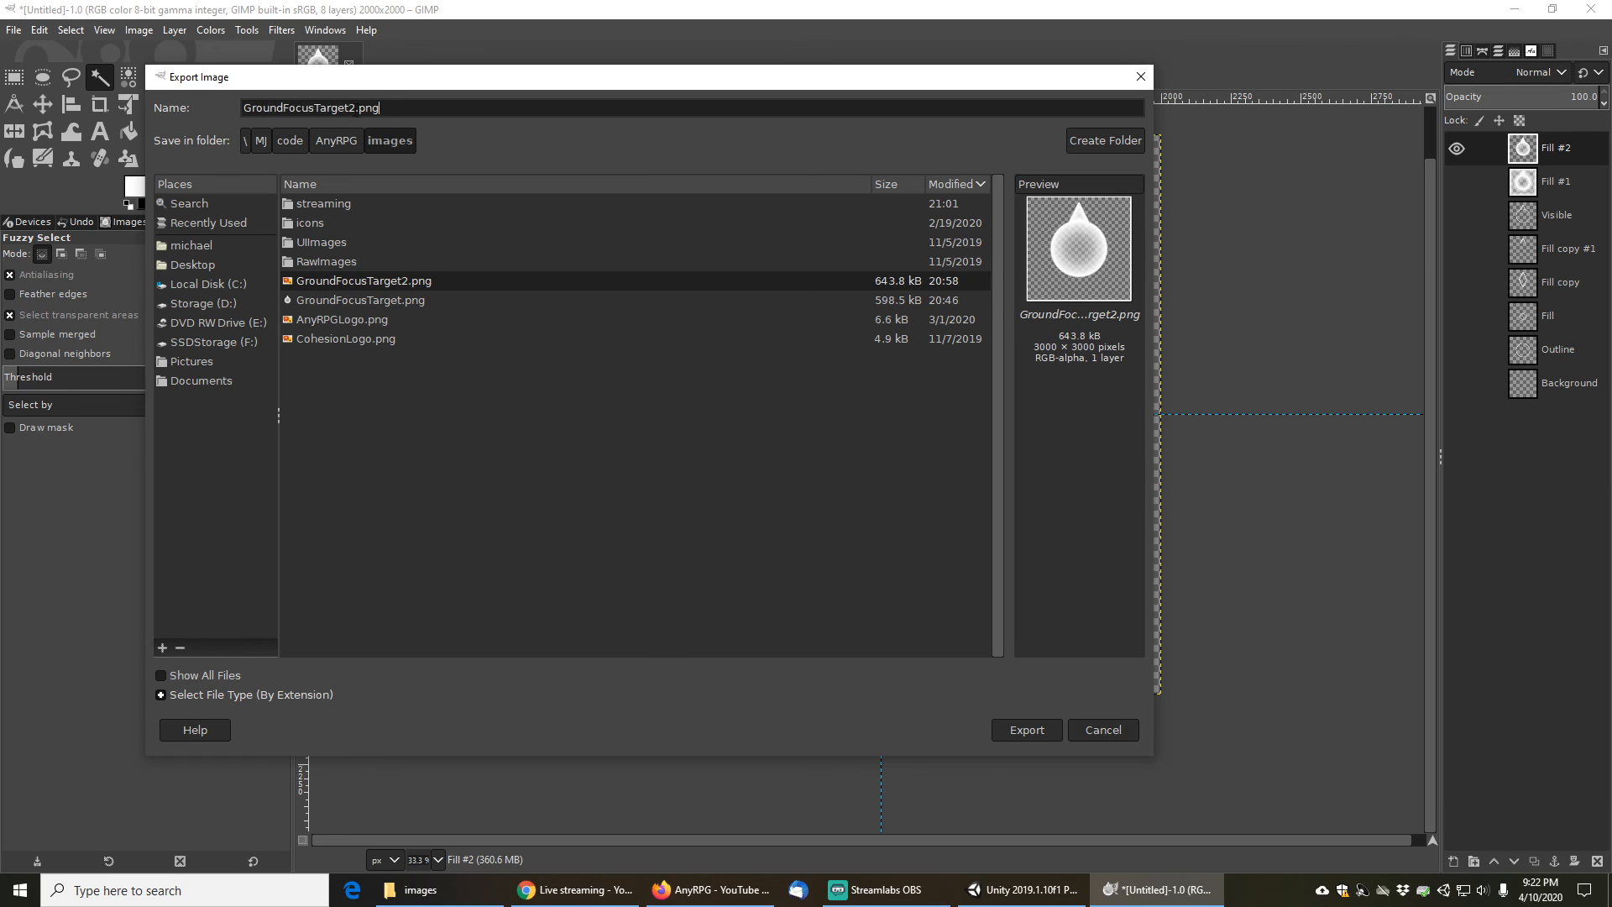
key("BackSpace")
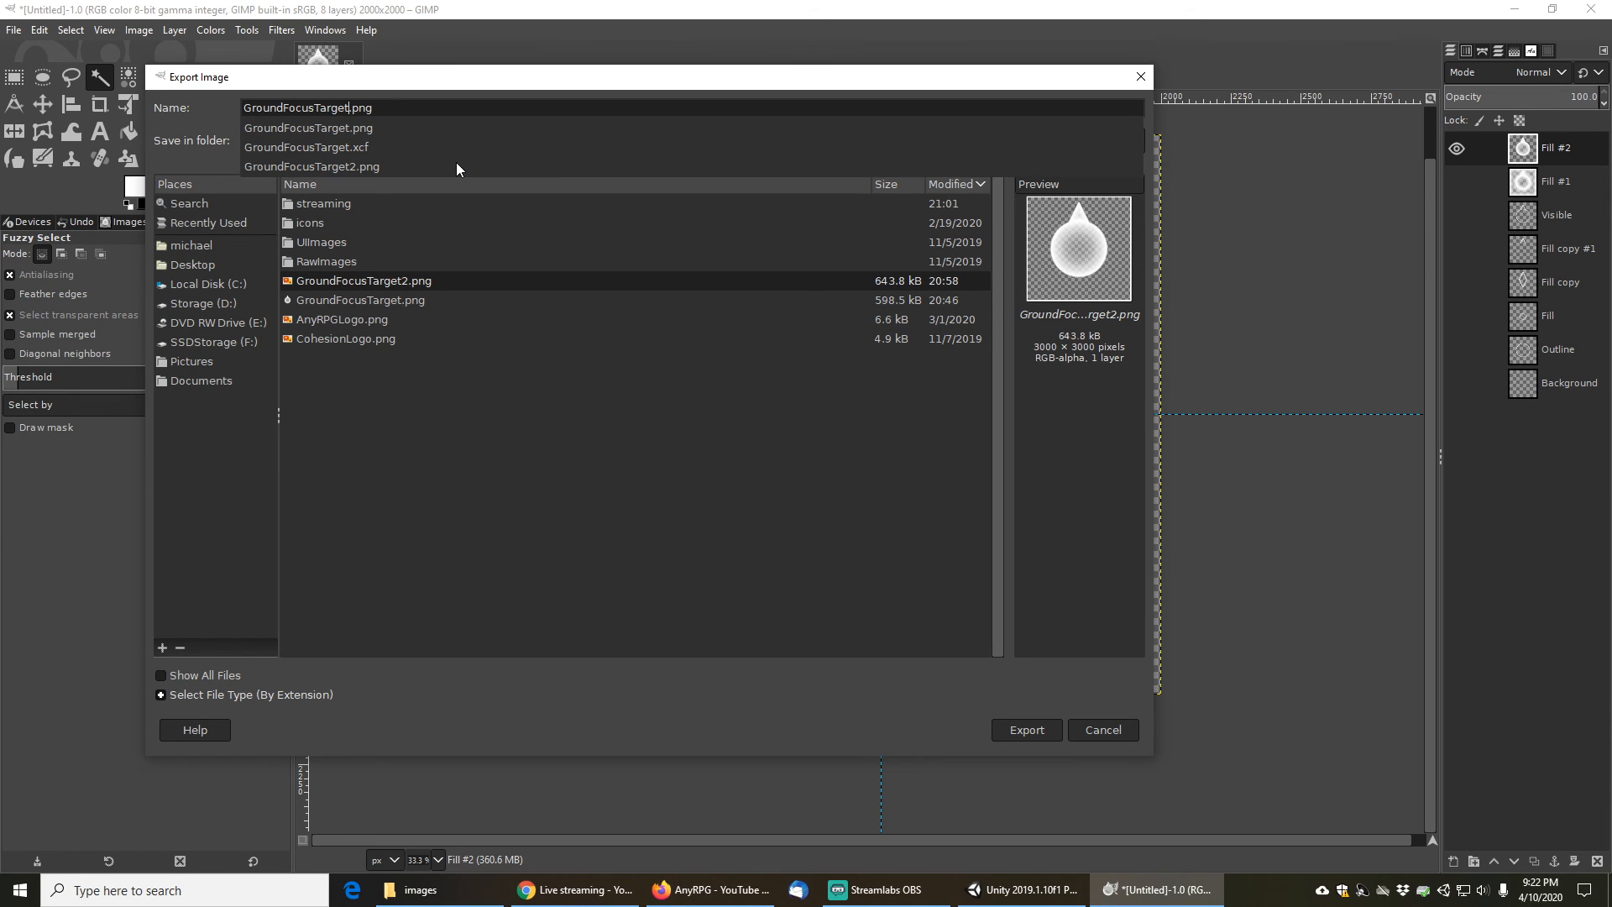
type("3Final")
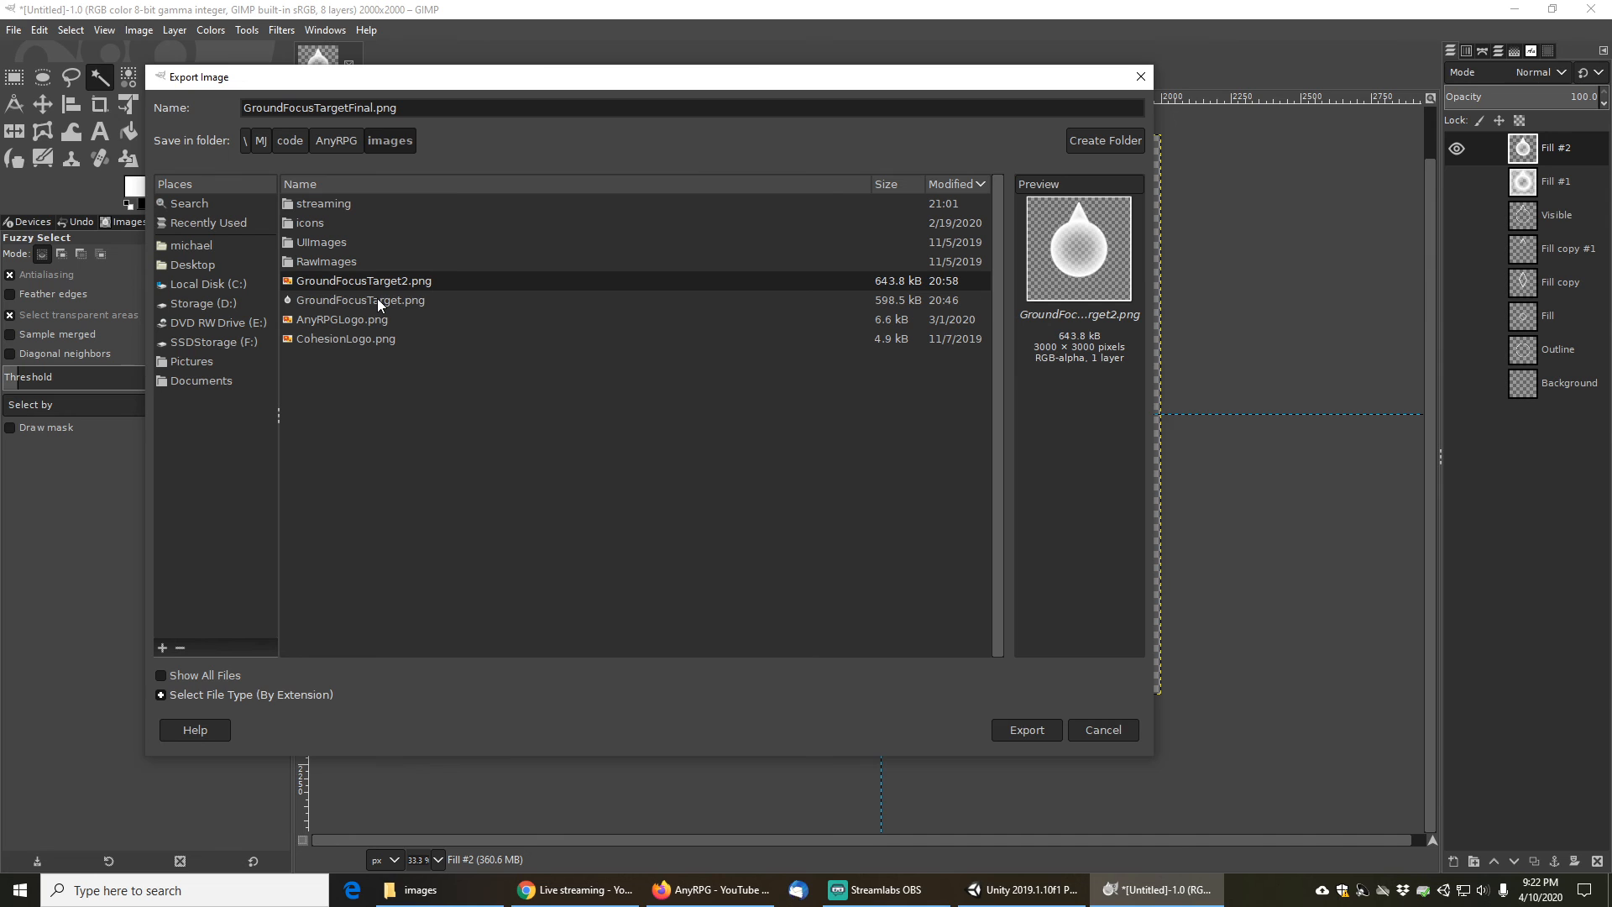
left_click(1041, 732)
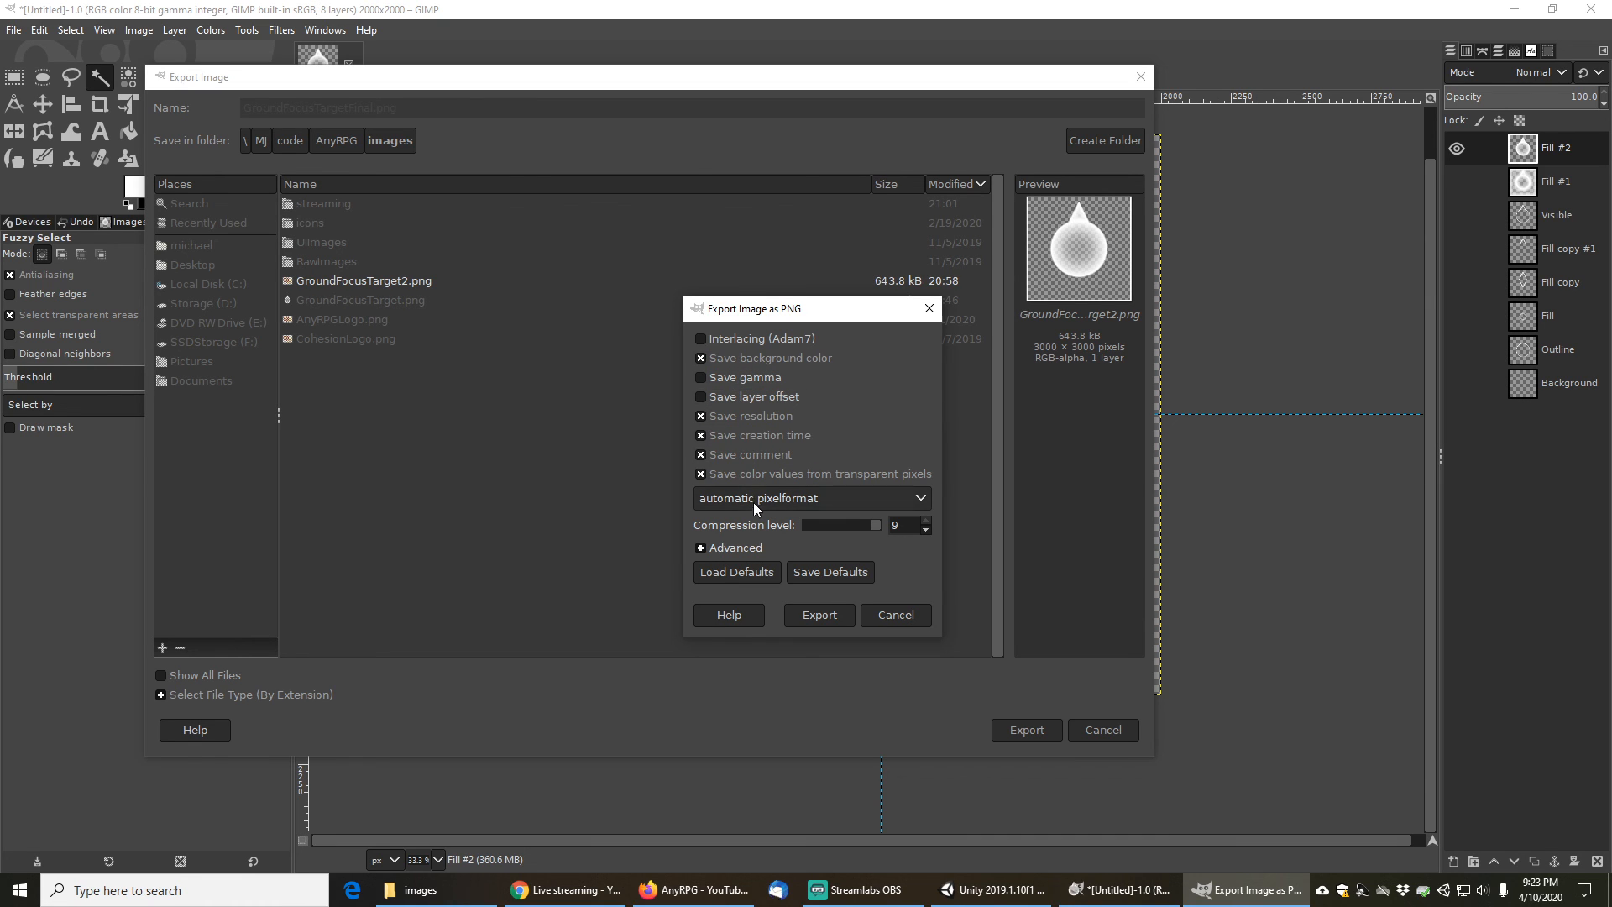
left_click(701, 548)
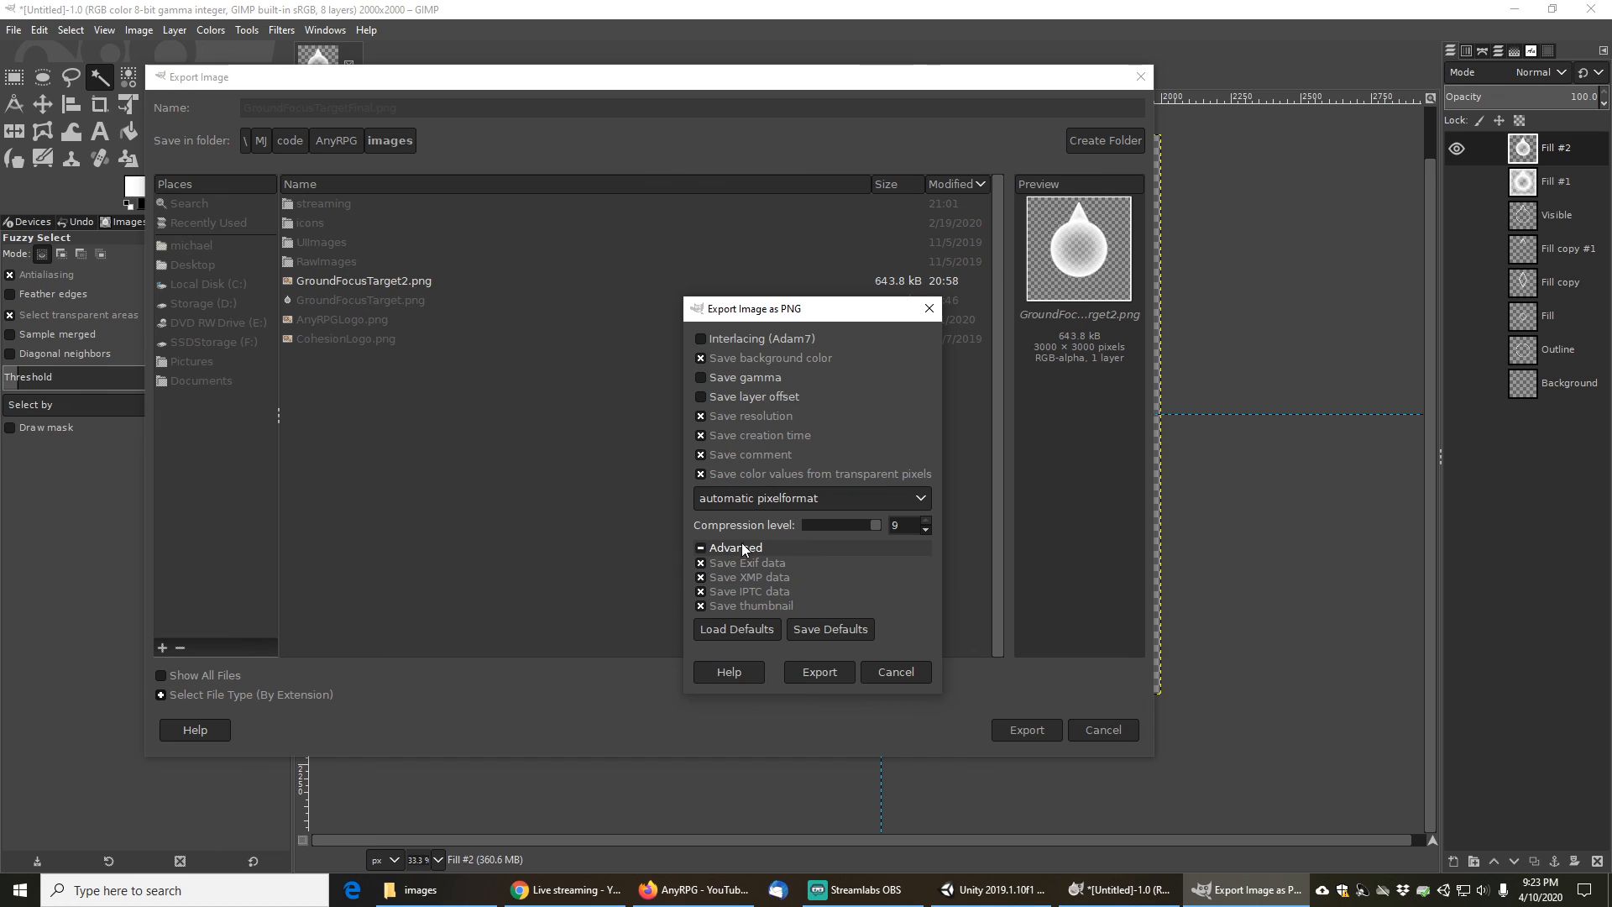
left_click(819, 672)
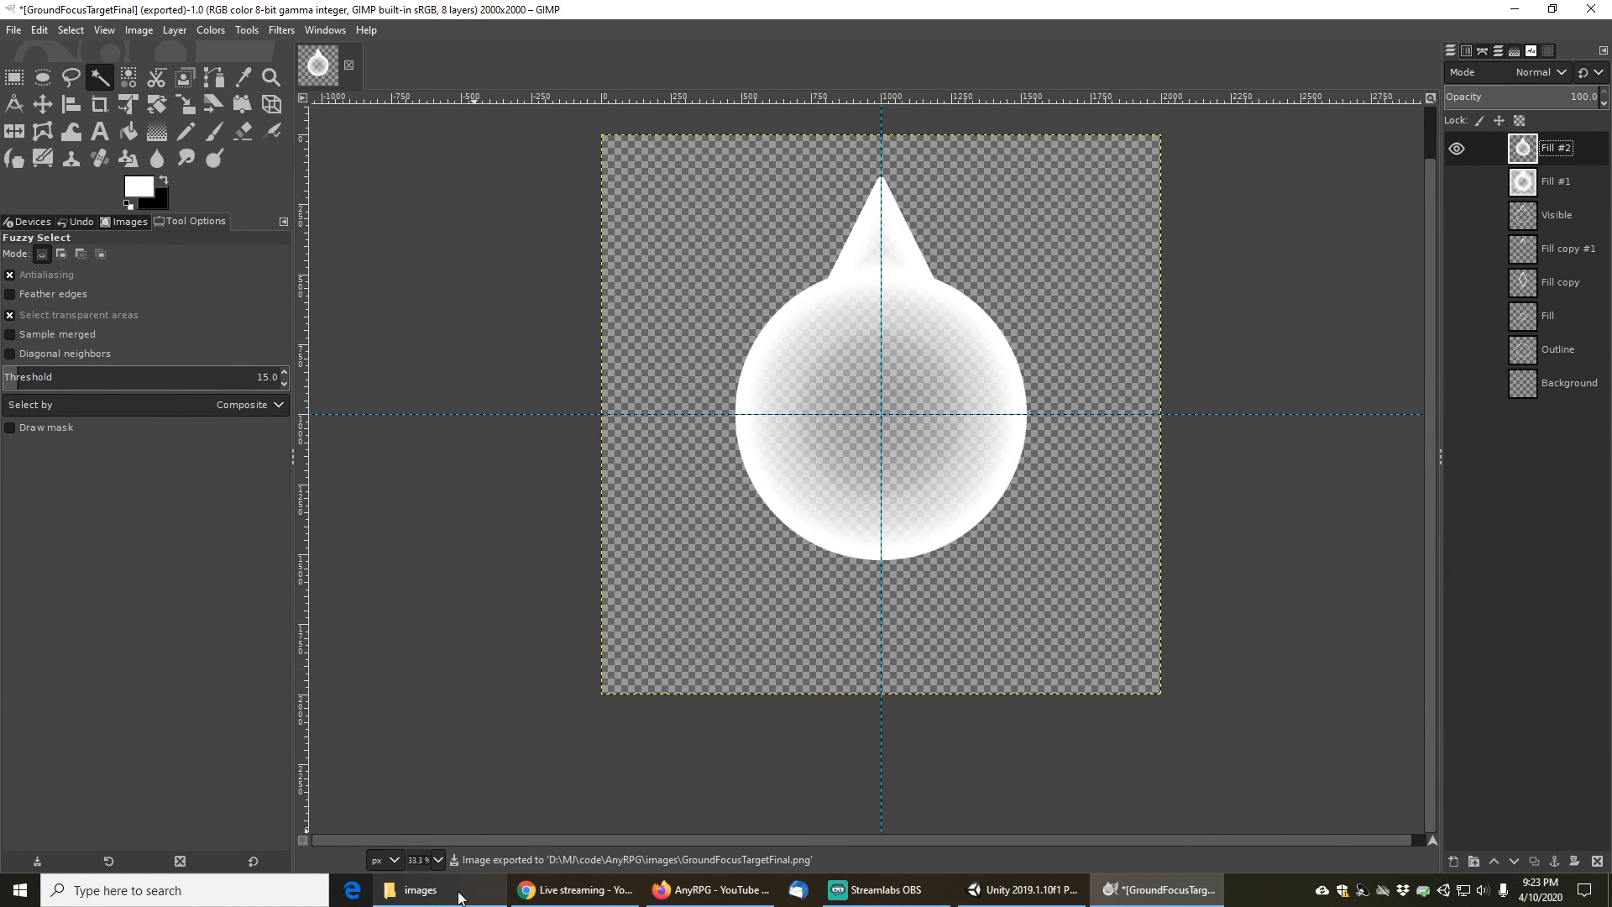
- Inspect the exported GroundFocusTargetFinal.png in the images folder in File Explorer, then minimize the window
left_click(428, 889)
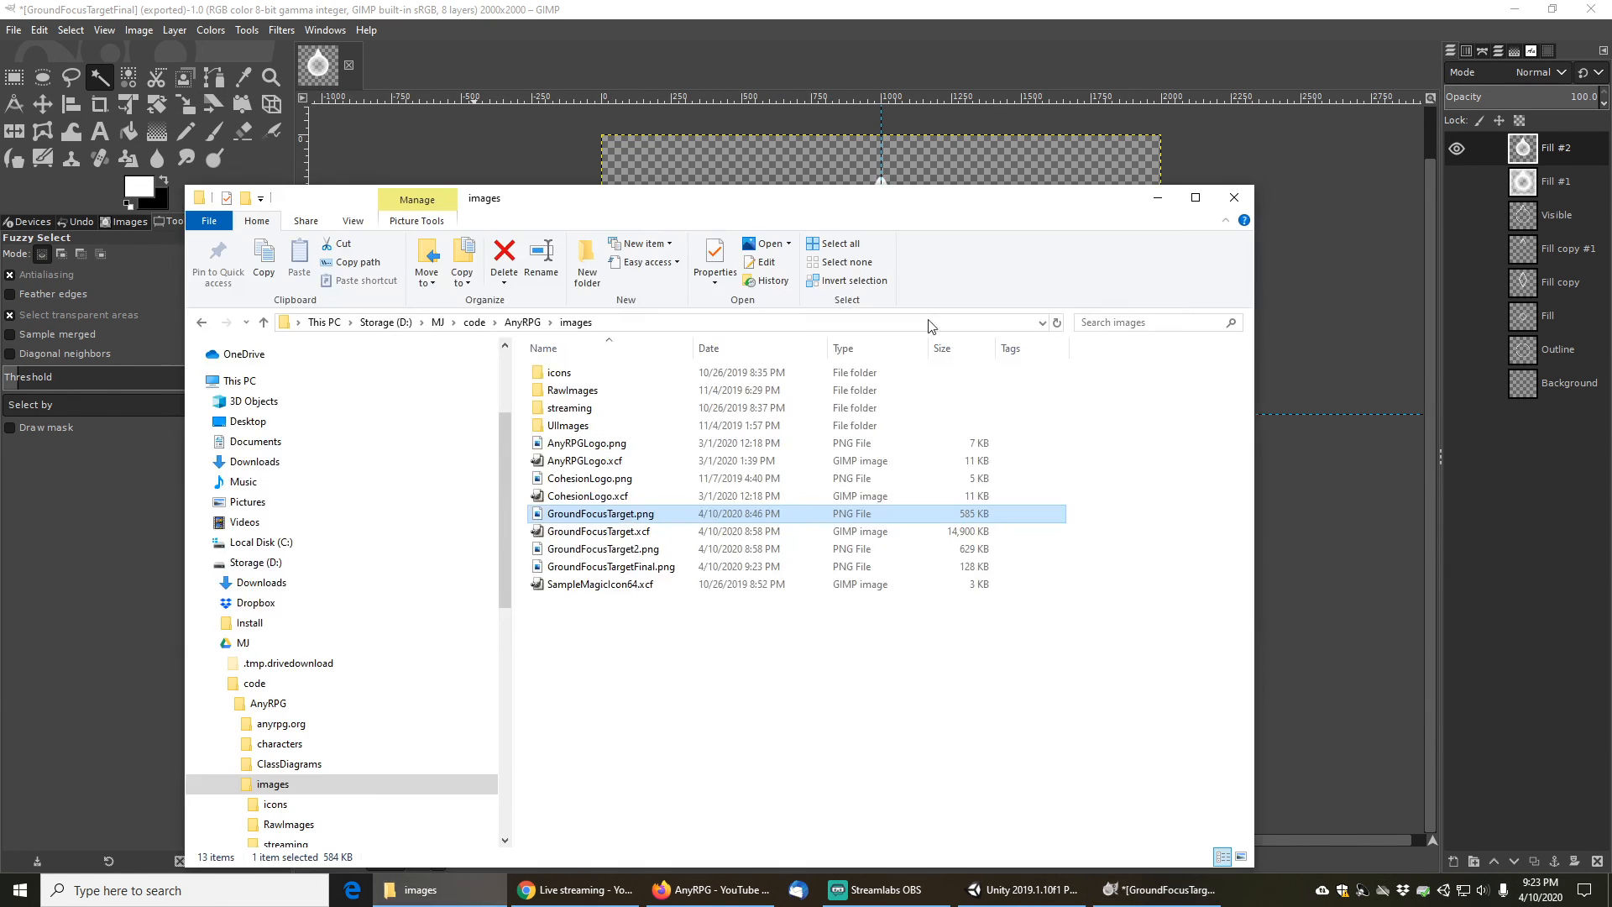
left_click(614, 571)
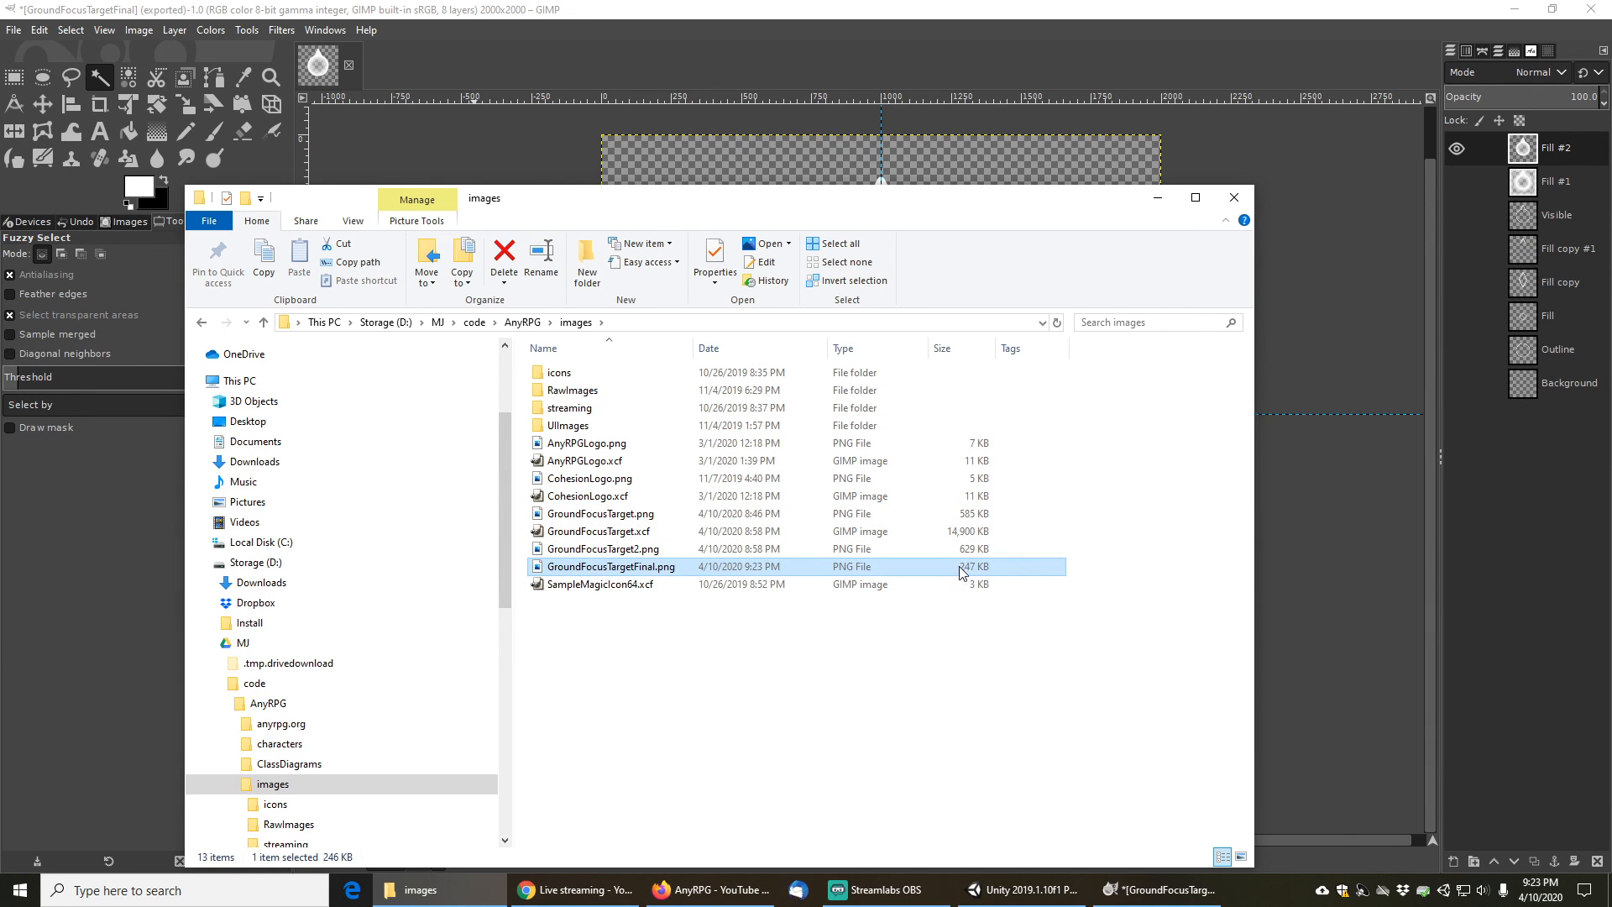
left_click(1156, 198)
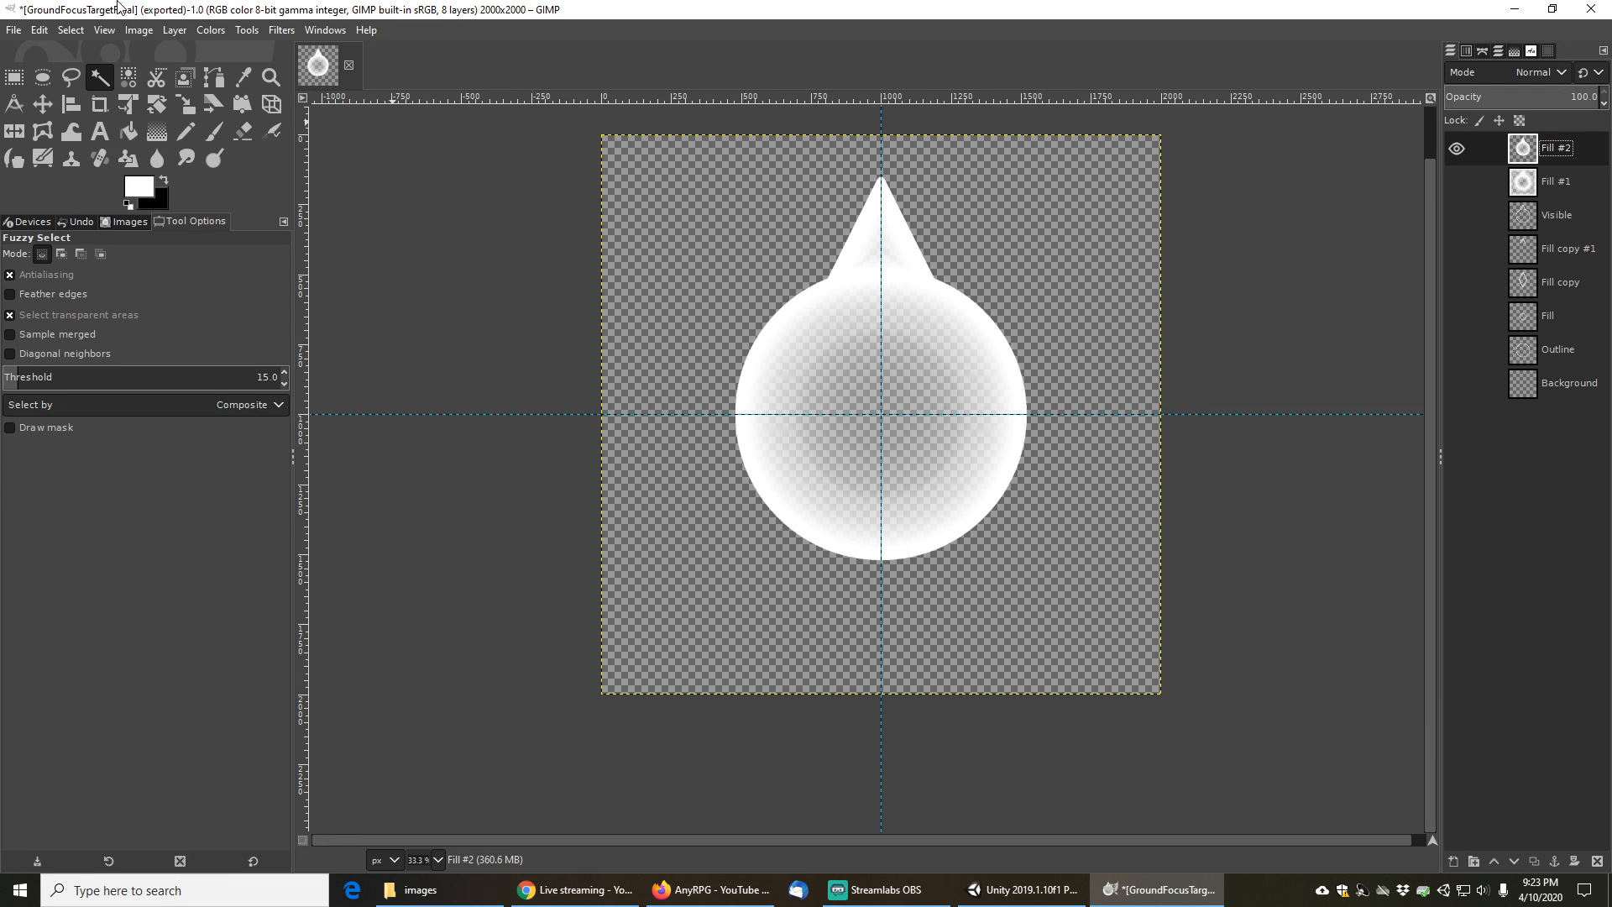
- Switch to Firefox showing the AnyRPG YouTube channel page
left_click(712, 889)
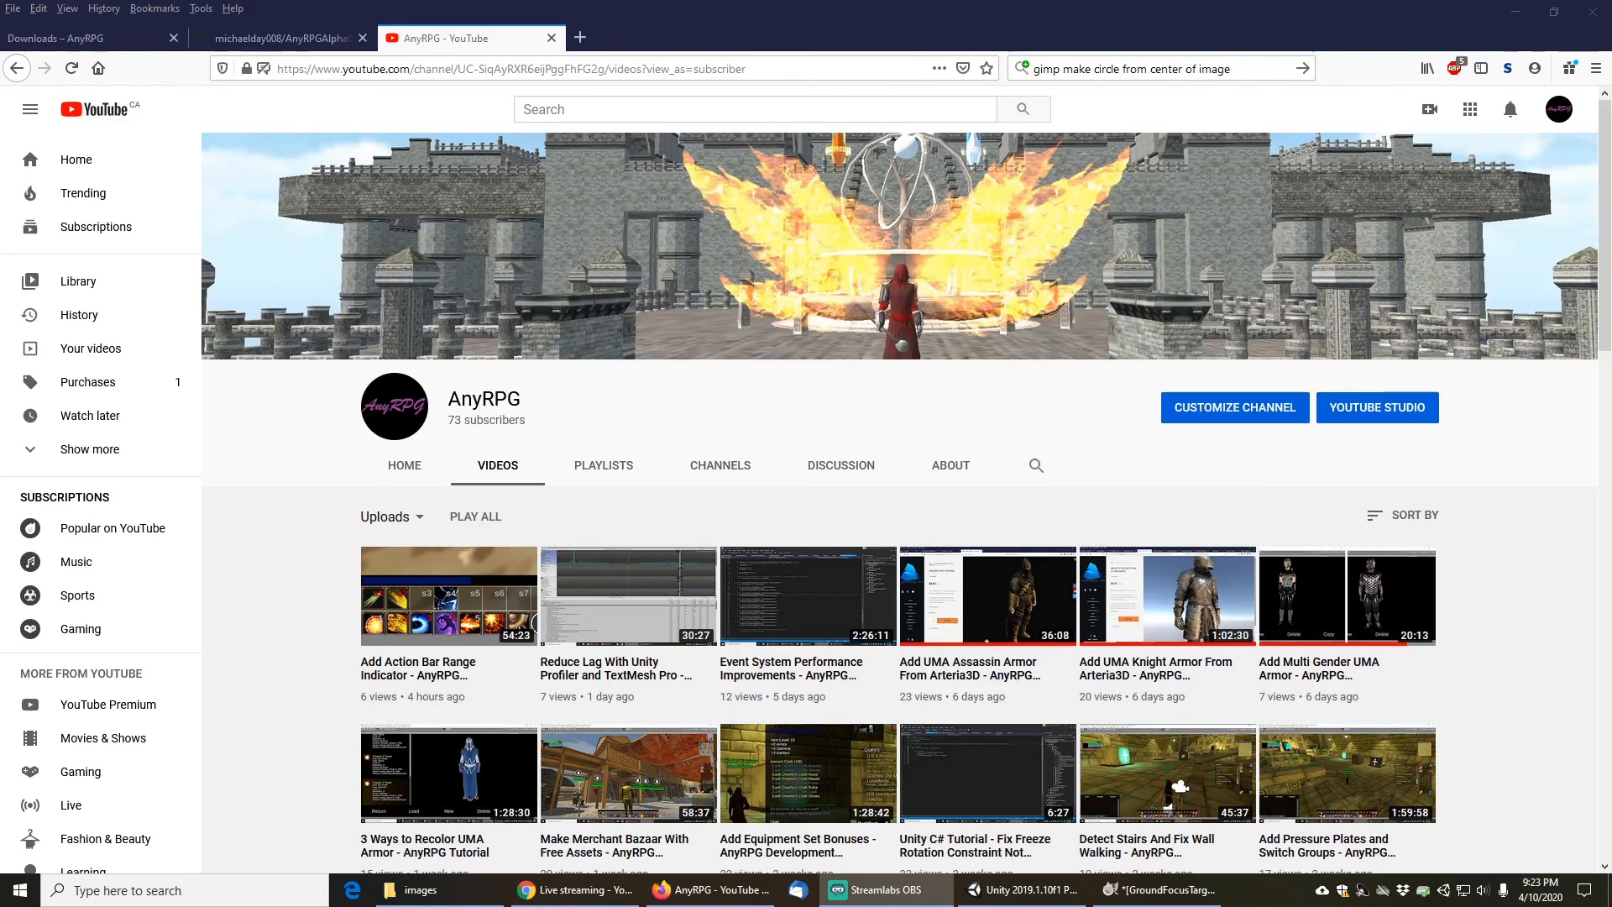
key("alt+Tab")
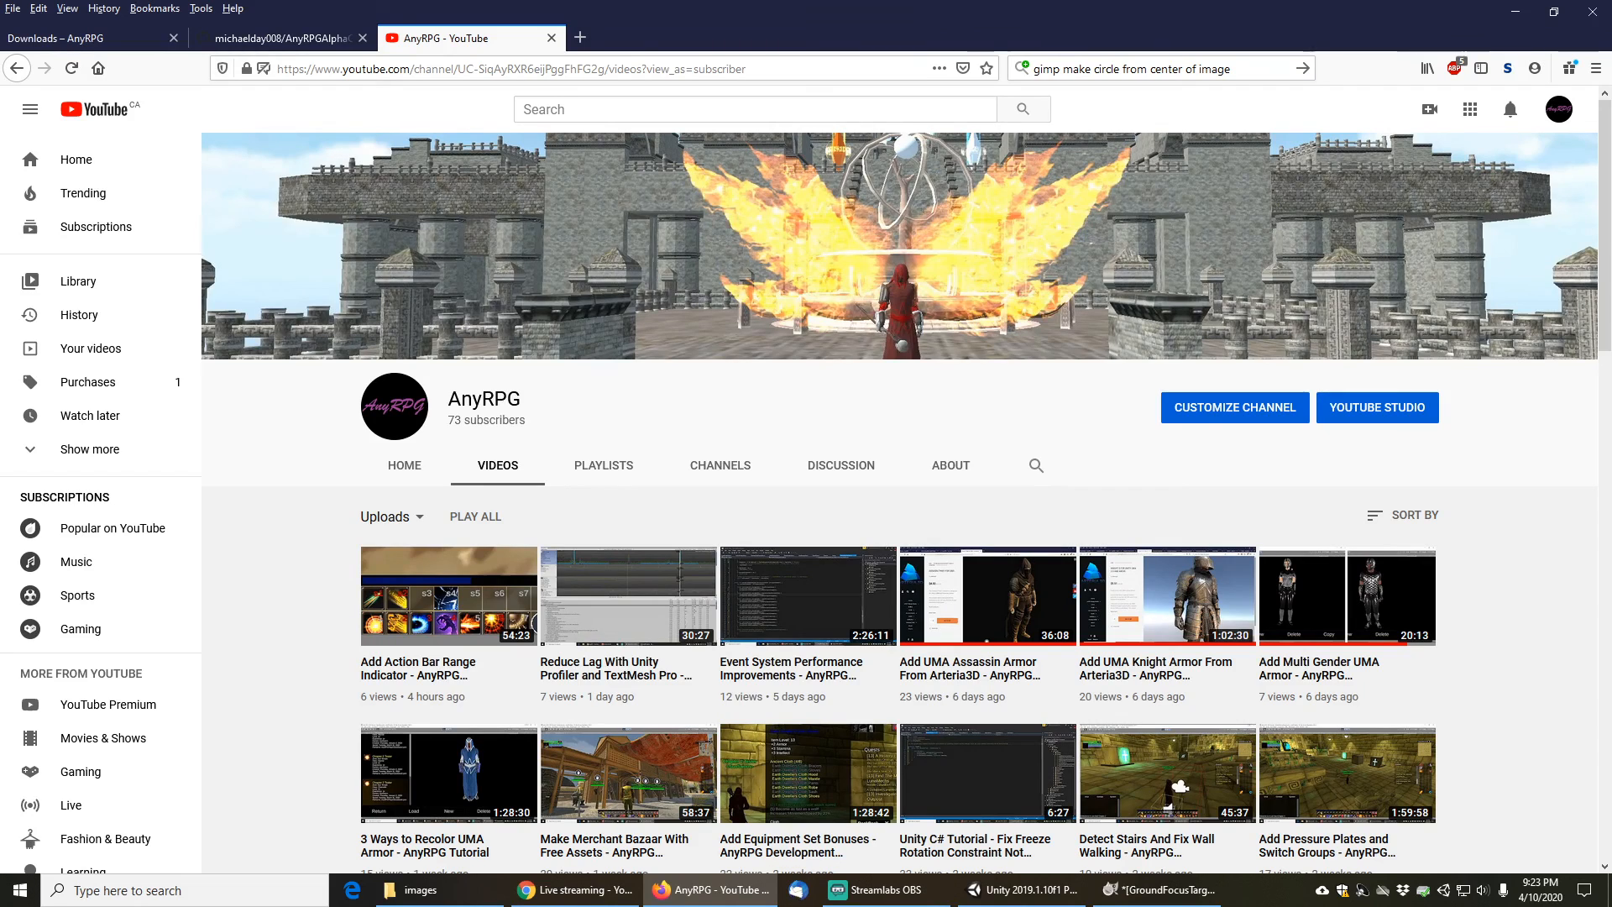